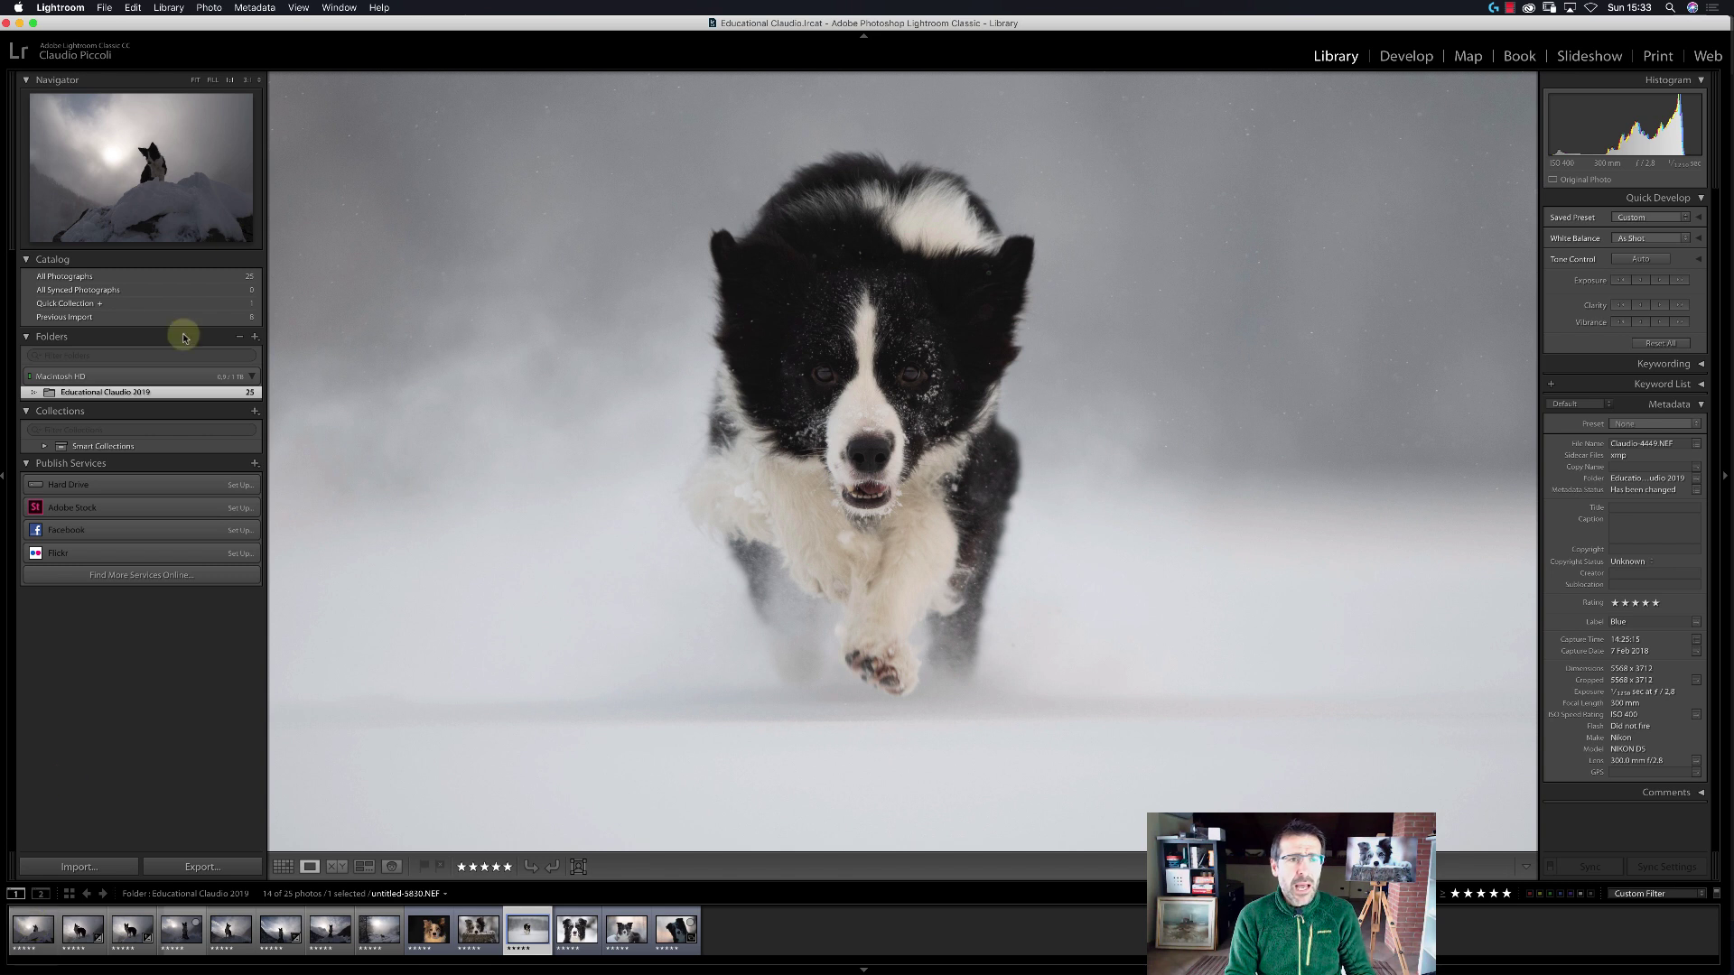
Show photos at Fit size and browse the folder's snowy dog shots to the running-dog photo.
left_click(195, 80)
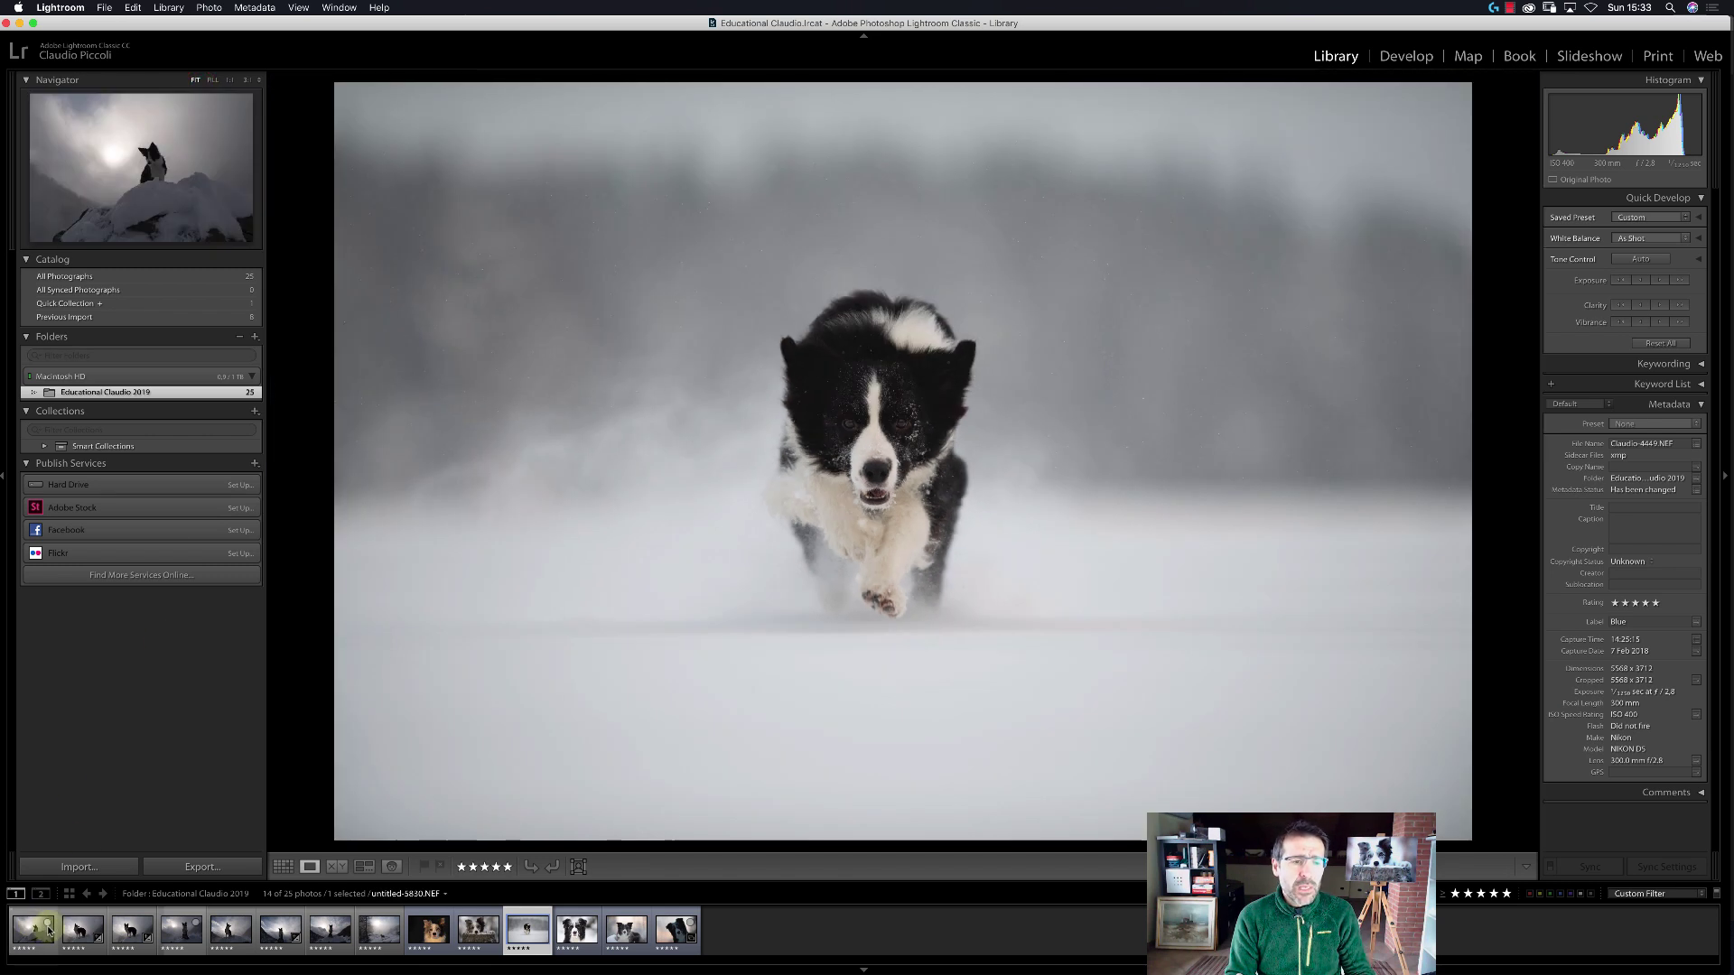
left_click(34, 930)
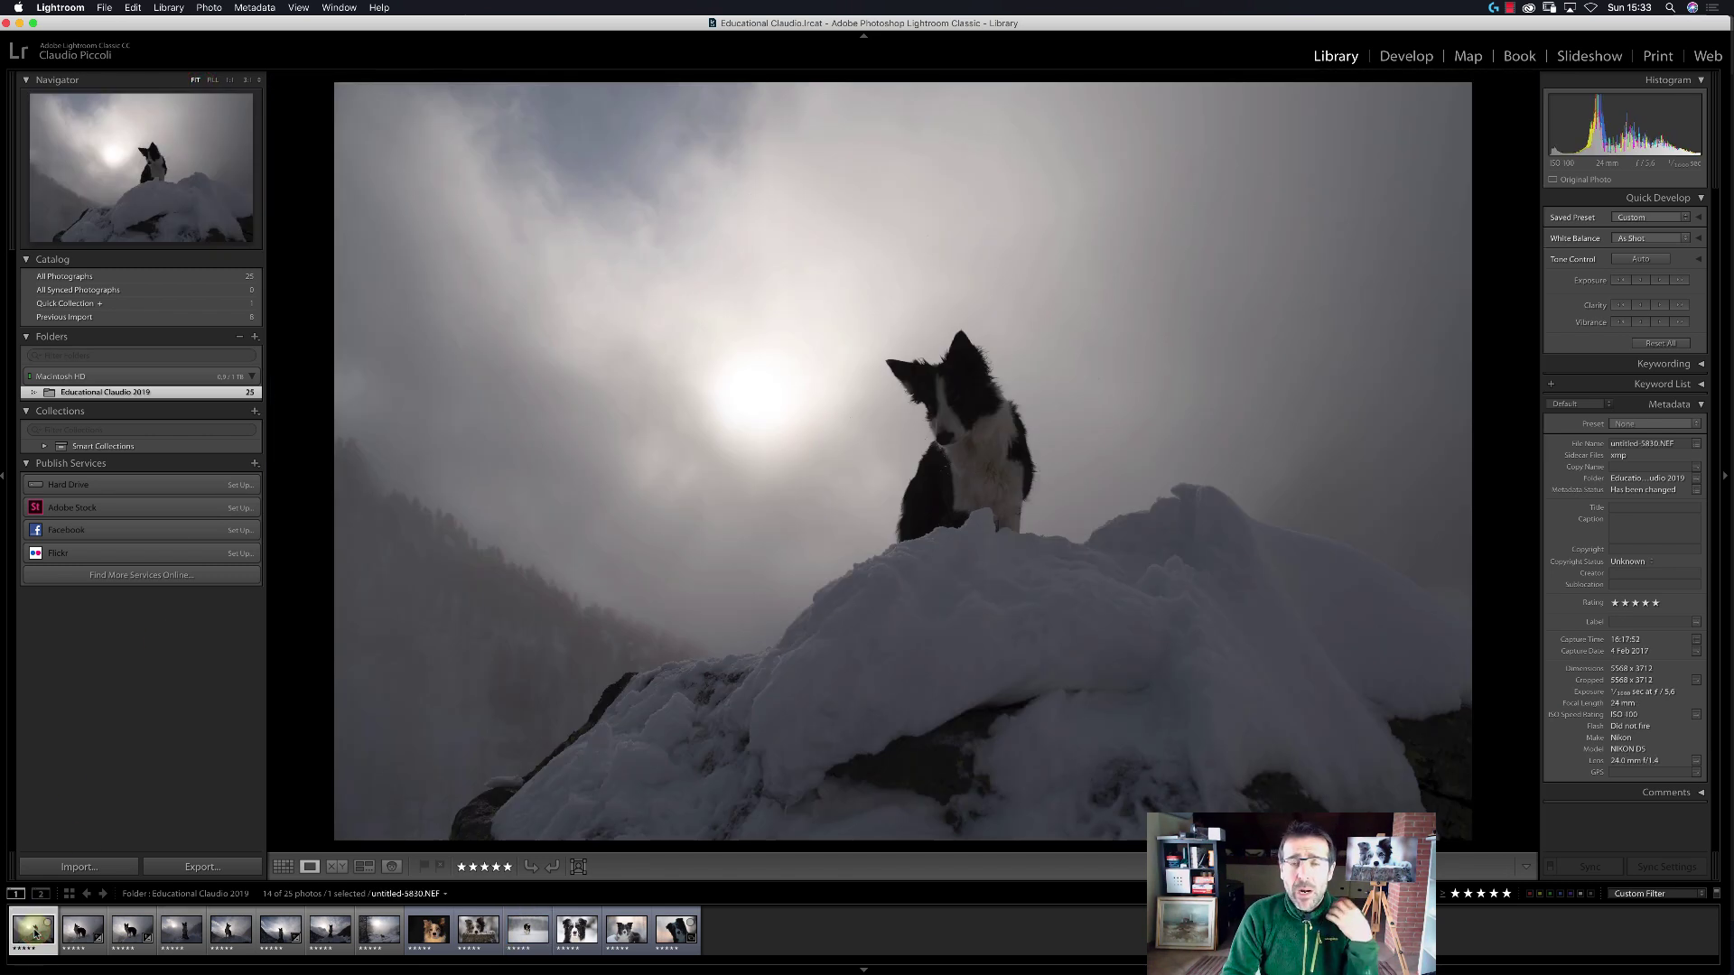
key("Right")
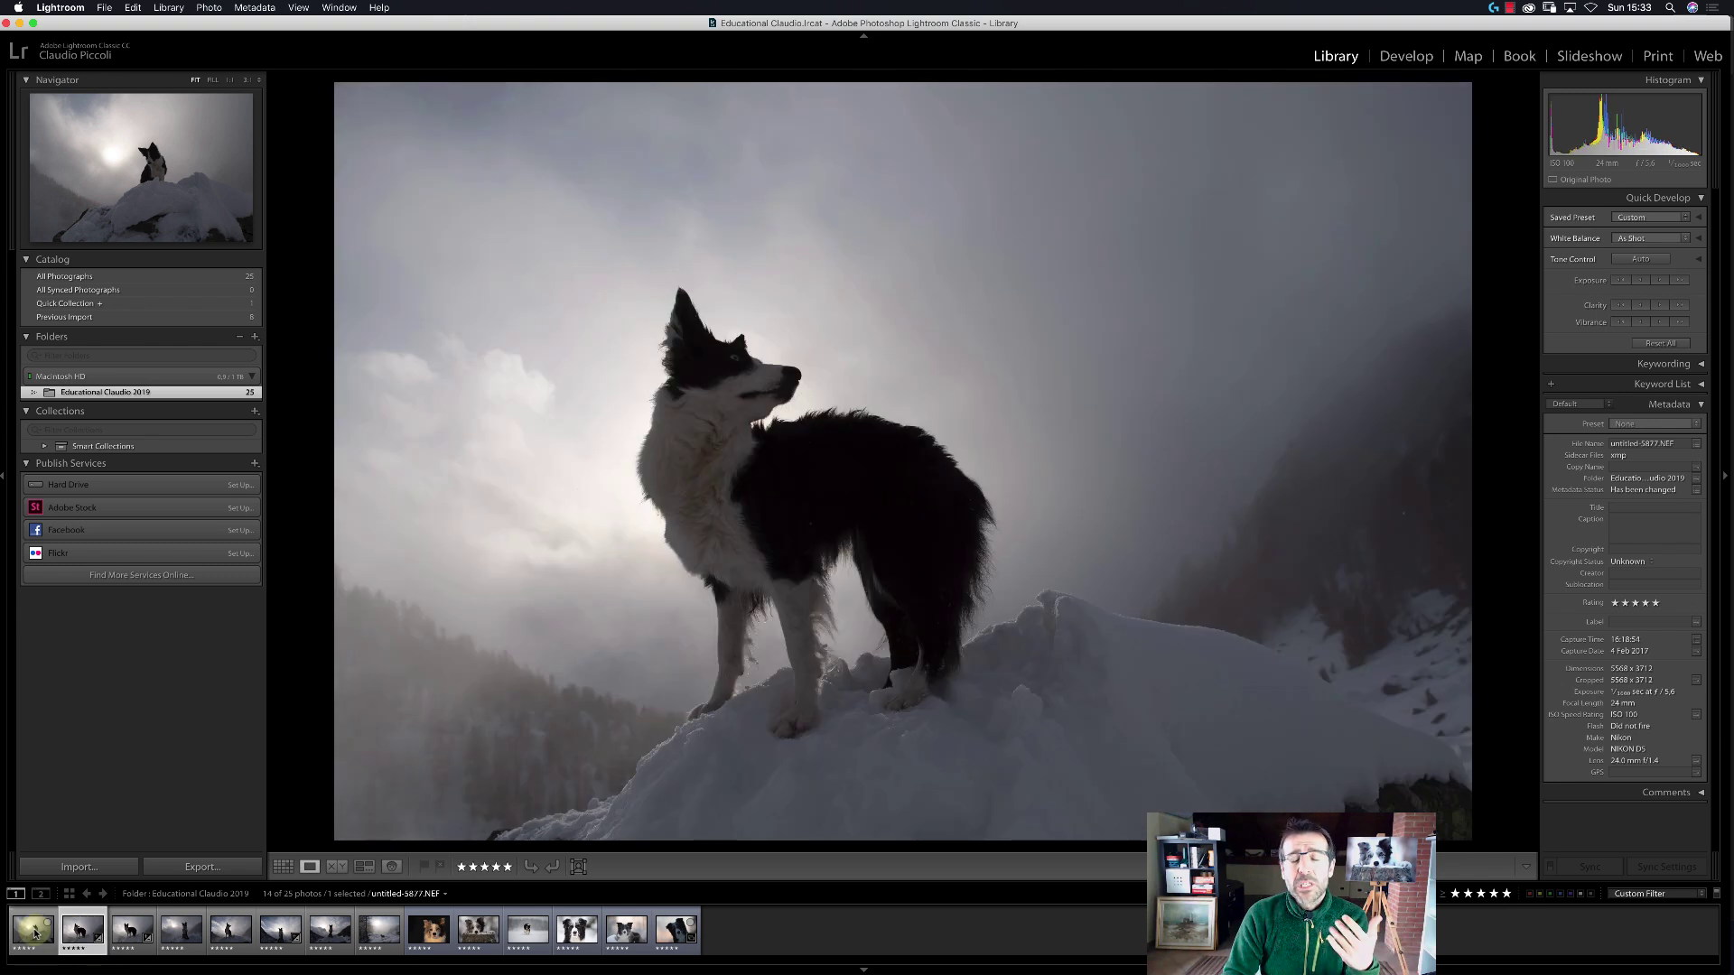
key("Right")
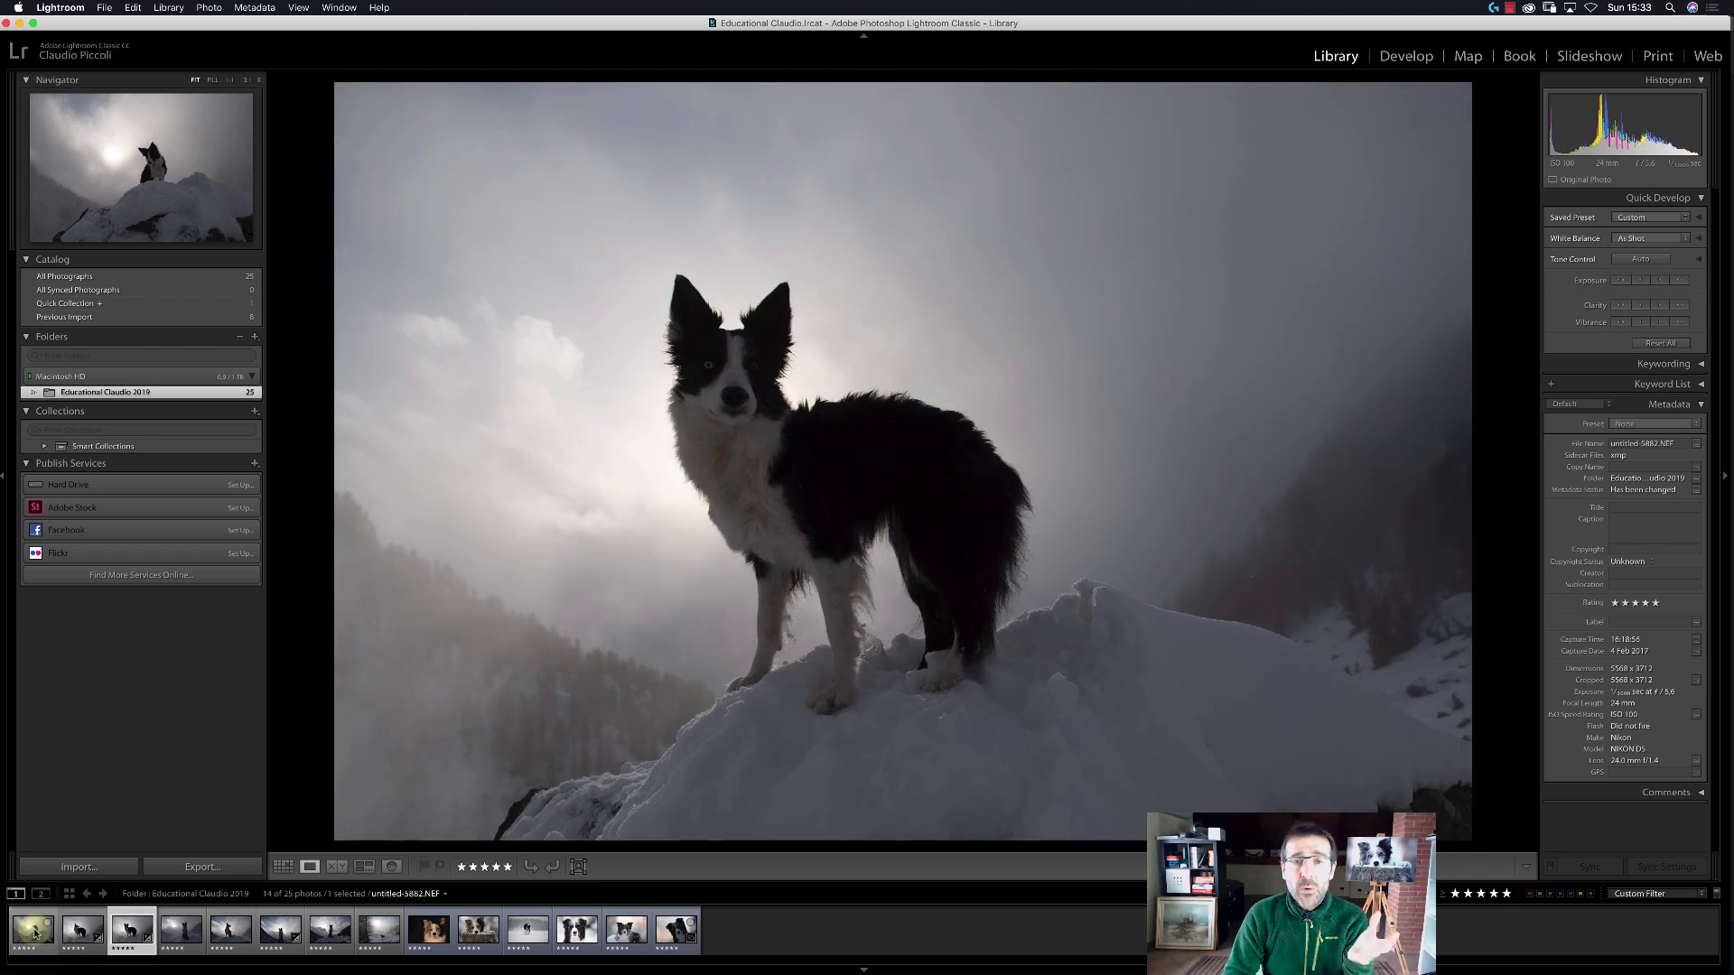
key("Right")
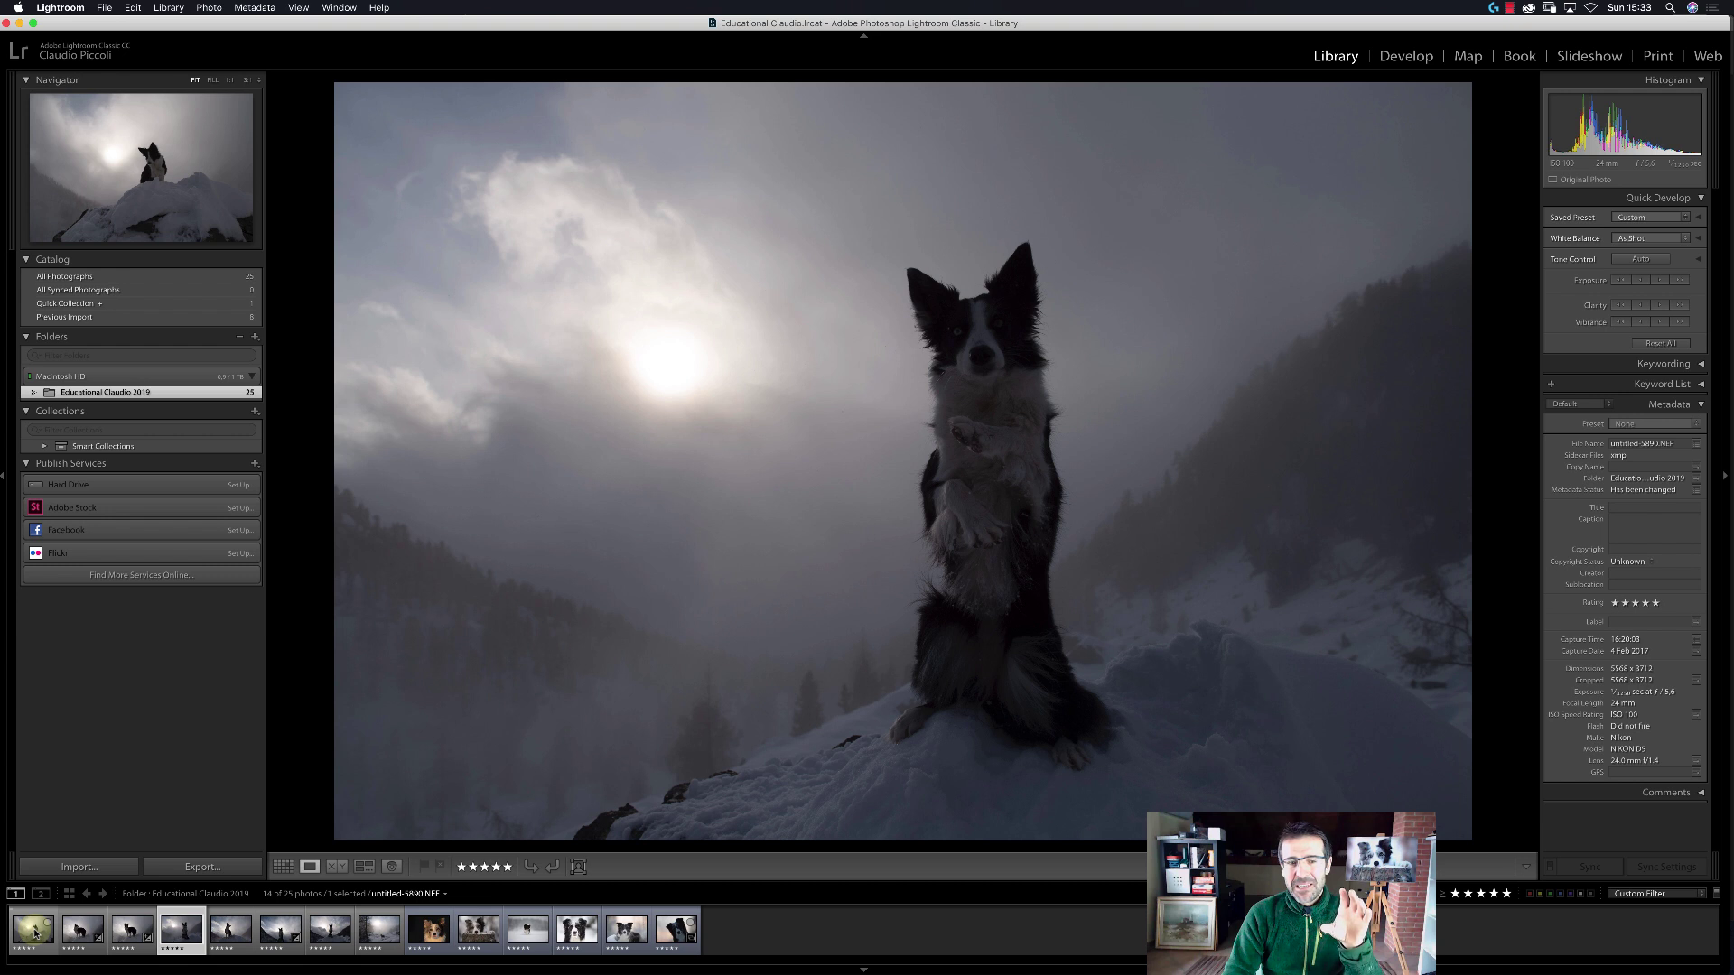
key("Right")
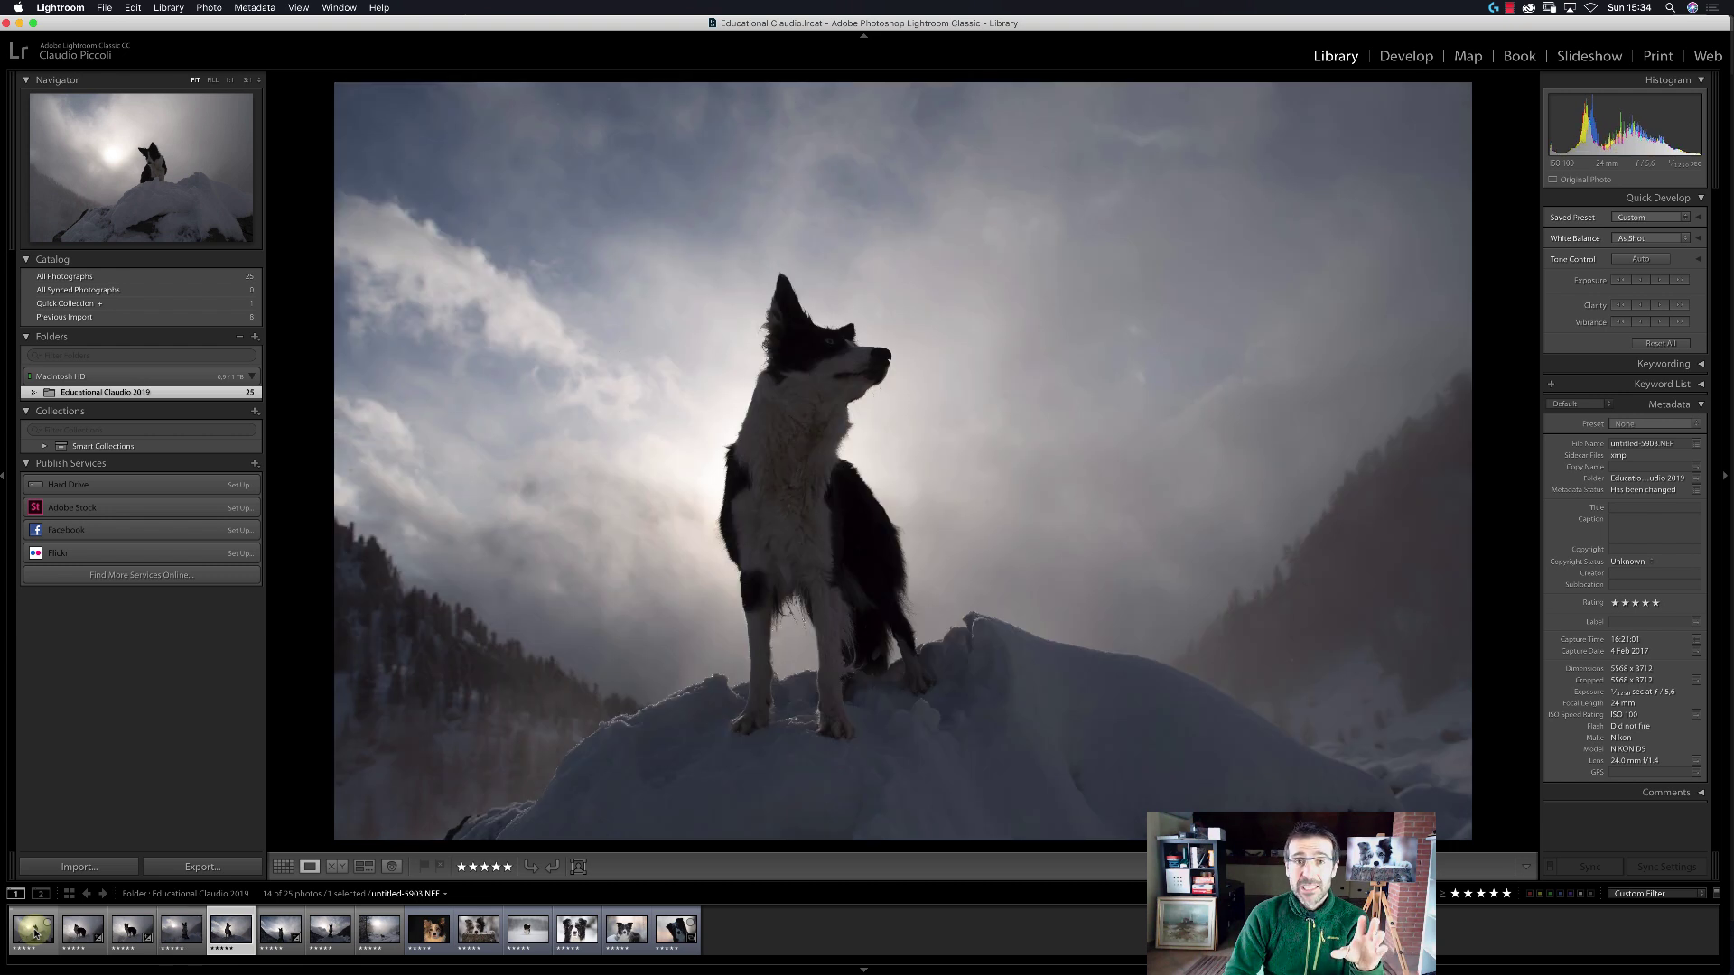
key("Right")
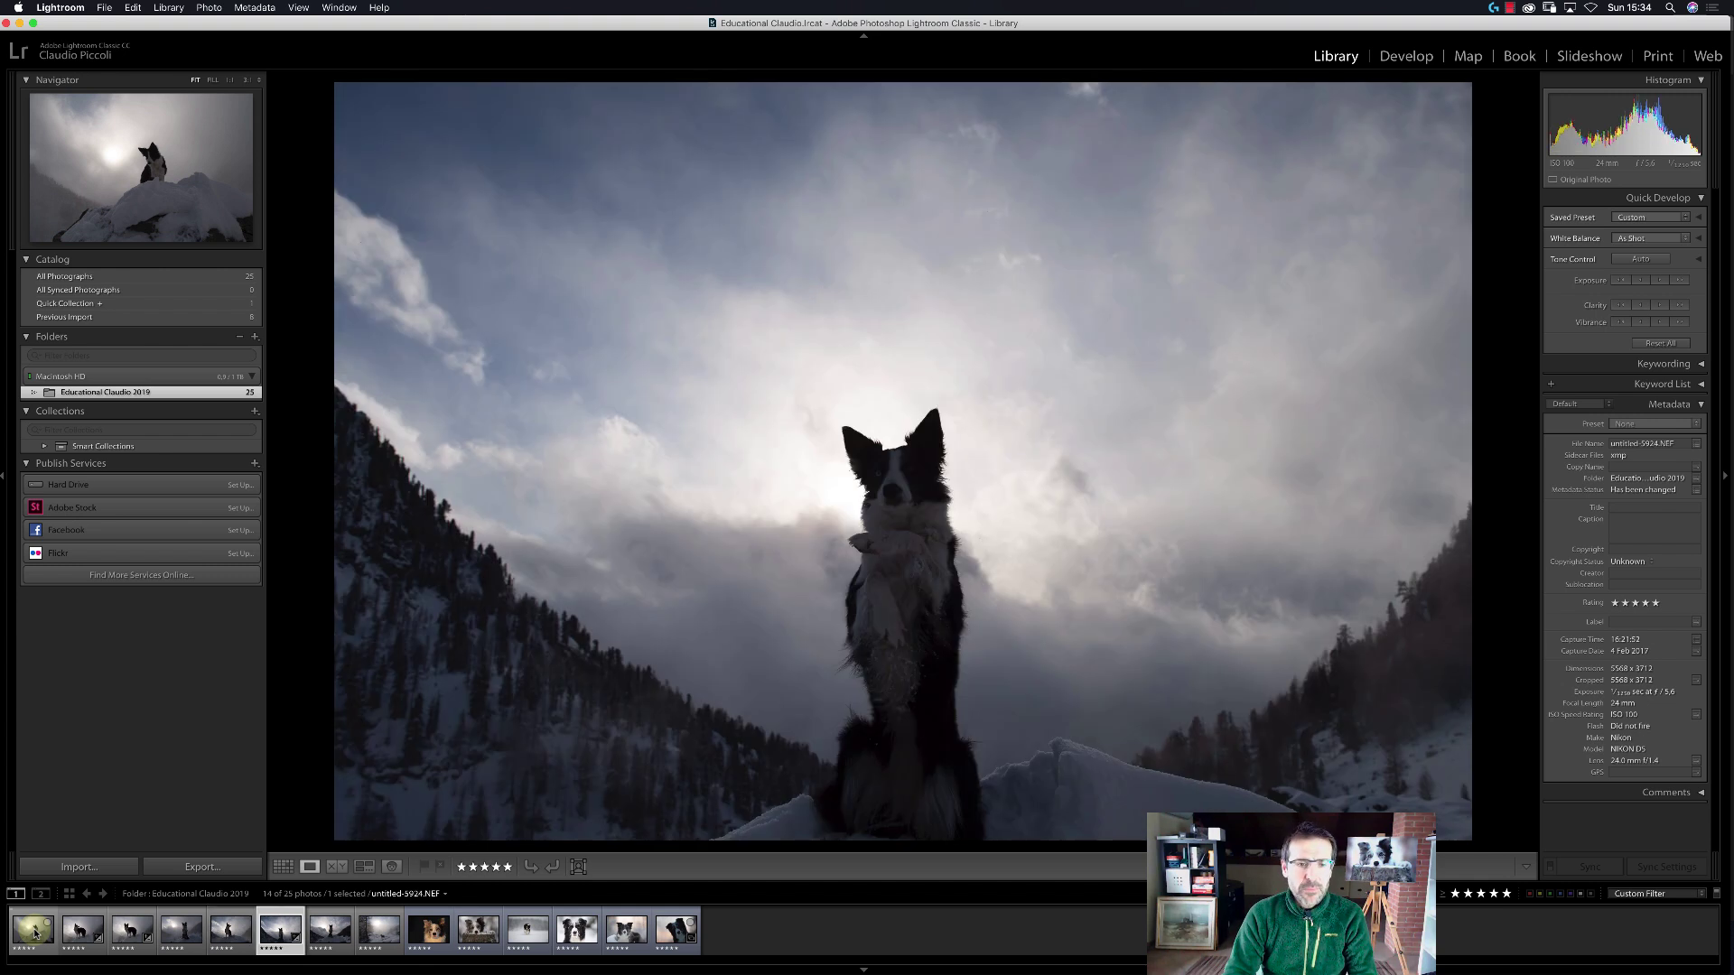
key("Right")
key("Right")
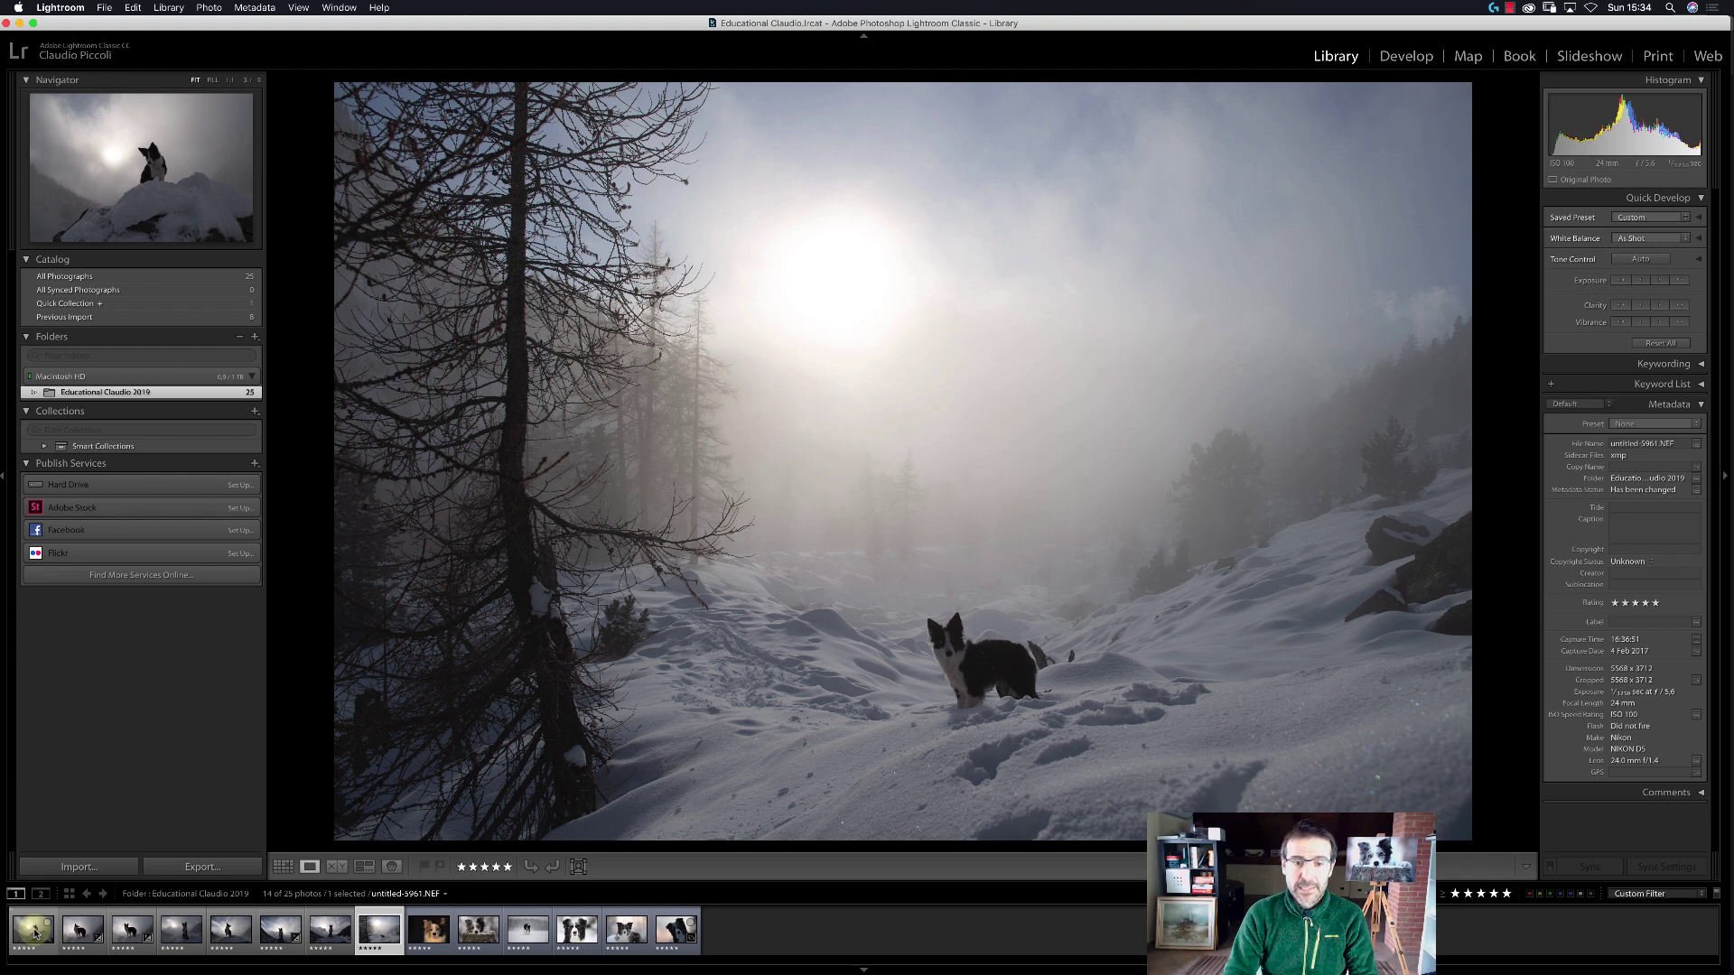
key("Right")
key("Right")
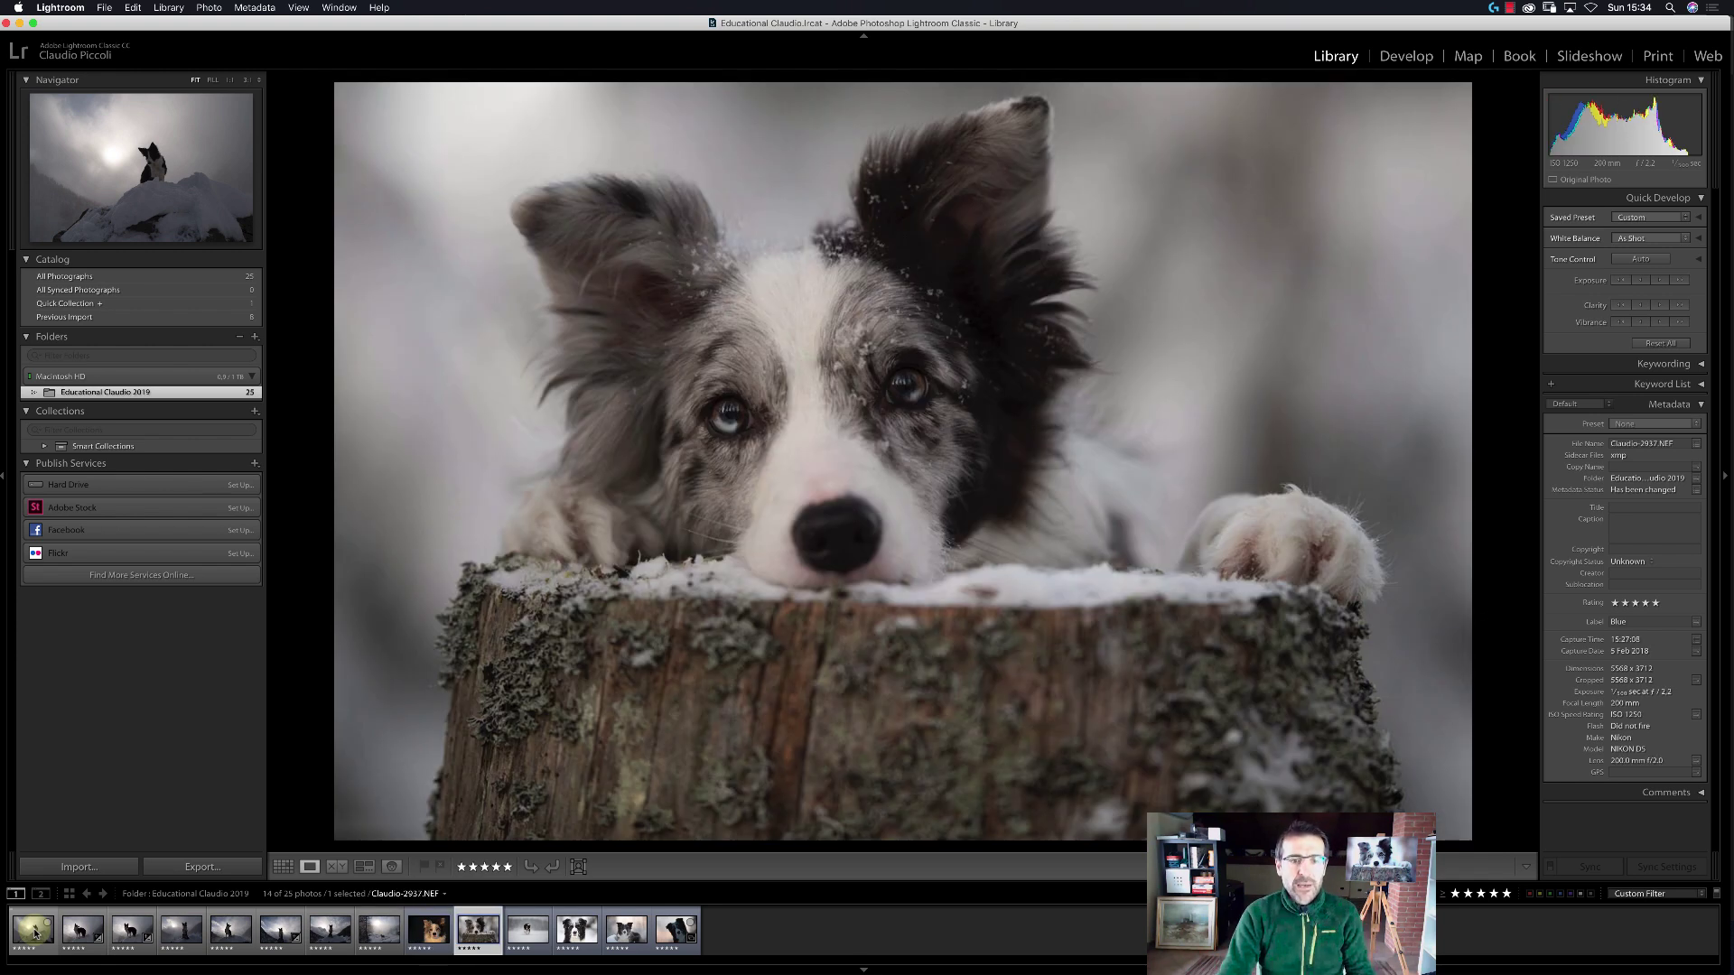
key("Right")
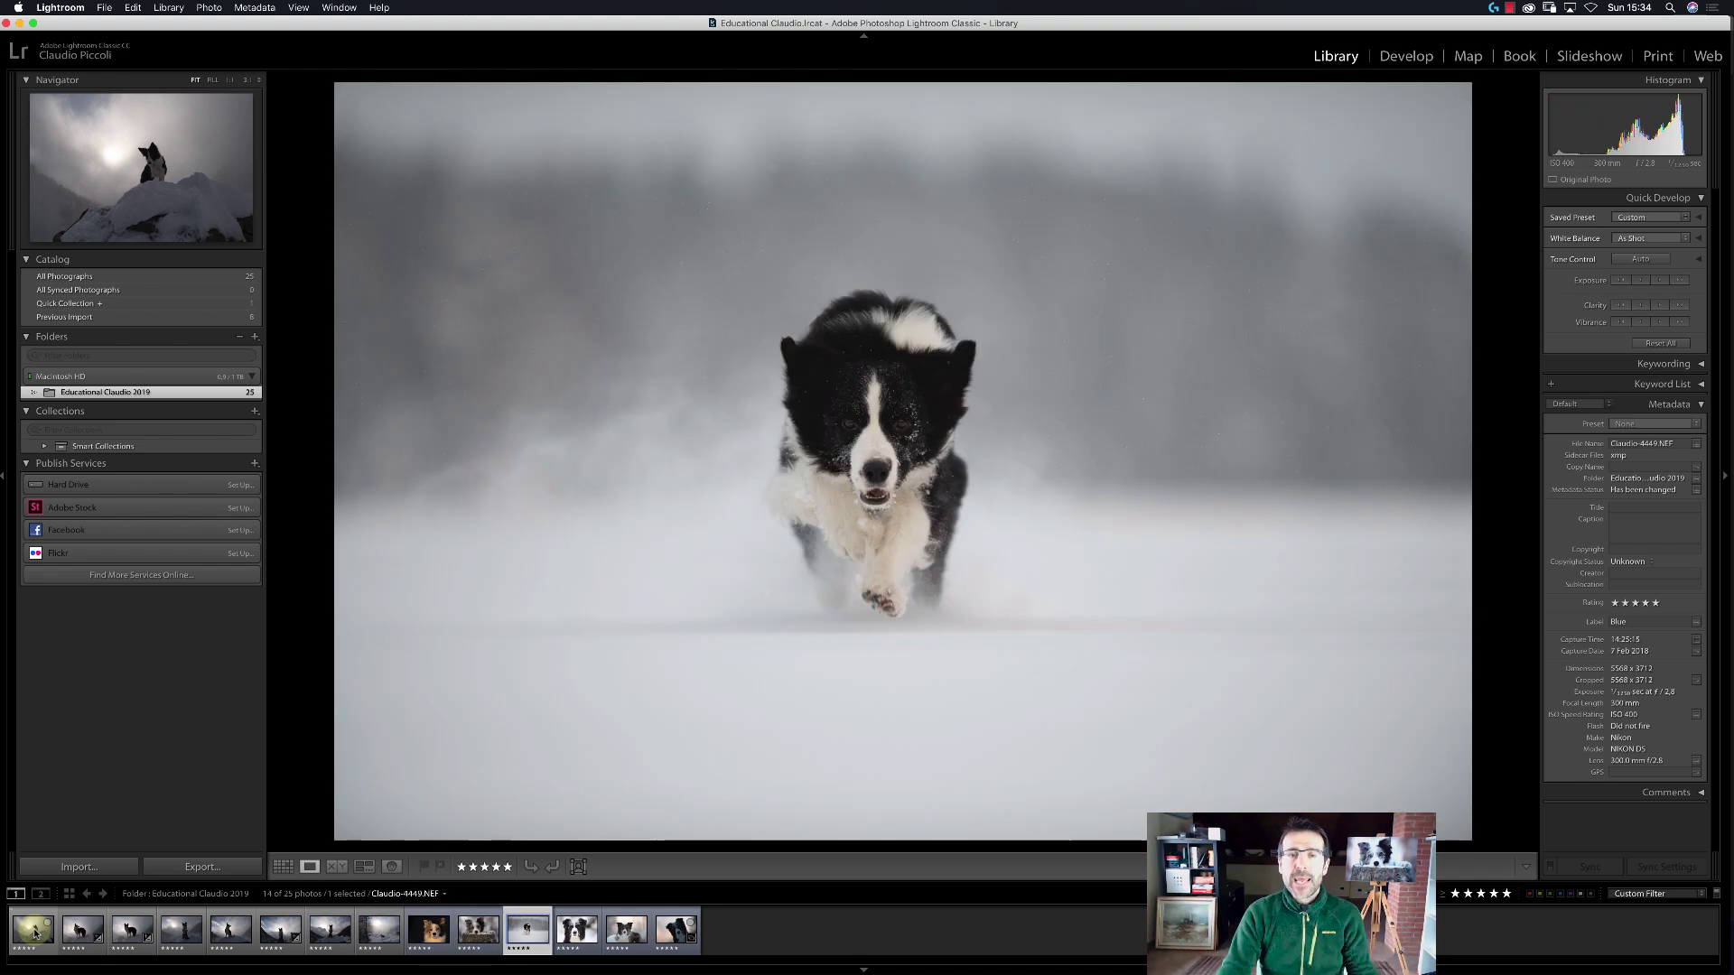
Zoom in from Fit for a close look at the running dog's face.
left_click(231, 81)
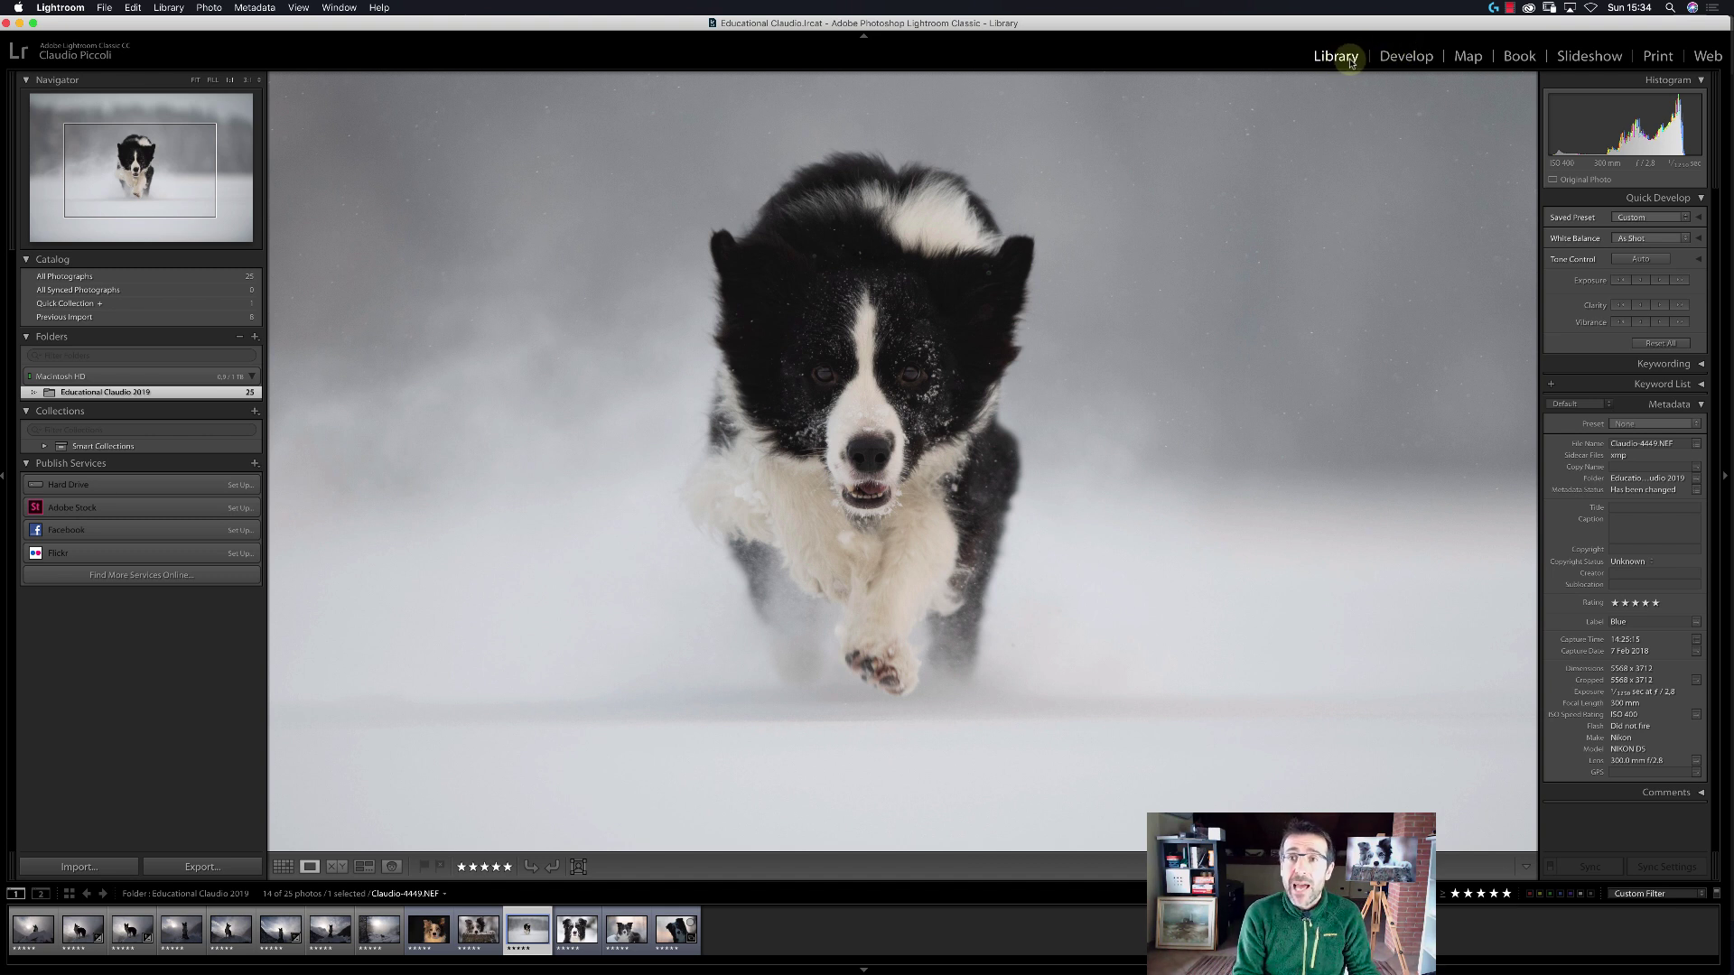
Show Claudio-4449.NEF in Develop with Basic collapsed and History scrolled down to Import.
left_click(1408, 62)
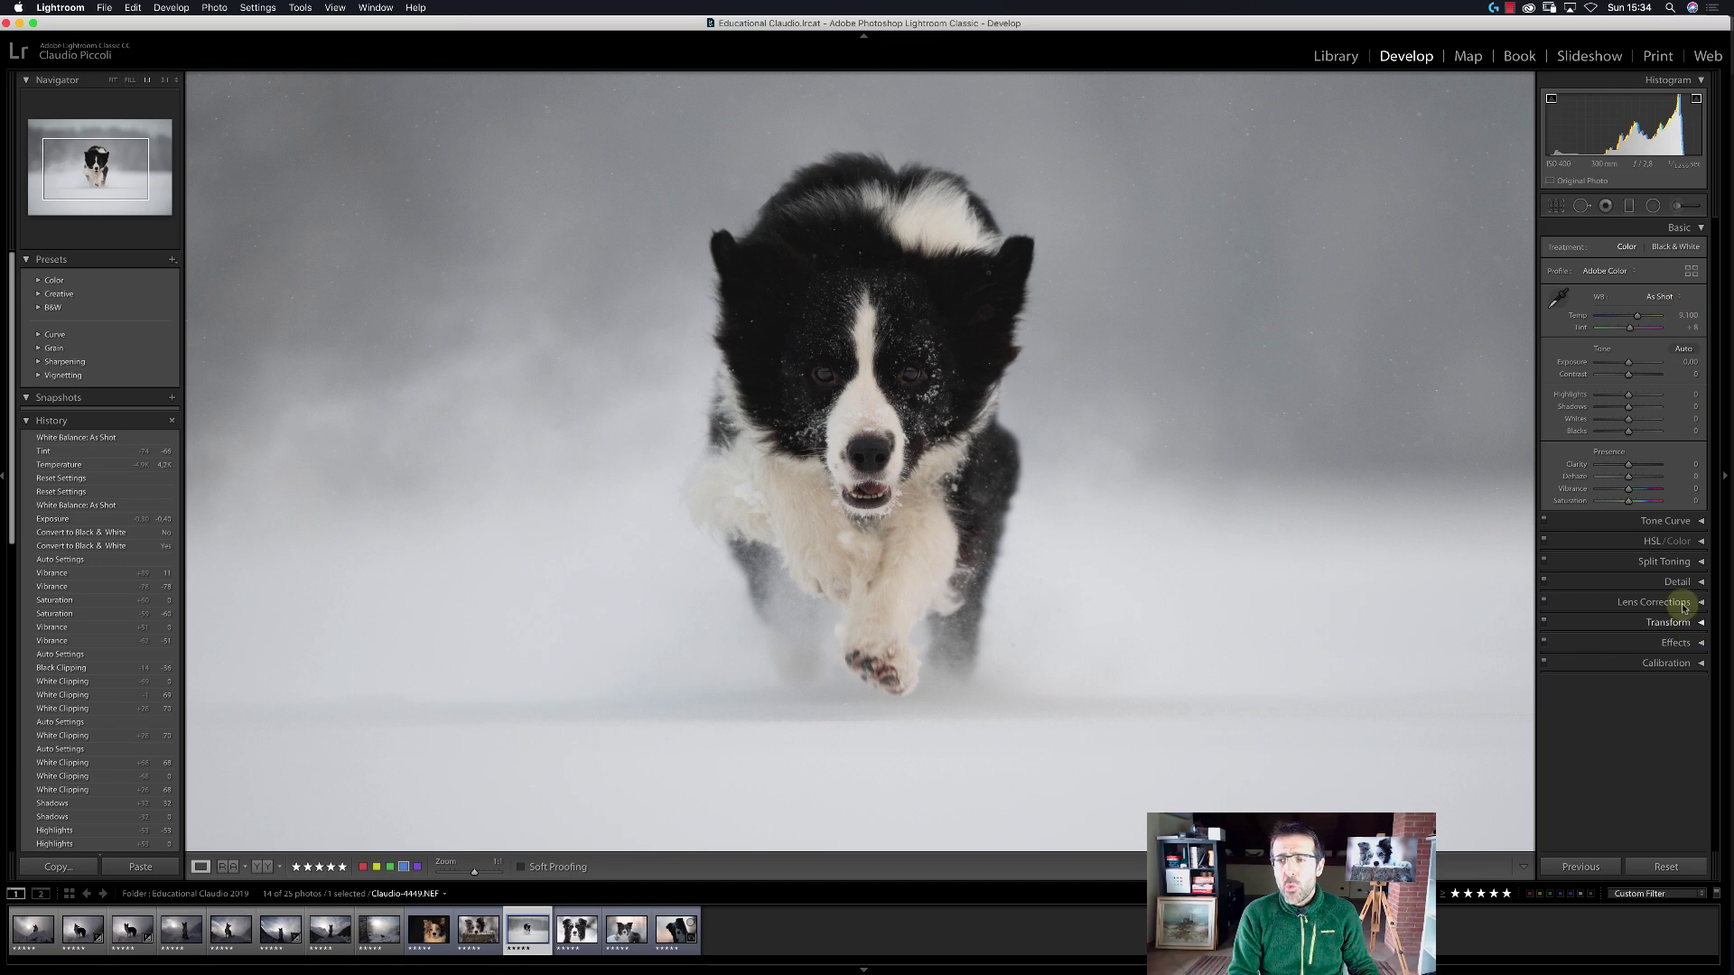
left_click(1701, 230)
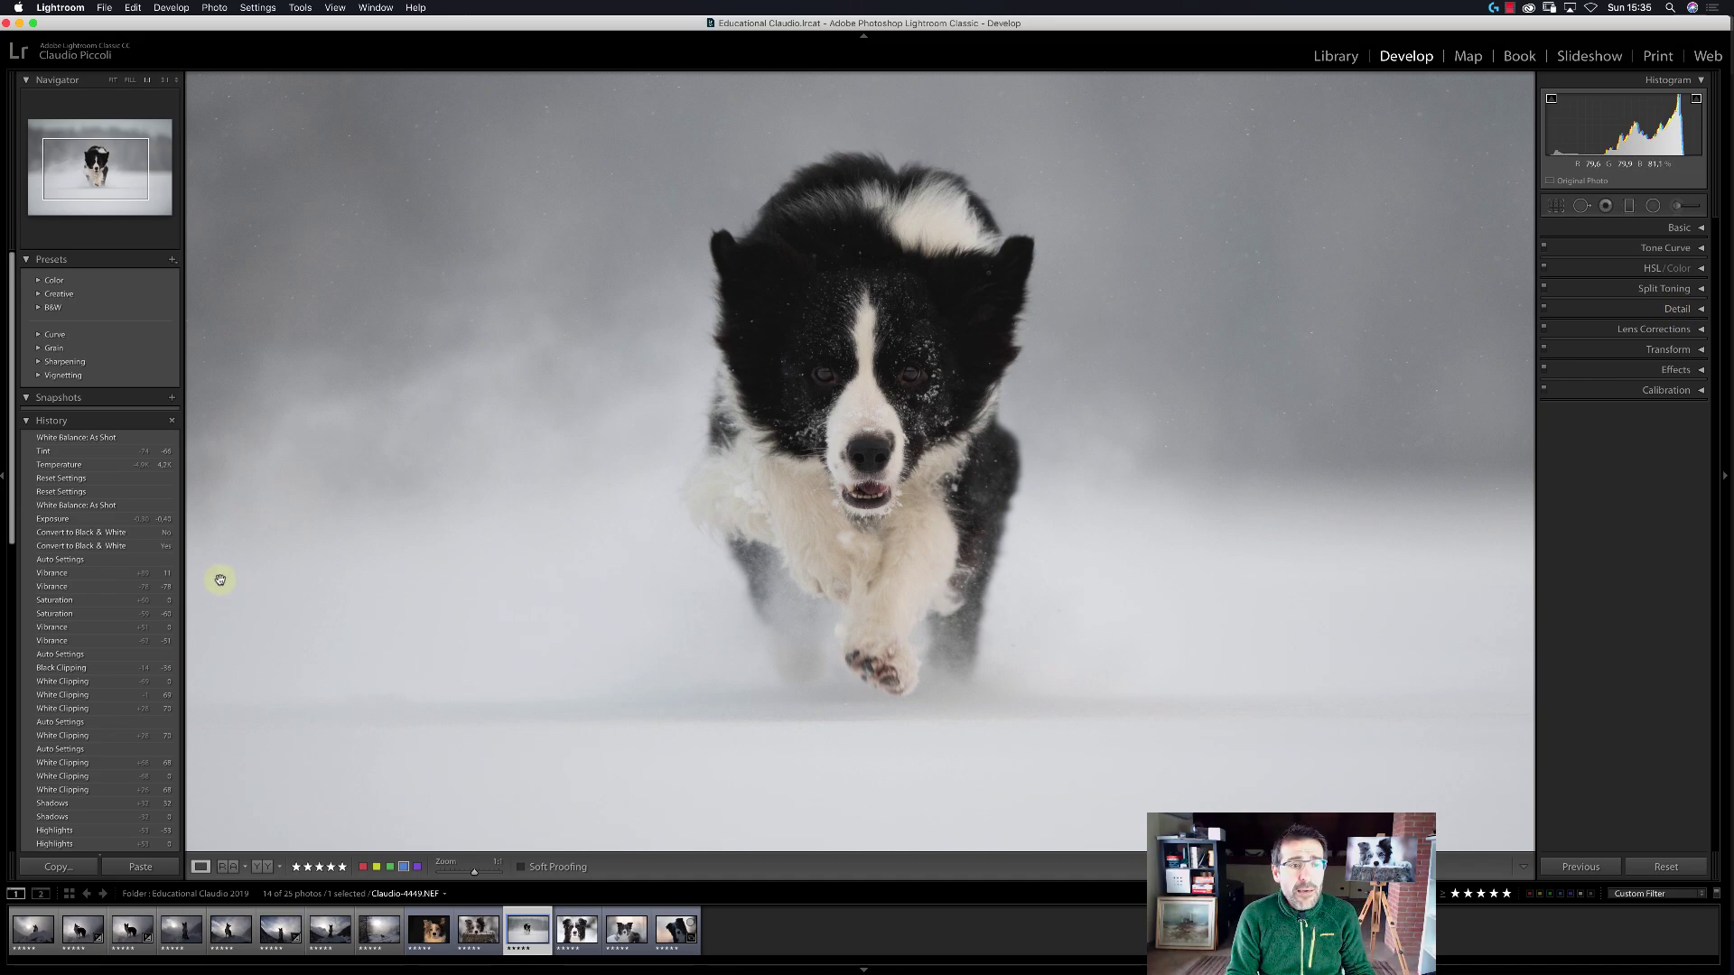
scroll(117, 677, "down", 15)
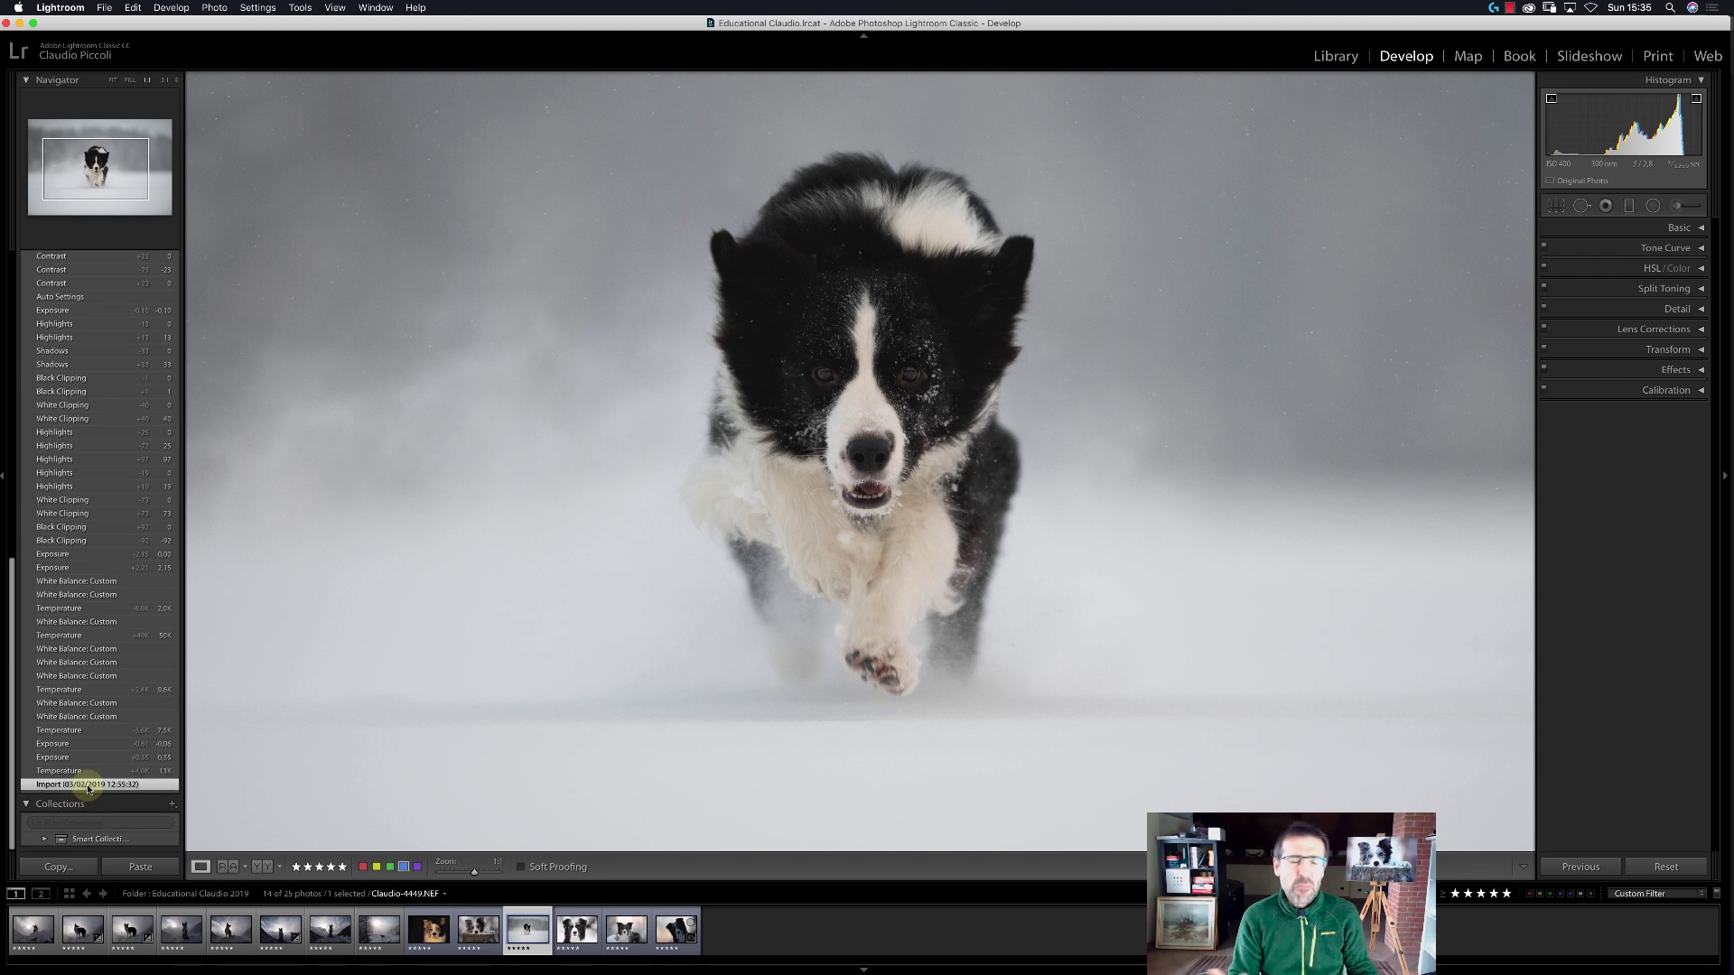
scroll(108, 376, "down", 1)
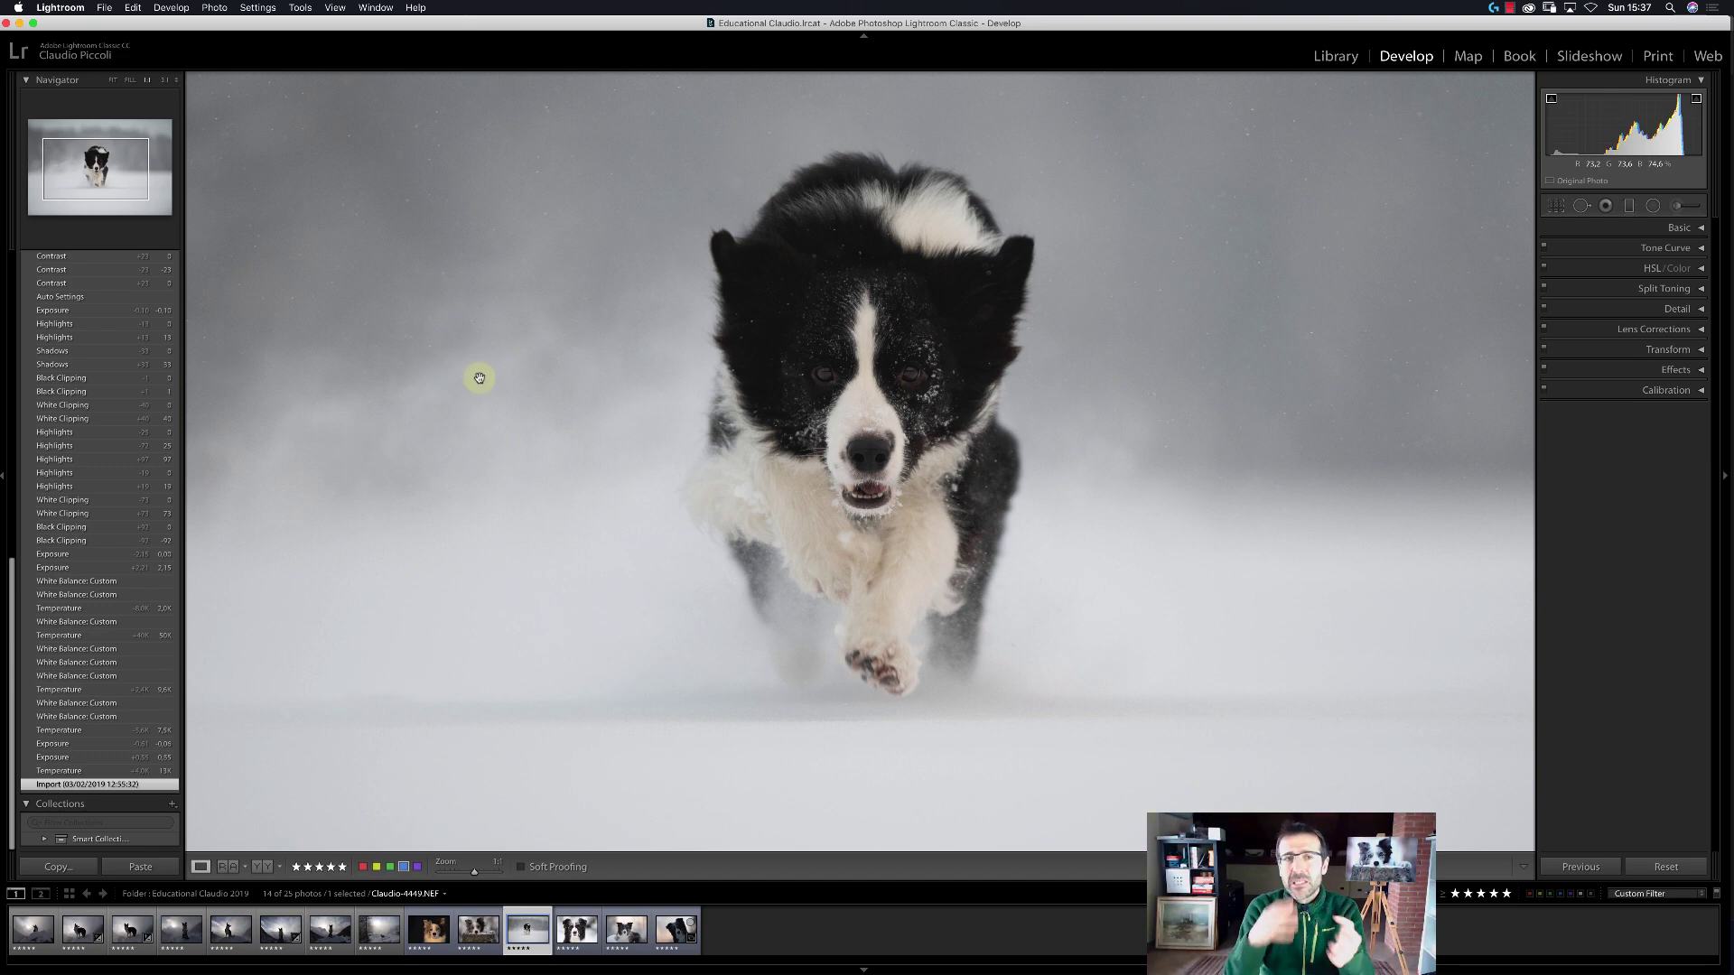
Pan around the enlarged running-dog photo, then return to the full Fit view.
left_click_drag(650, 406, 653, 452)
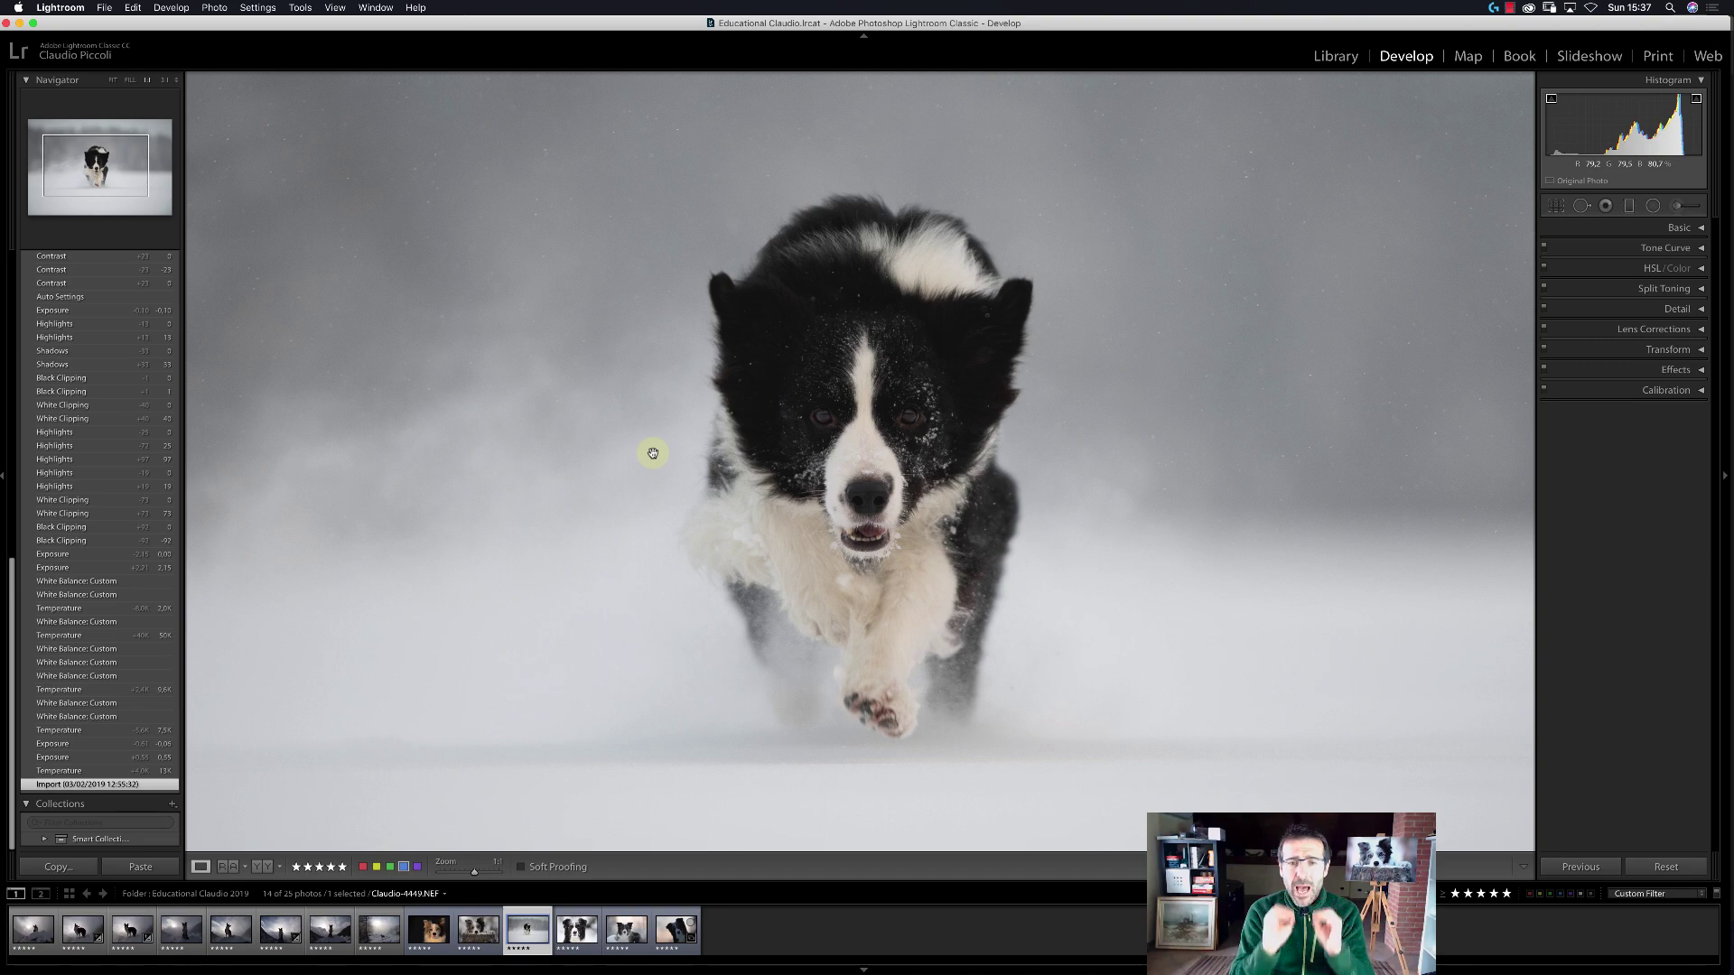
left_click_drag(653, 452, 684, 425)
left_click(683, 425)
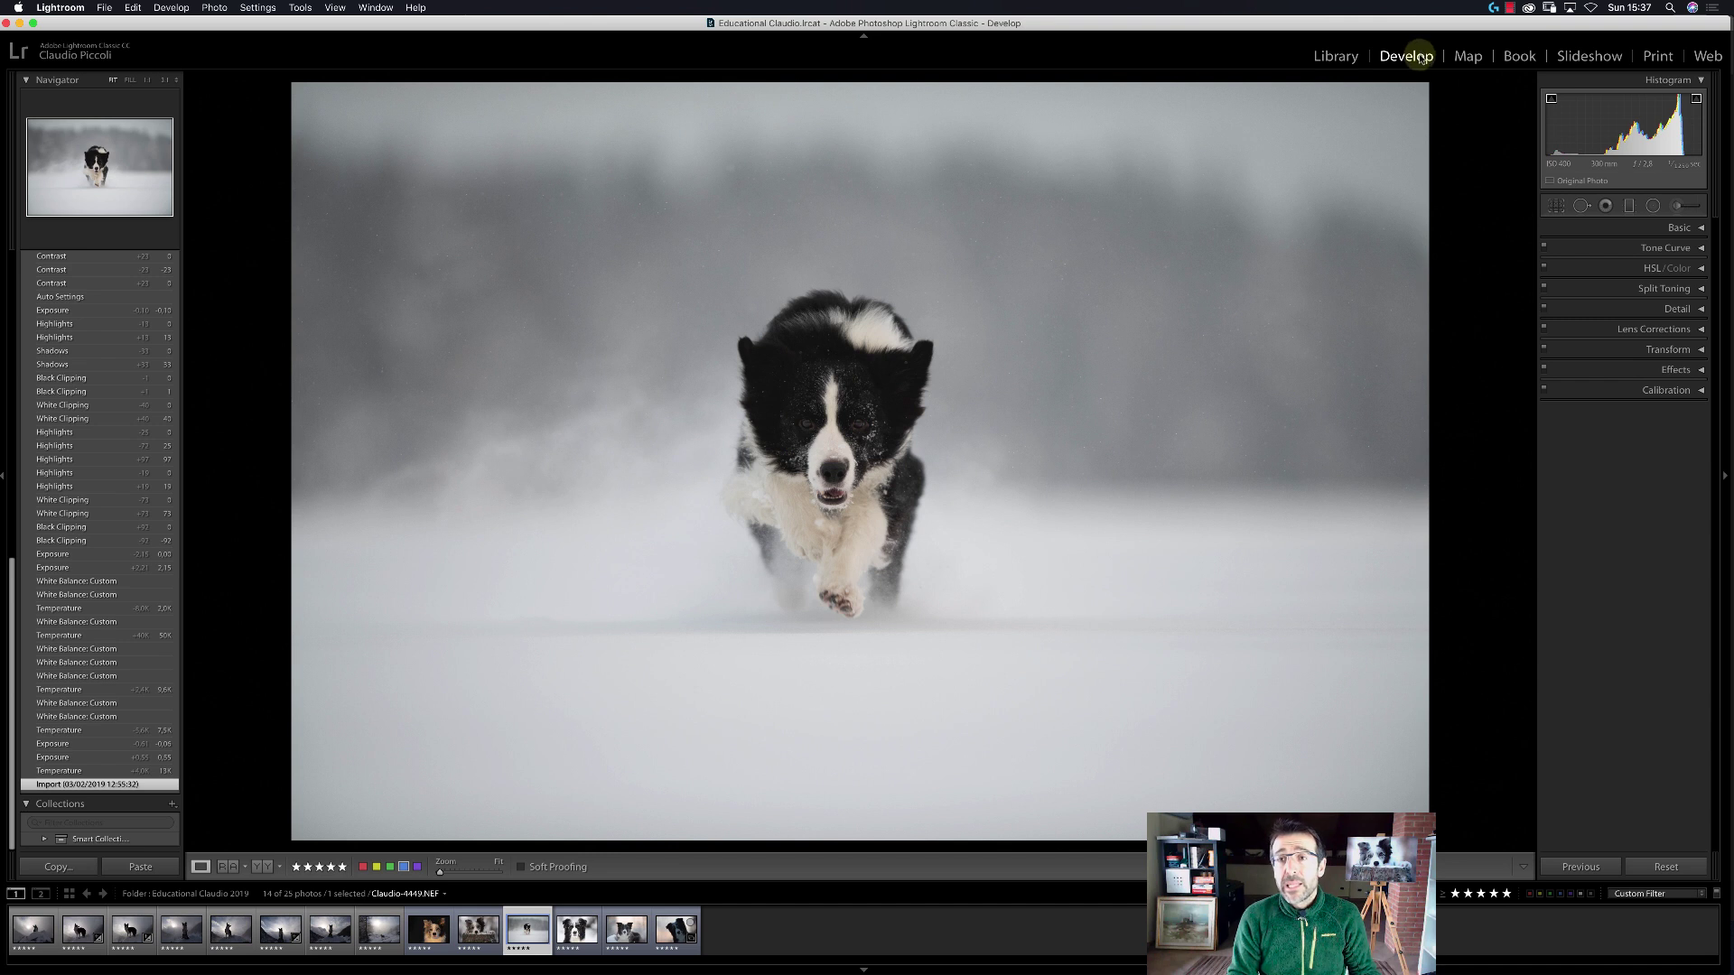
Start cropping the running-dog photo with the Golden Spiral crop guide overlay.
left_click(1555, 209)
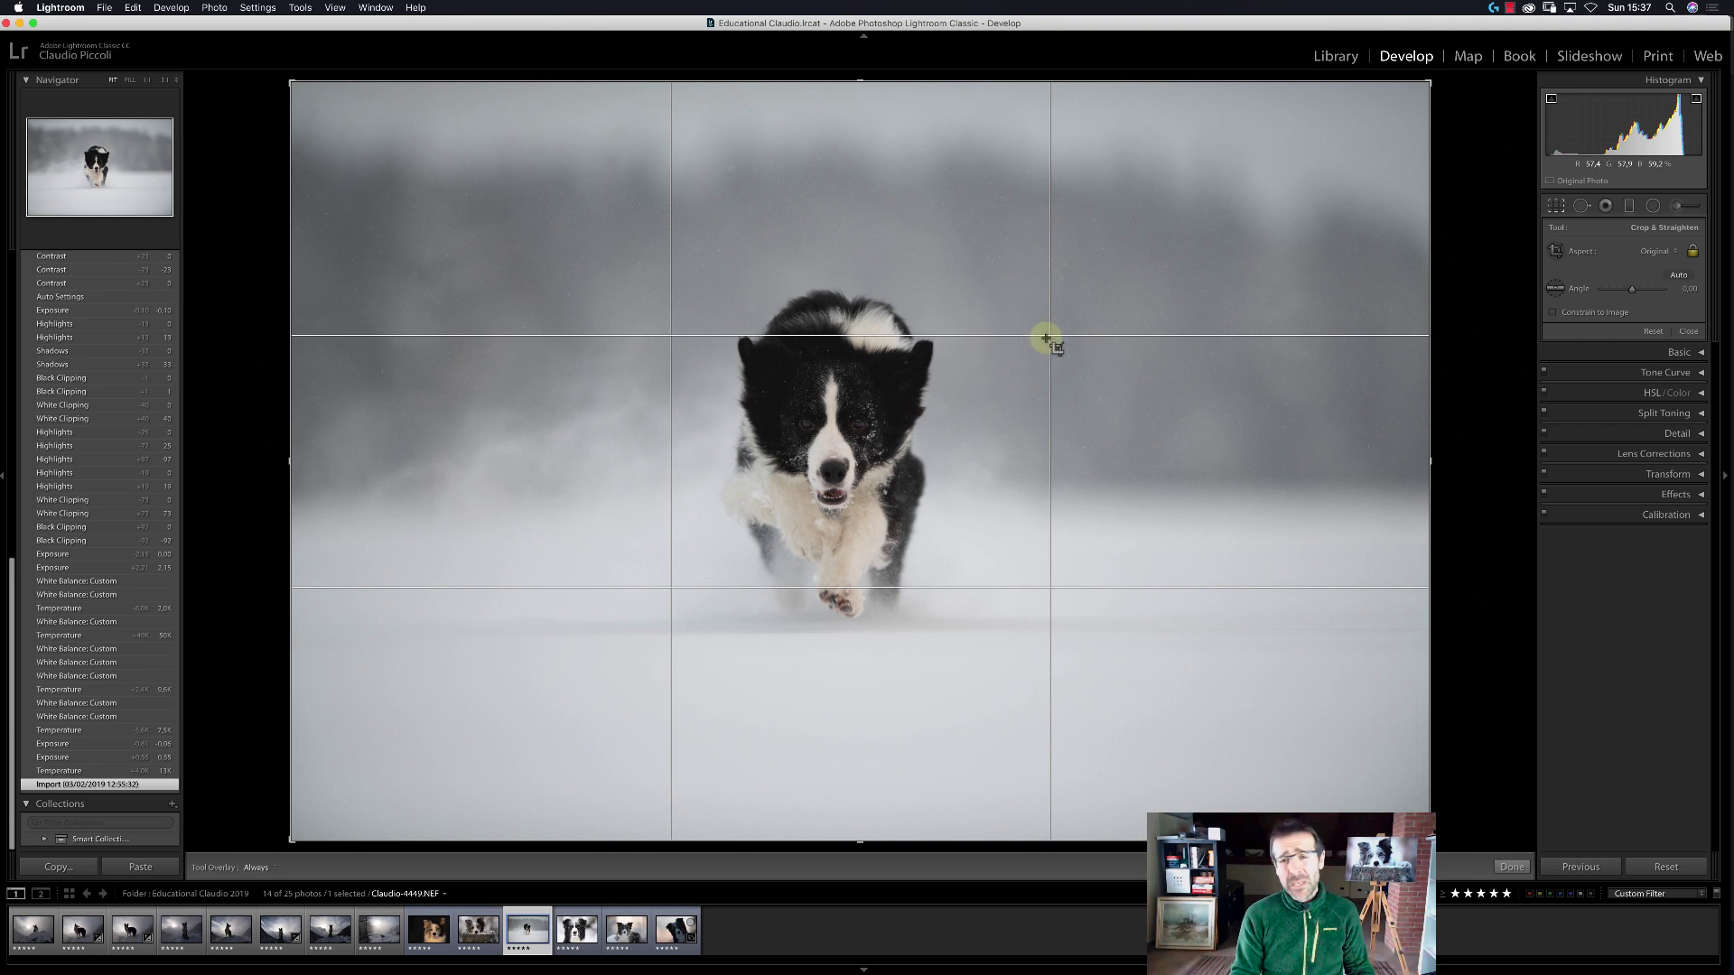
left_click(302, 9)
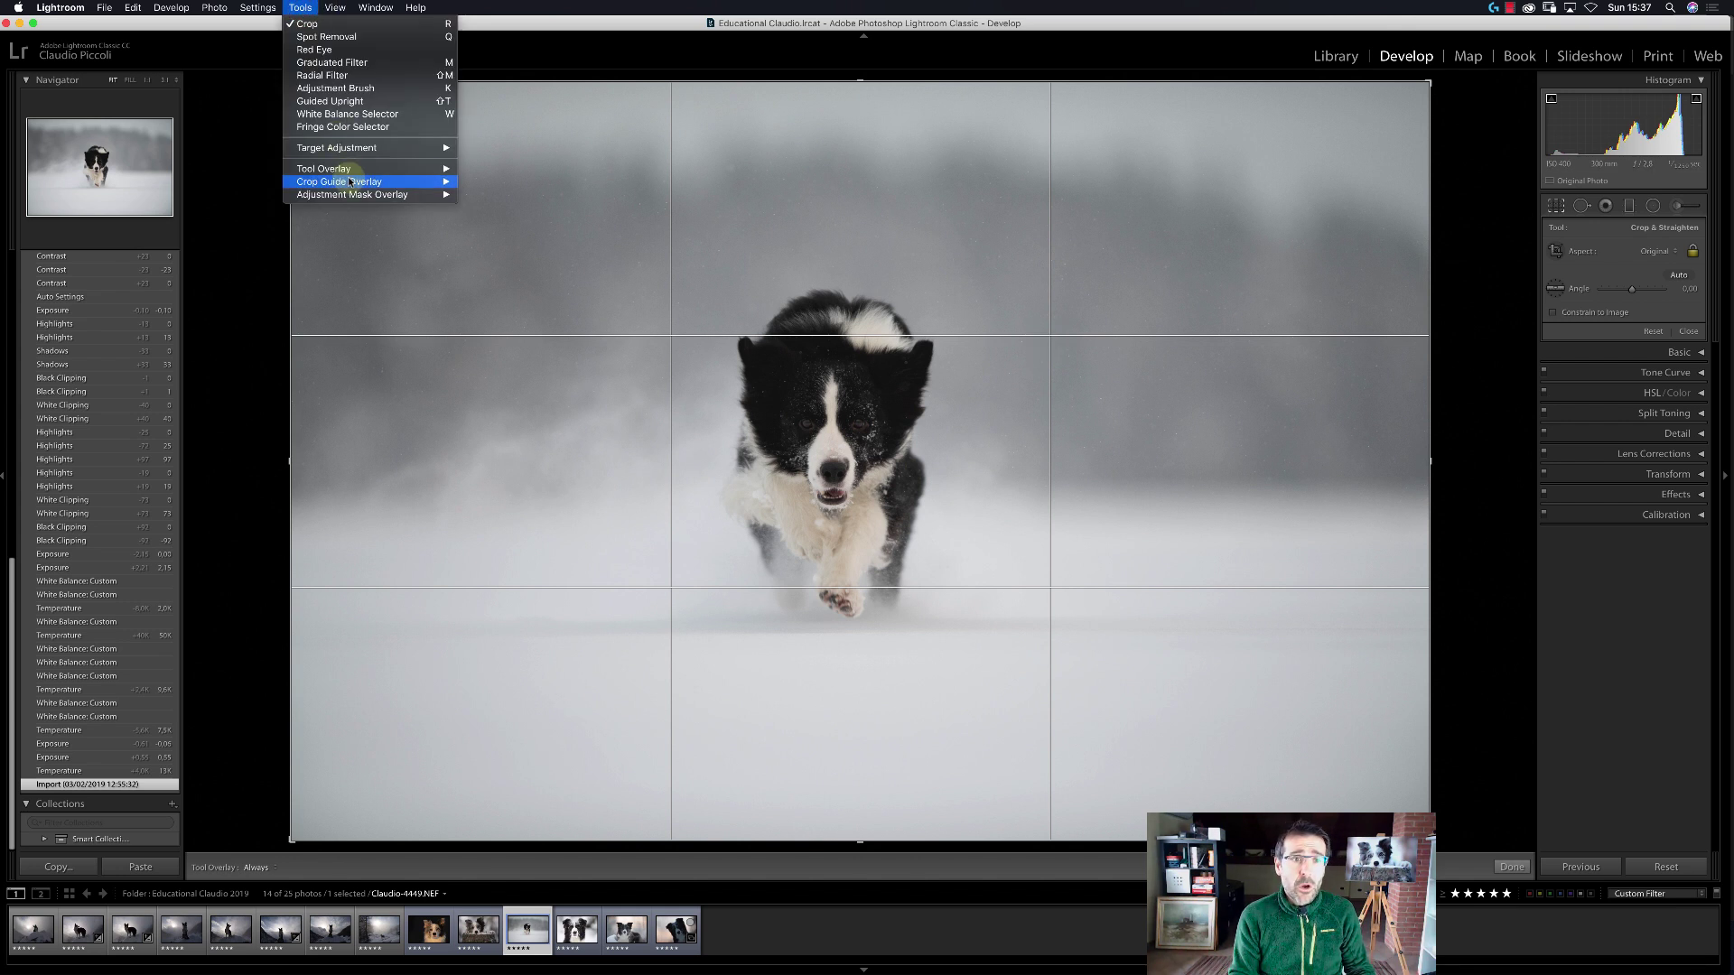
mouse_move(349, 183)
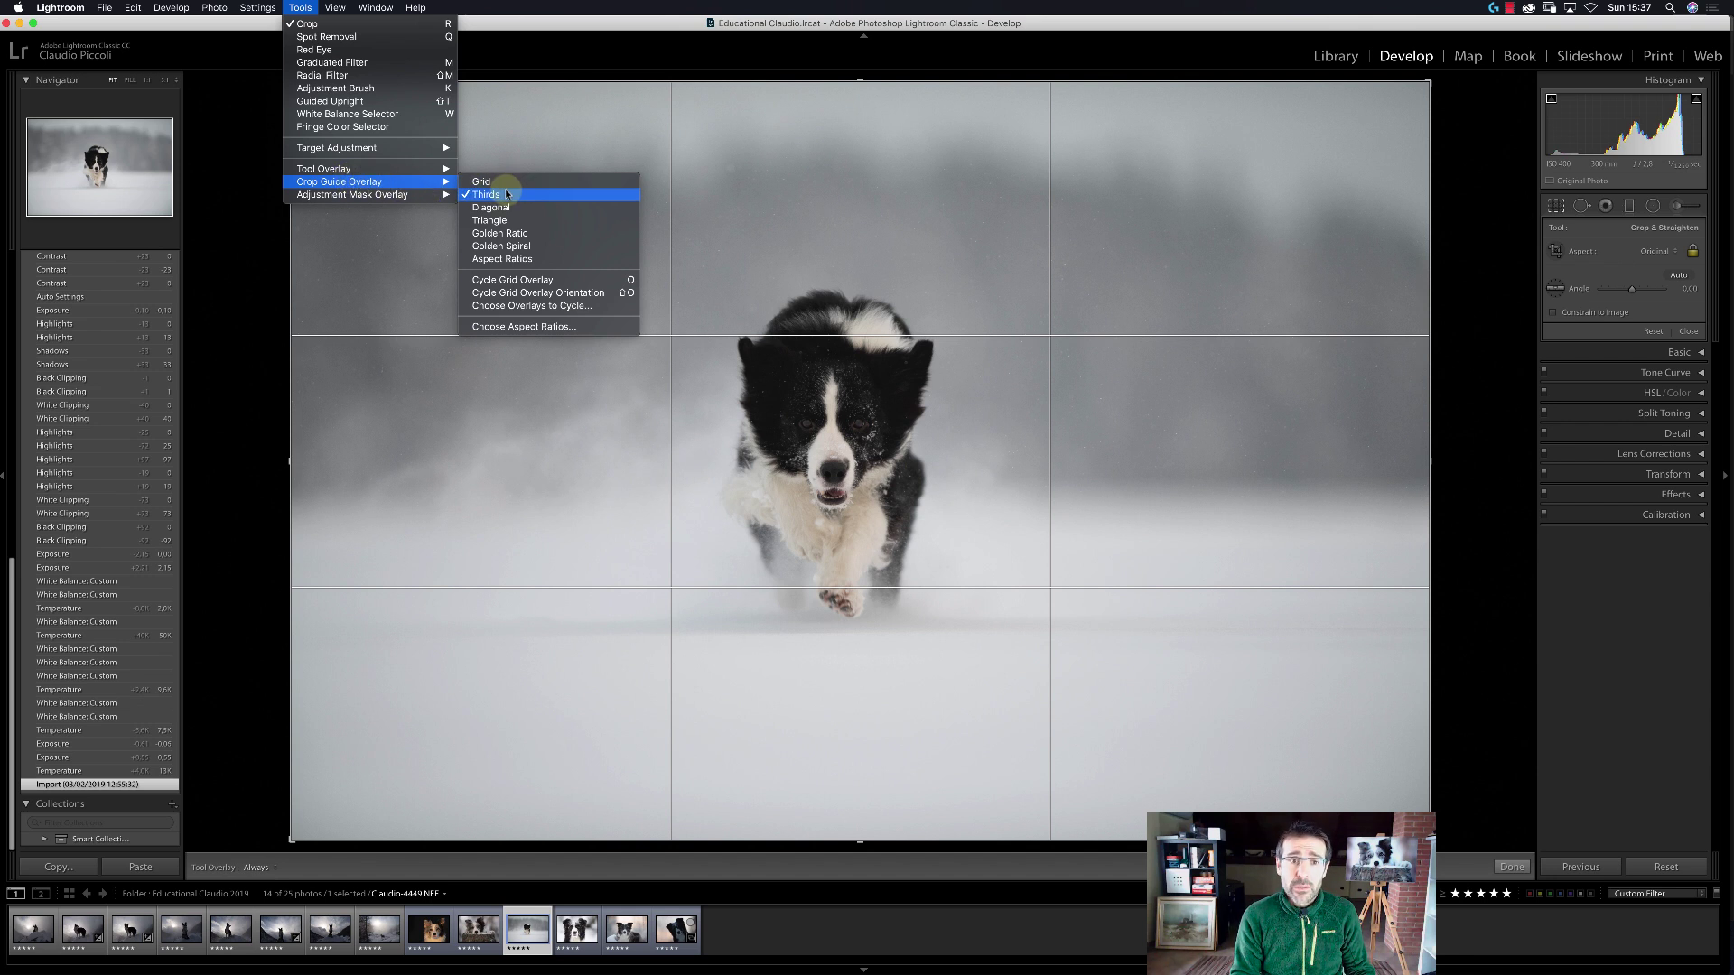
left_click(518, 245)
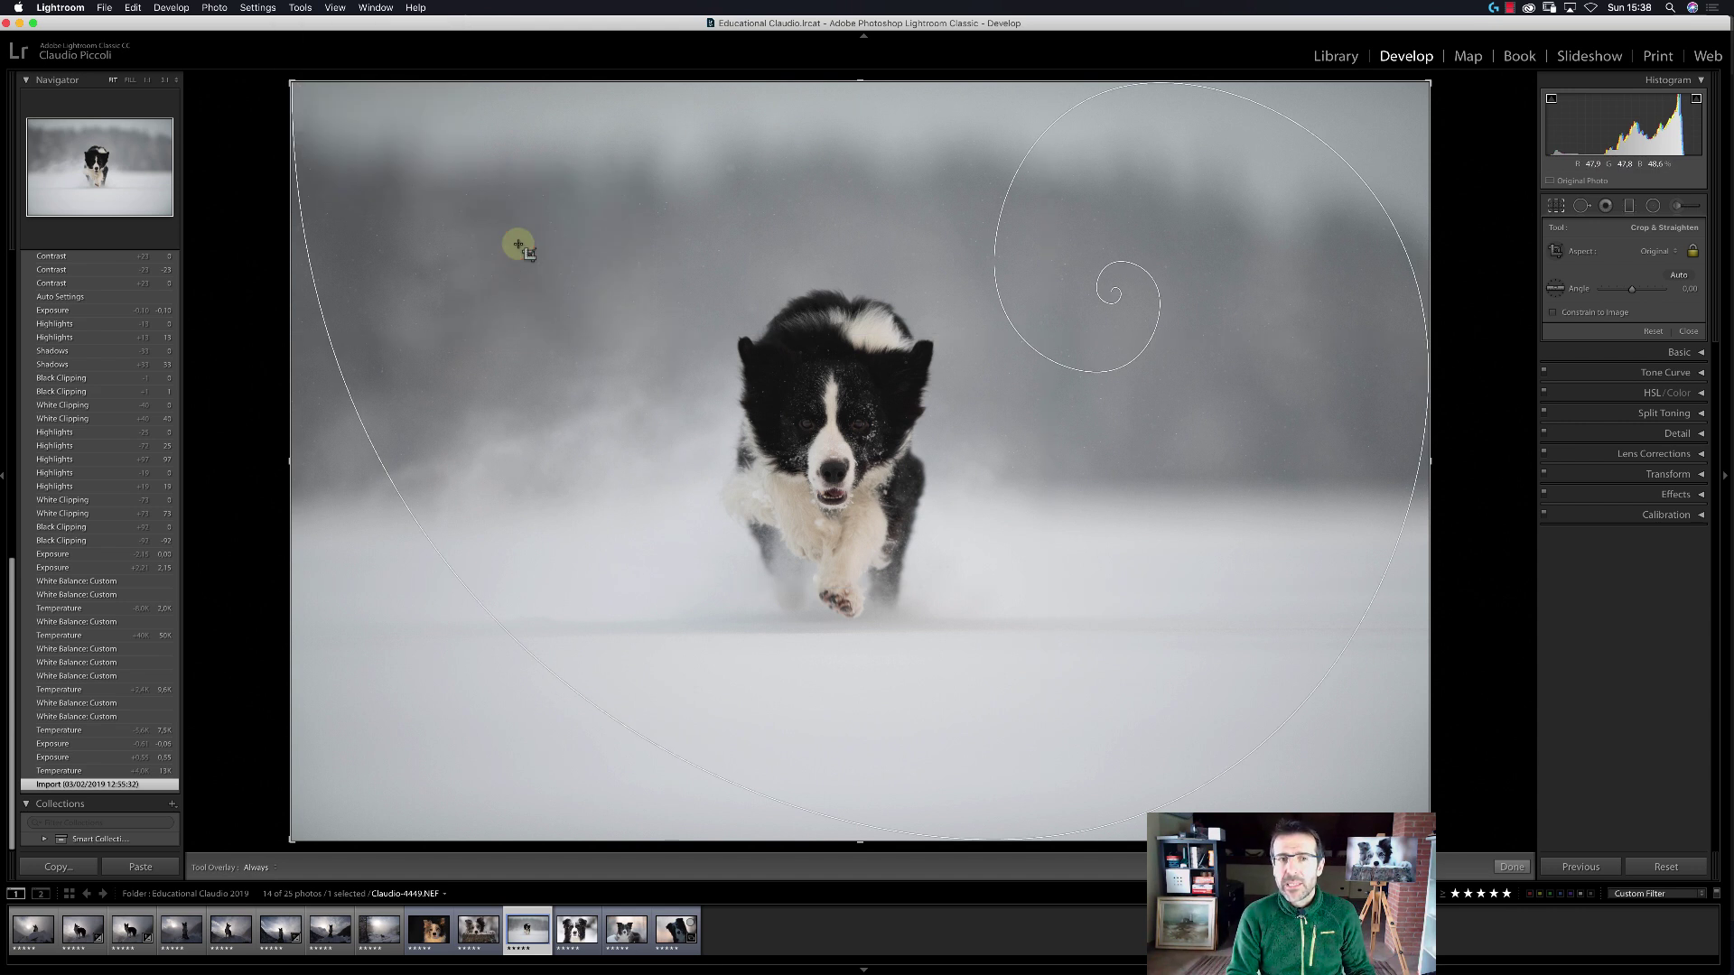
Try the Triangle crop guide, then settle on the Thirds grid.
left_click(301, 9)
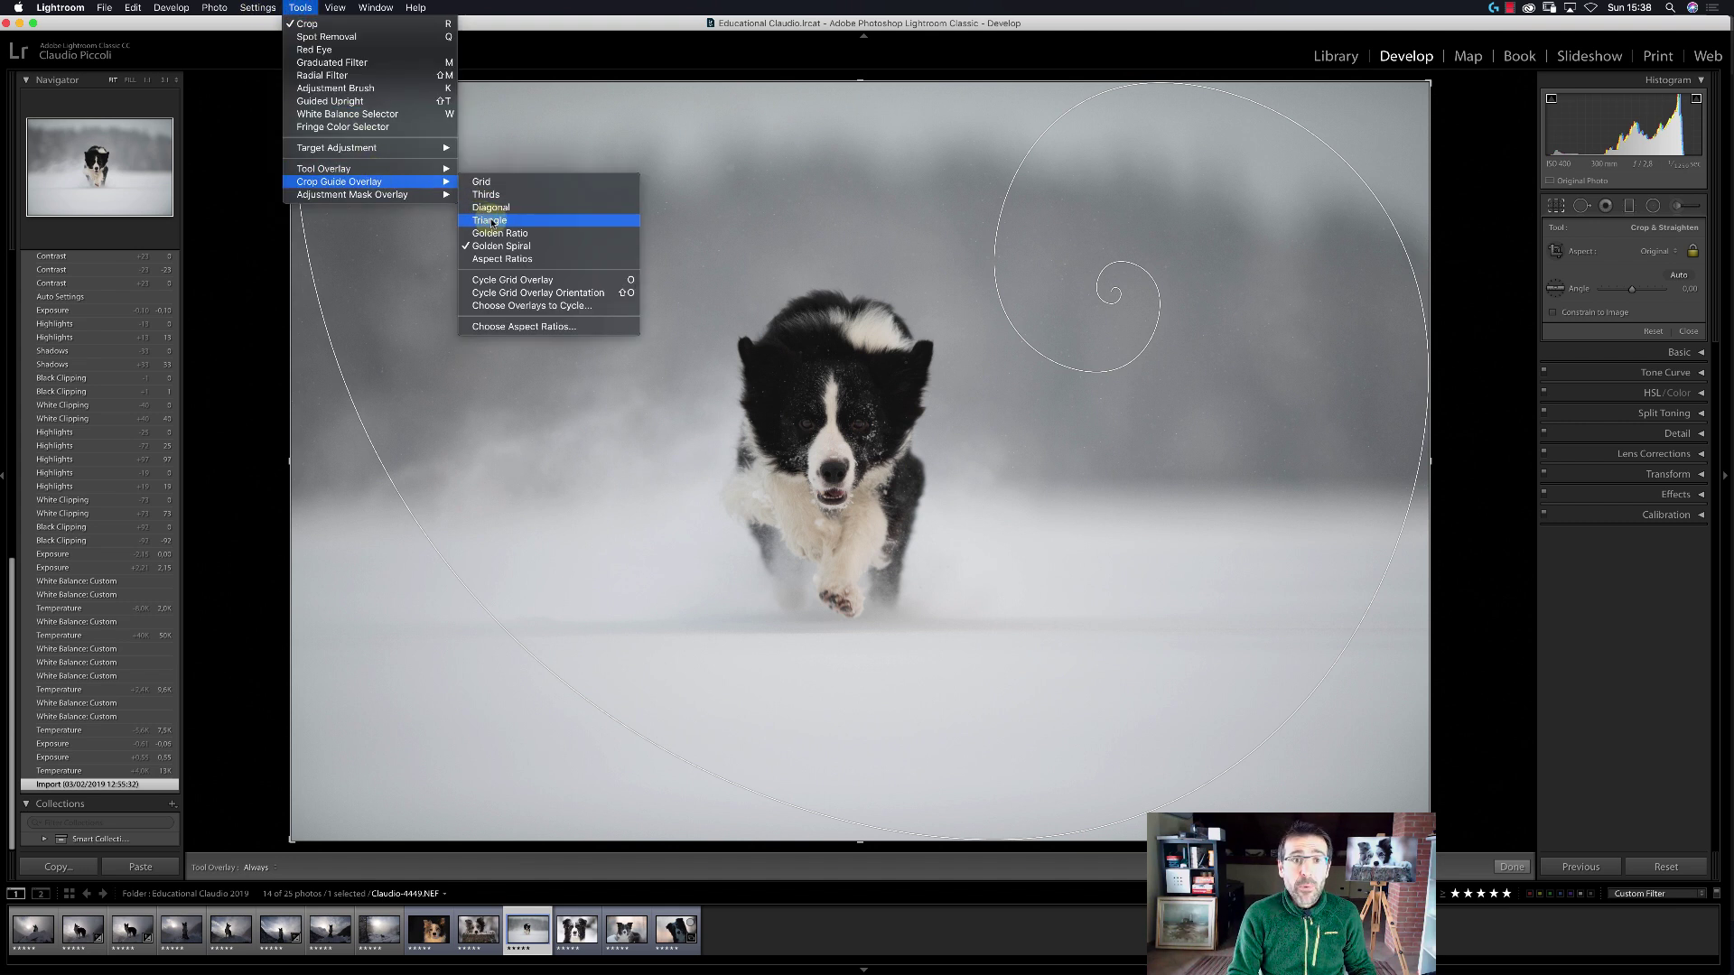
left_click(492, 221)
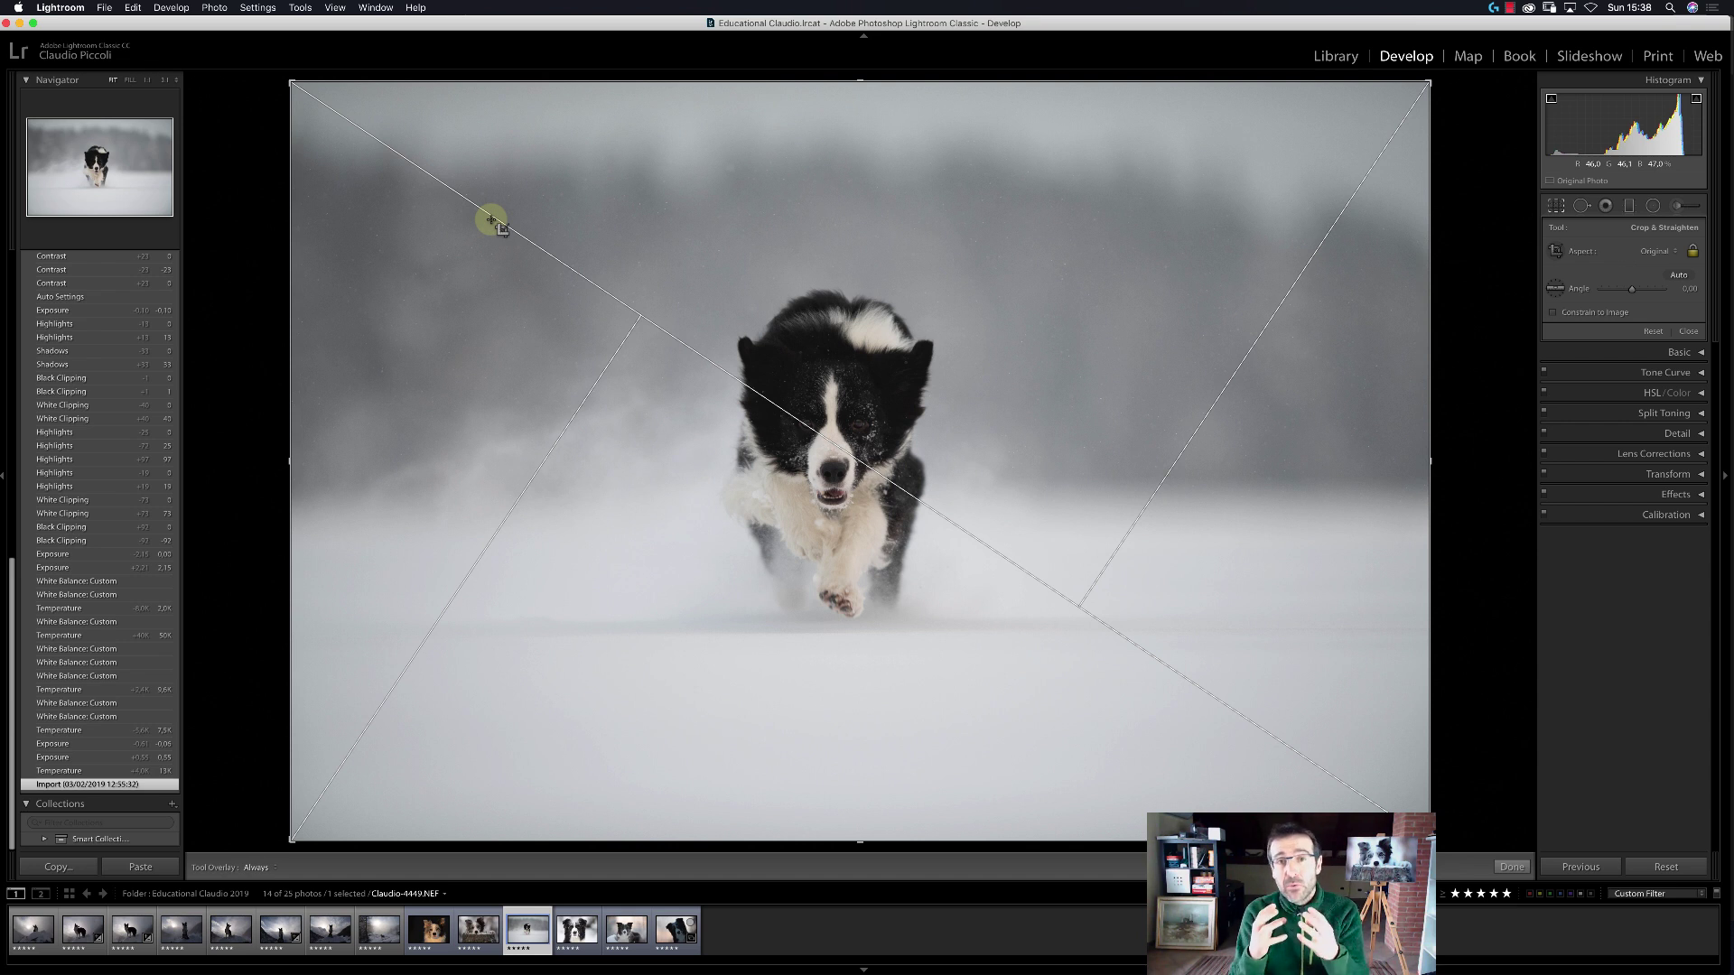
left_click(299, 8)
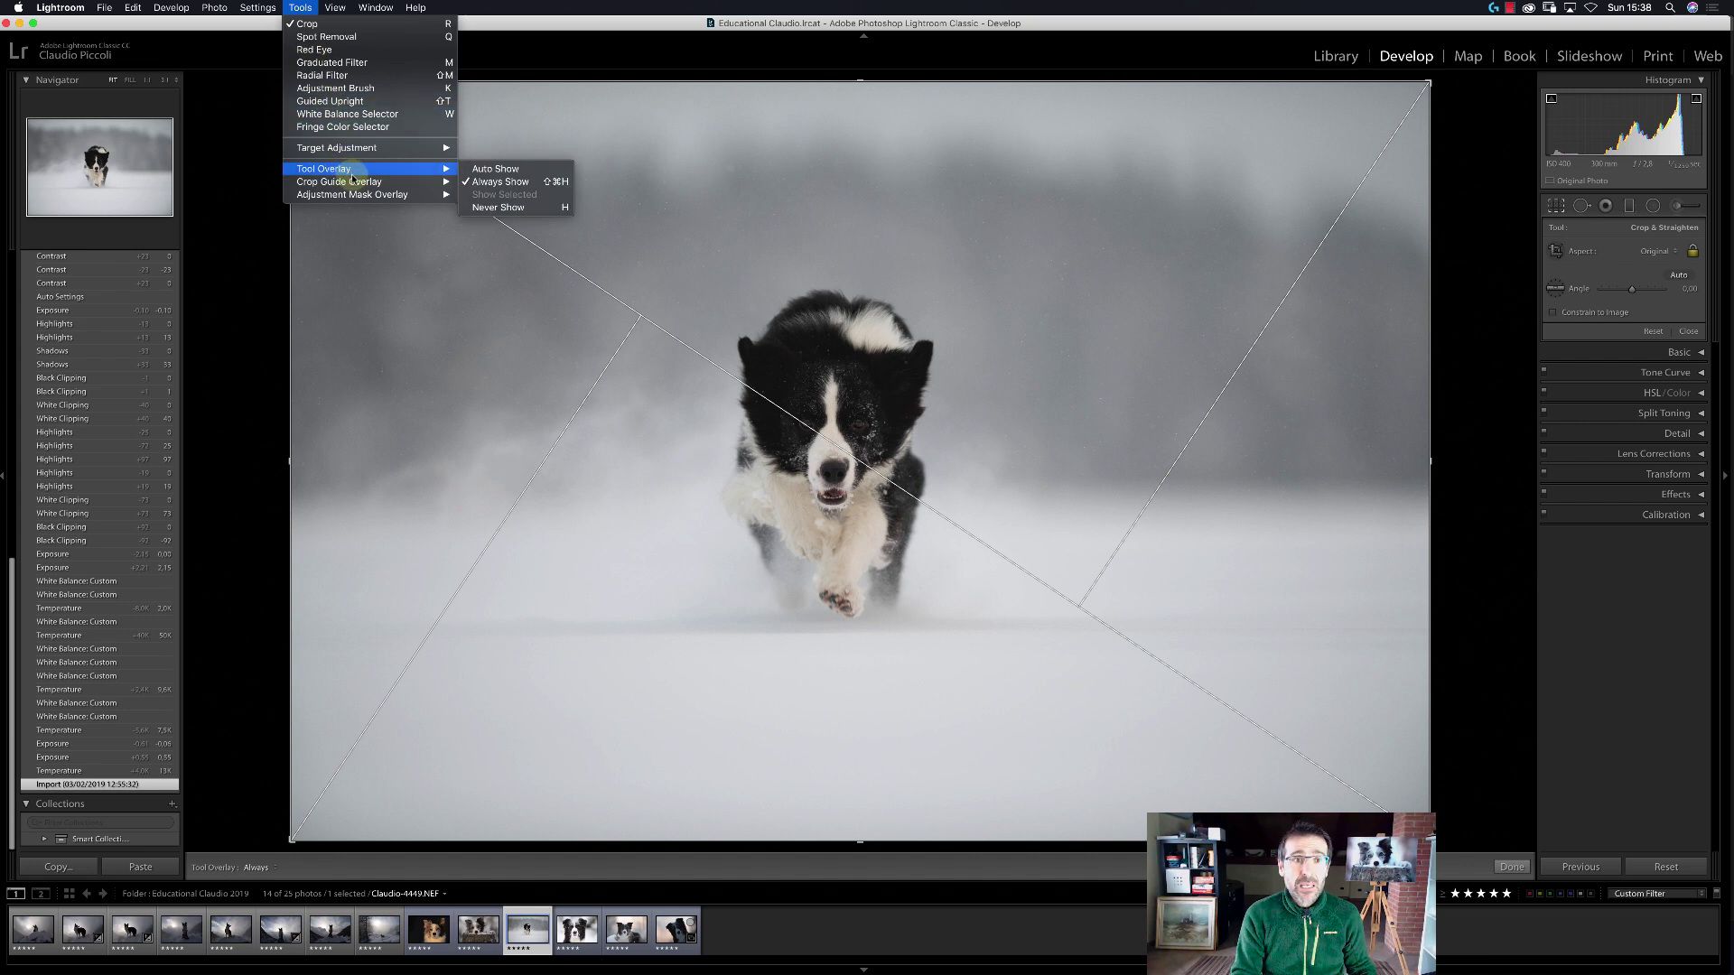
mouse_move(354, 182)
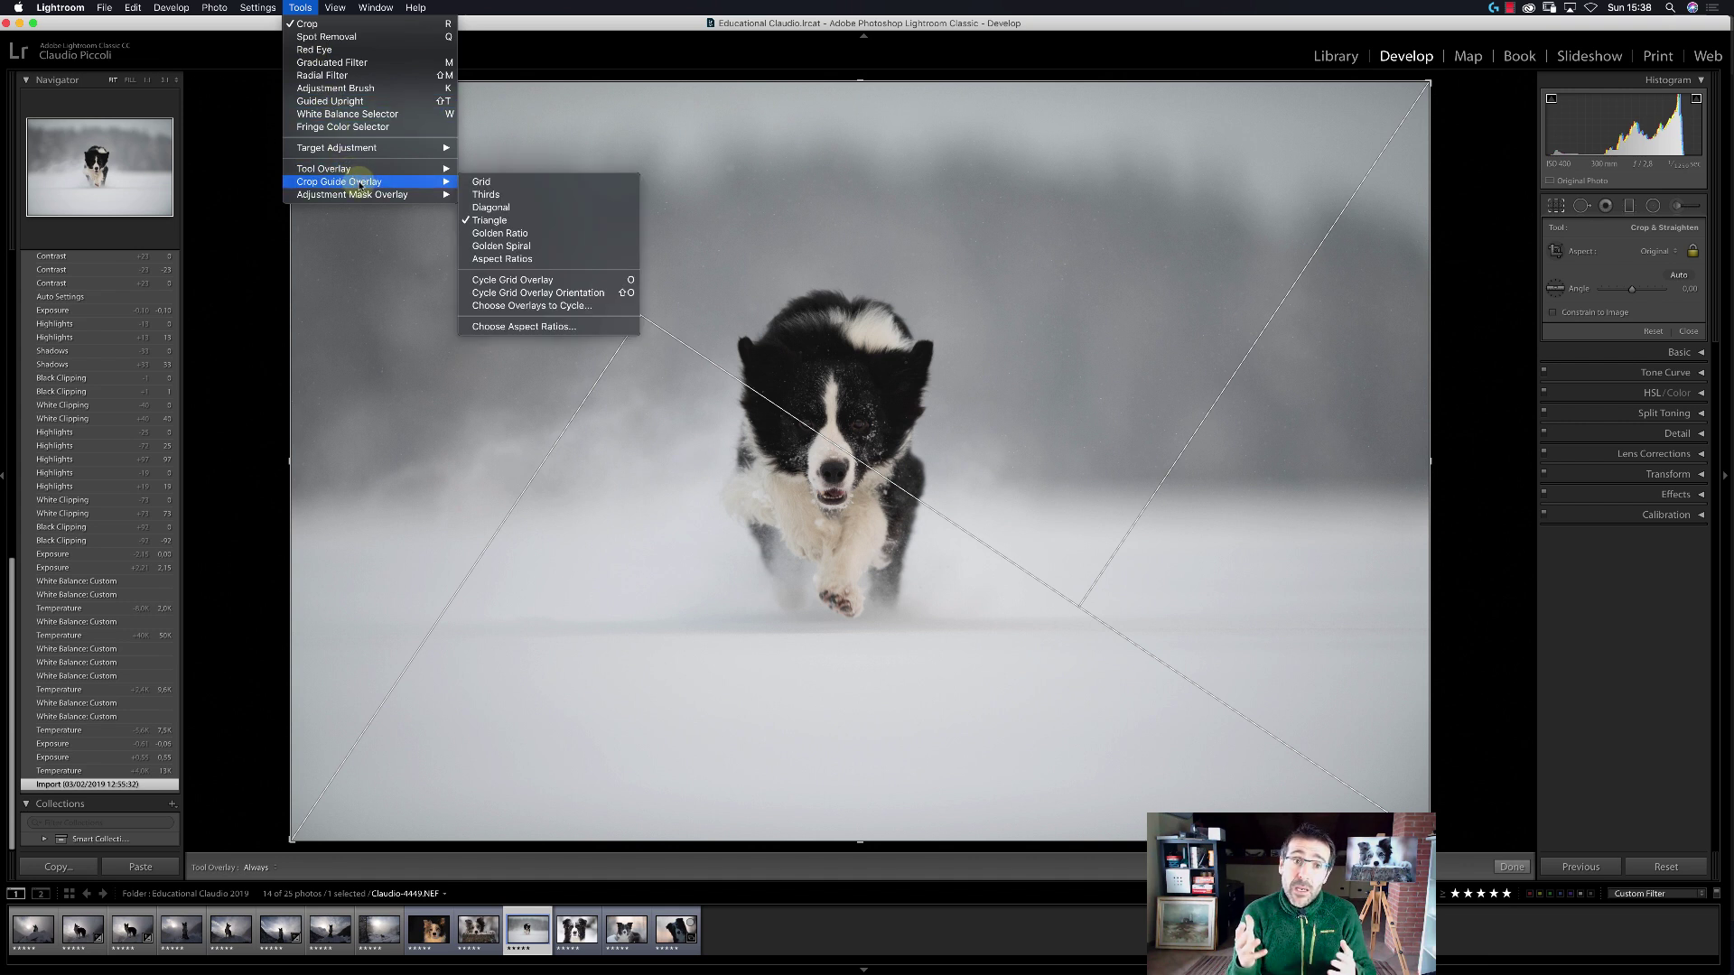
left_click(485, 194)
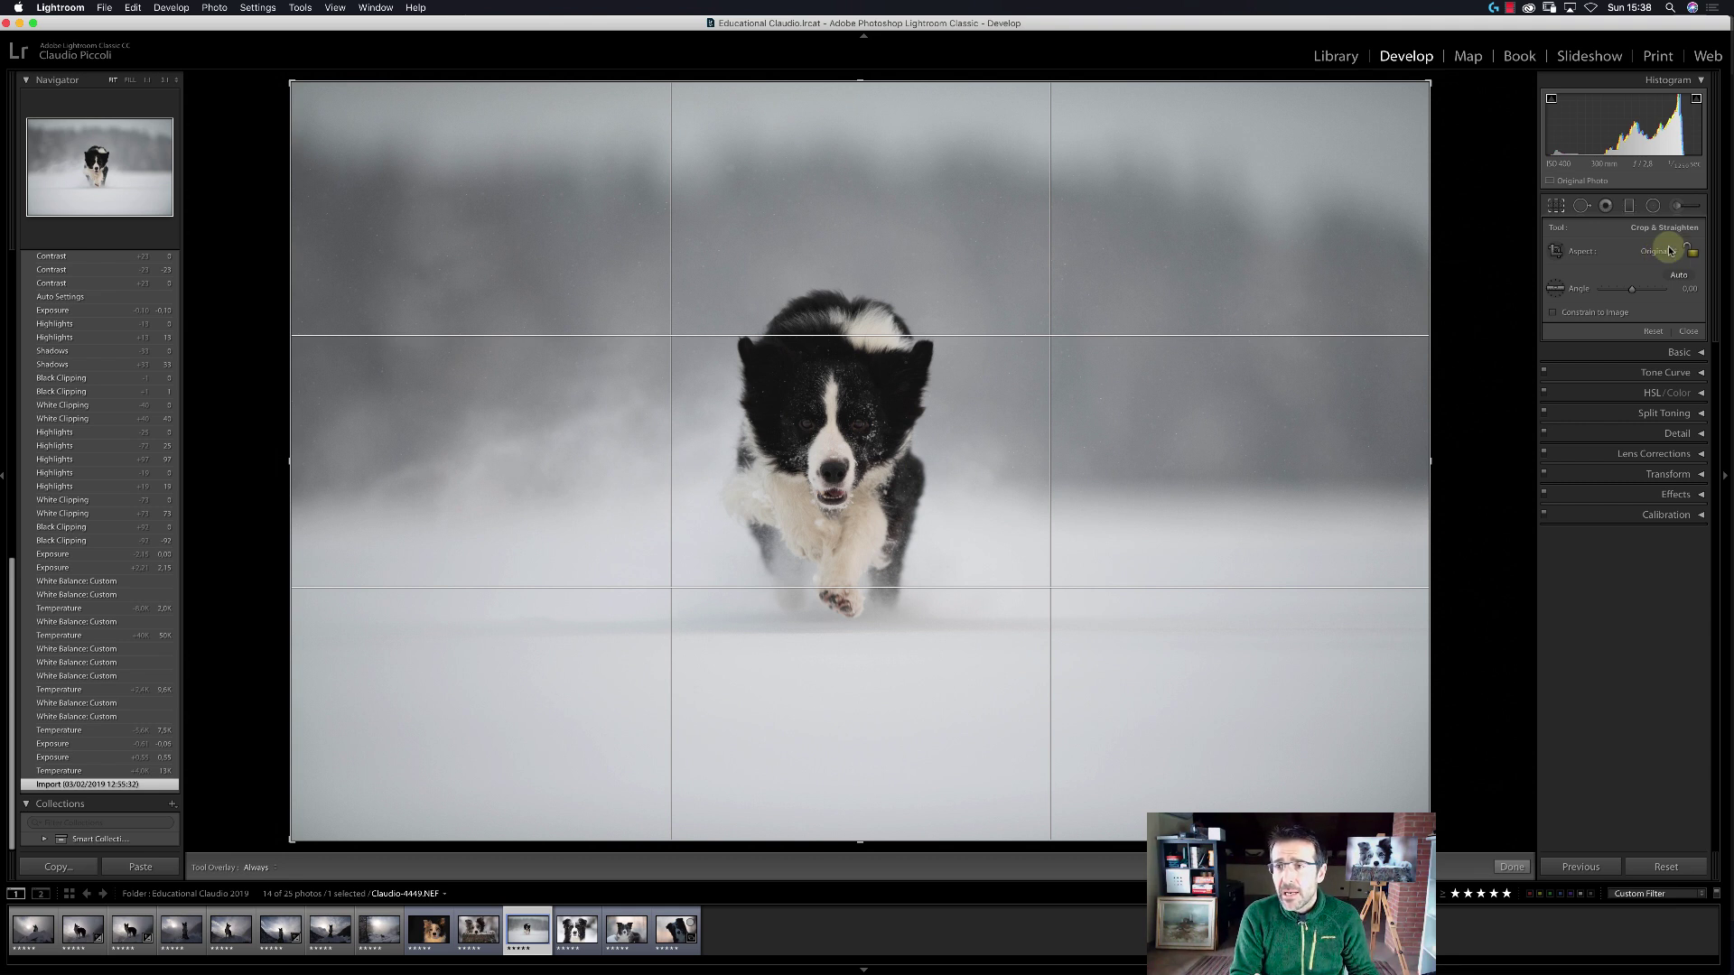
Choose As Shot as the crop aspect ratio.
left_click(1667, 254)
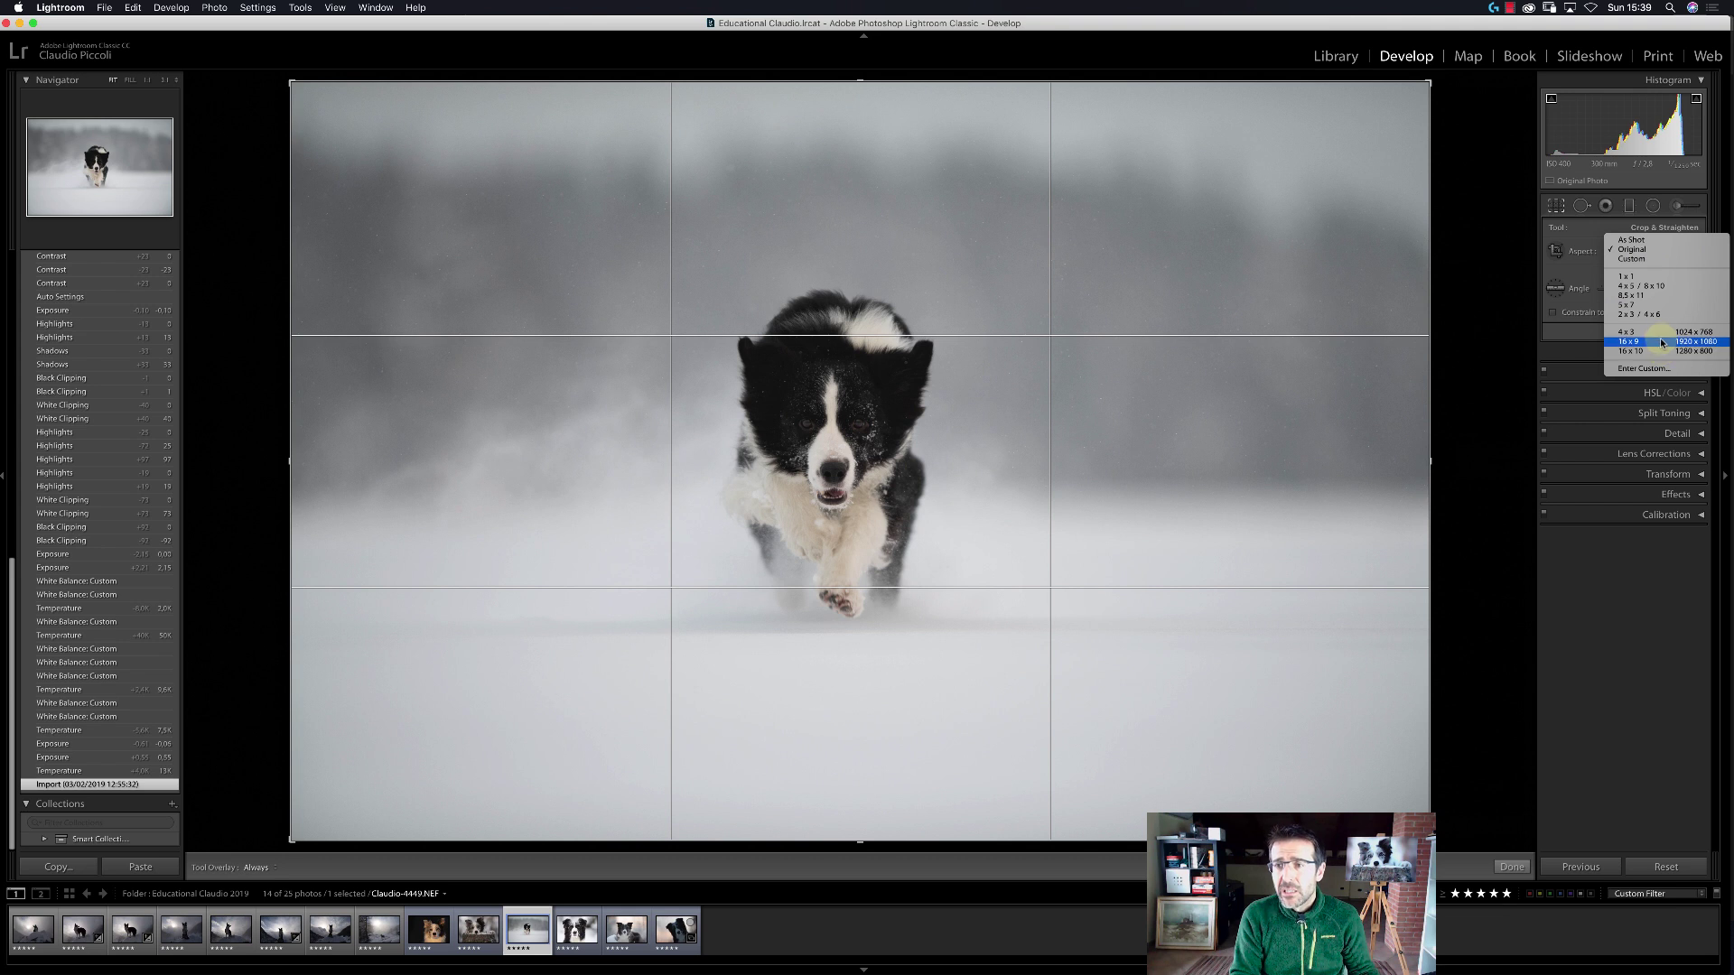
left_click(1649, 241)
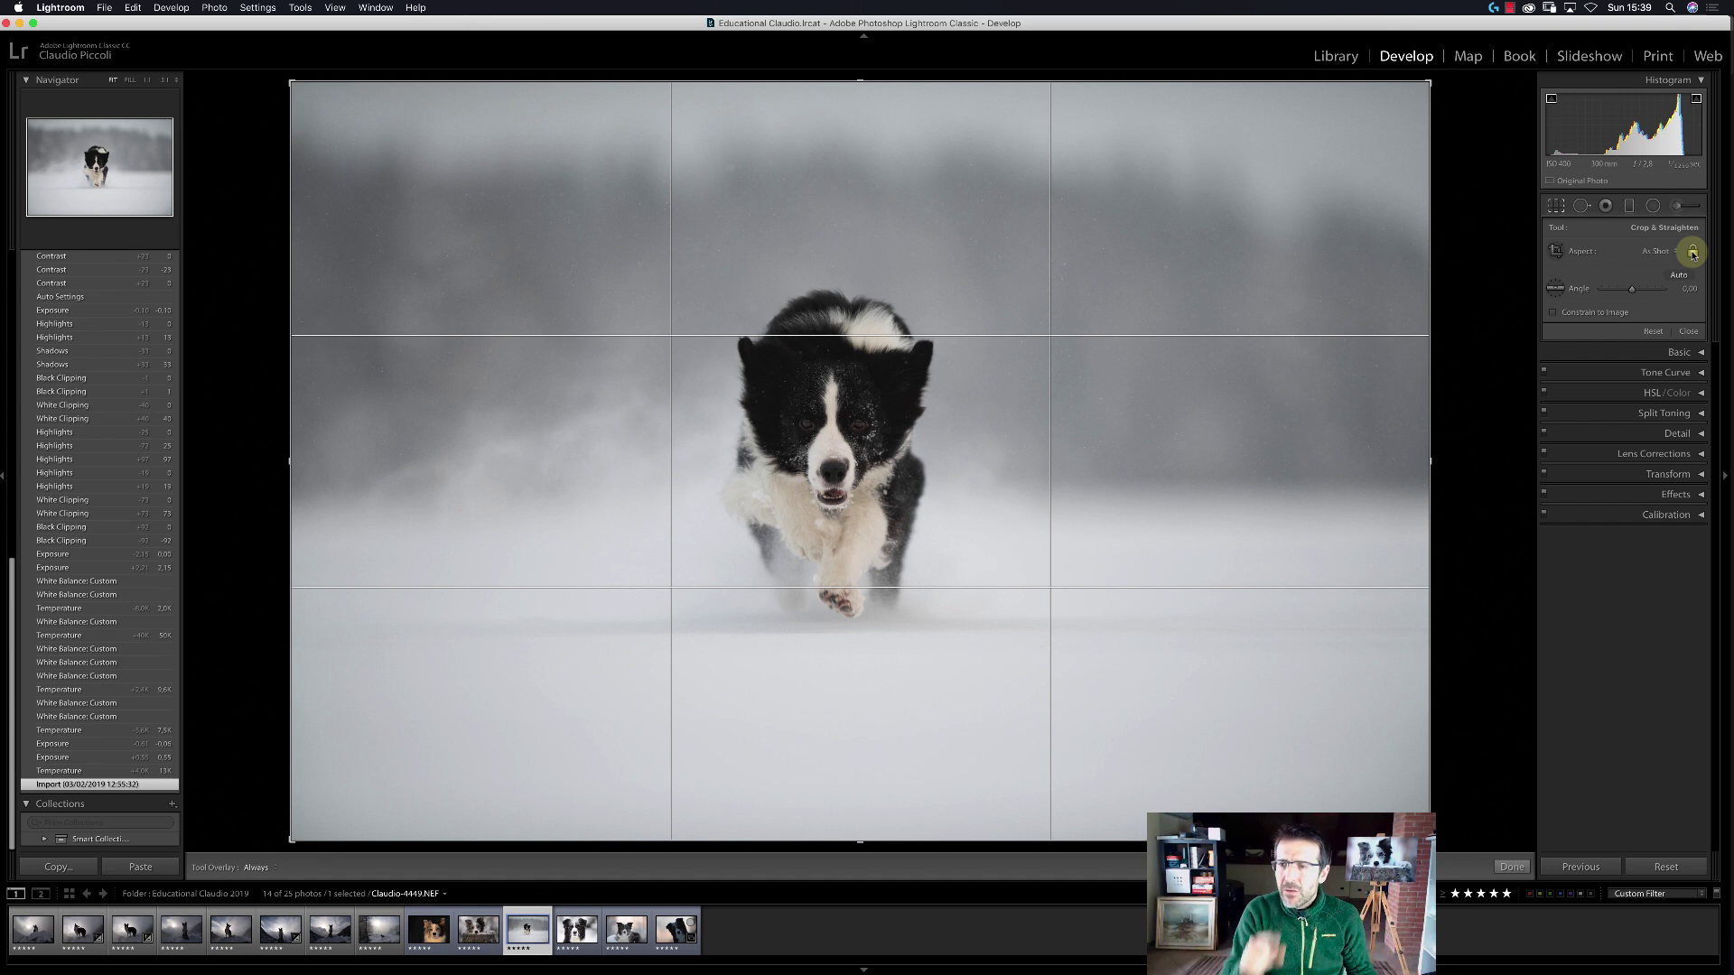
Level the running-dog photo along the snowy horizon, giving a 0.31 crop angle.
left_click(1558, 289)
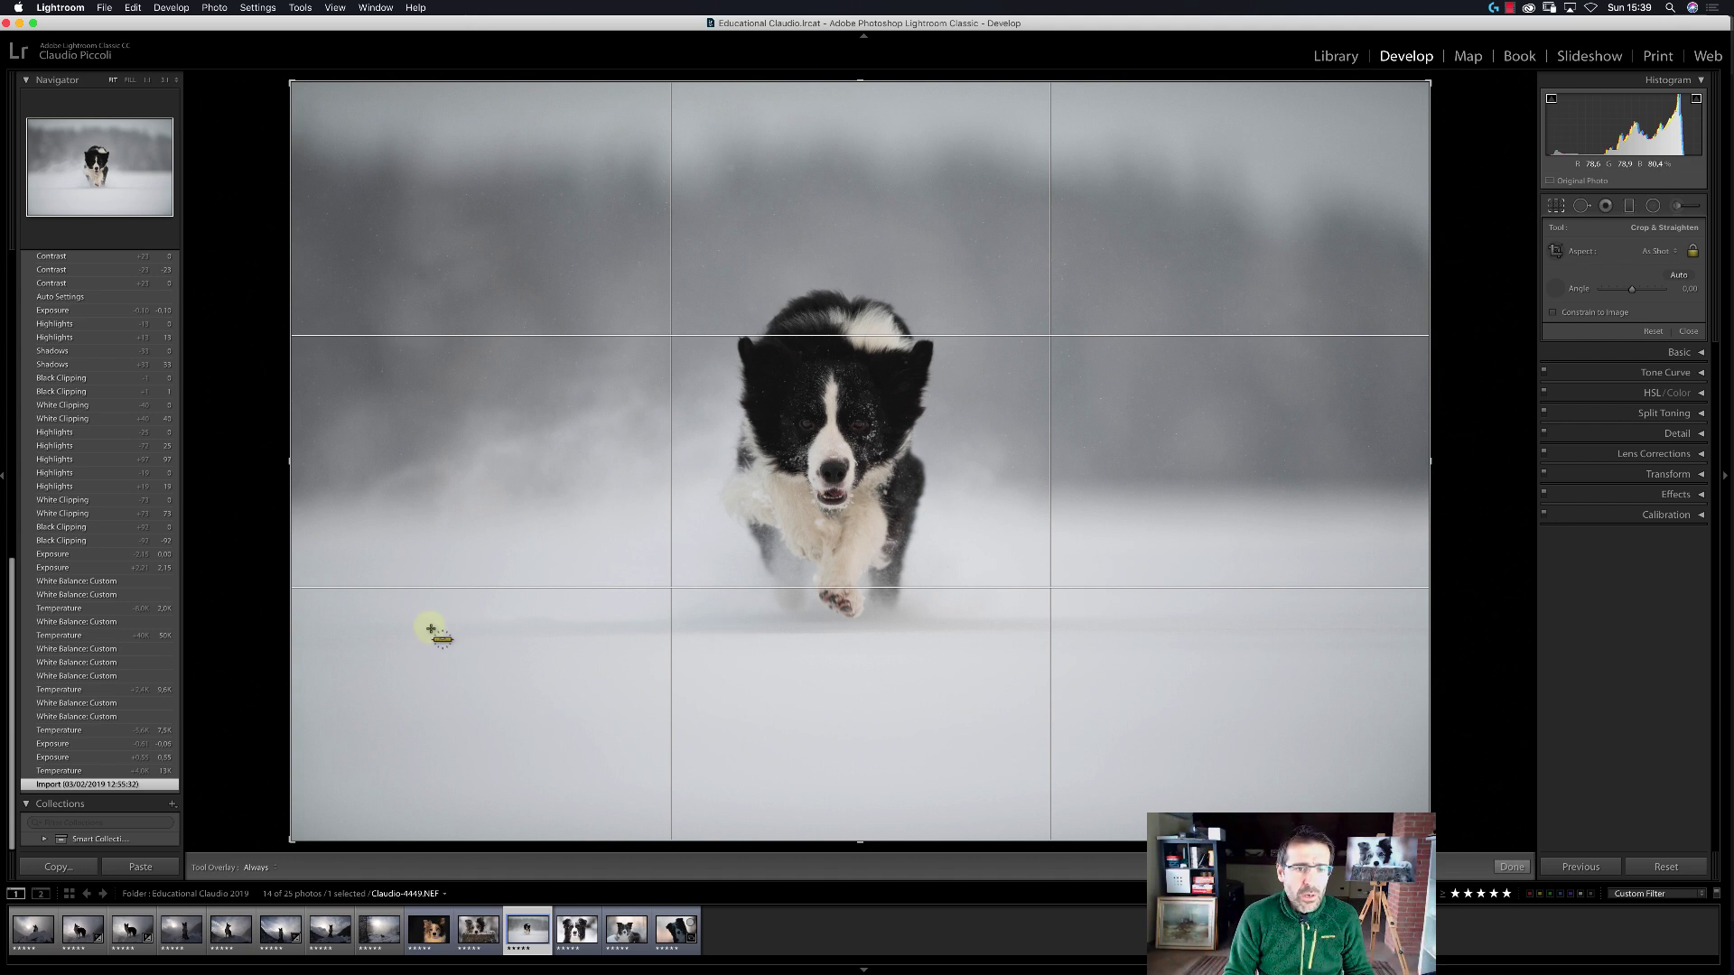
left_click_drag(430, 628, 1253, 623)
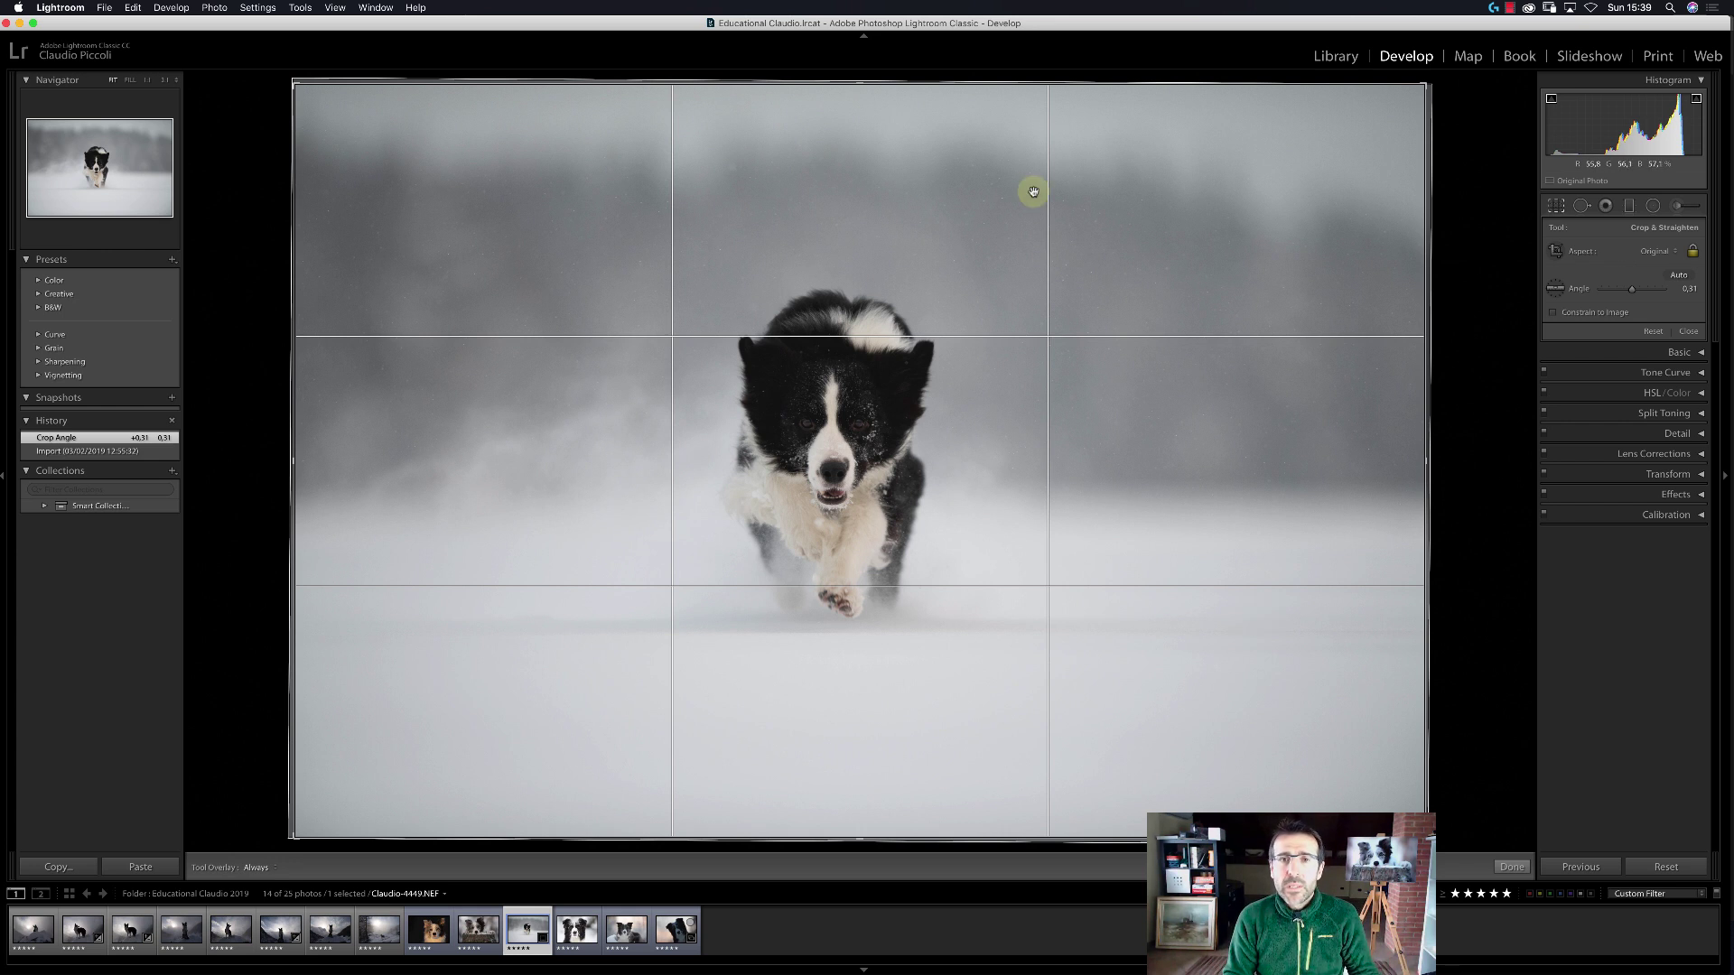
Shrink the crop from the top edge and recentre the running dog inside it.
left_click_drag(865, 84, 847, 290)
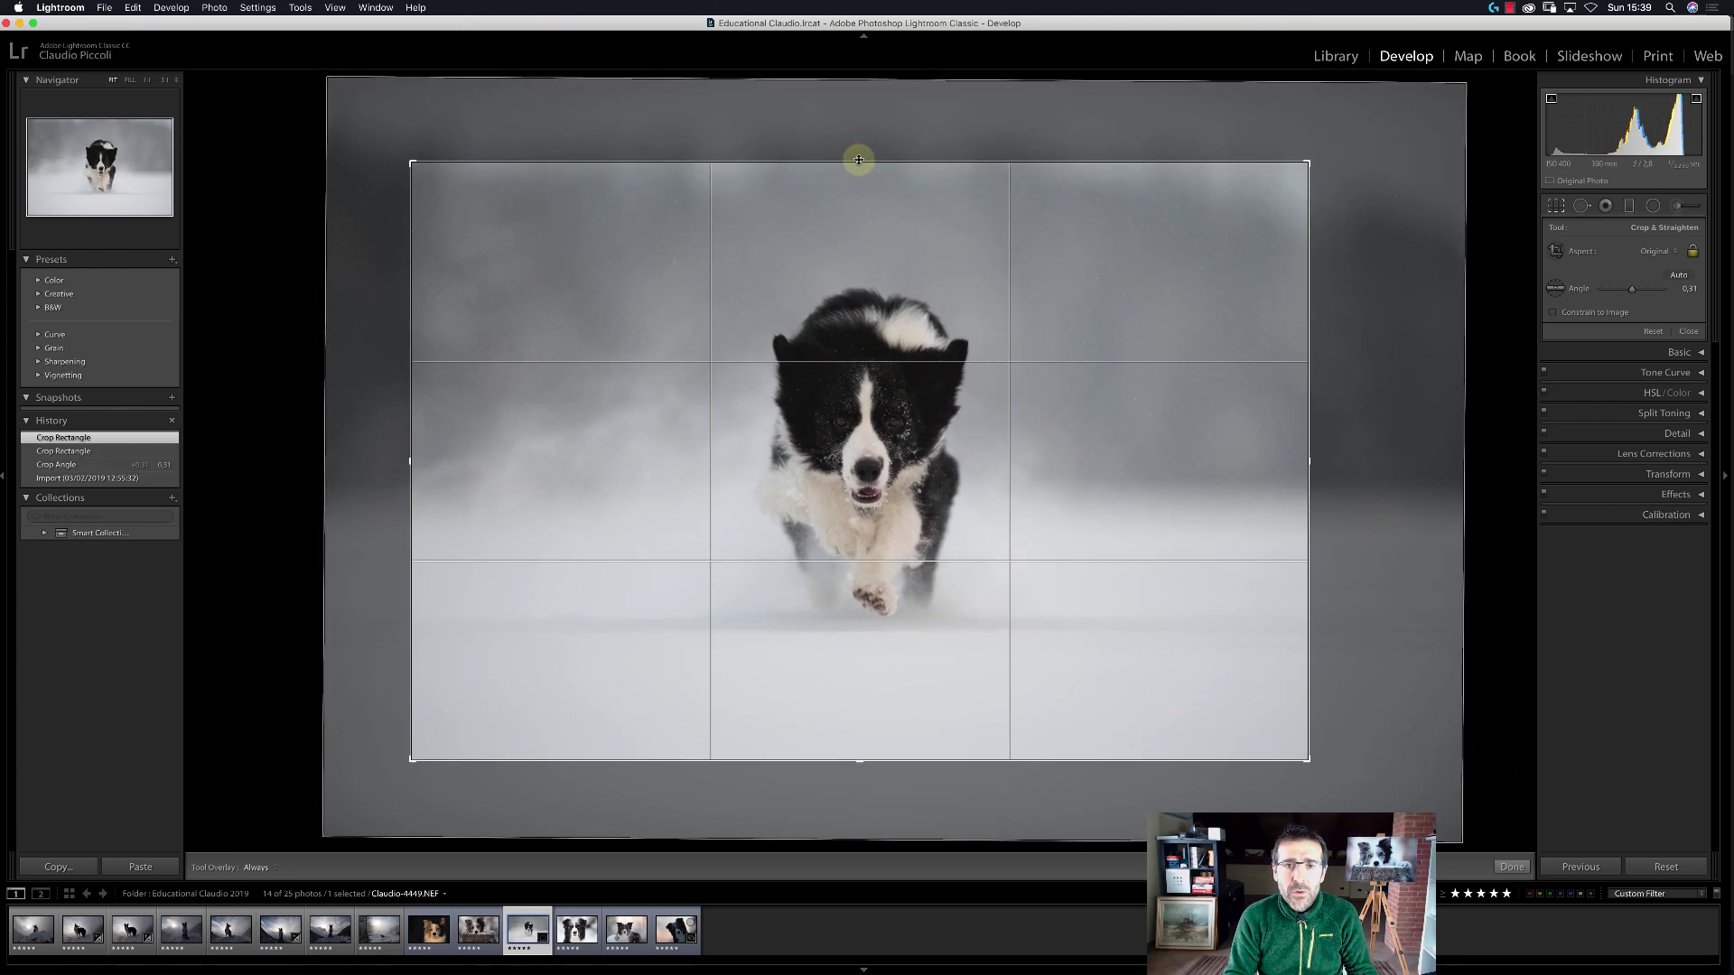
left_click_drag(859, 159, 859, 178)
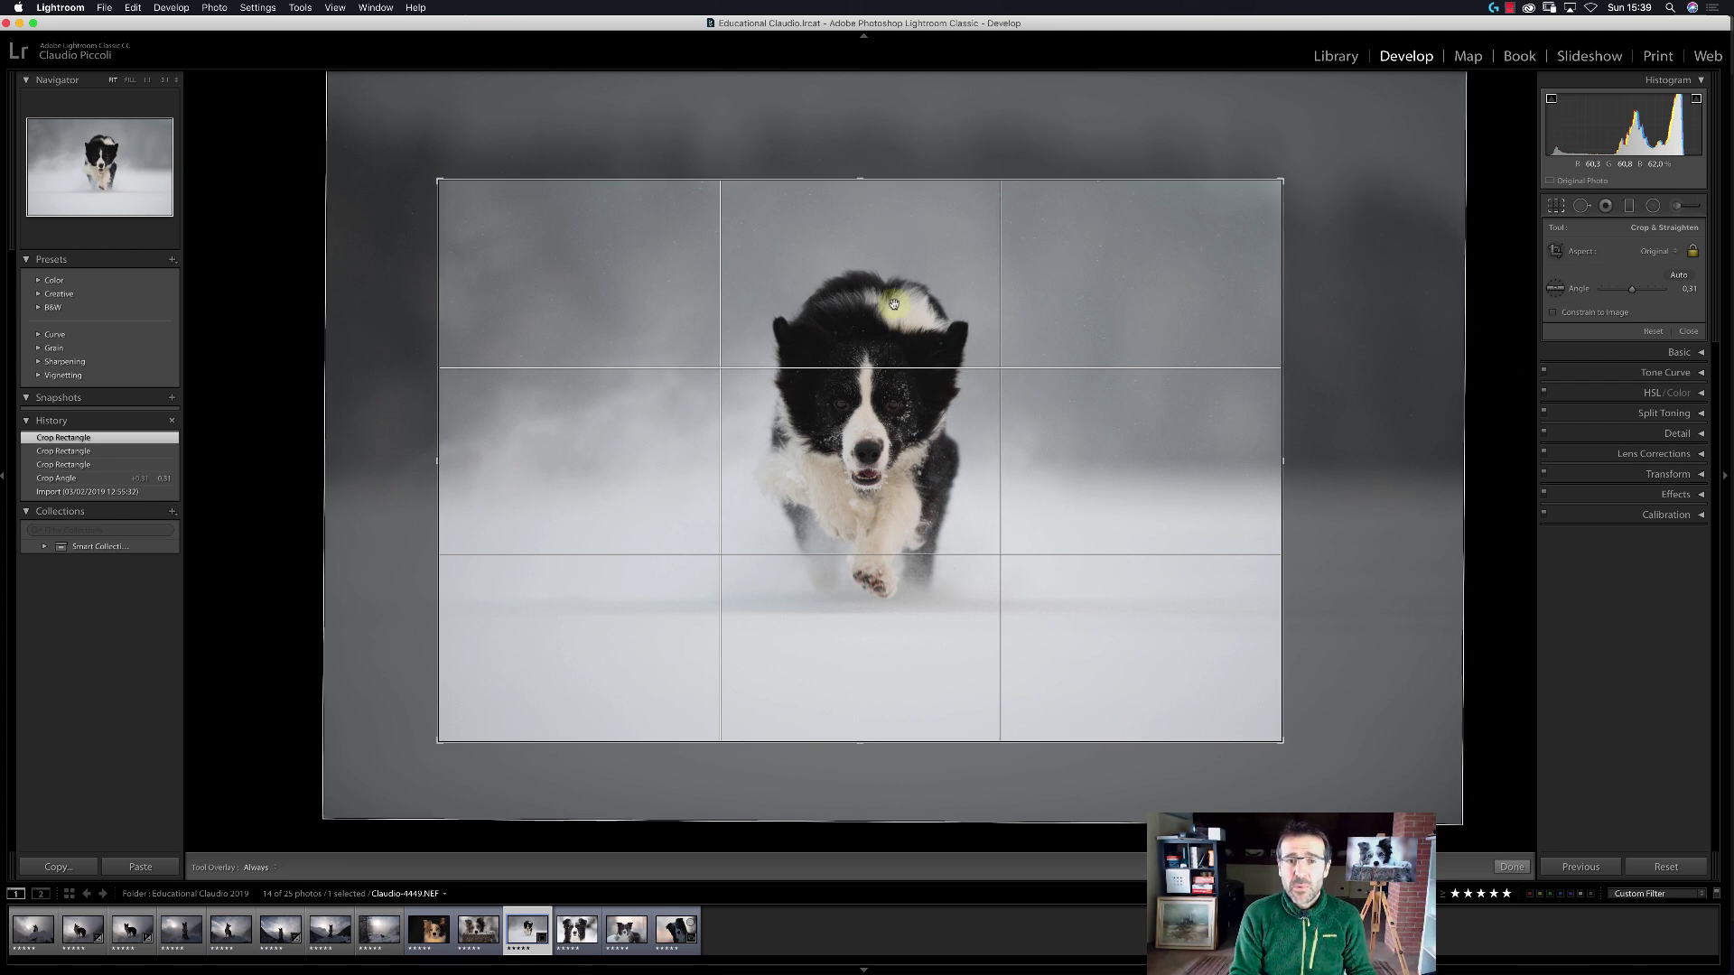
mouse_move(894, 320)
left_mouse_down()
mouse_move(901, 334)
mouse_move(901, 270)
mouse_move(906, 348)
mouse_move(906, 271)
mouse_move(910, 328)
left_mouse_up()
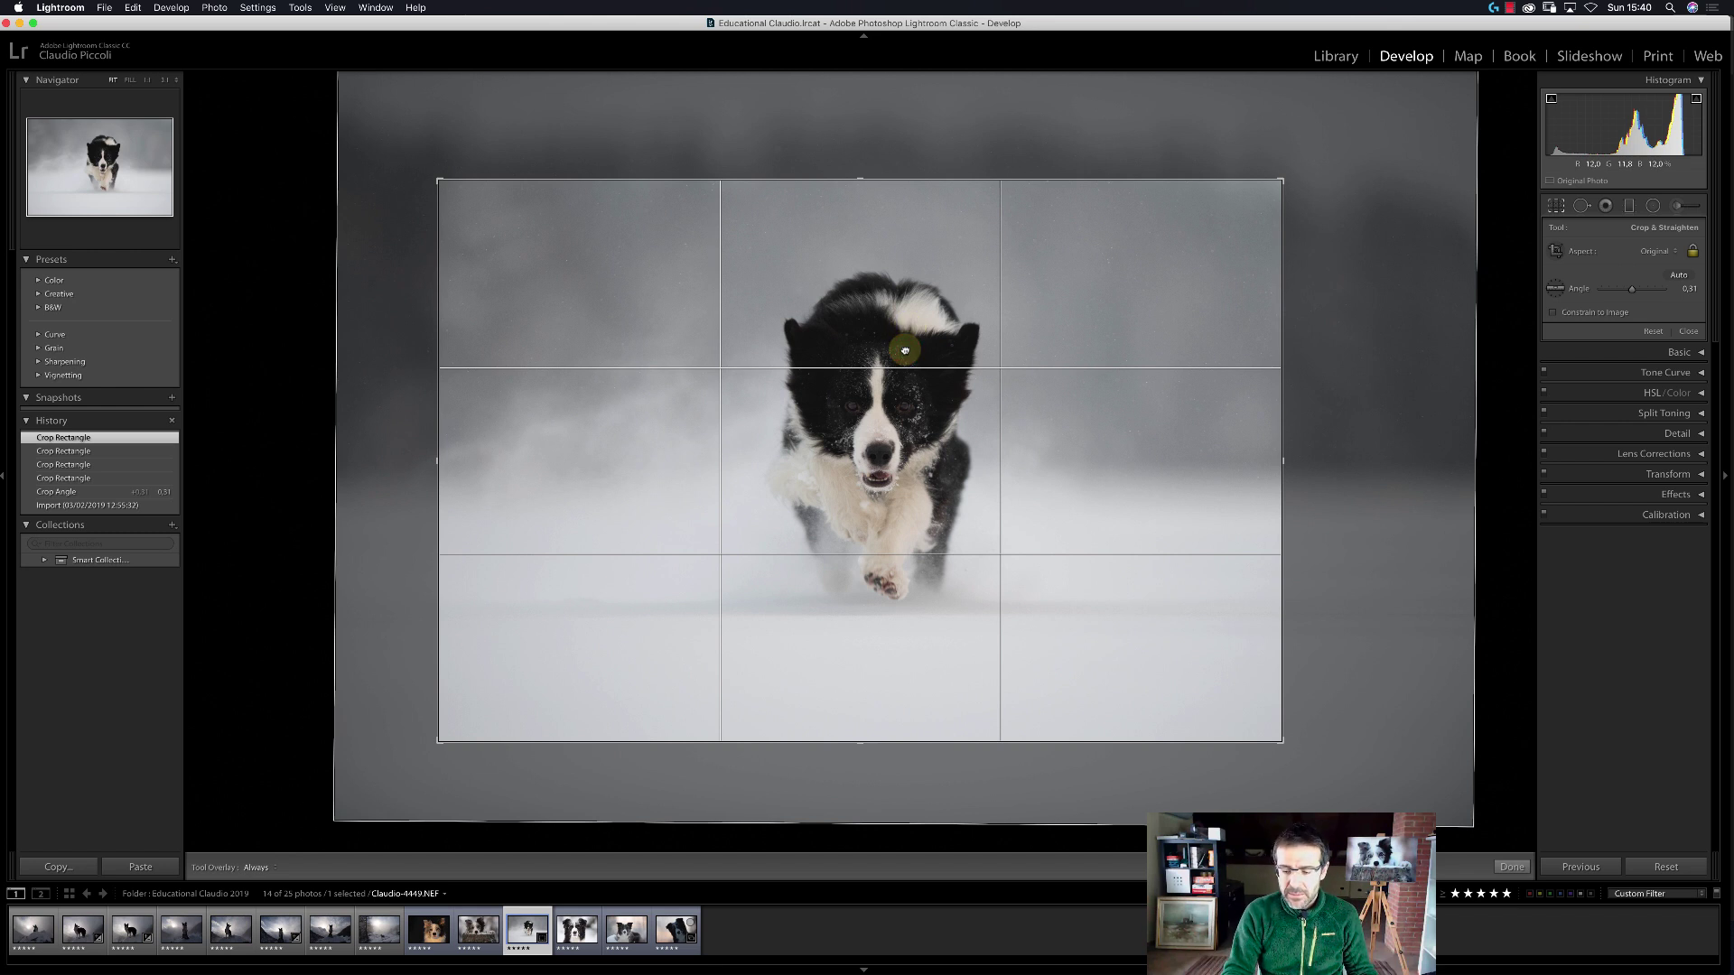
Commit the running dog's crop after a slight leftward nudge, then select the dog-on-stump portrait.
key("Return")
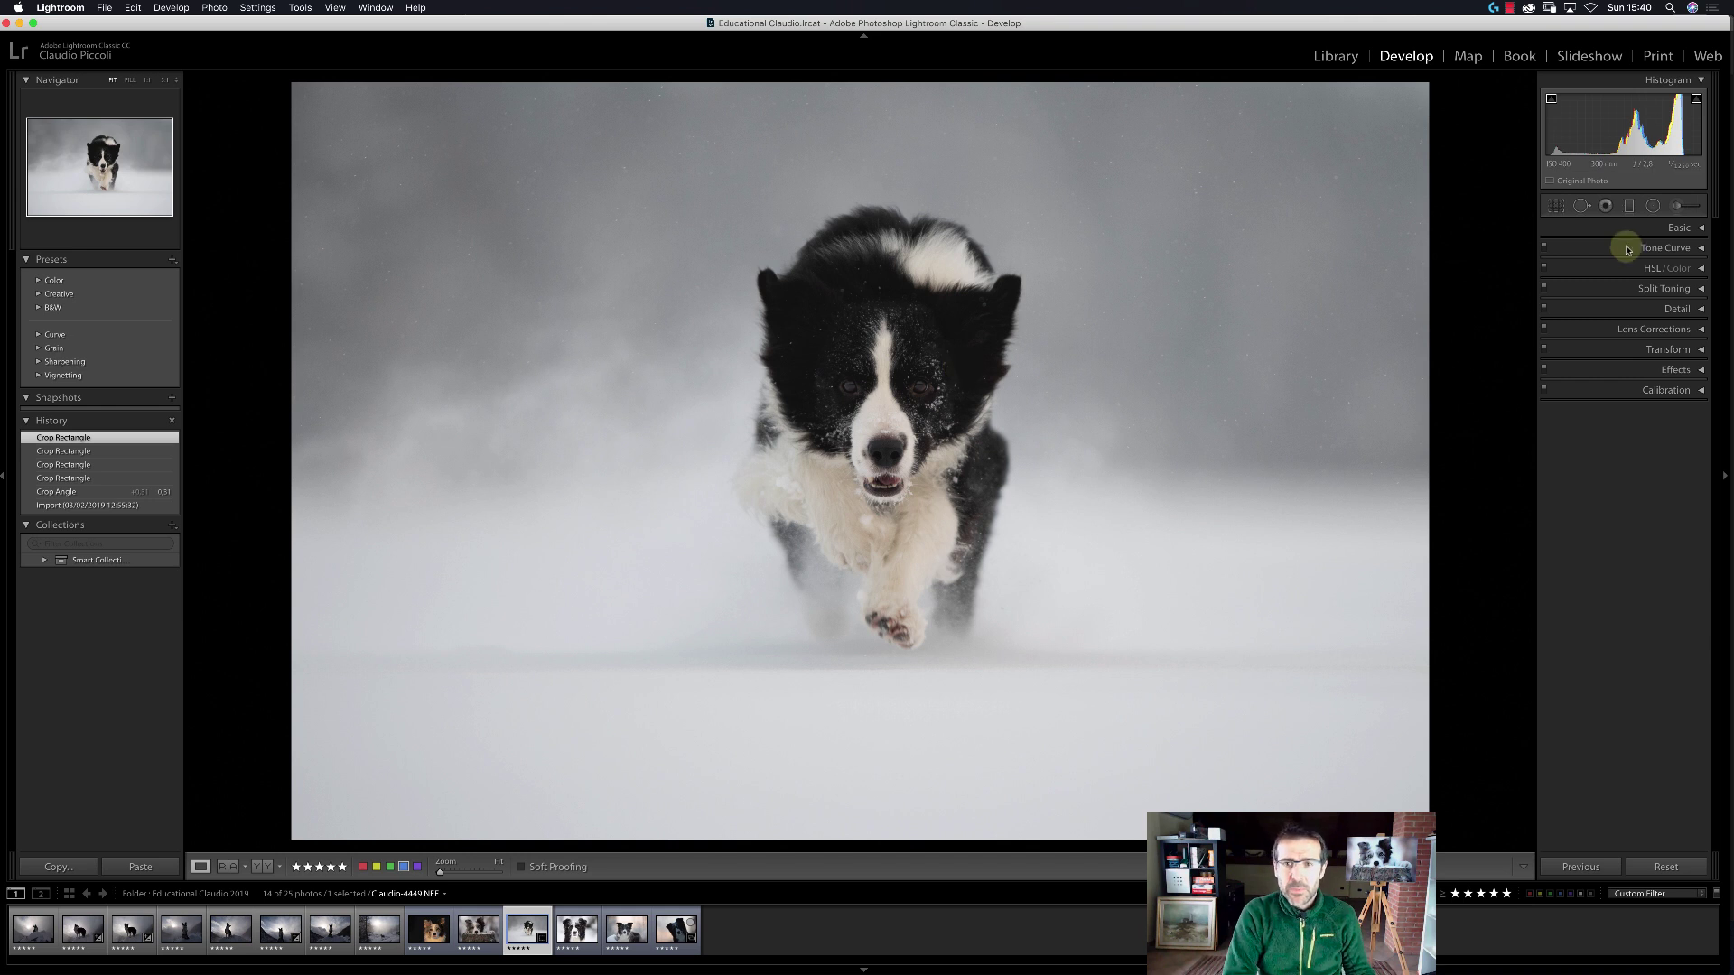
left_click(1550, 207)
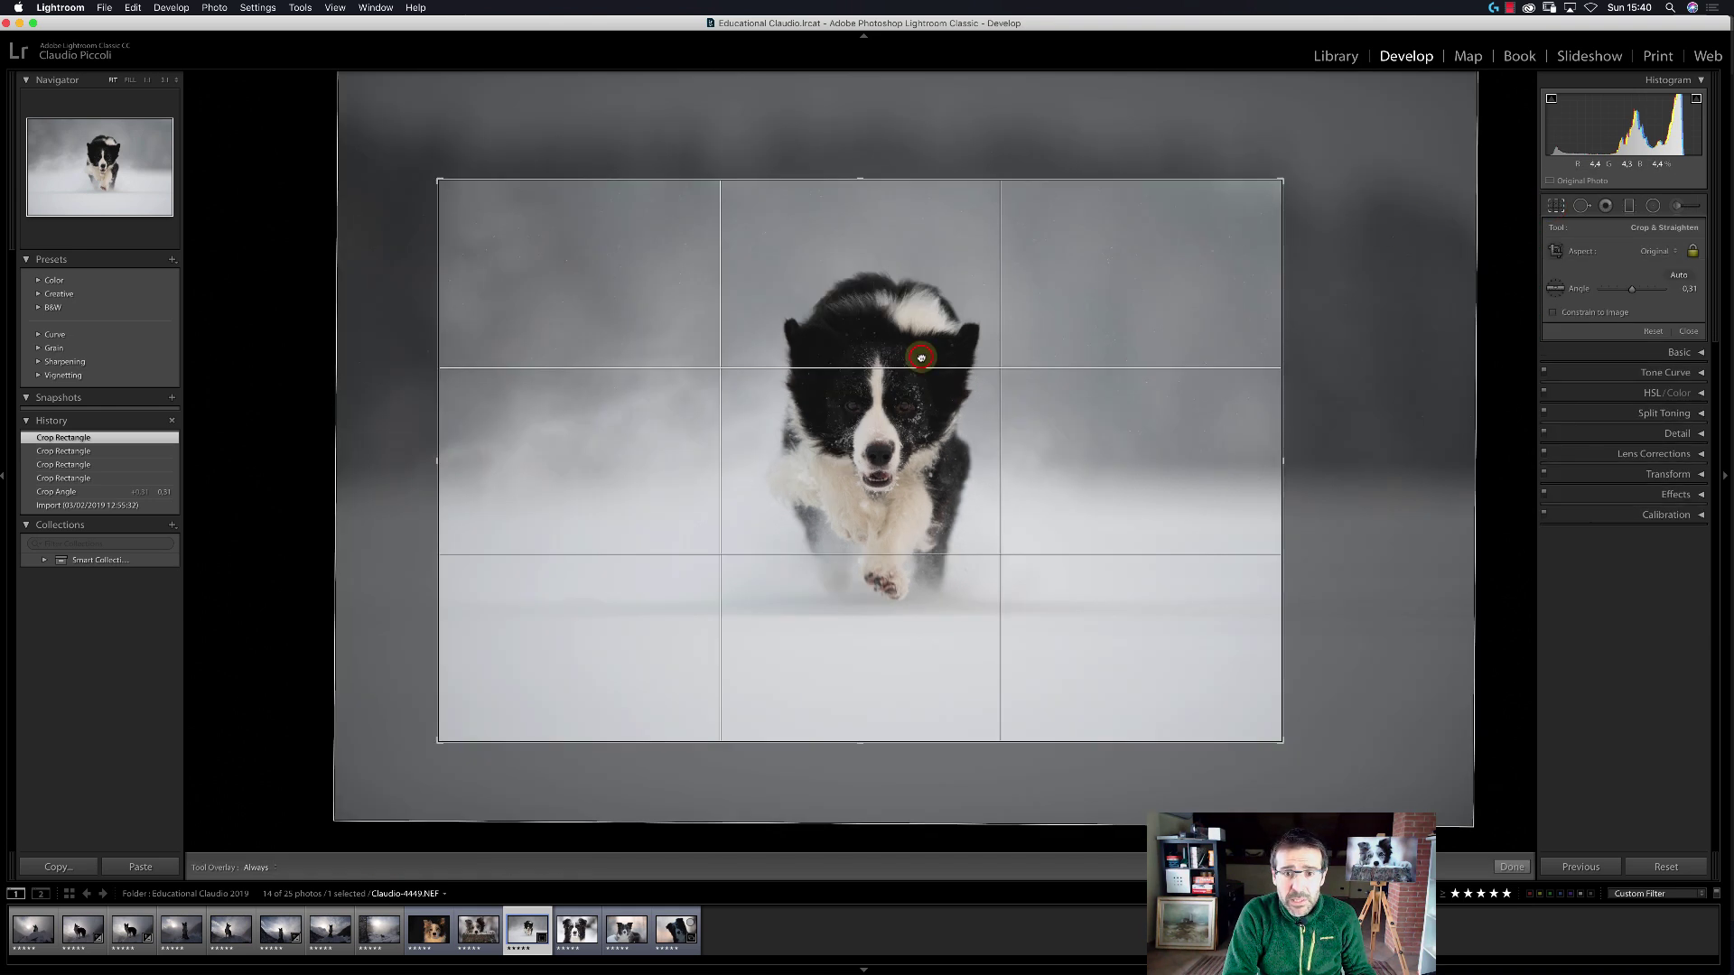
left_click_drag(921, 358, 894, 362)
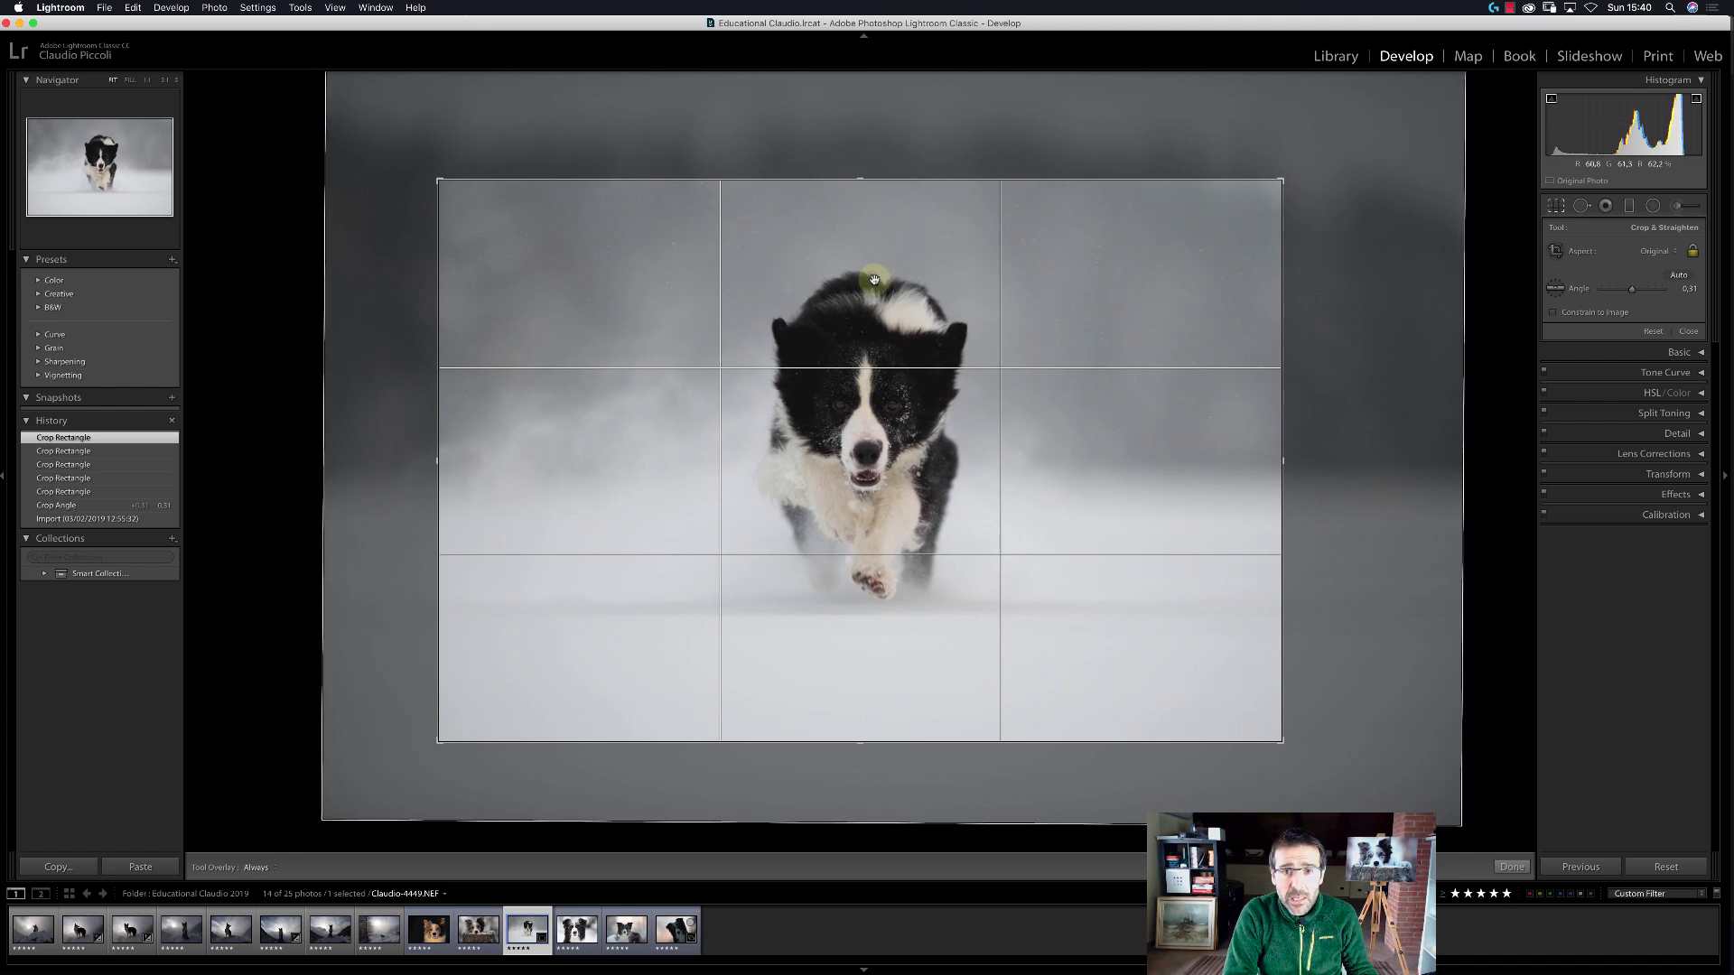
left_click(863, 394)
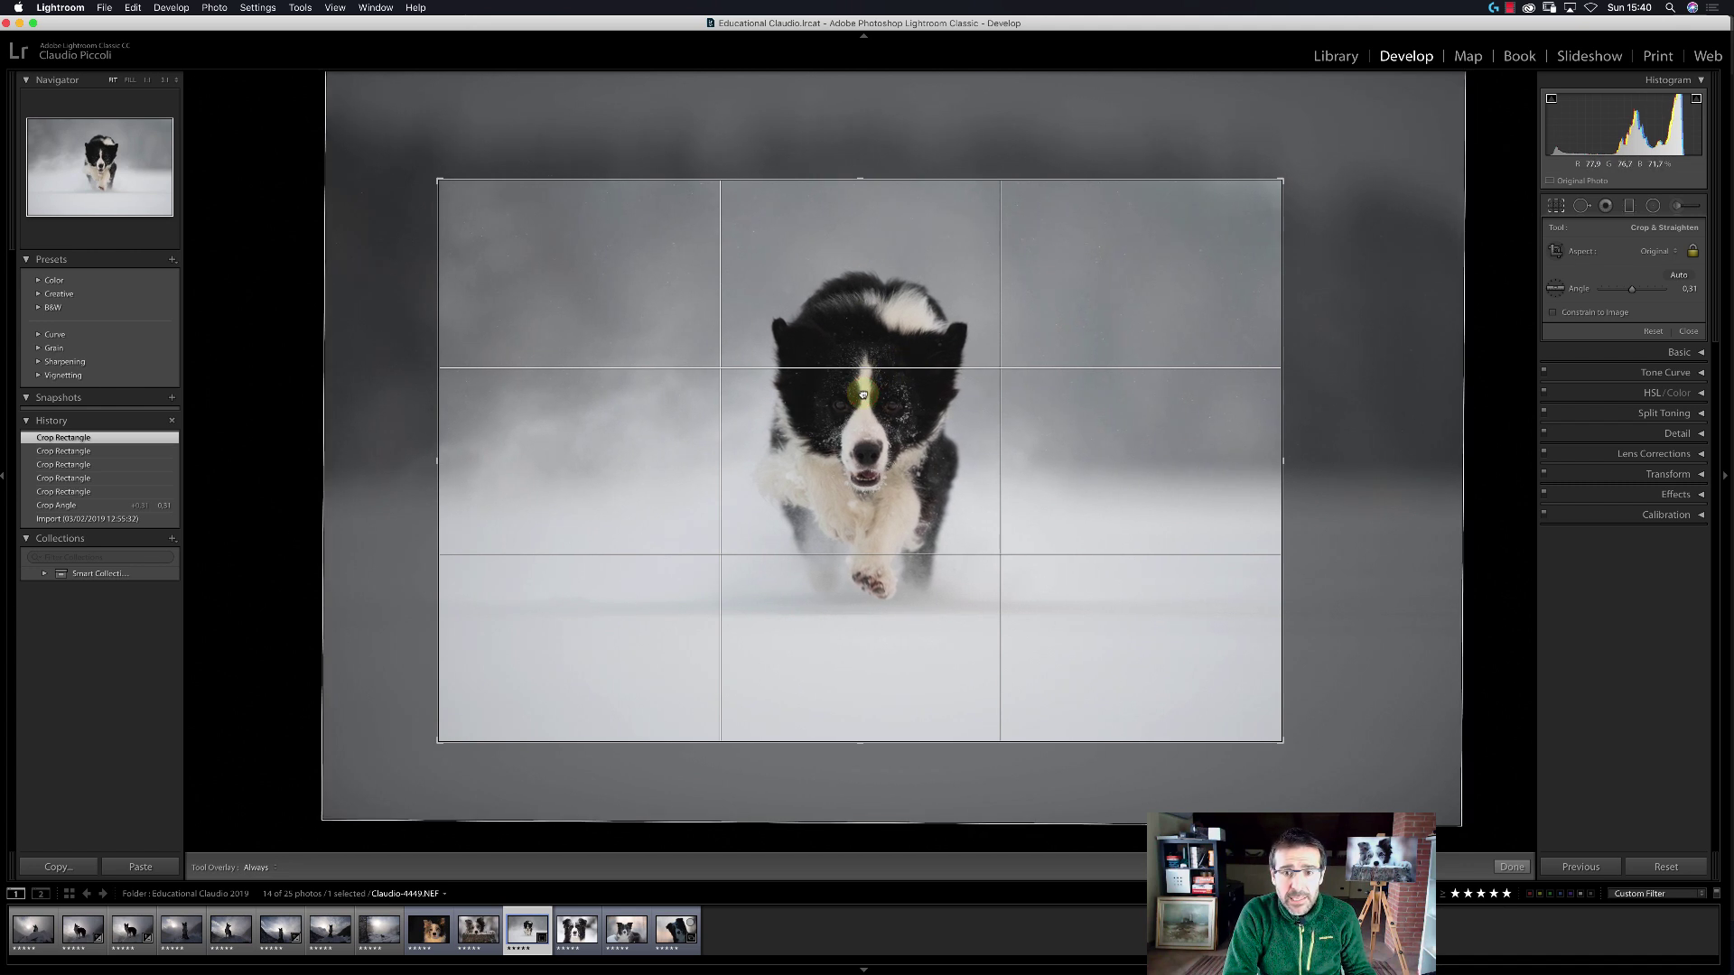
left_click(862, 393)
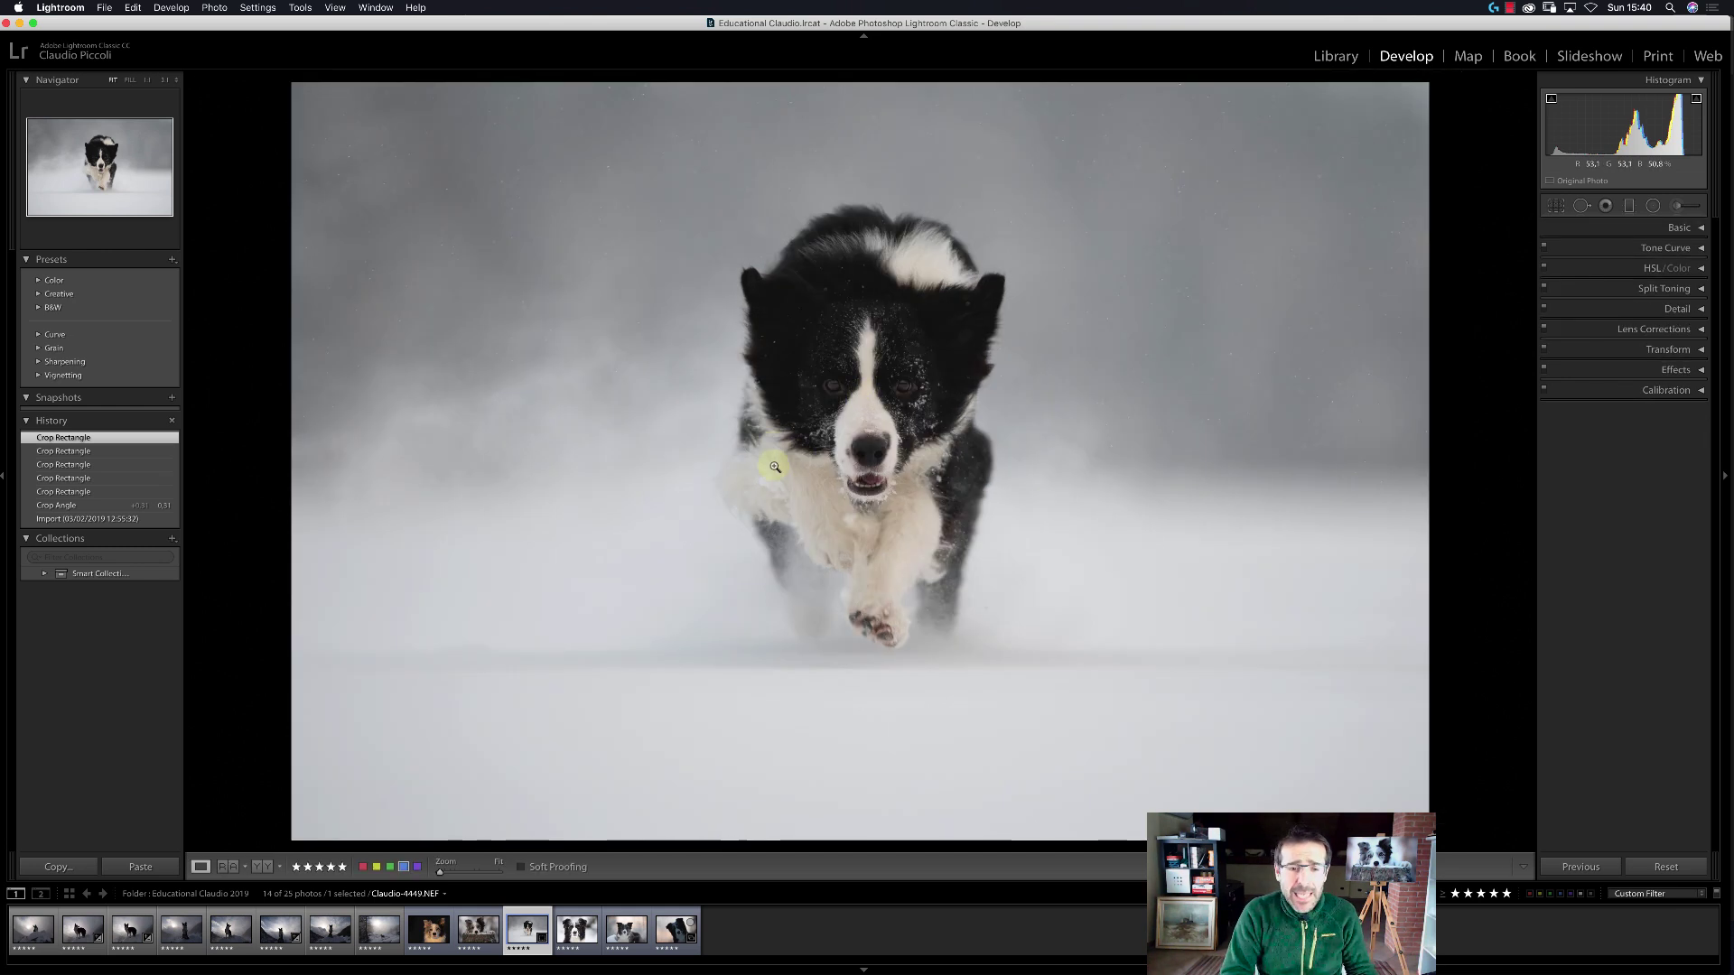
left_click(478, 930)
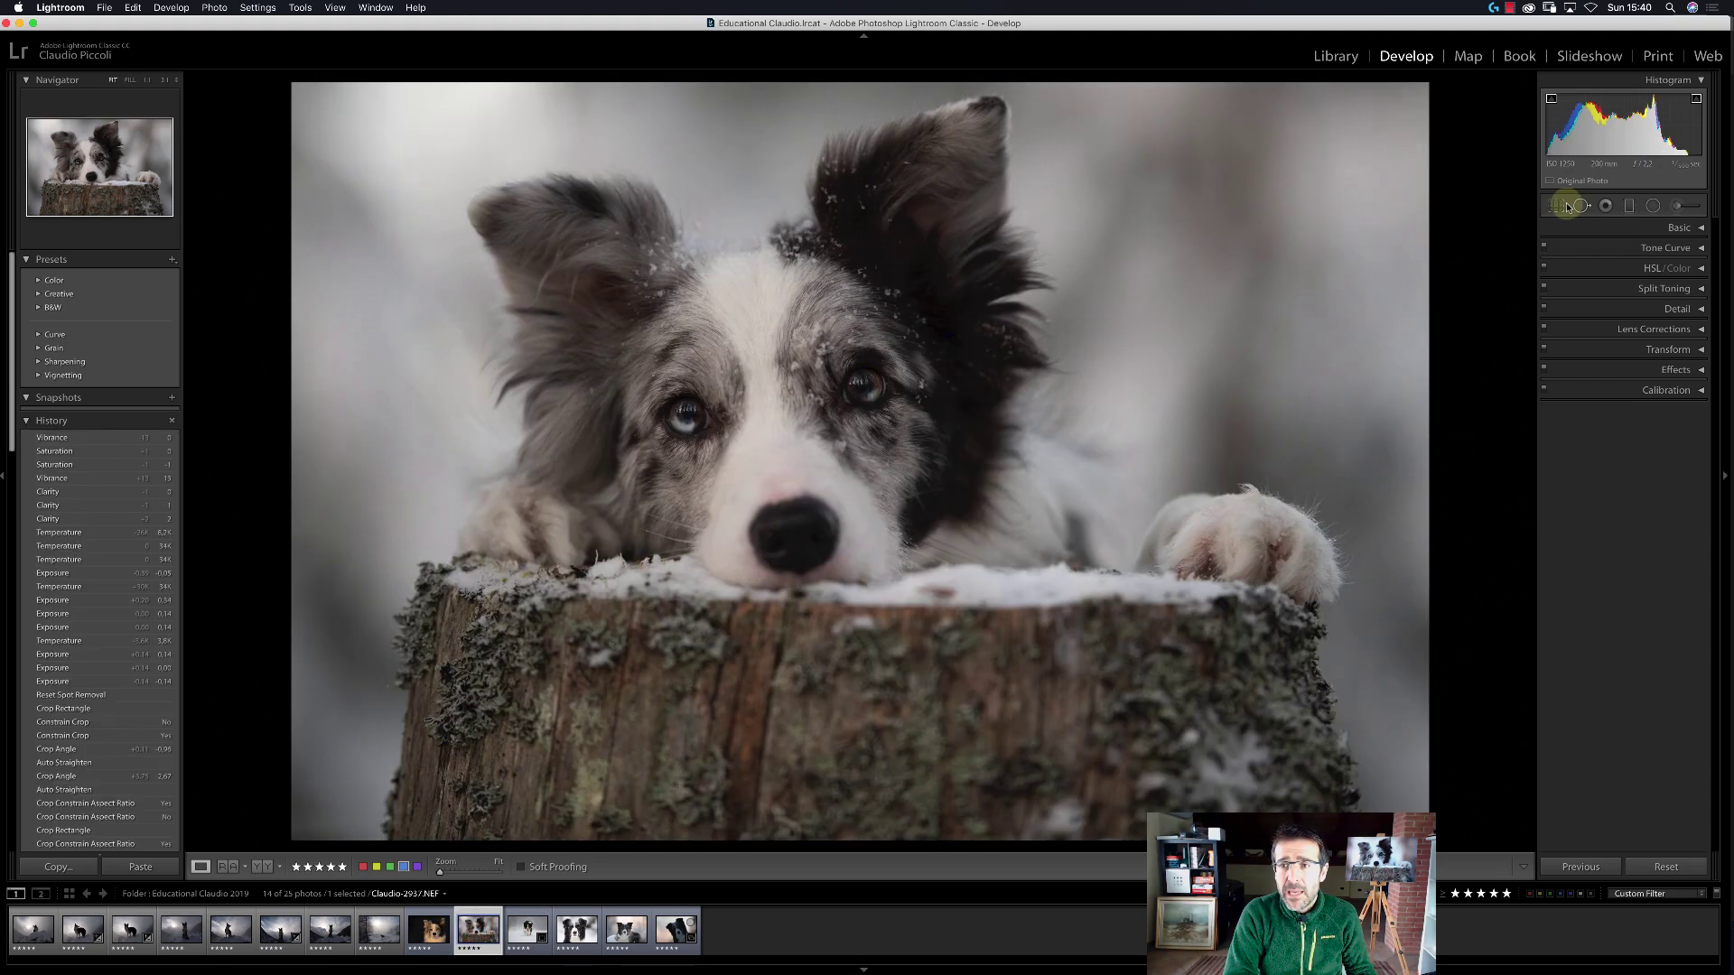
Level the stump portrait along the stump's top edge, giving a -0.85 crop angle.
left_click(1551, 207)
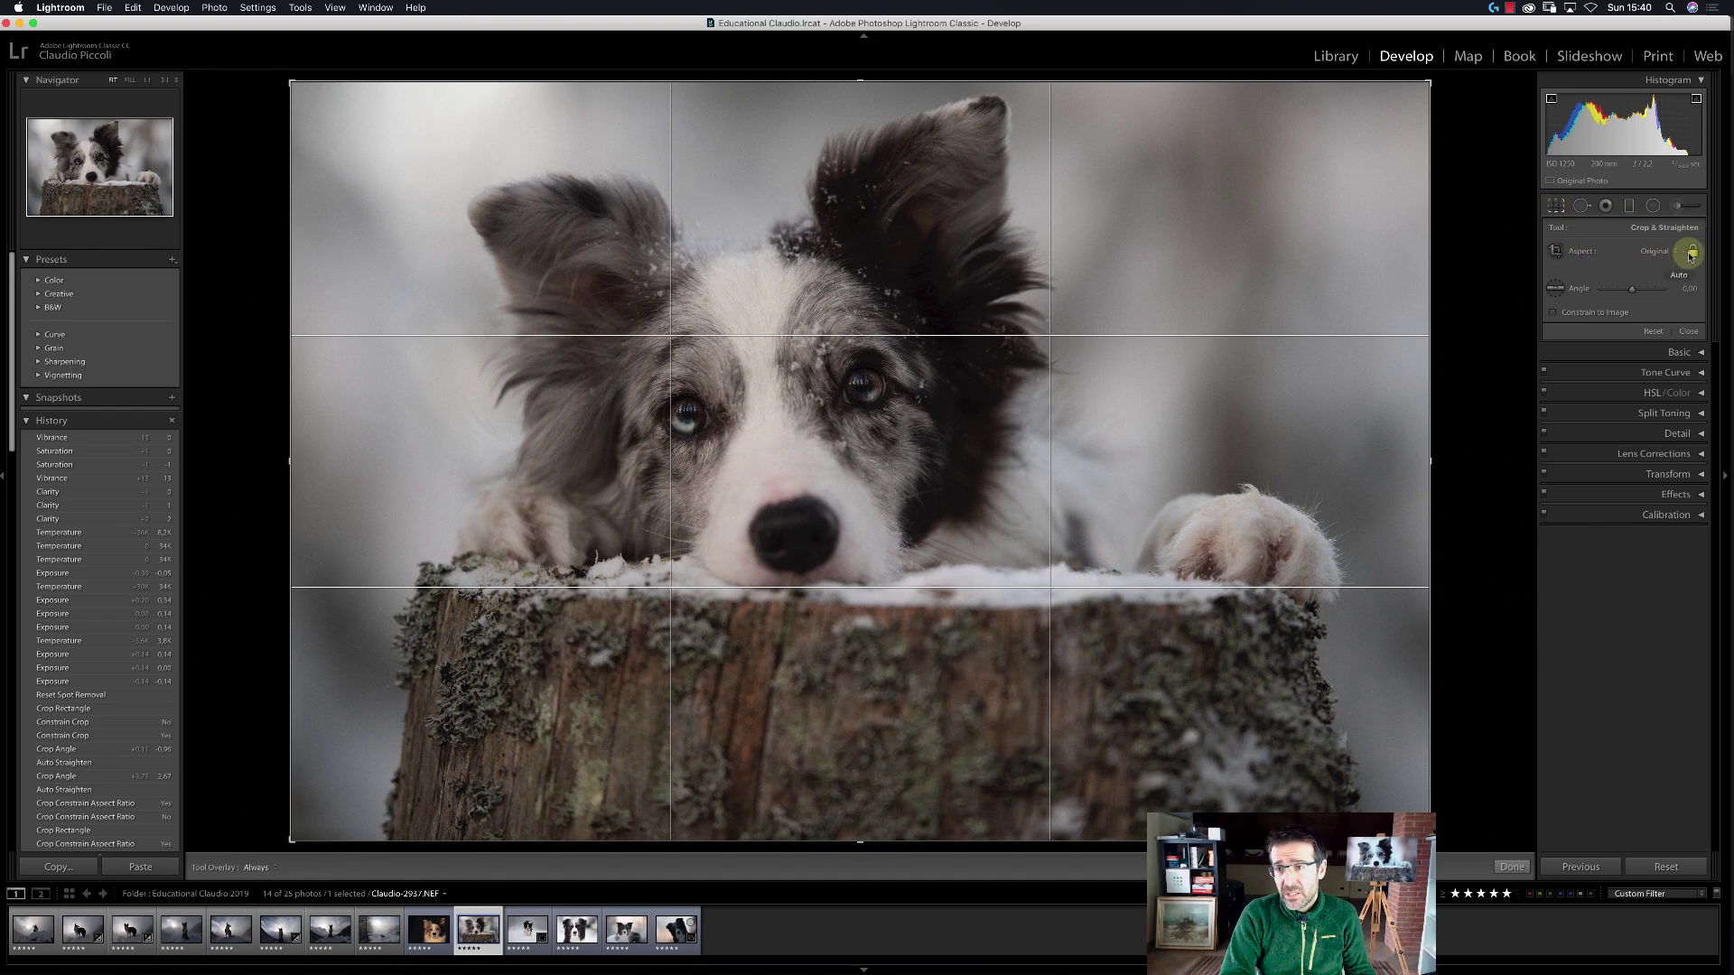
left_click(1561, 287)
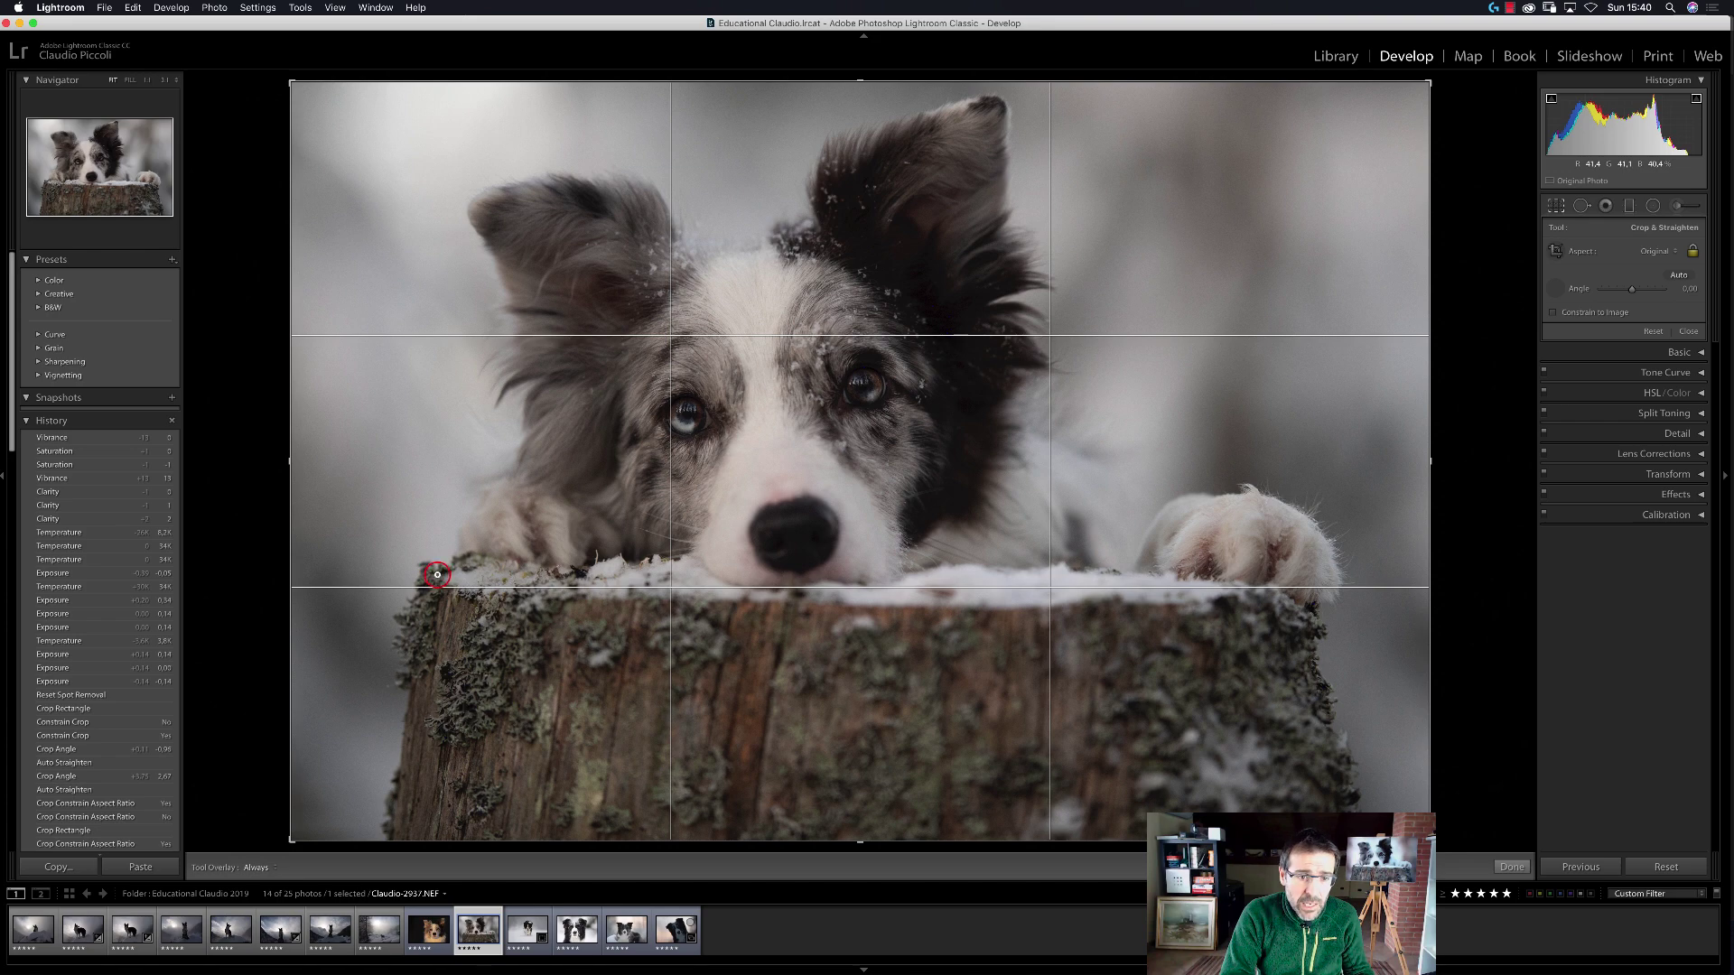
left_click_drag(437, 574, 1268, 587)
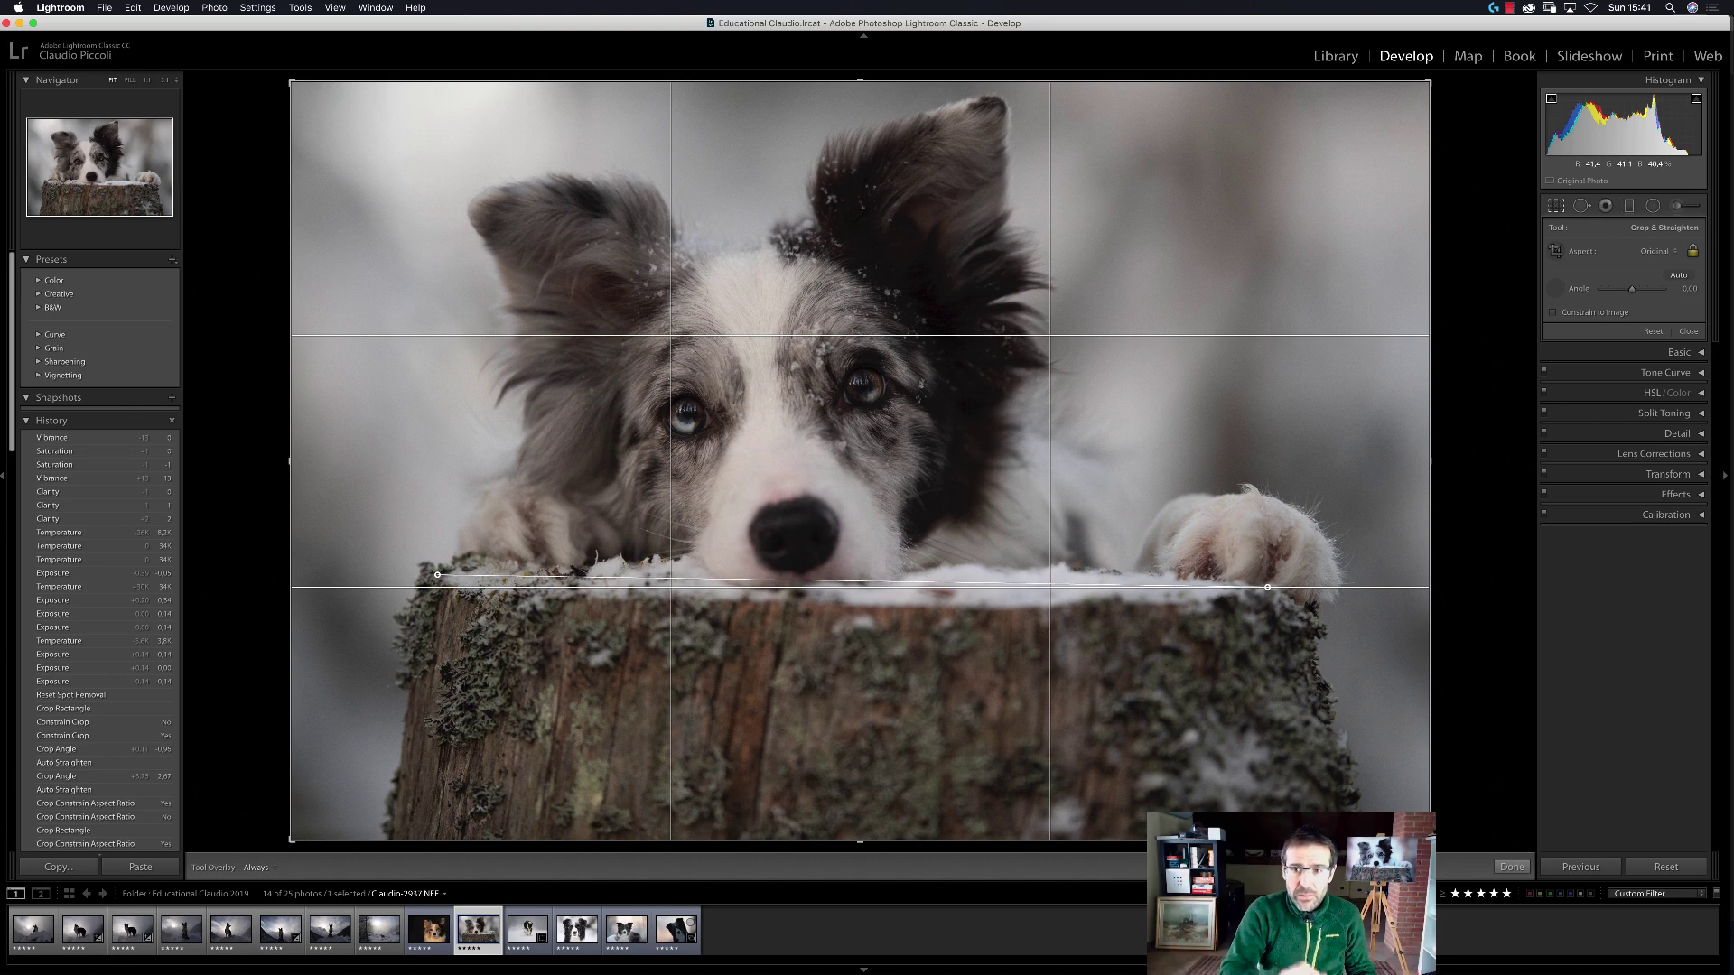
left_click_drag(1268, 587, 1268, 587)
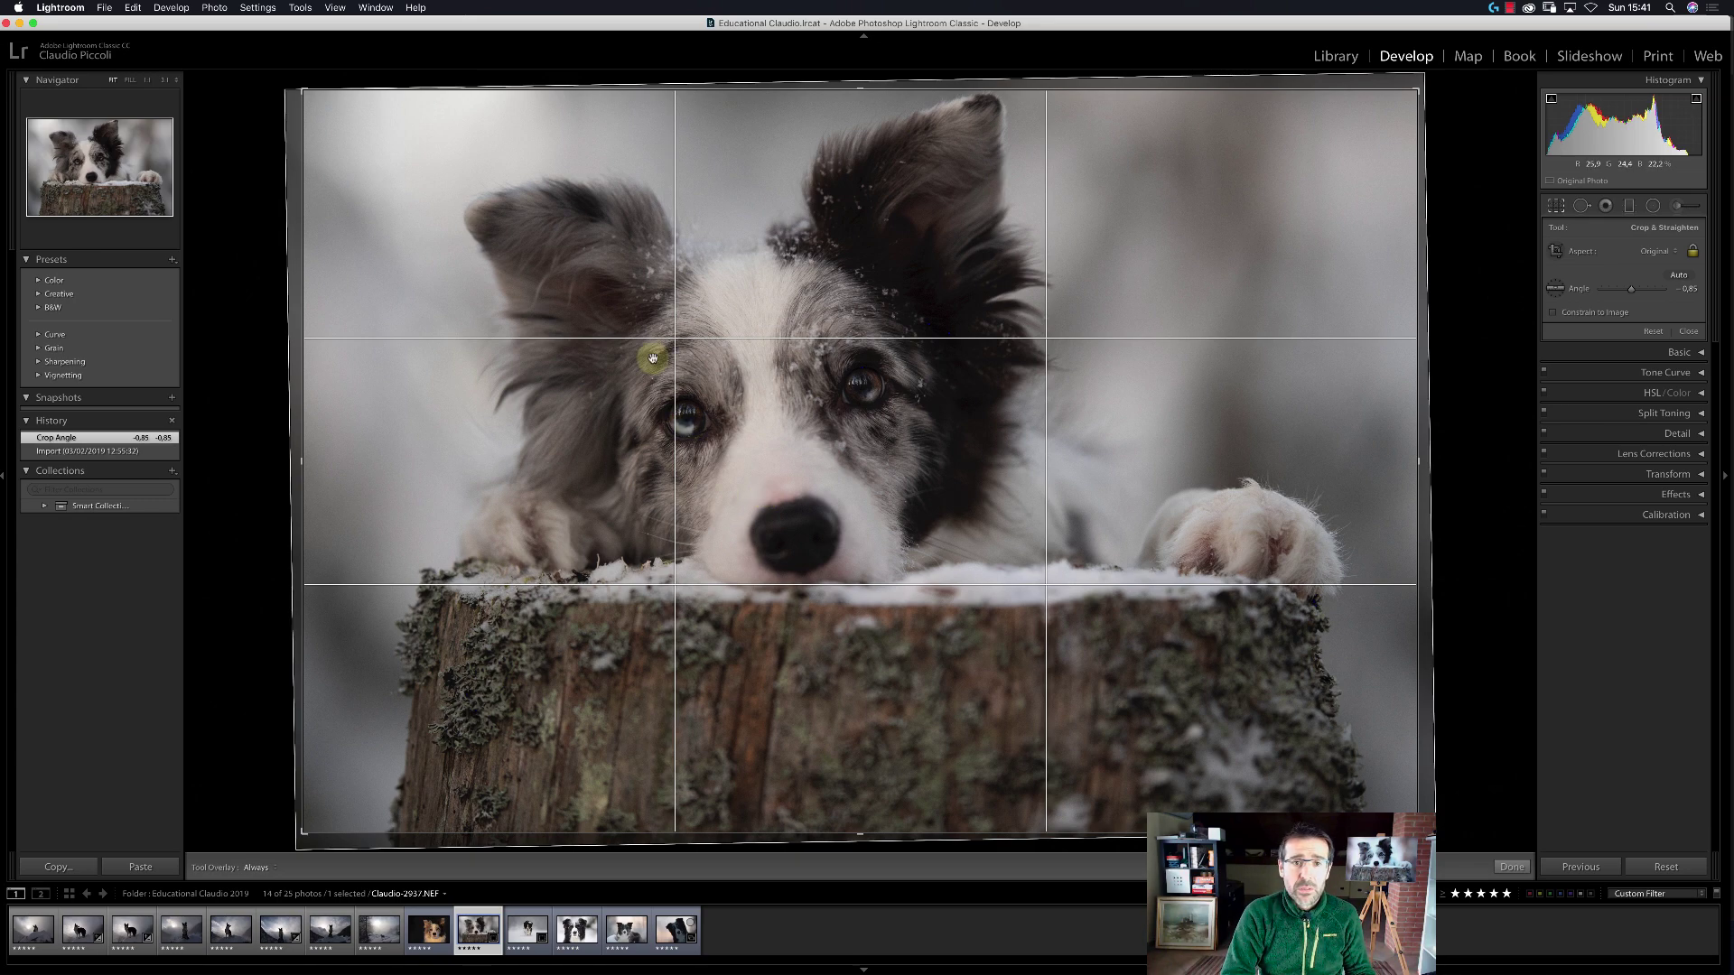
Crop the stump portrait tighter from top and bottom, shifting the dog lower in the frame.
left_click(862, 91)
left_click_drag(862, 91, 867, 107)
left_click_drag(889, 290, 882, 327)
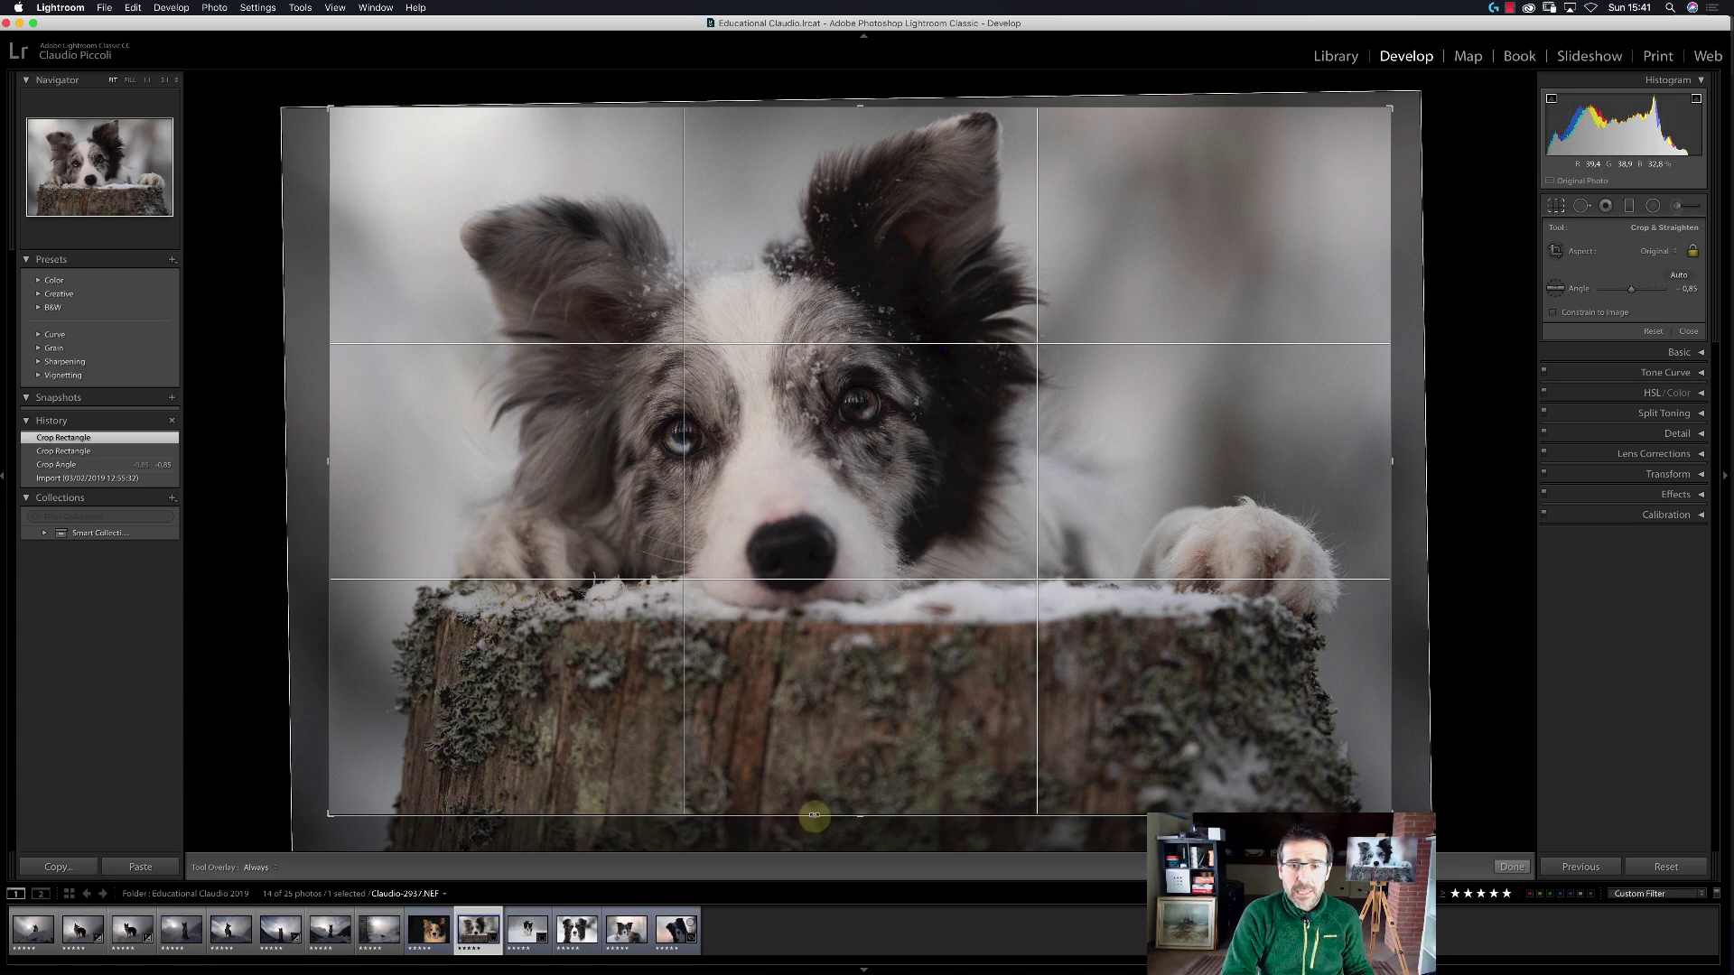
left_click_drag(864, 816, 858, 816)
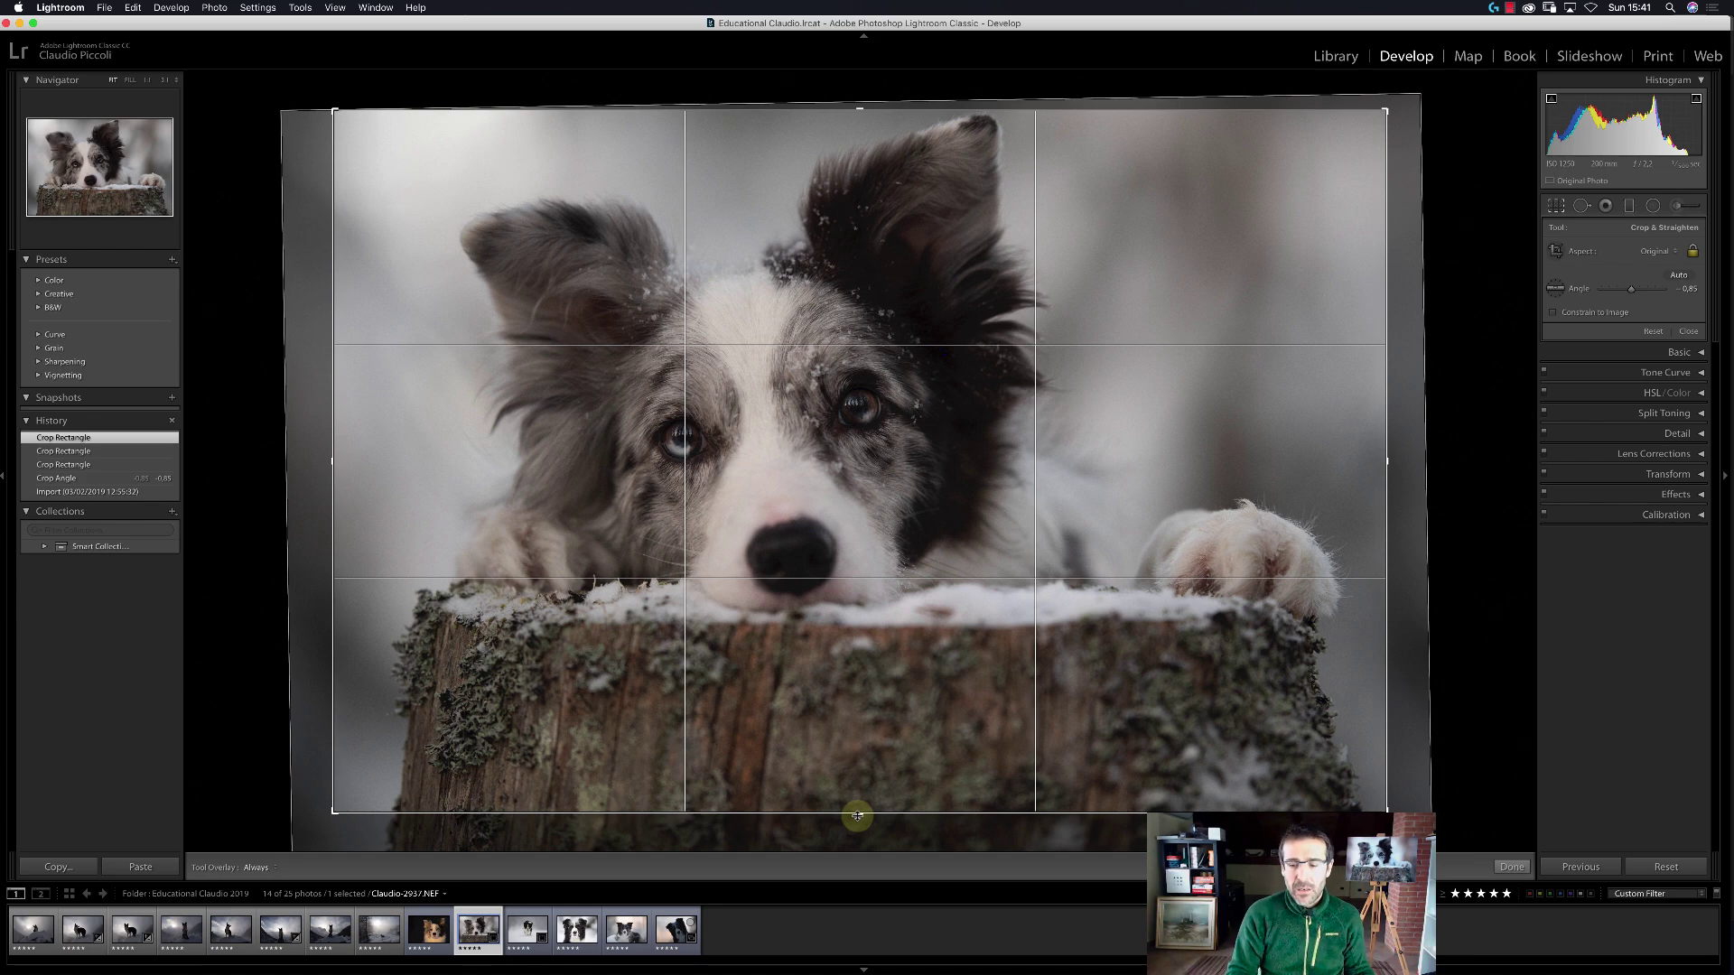
key("Return")
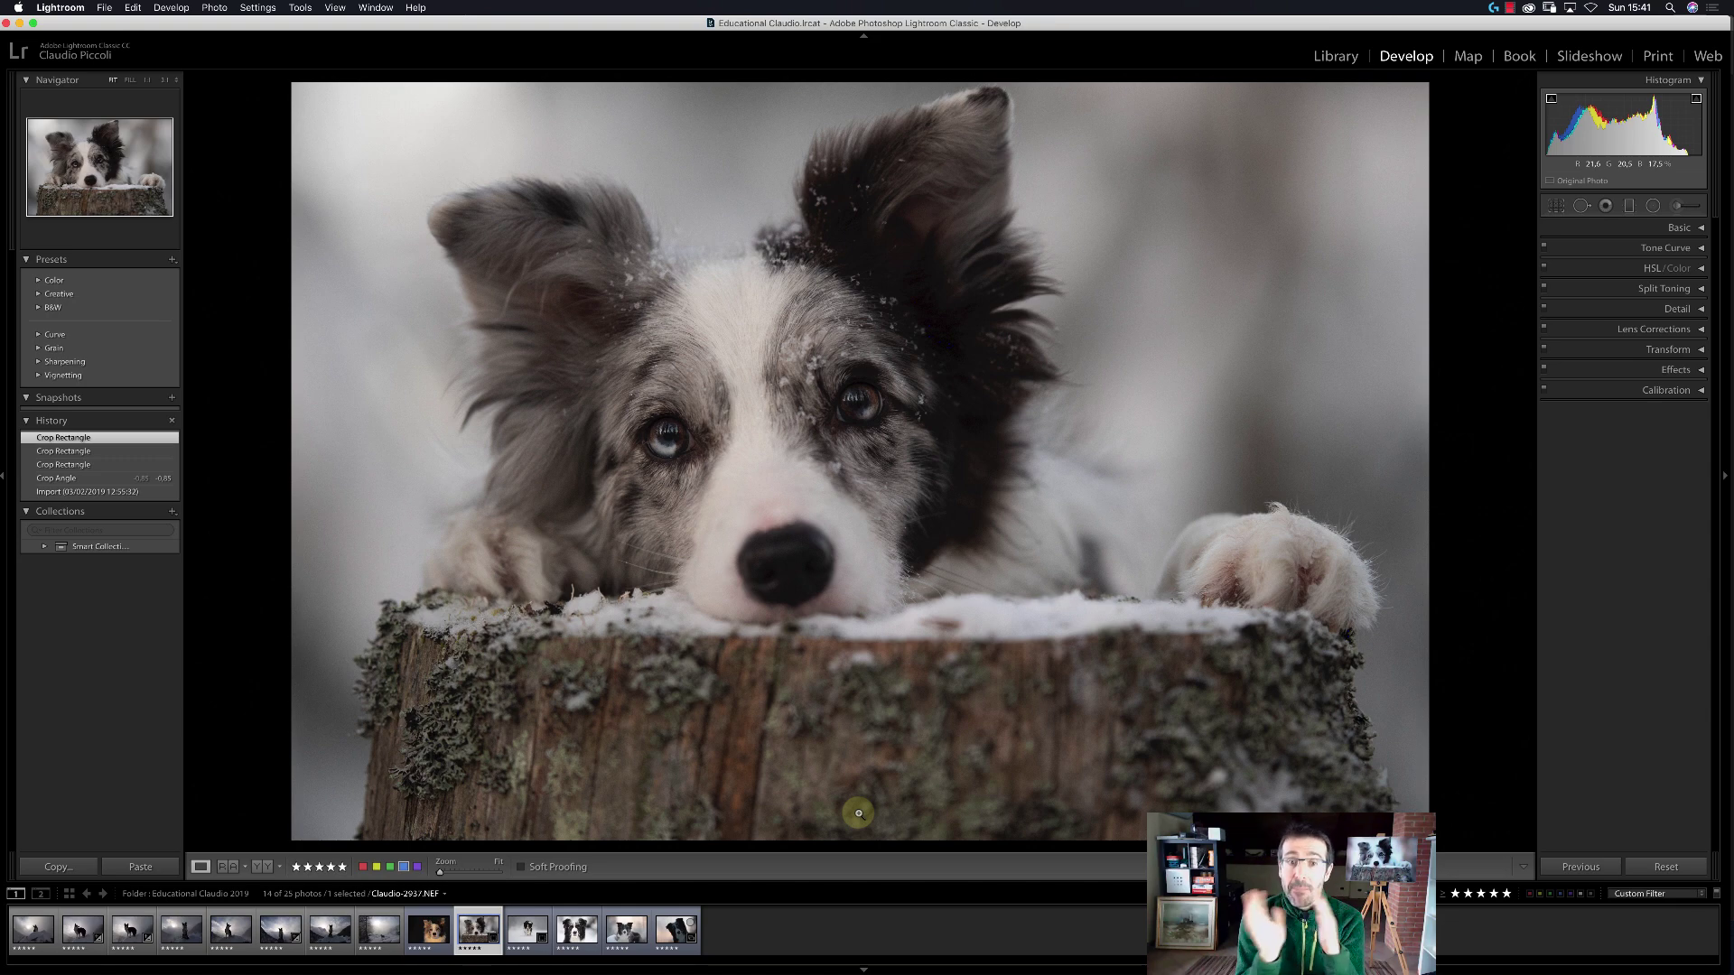
Refine the crop's lower-left corner, photo position and straightening angle, then apply it.
left_click(1565, 217)
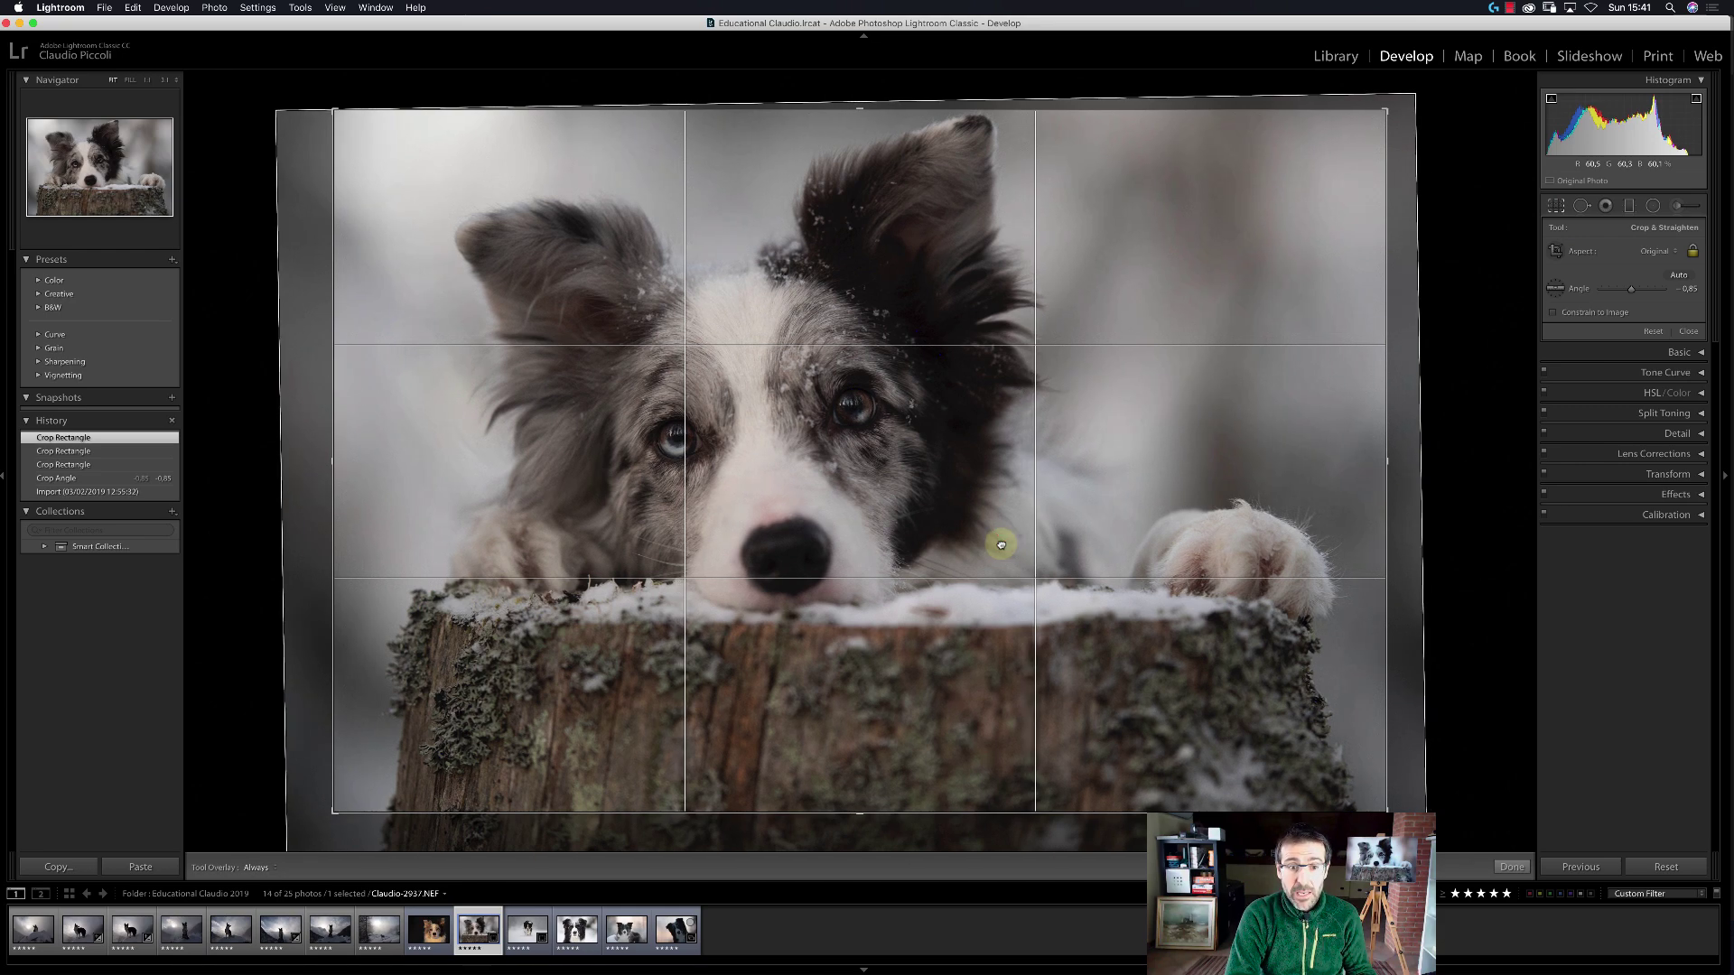
left_click_drag(1000, 545, 997, 544)
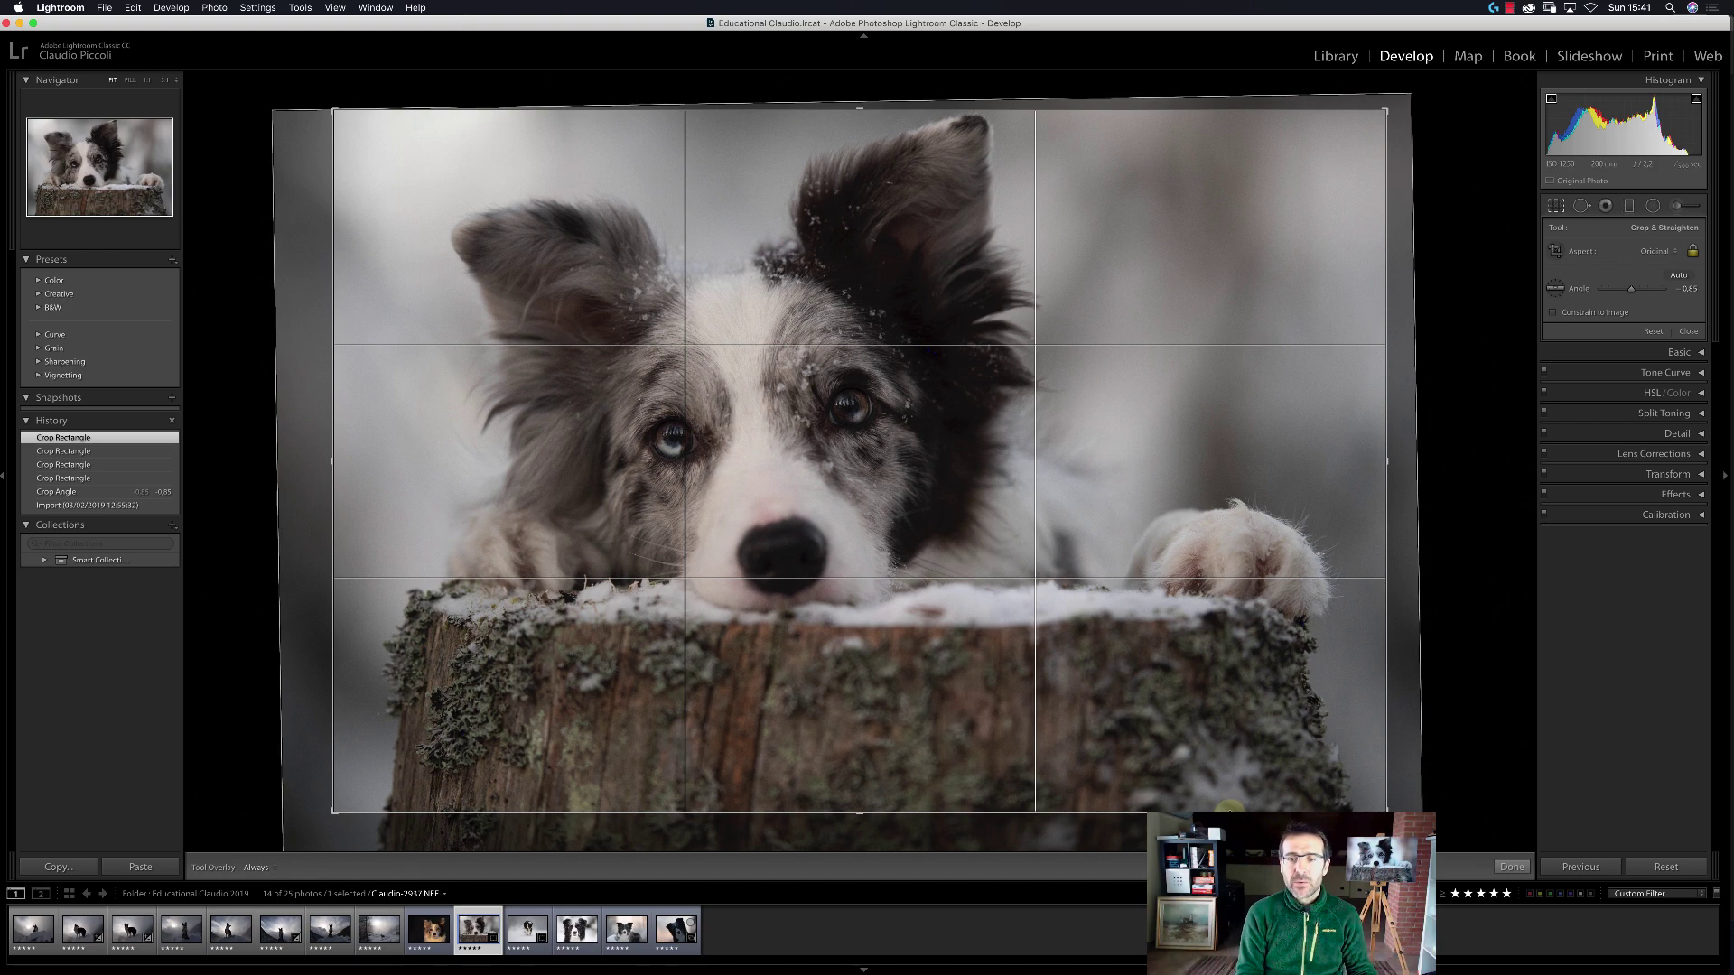
left_click_drag(354, 800, 333, 805)
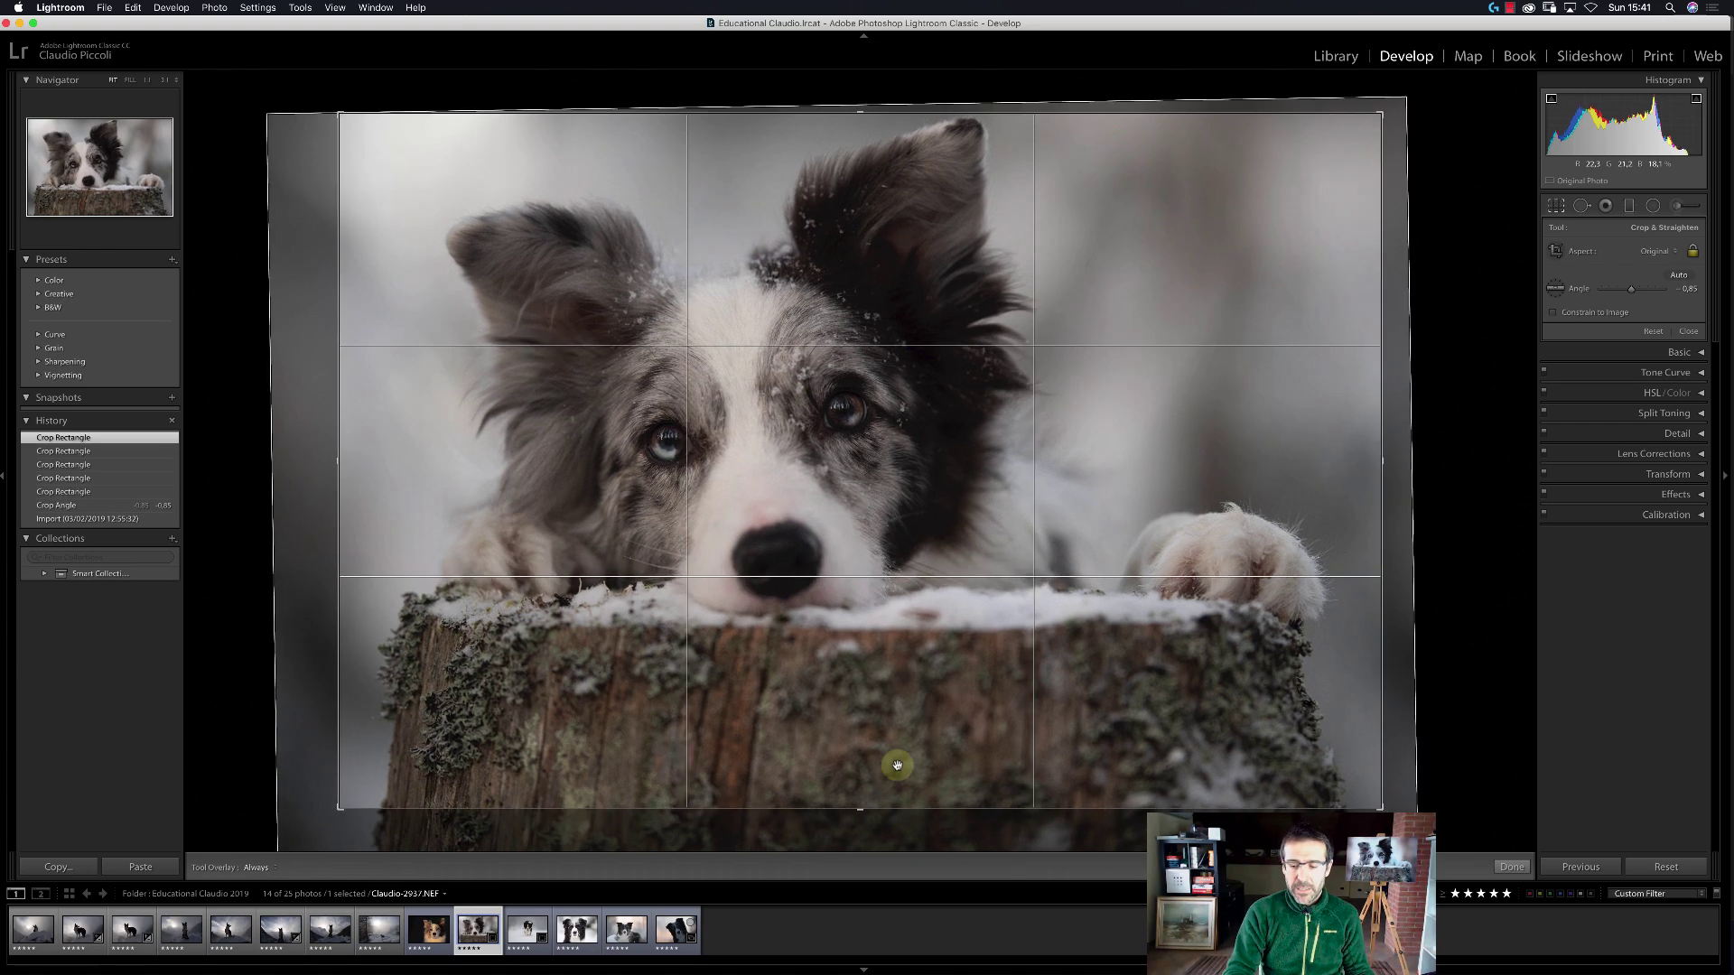
left_click_drag(863, 811, 886, 765)
key("Return")
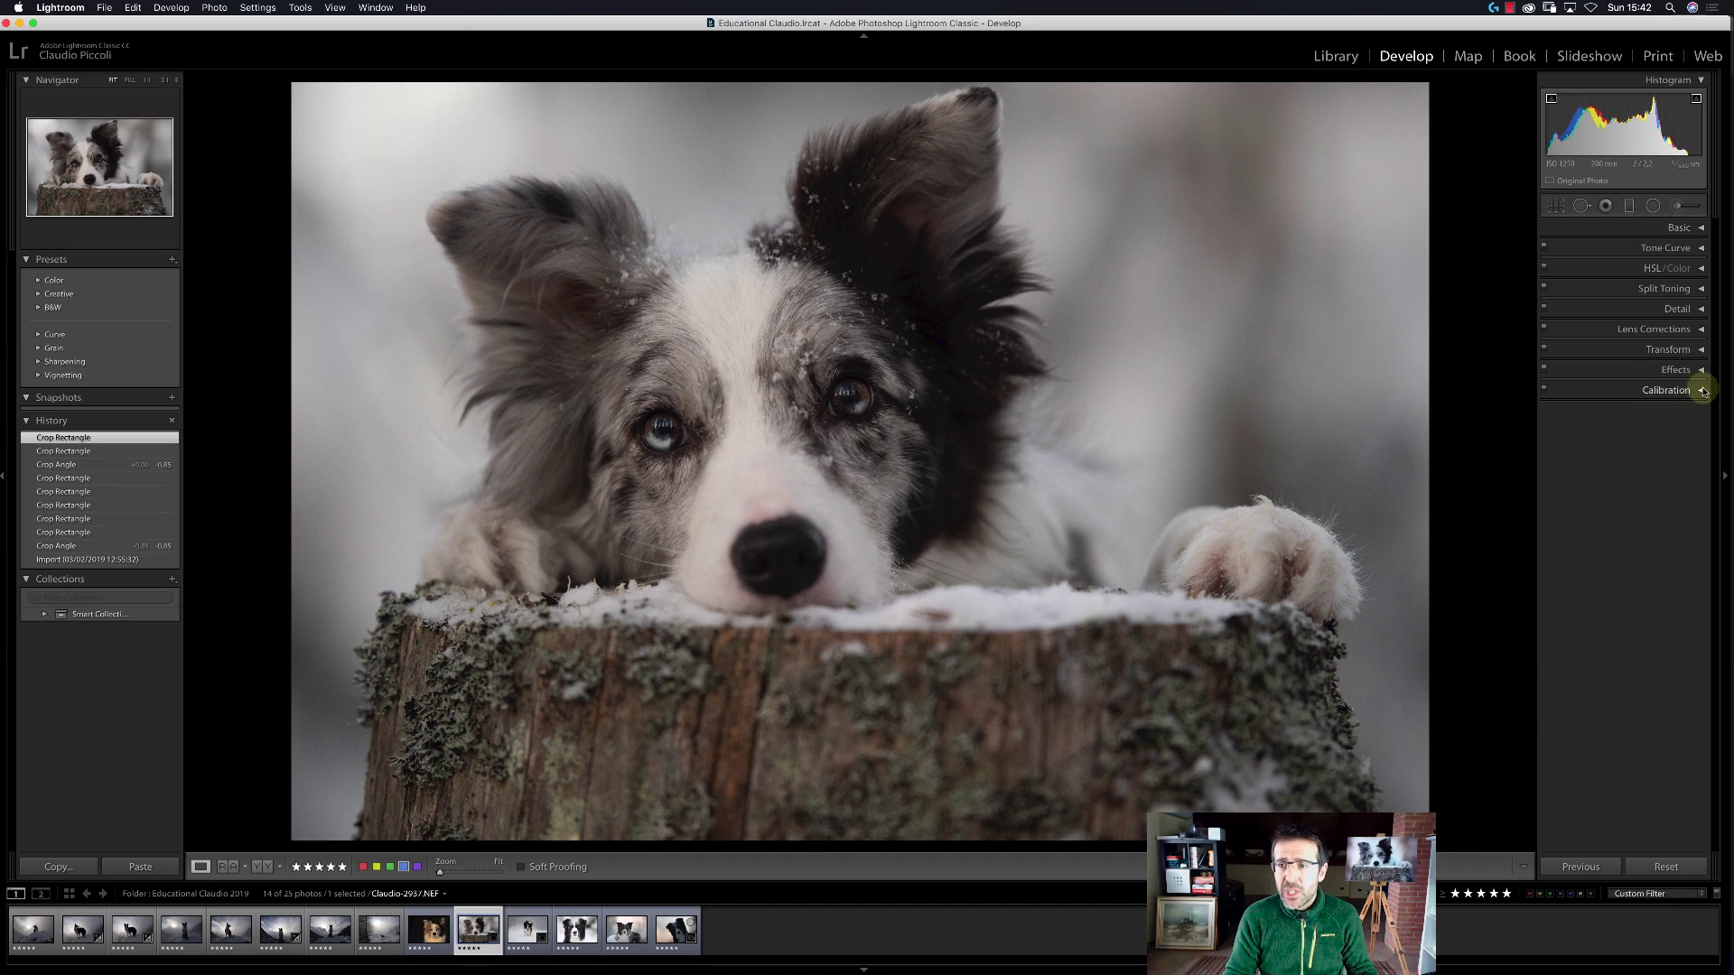
Expand the Basic panel to show the white balance, tone and presence sliders.
left_click(1702, 229)
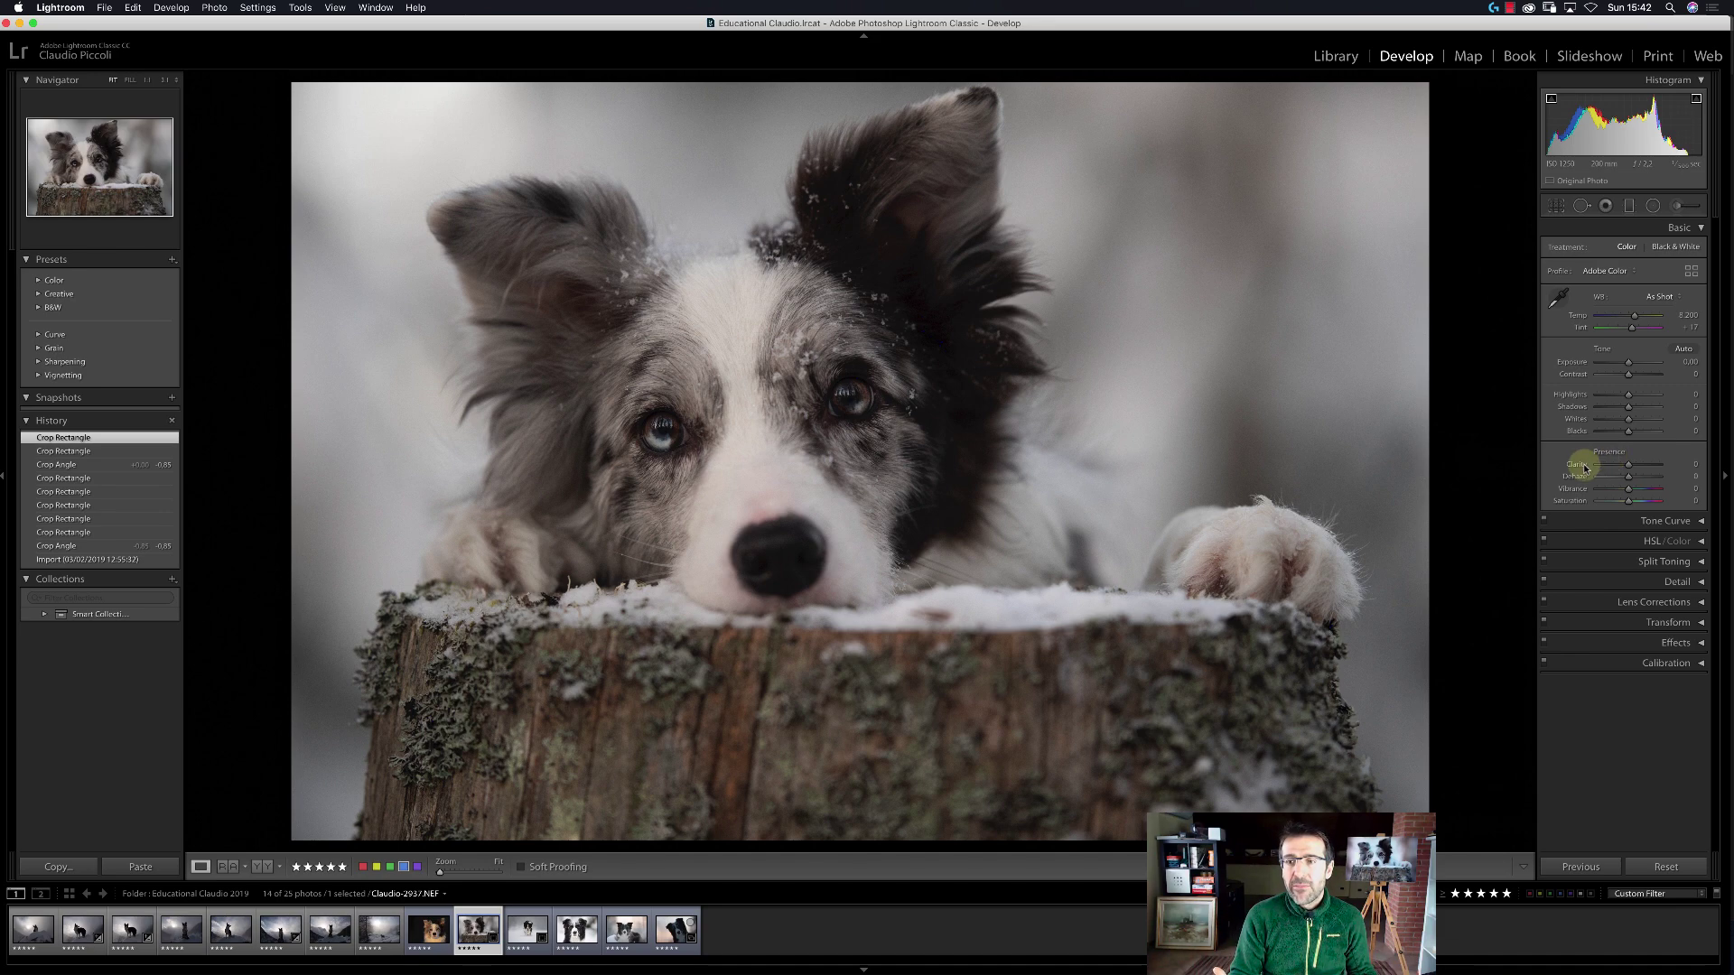
scroll(1578, 468, "down", 1)
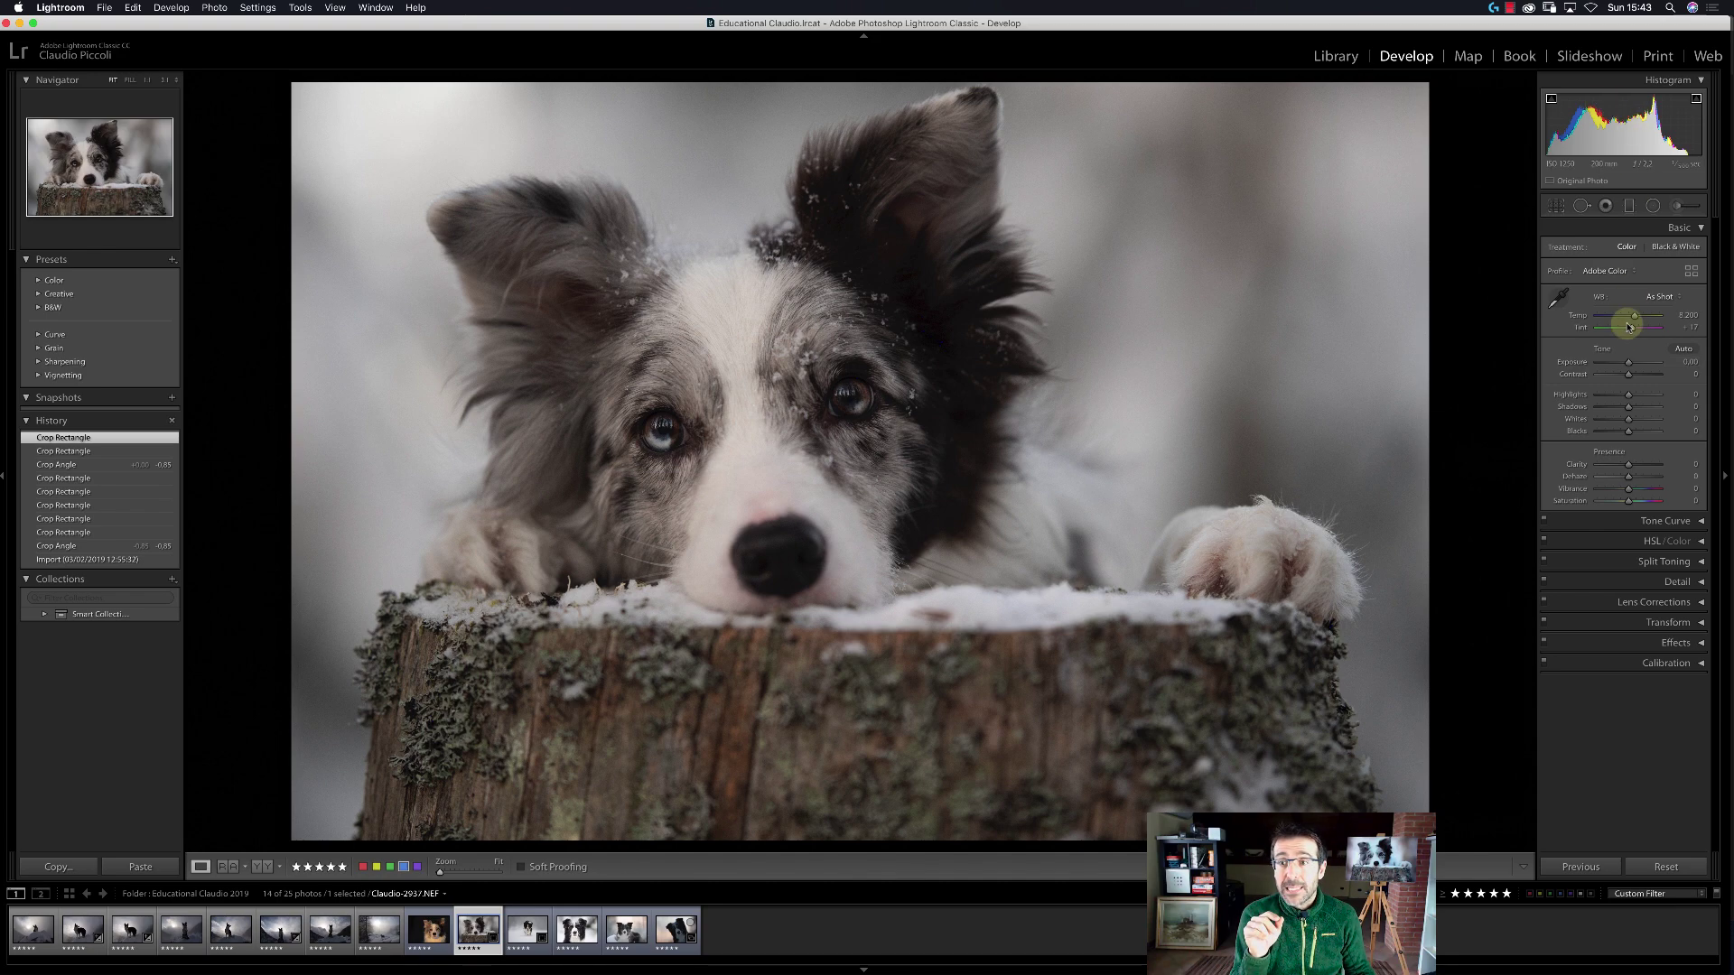
mouse_move(1620, 124)
left_mouse_down()
mouse_move(1598, 124)
mouse_move(1620, 123)
left_mouse_up()
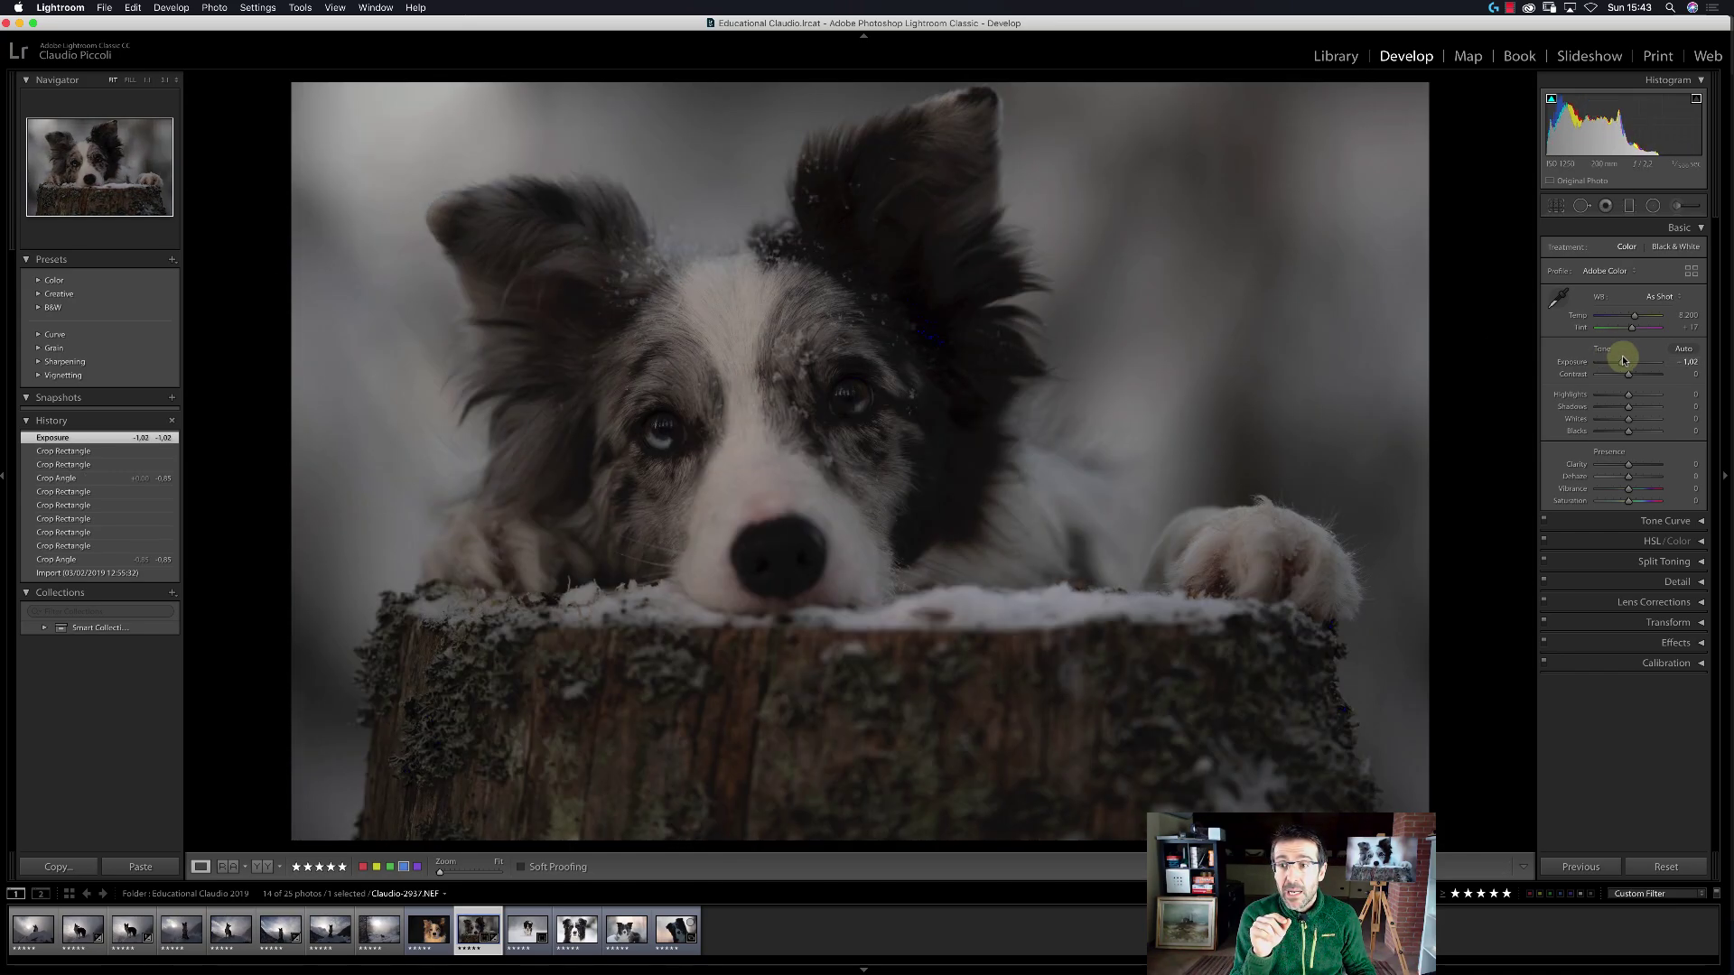
double_click(1617, 126)
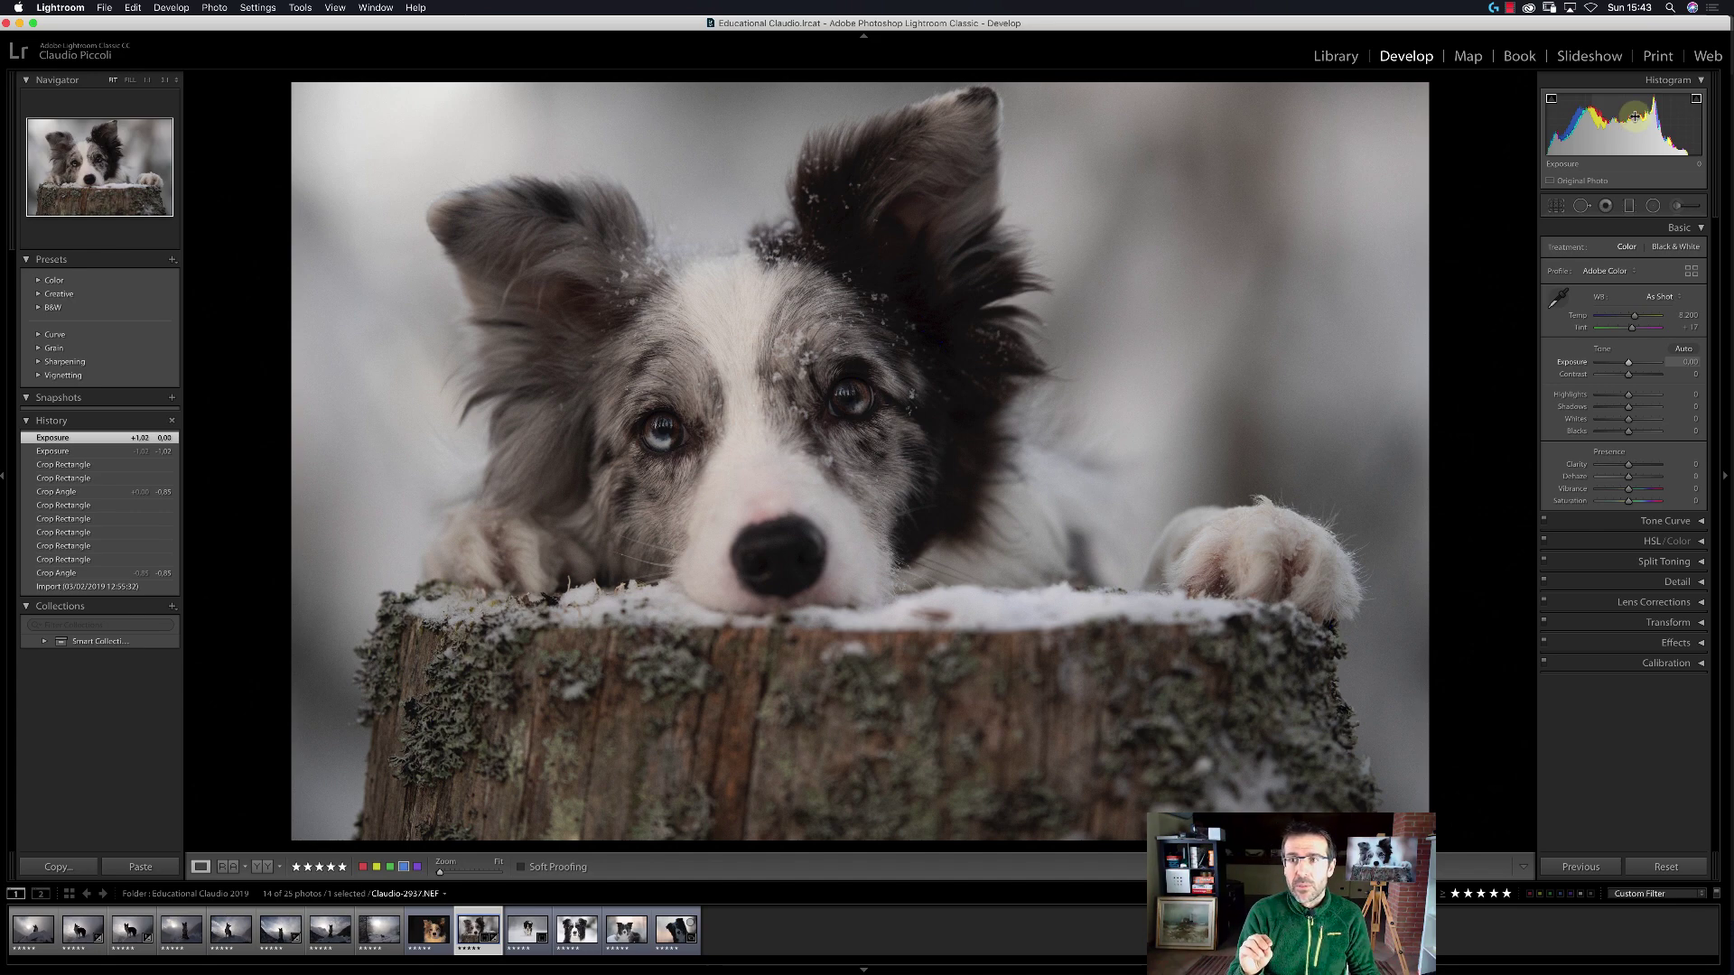
Try Whites and Highlights at +42 each, then reset both to 0.
left_click(1693, 128)
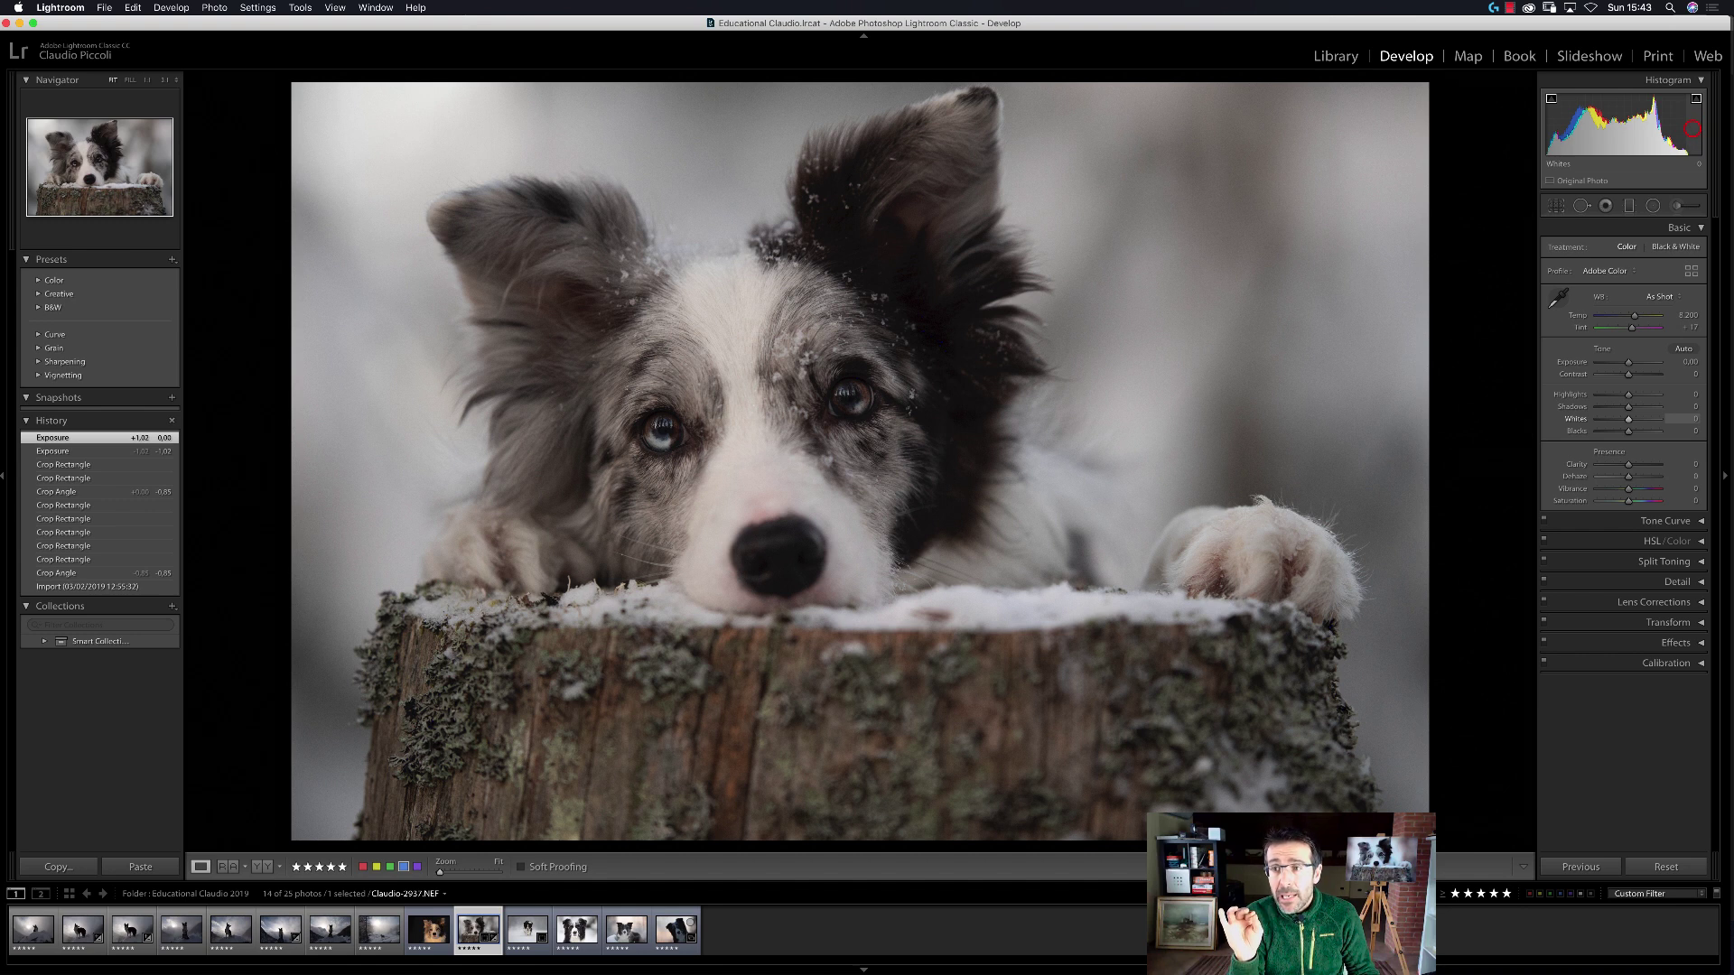
mouse_move(1692, 128)
left_mouse_down()
mouse_move(1709, 128)
mouse_move(1693, 128)
left_mouse_up()
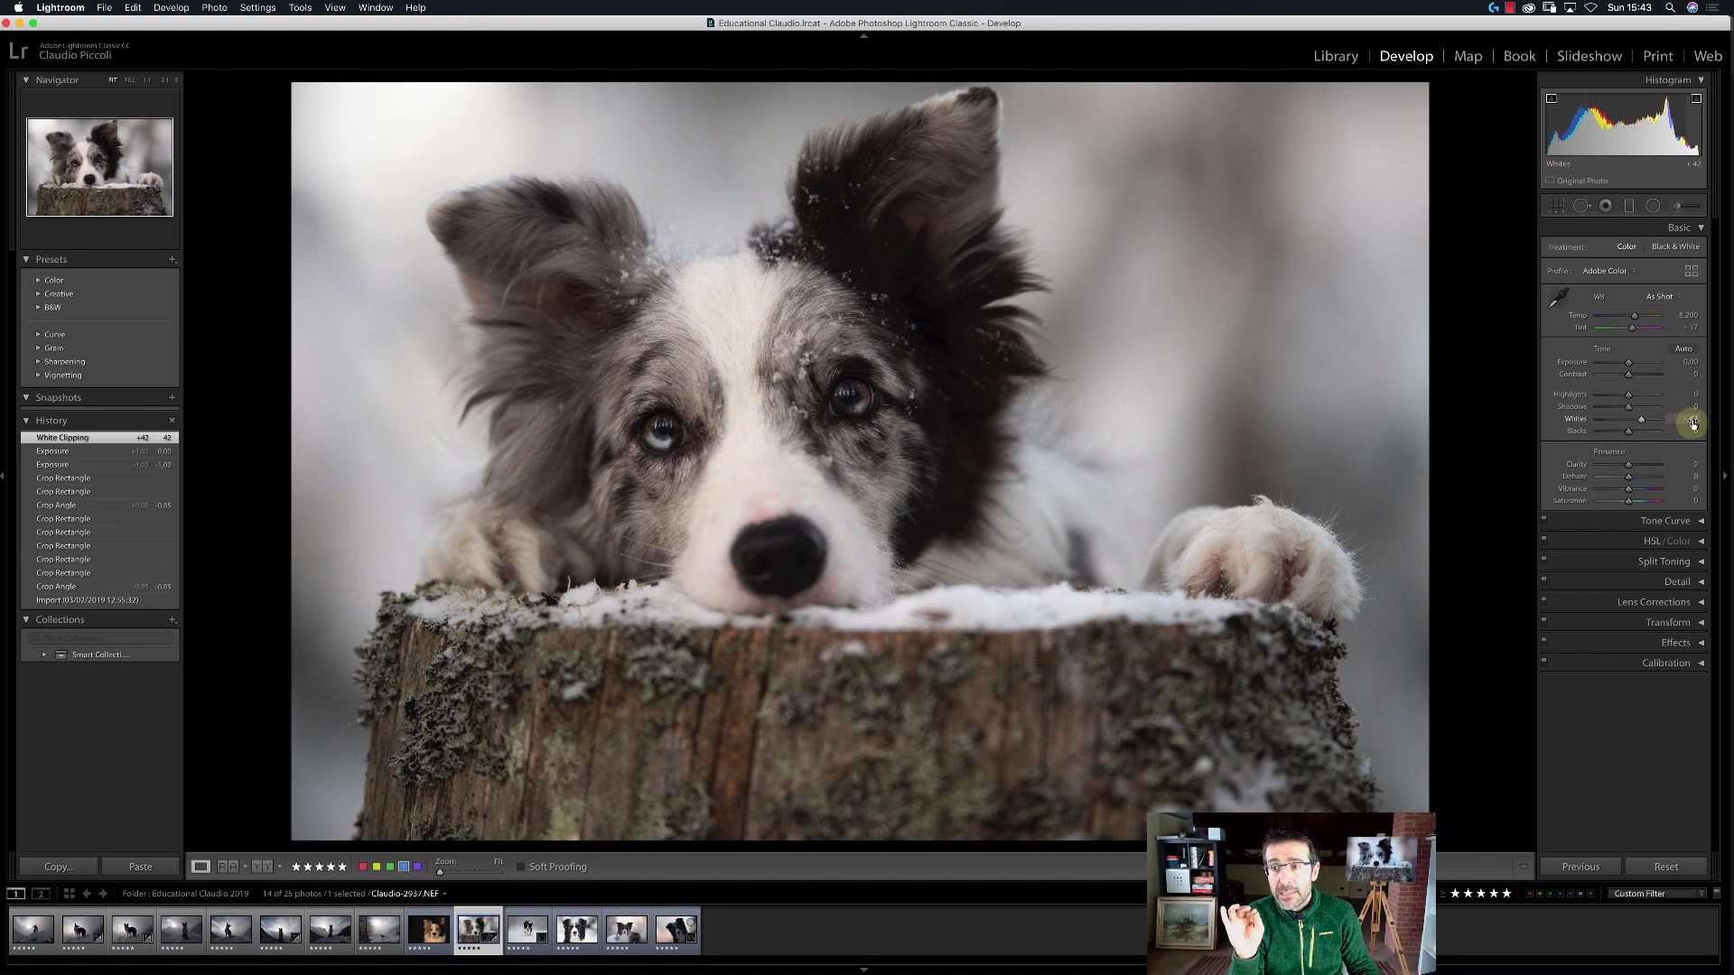
double_click(1693, 134)
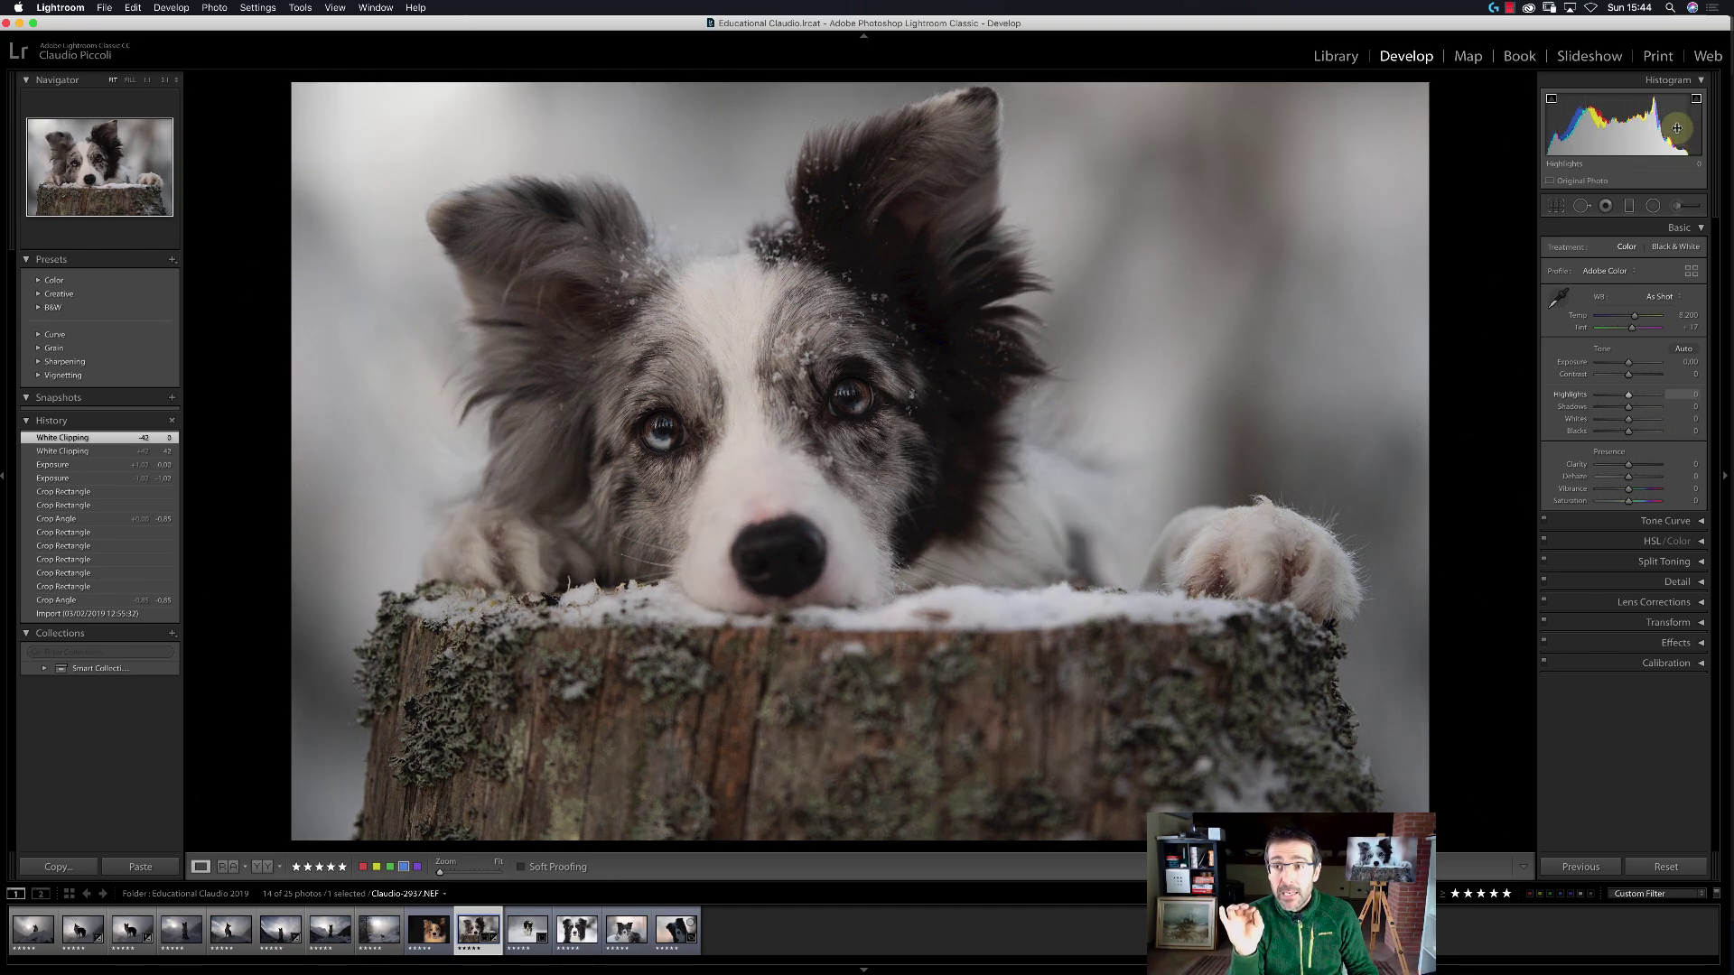
left_click_drag(1677, 128, 1694, 128)
left_click(1639, 398)
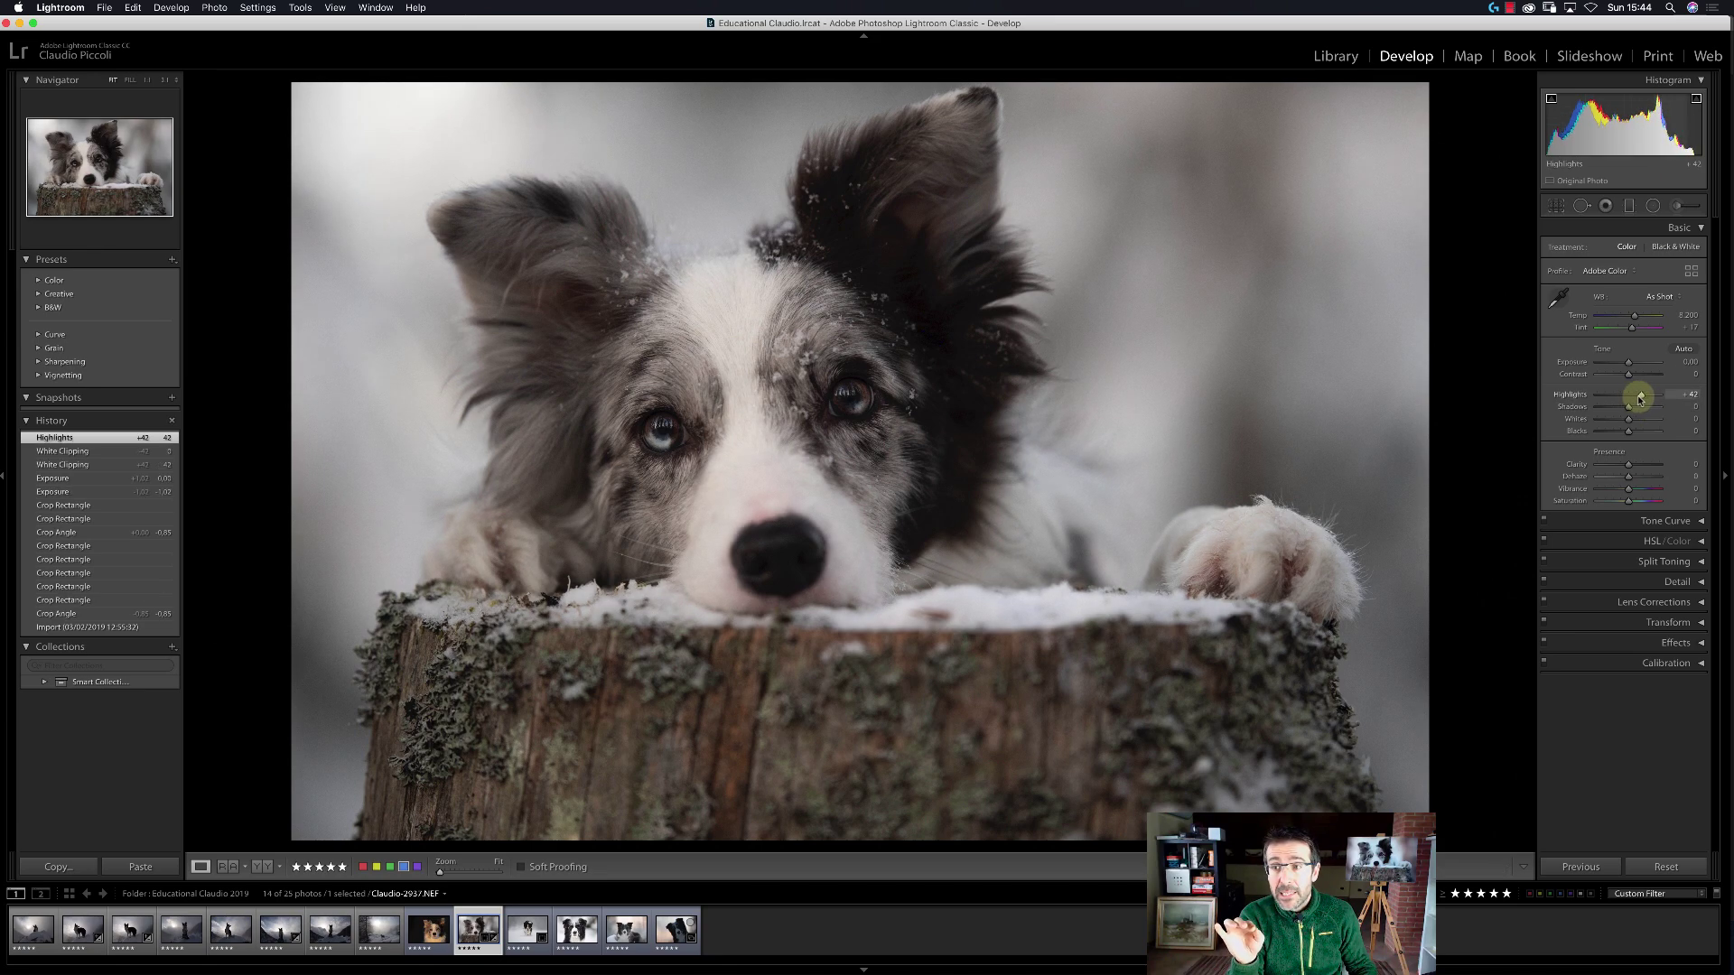
double_click(1668, 116)
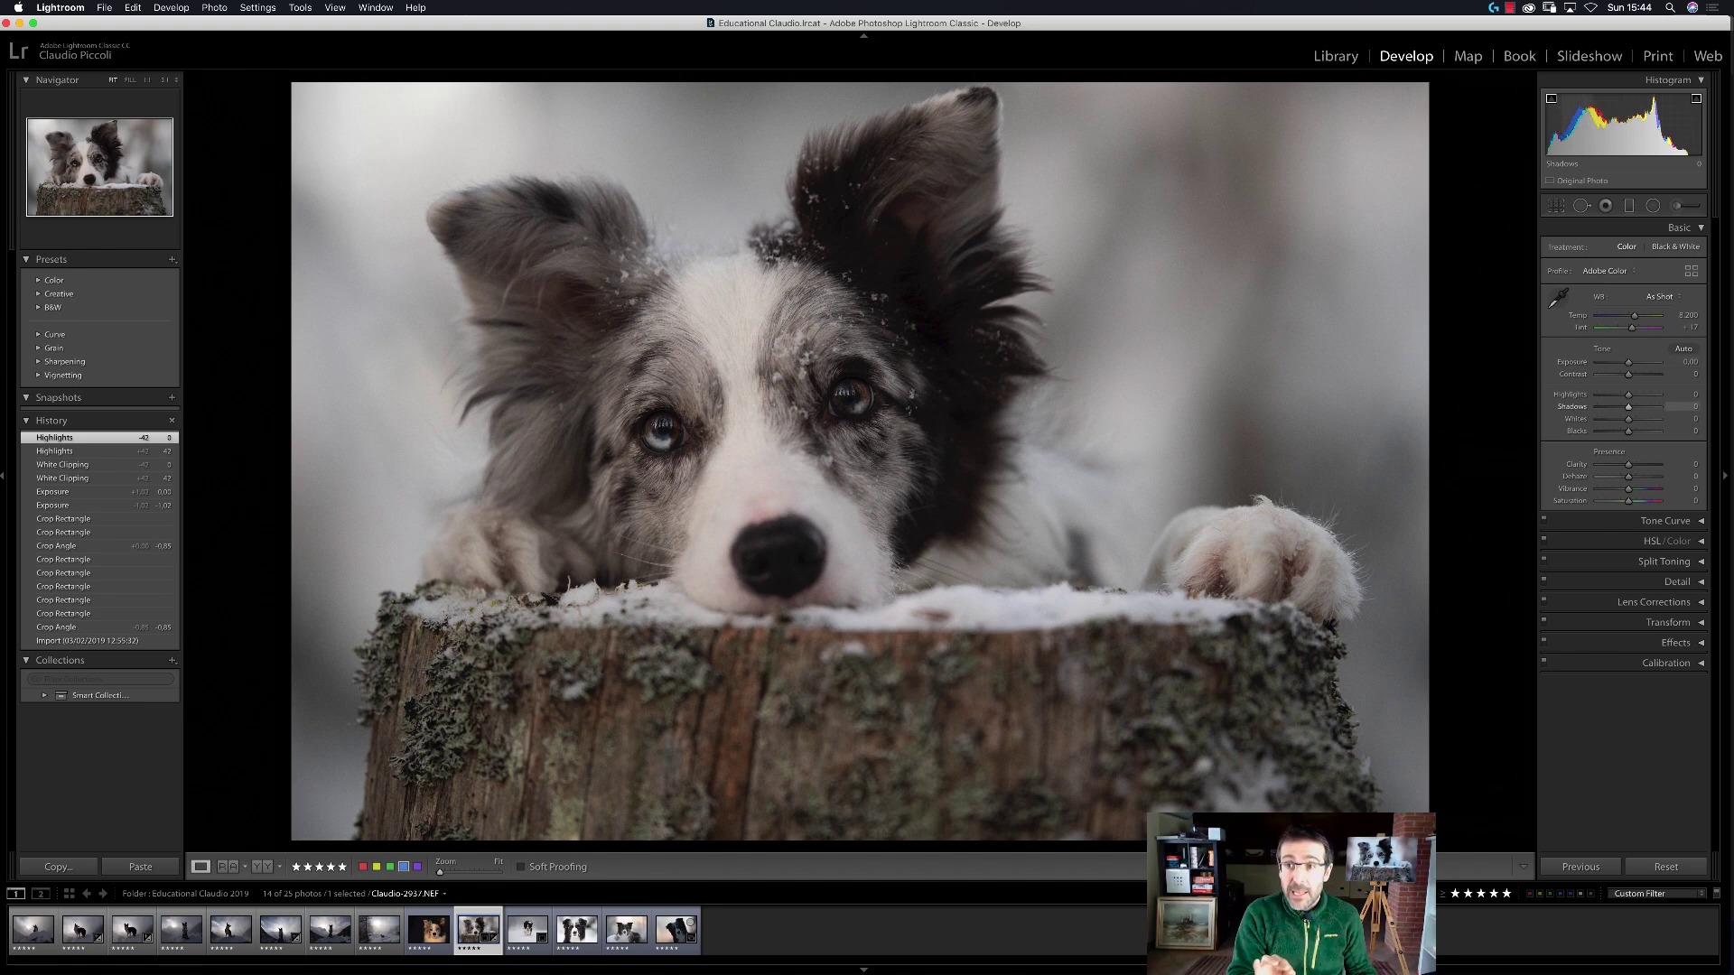
Lift Shadows to about +26 and auto-set Blacks, then reset both to zero.
left_click_drag(1594, 126, 1636, 127)
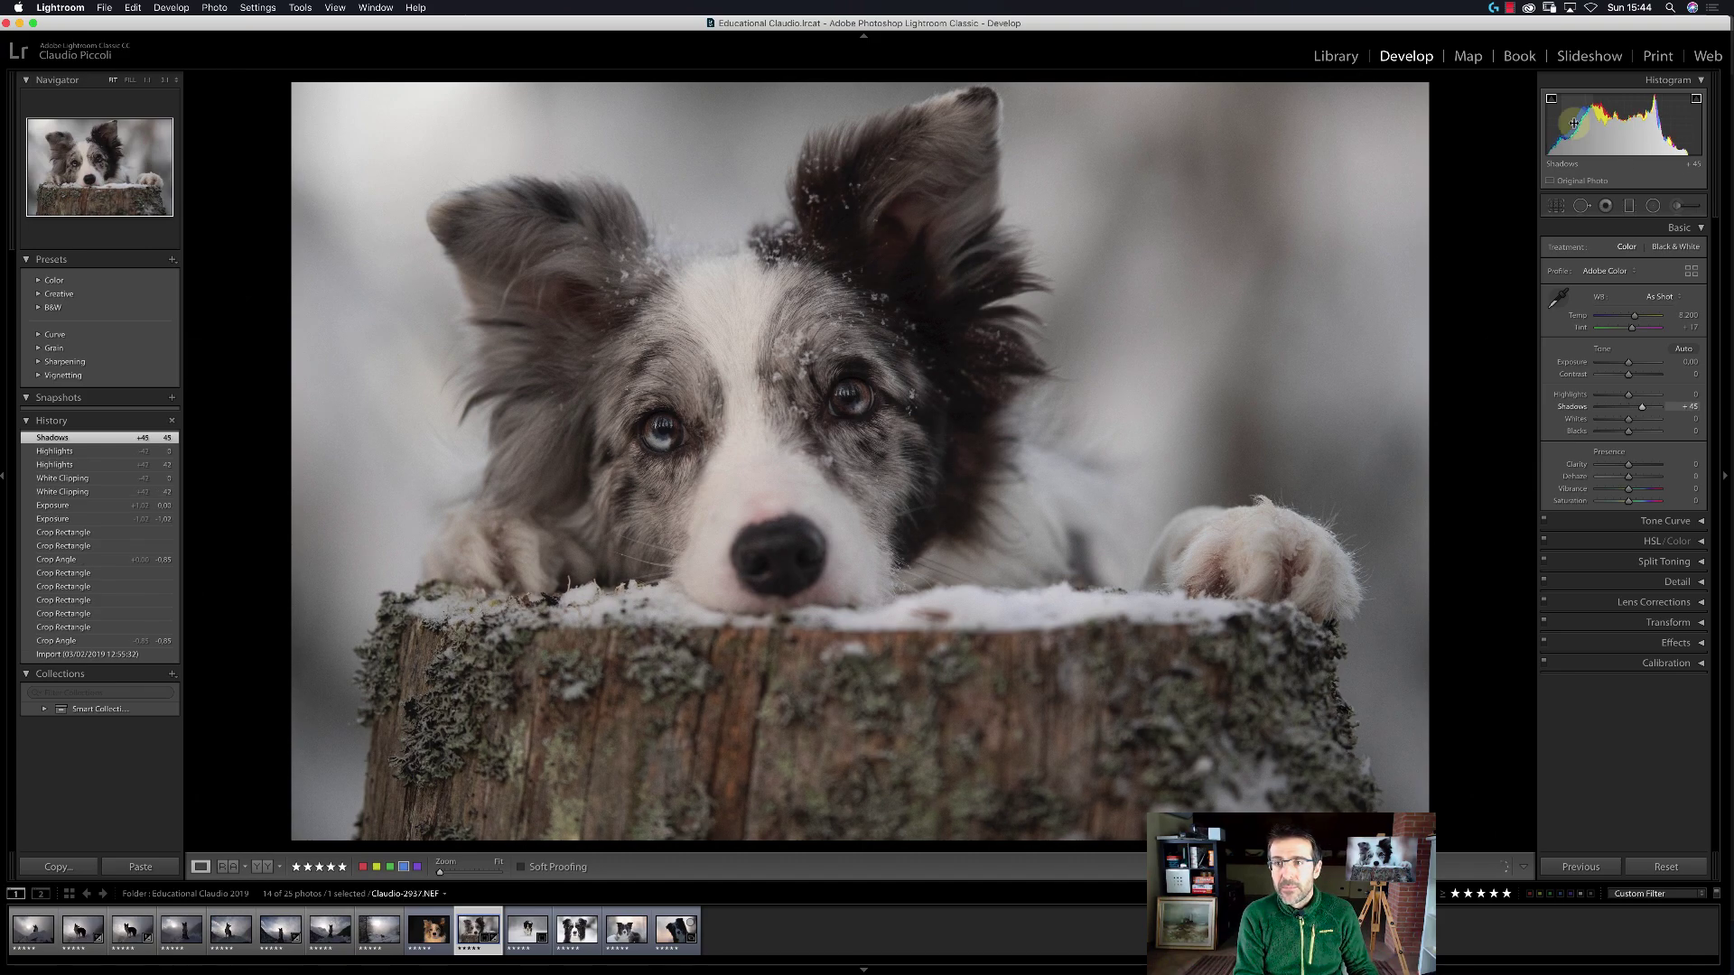
double_click(1586, 142)
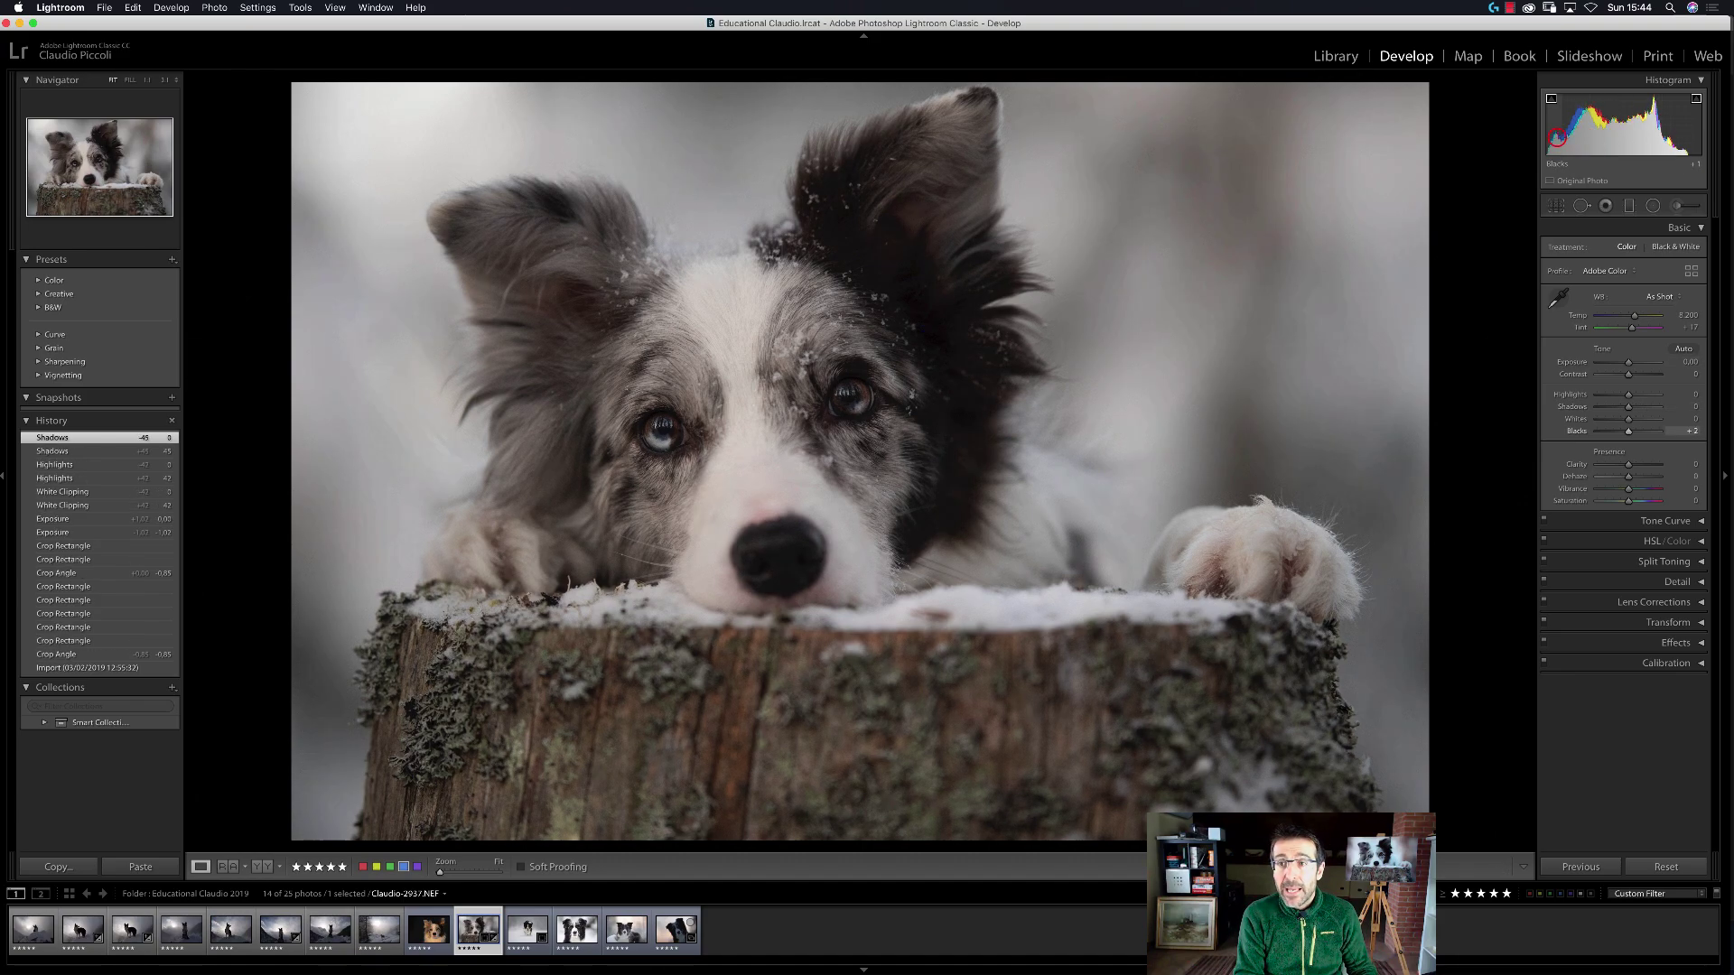
double_click(1559, 137, "shift")
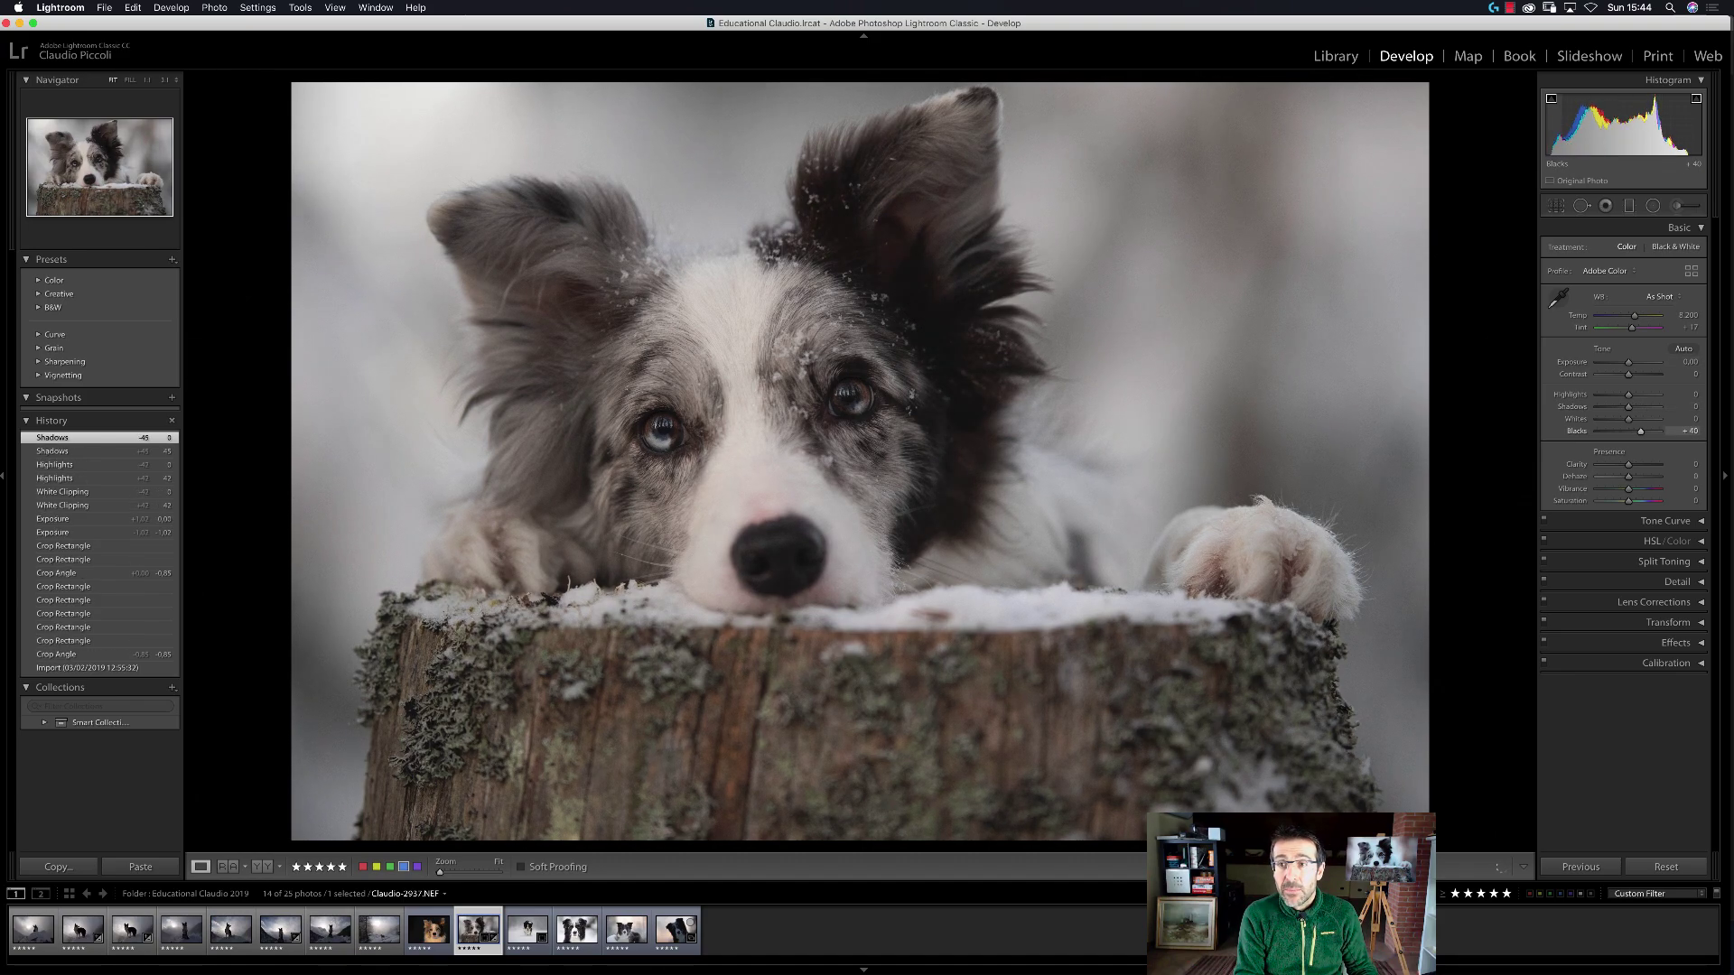
double_click(1558, 137)
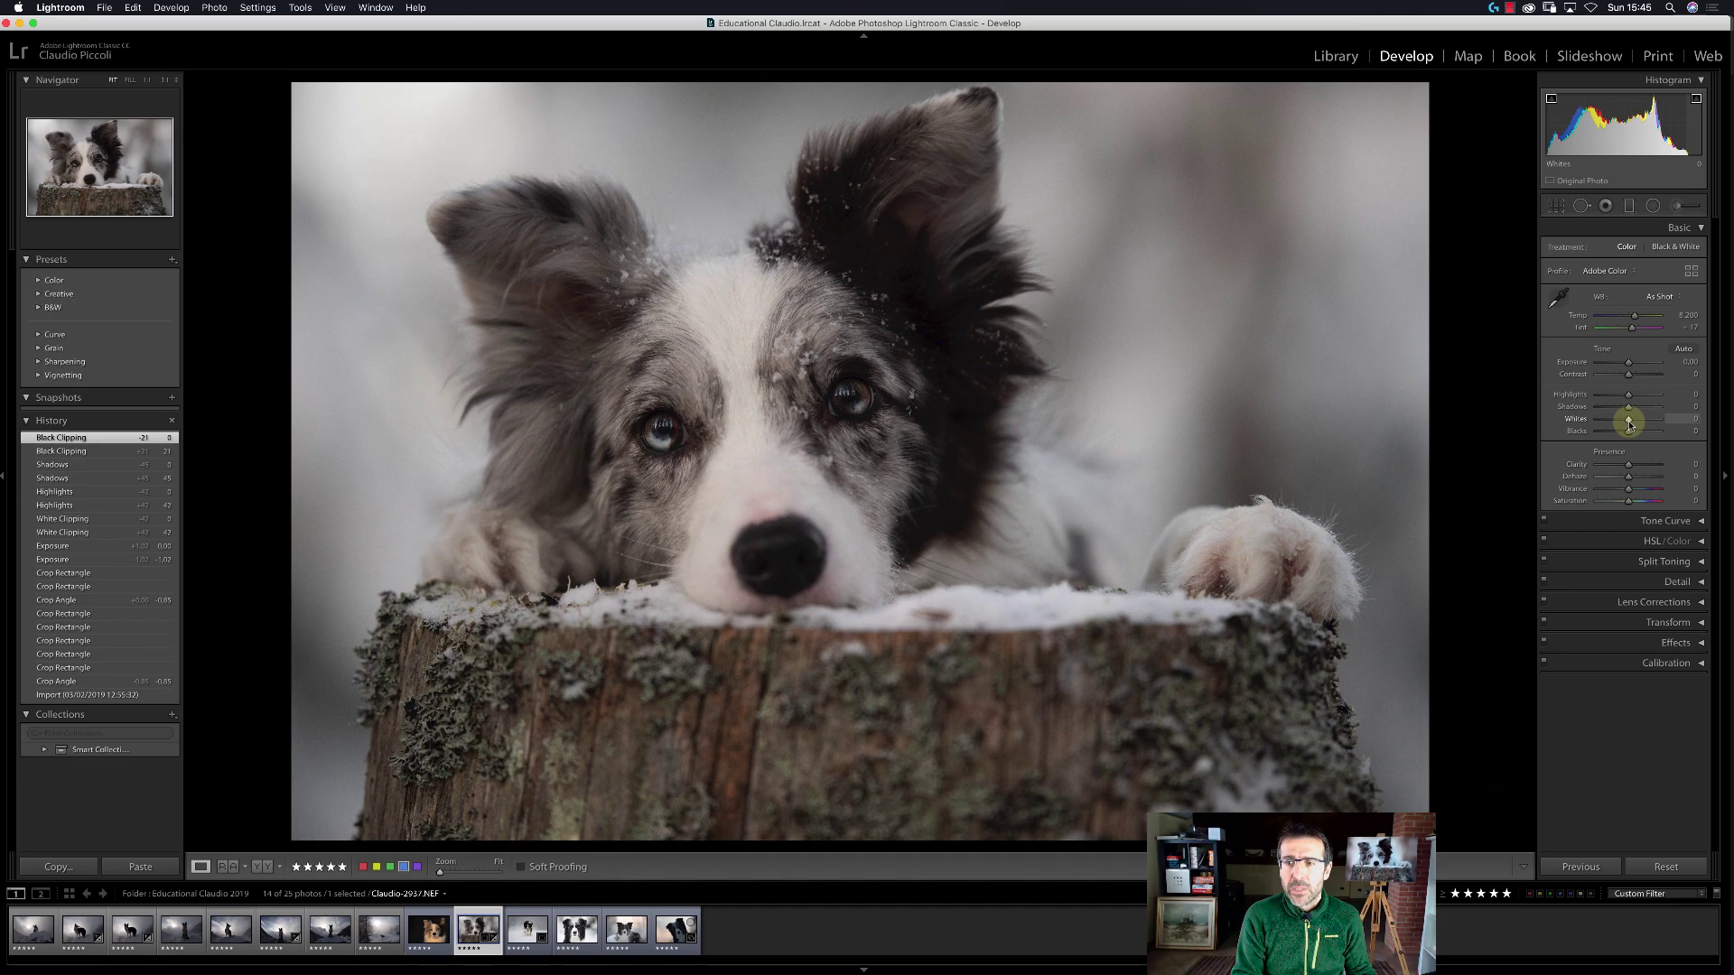
Drag Whites through +46 and +57, leaving it at +95 with the snow clipping.
left_click_drag(1631, 425, 1661, 423)
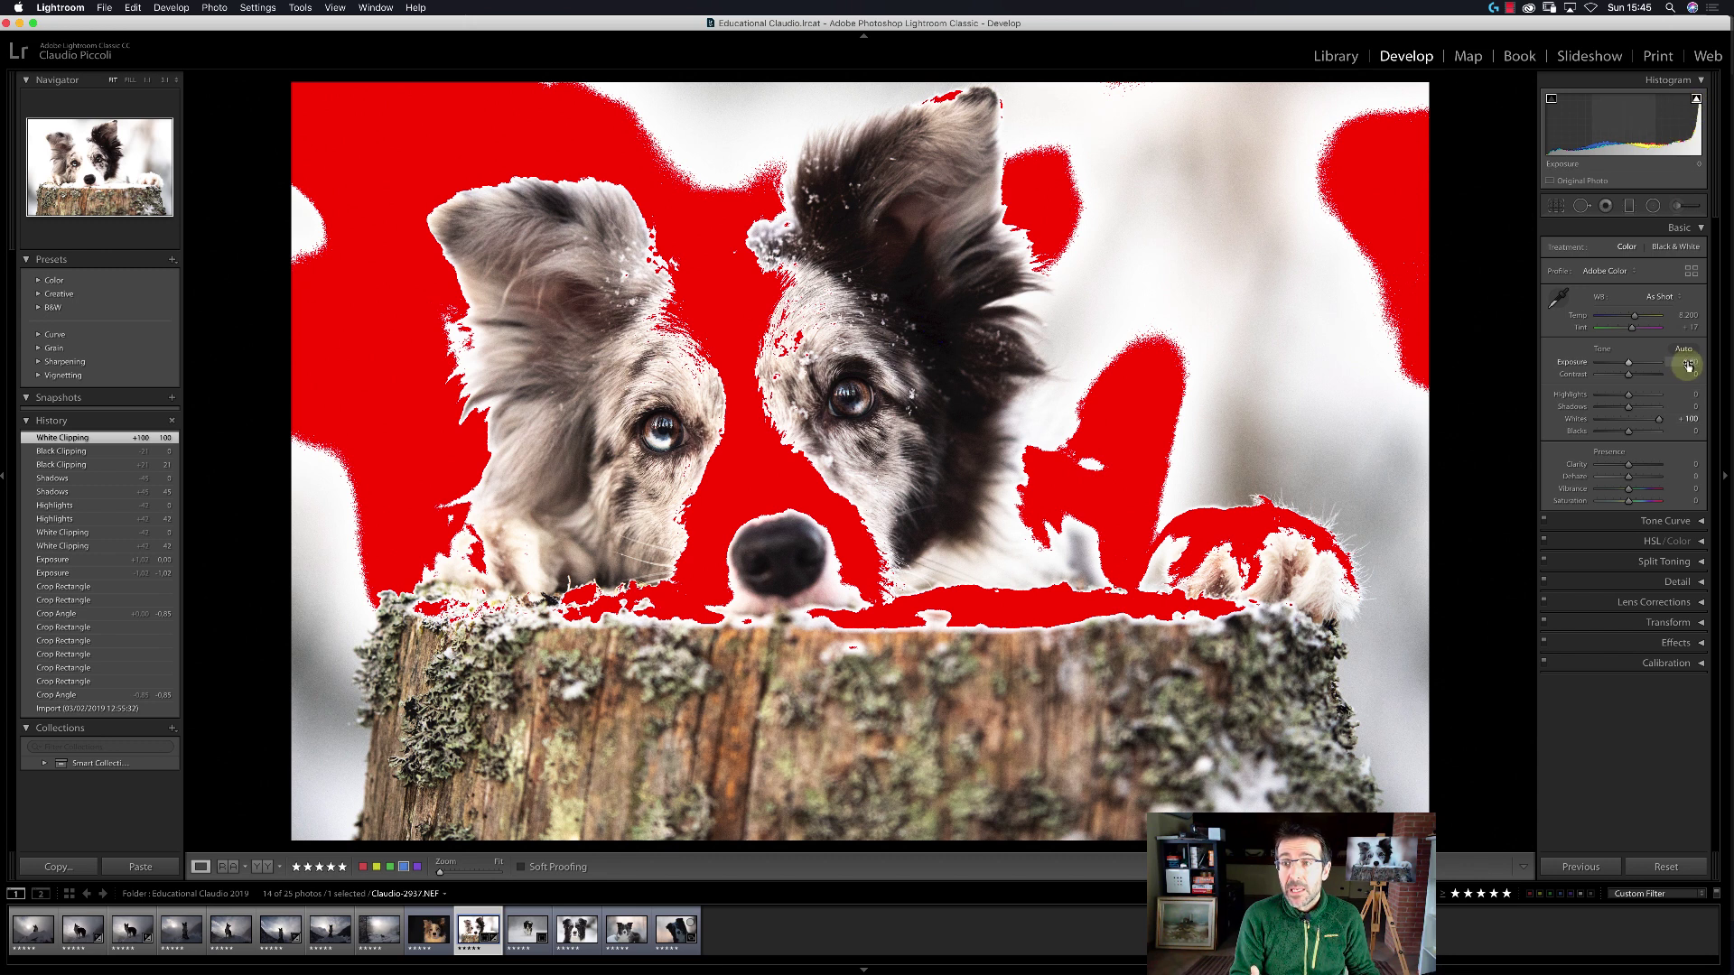
left_click_drag(1659, 423, 1643, 421)
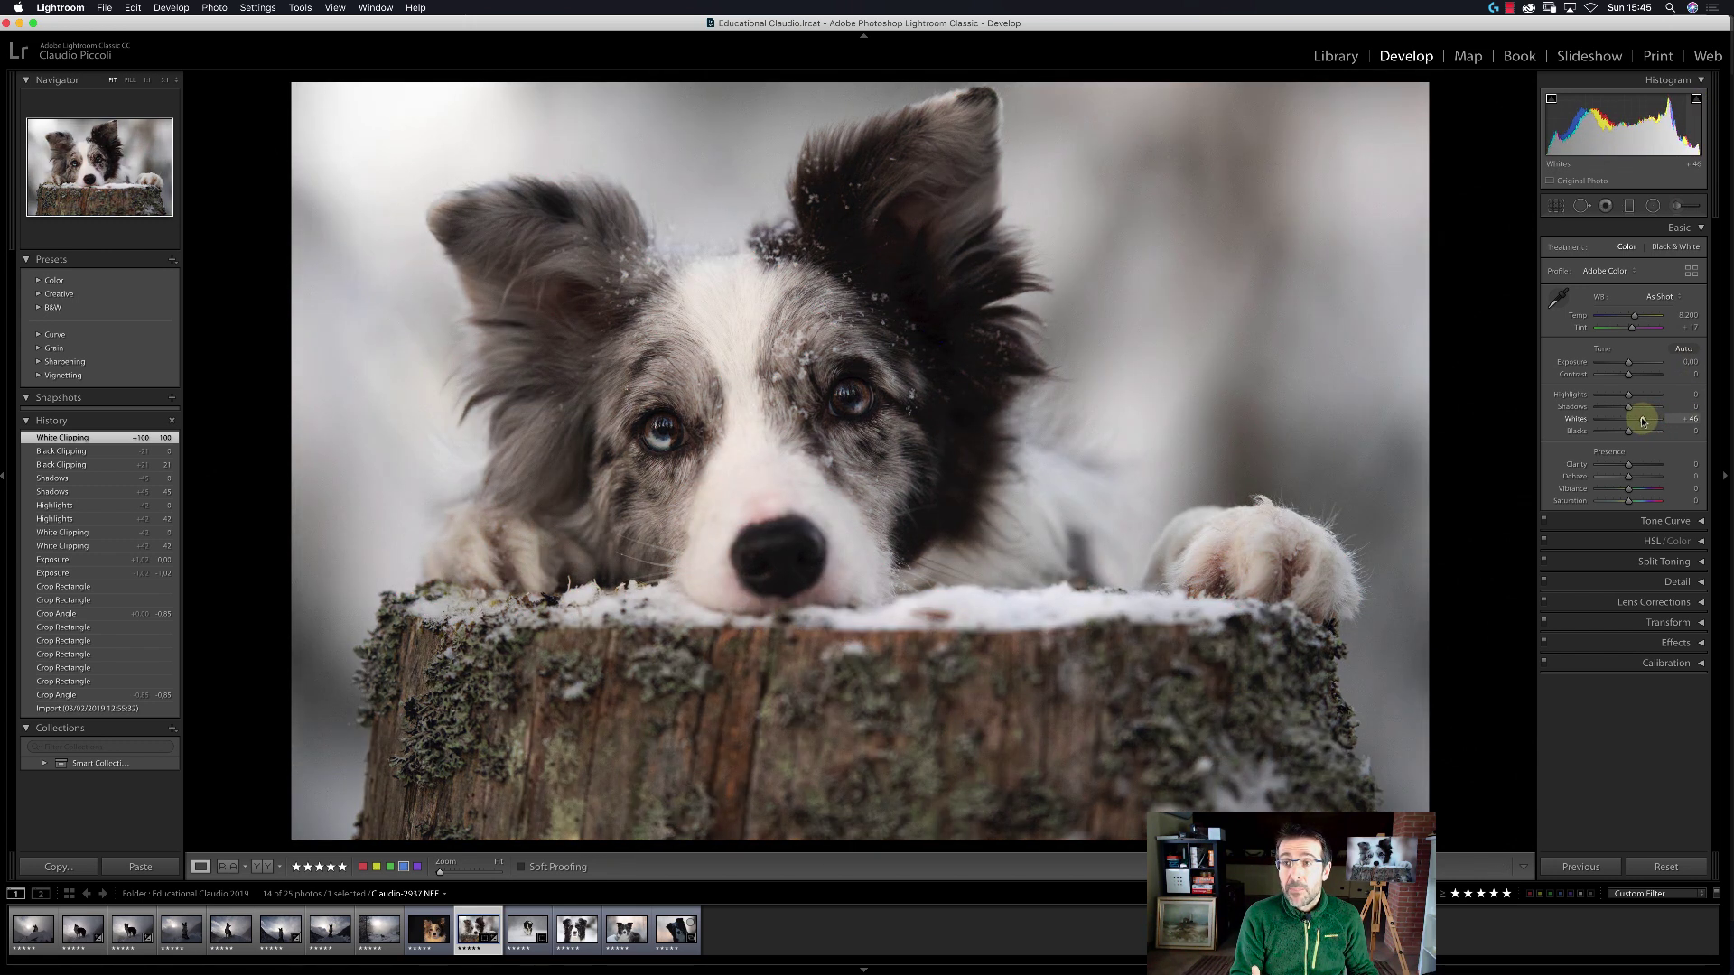
left_click_drag(1643, 421, 1647, 420)
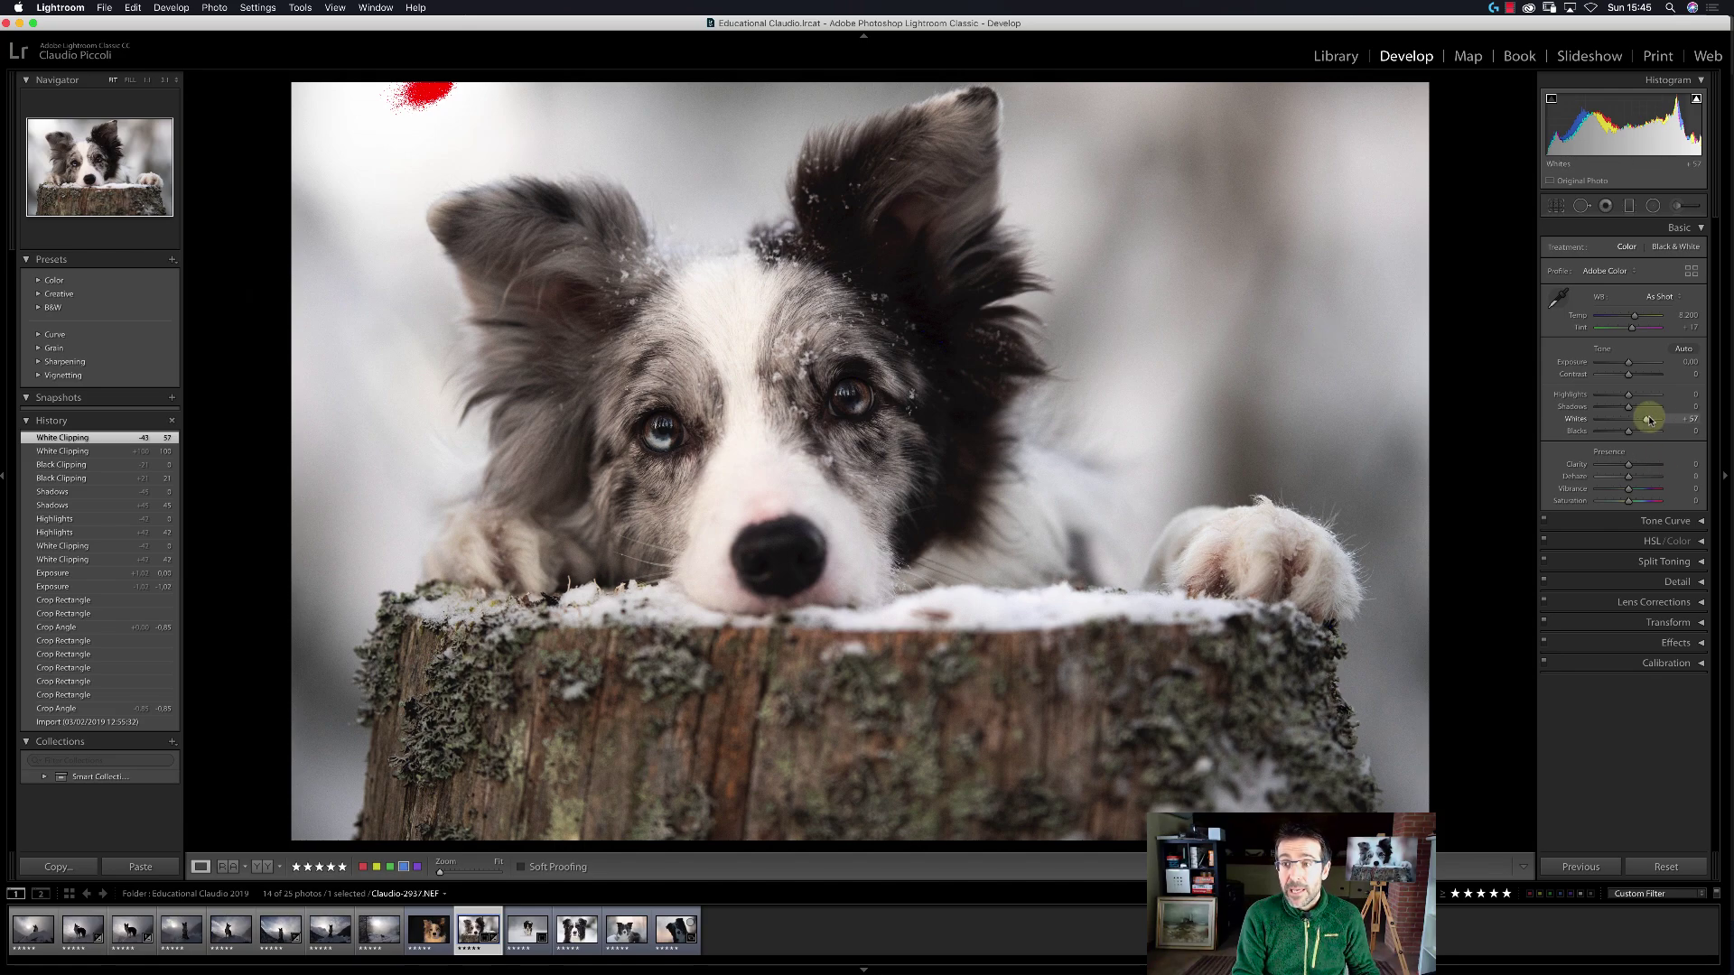
left_click_drag(1649, 420, 1659, 419)
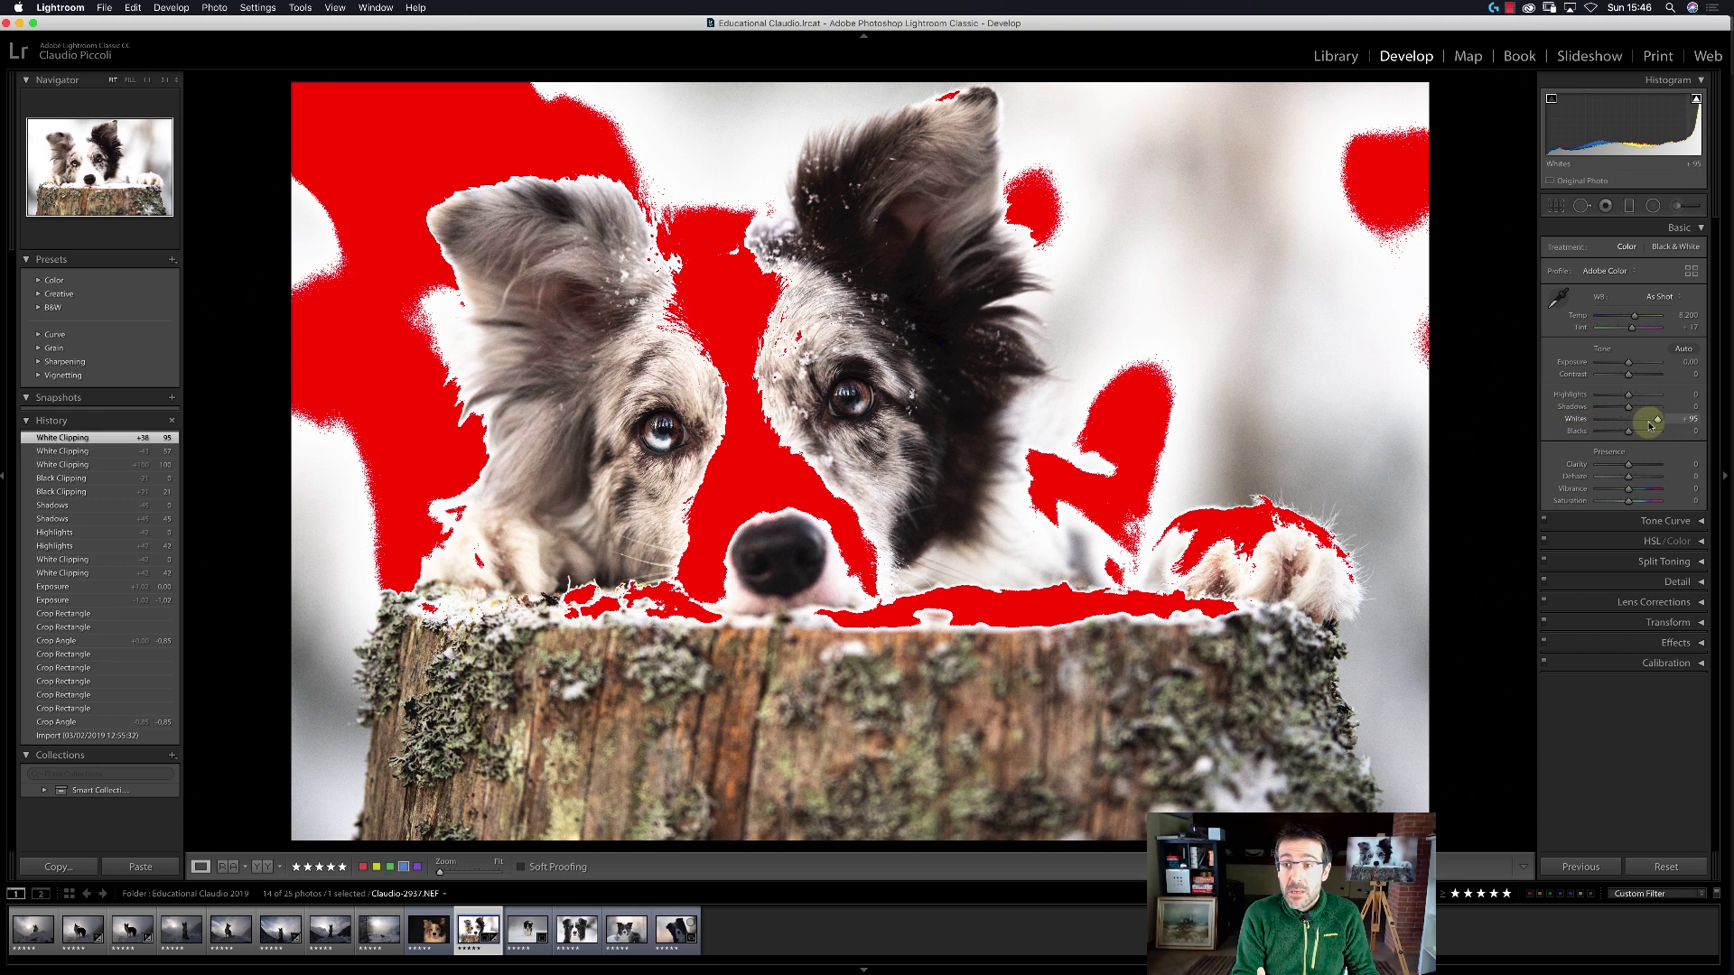
Test Whites at +13, then reset it back to 0.
double_click(1581, 425)
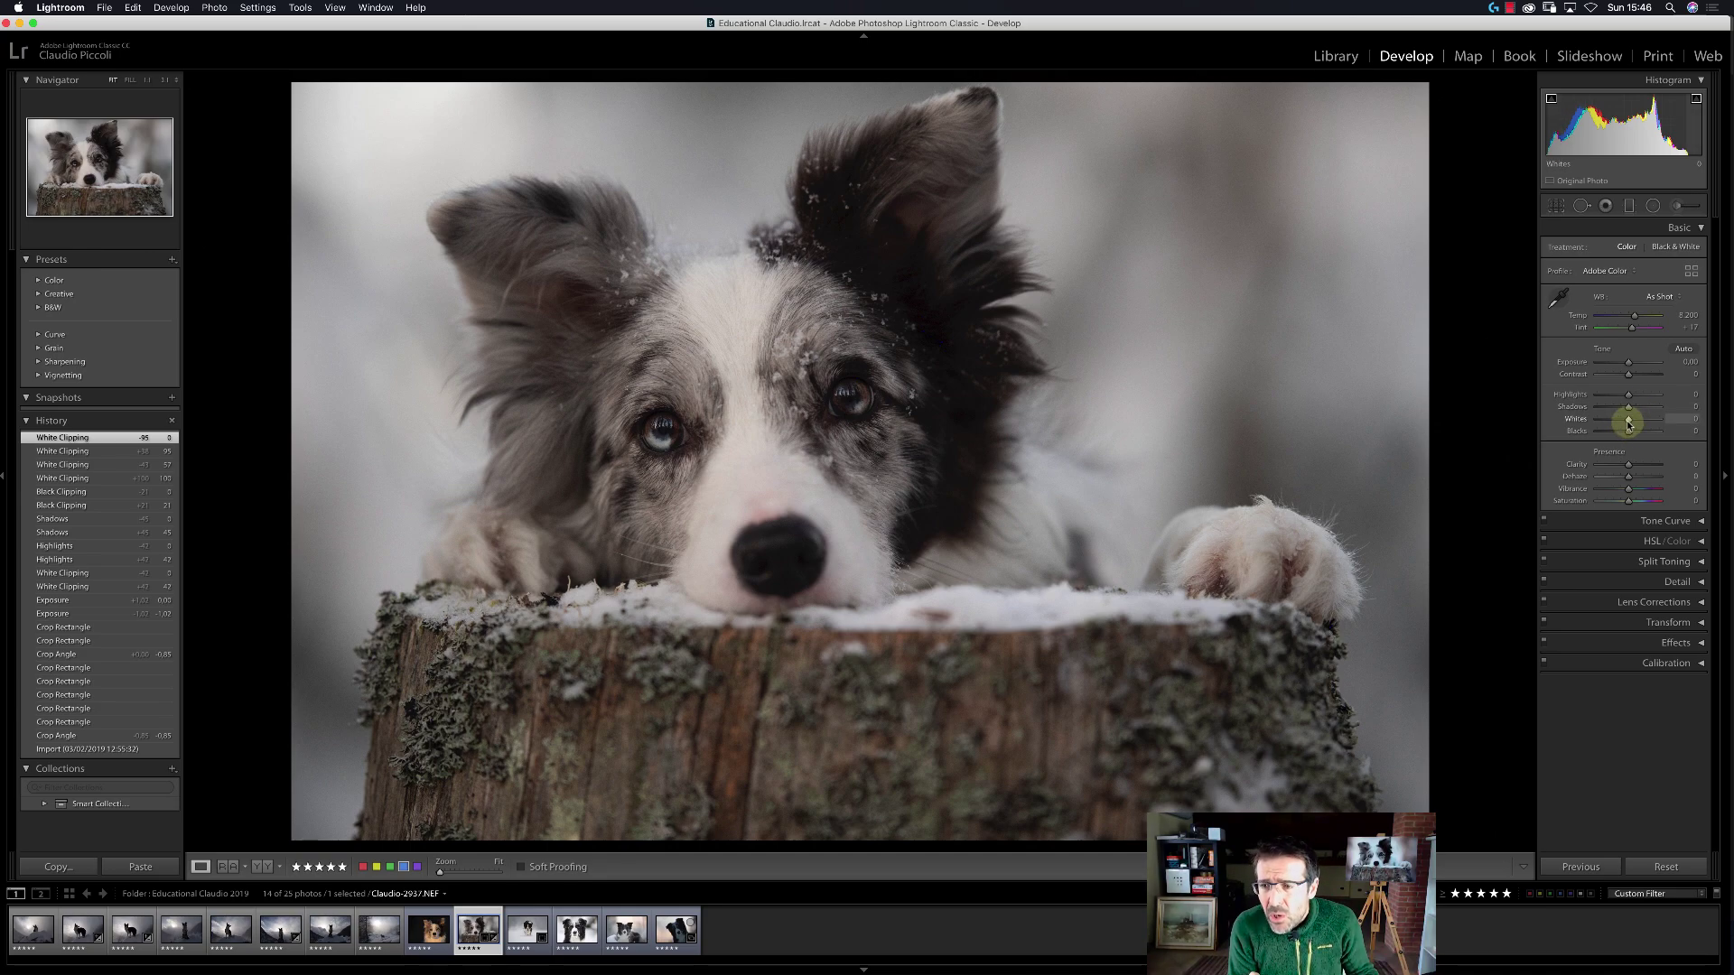
left_click_drag(1630, 425, 1633, 419)
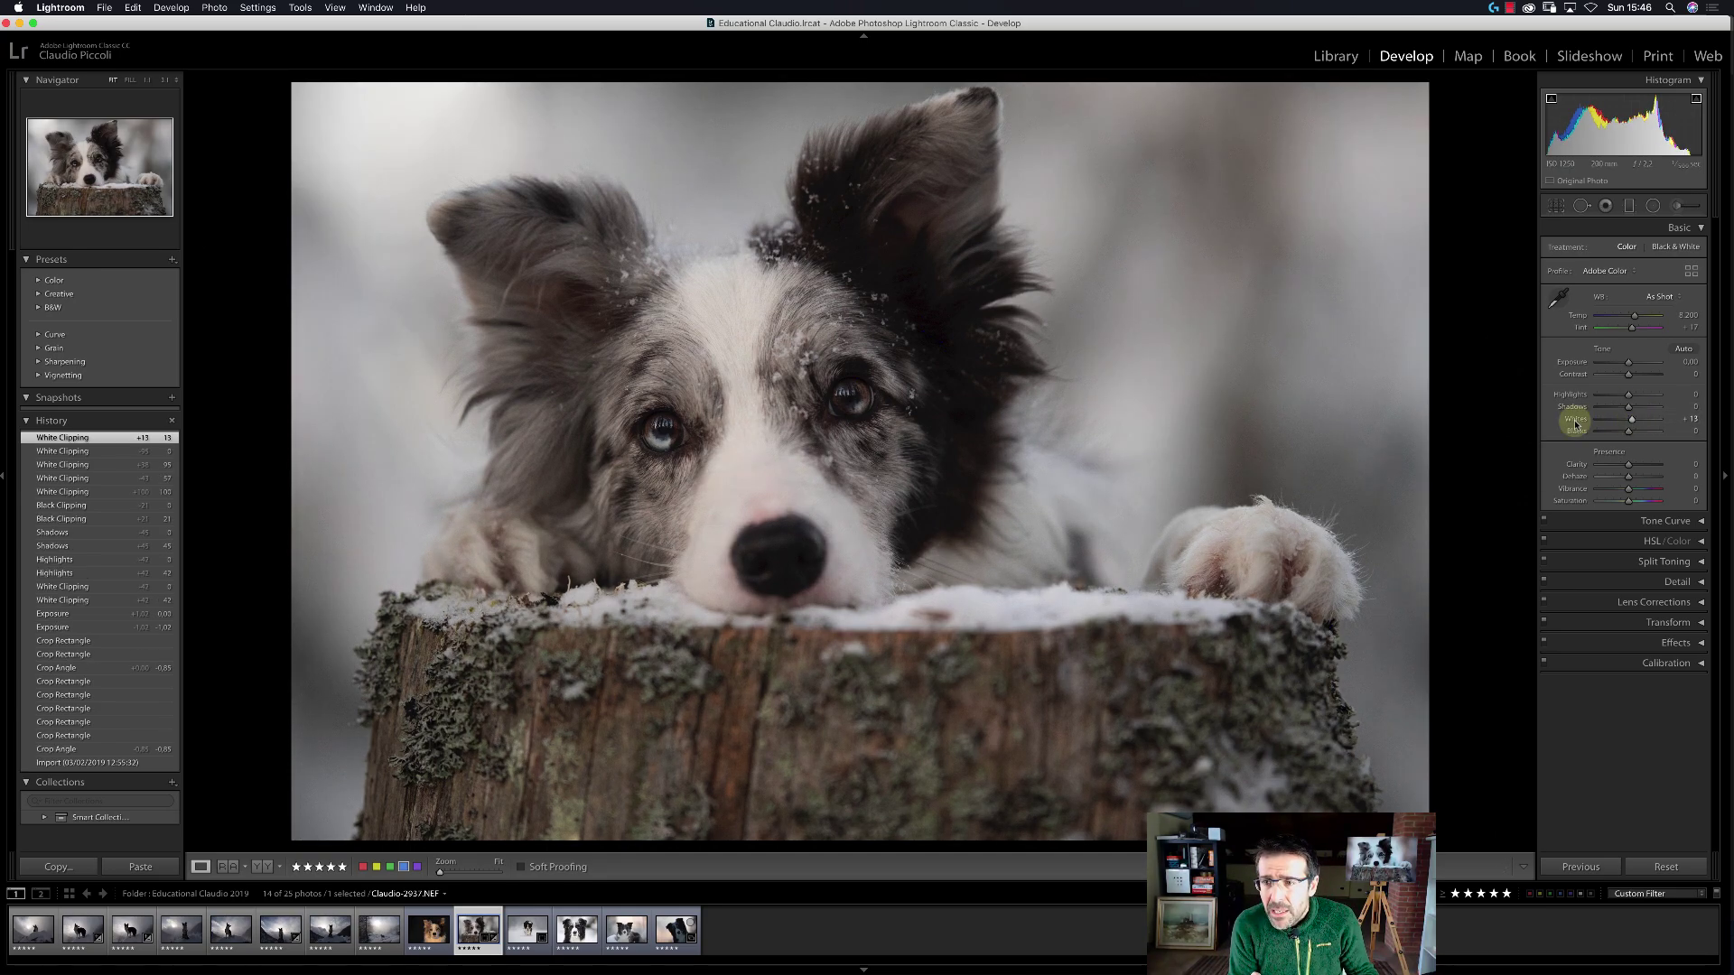
double_click(1574, 421)
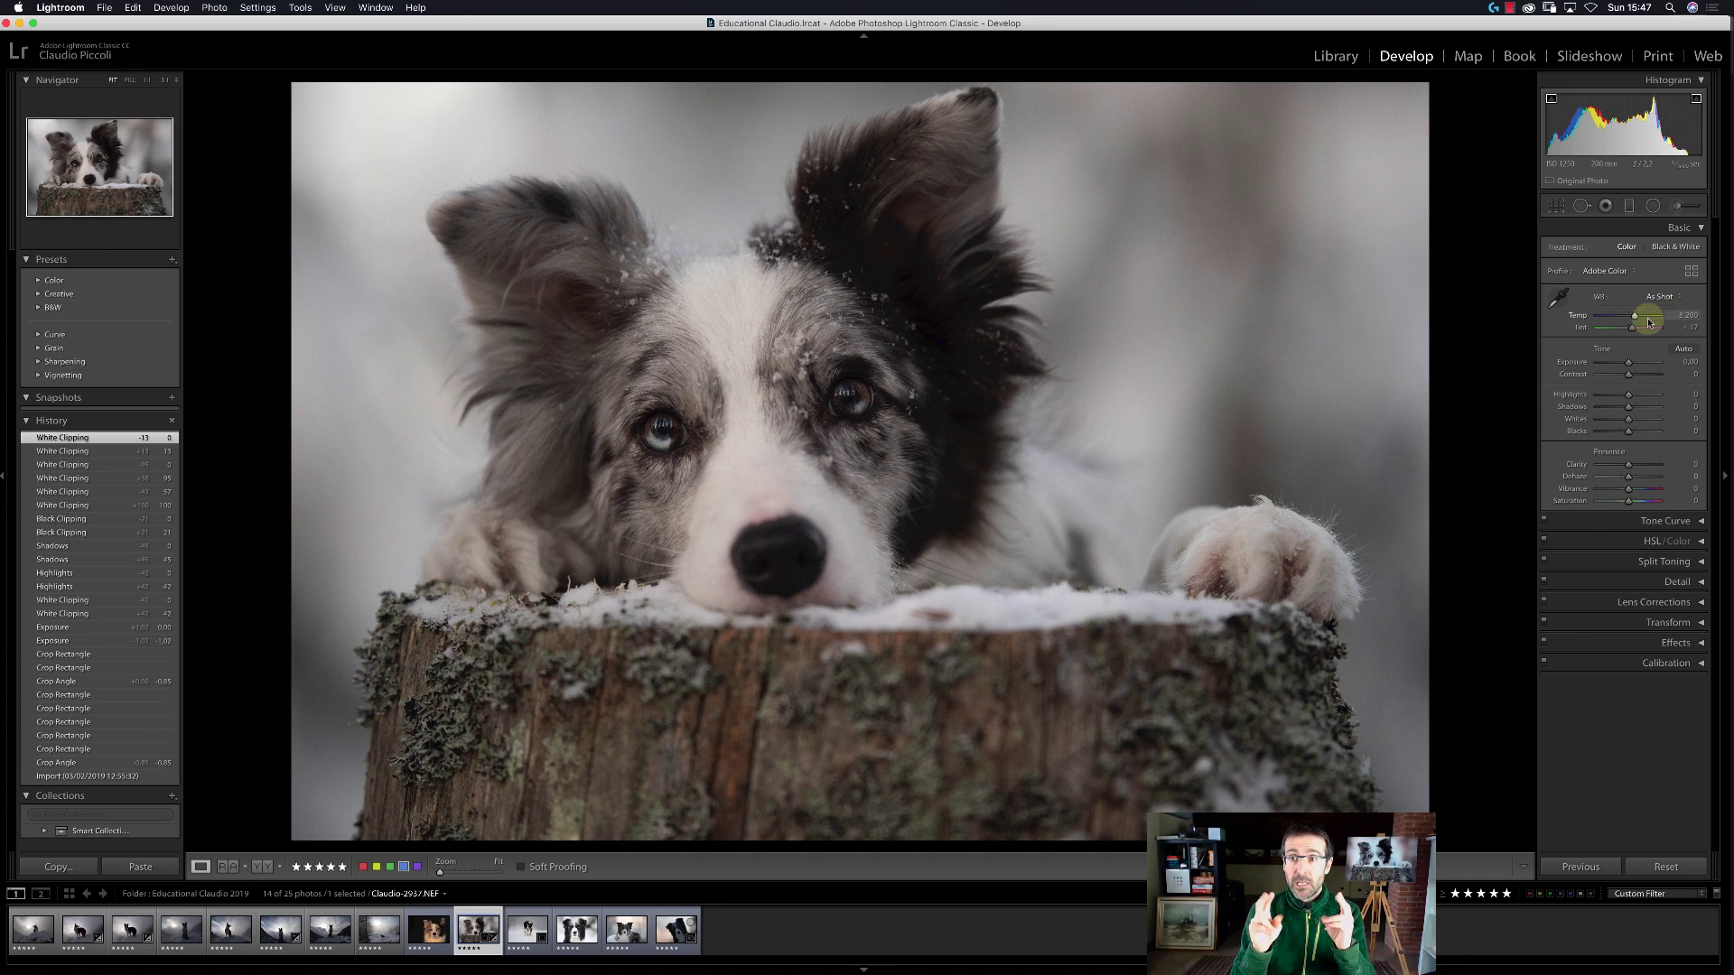
left_click(1566, 305)
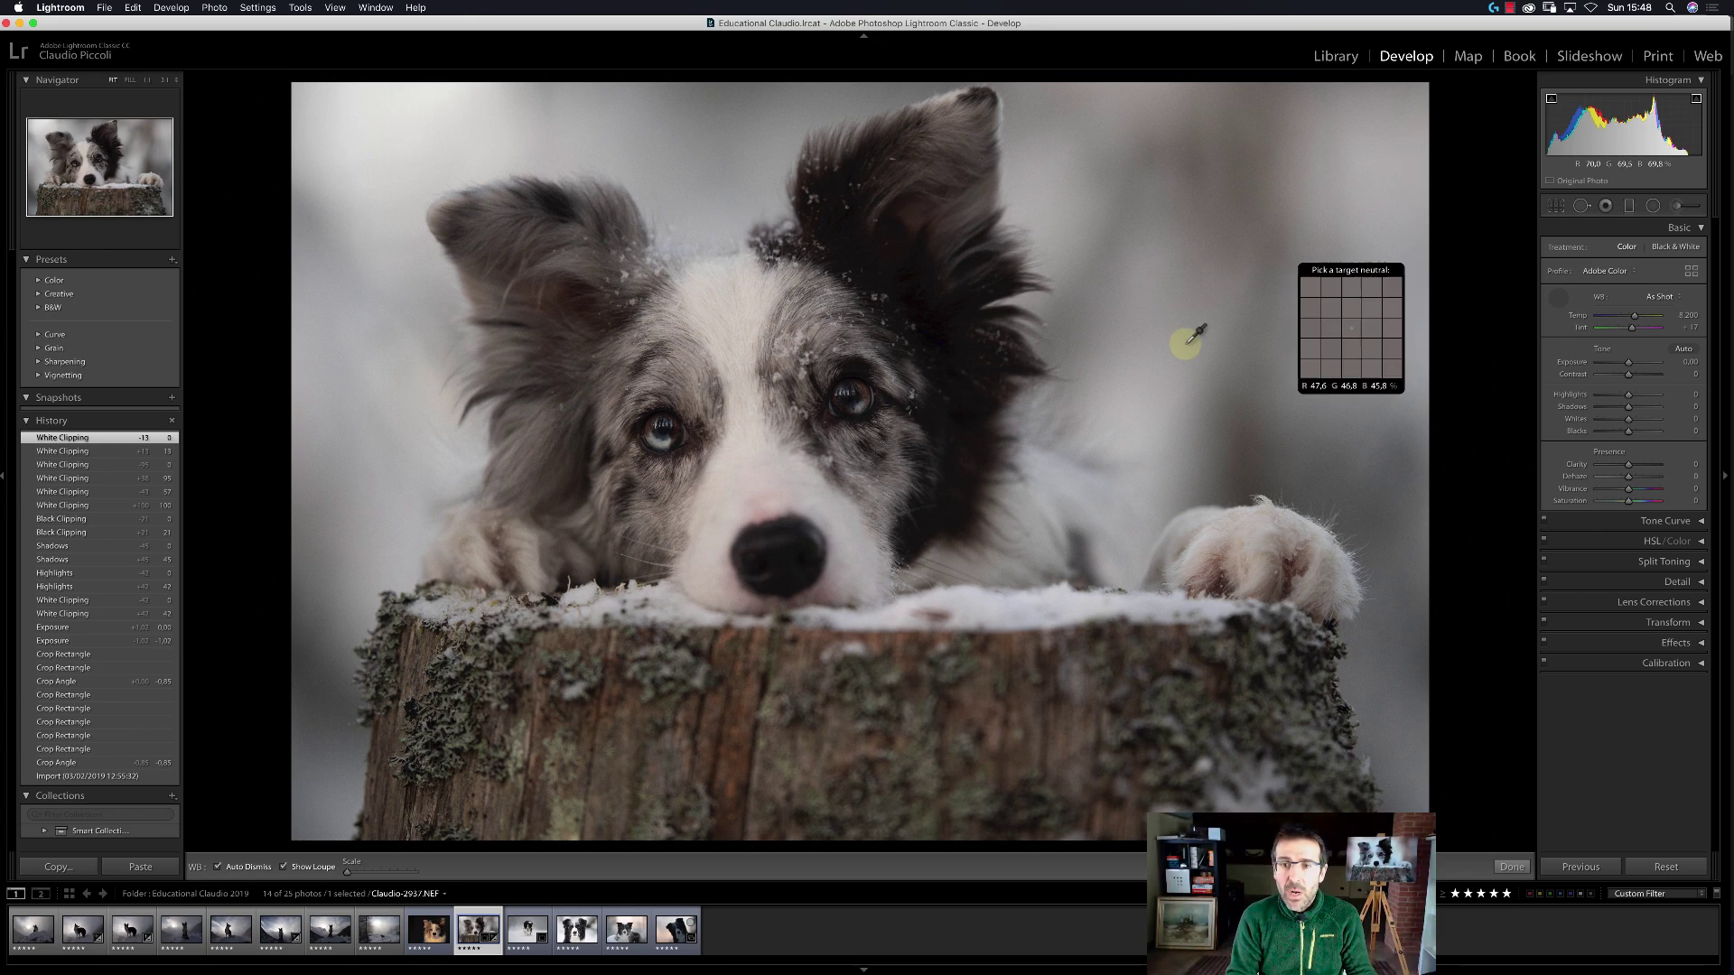
Set white balance from the dog's white forehead fur, then warm Temp to 8,200.
scroll(752, 414, "down", 2)
left_click(749, 421)
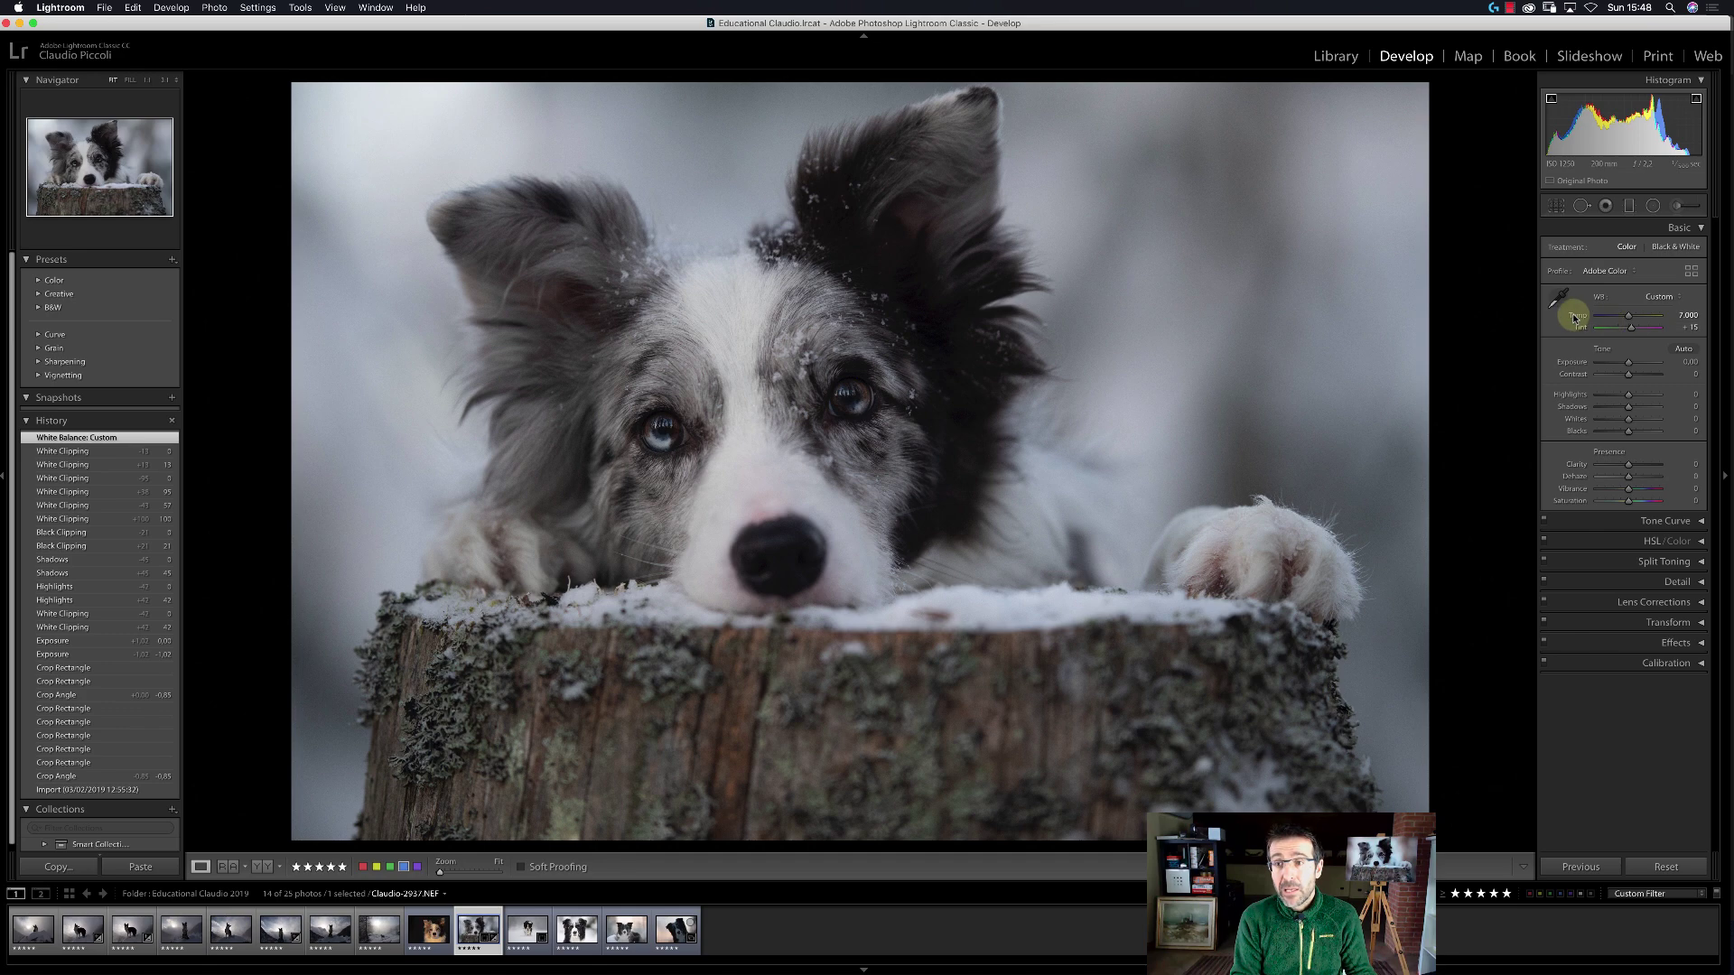
key("Return")
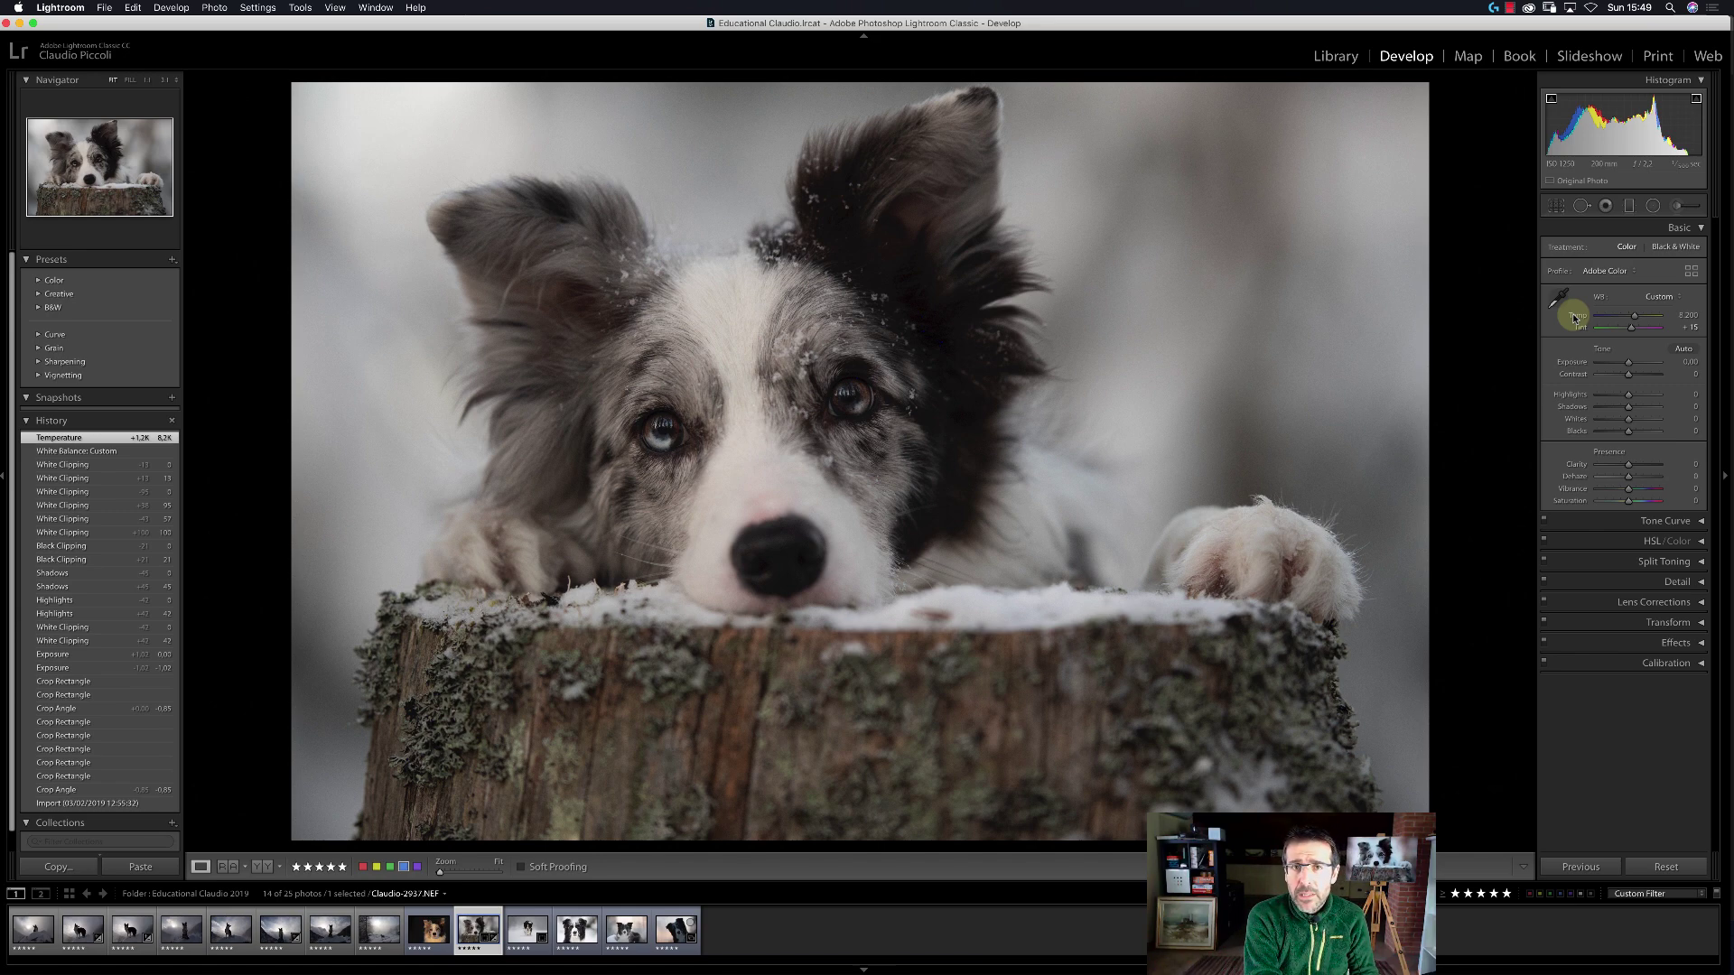
Compare Temp at 7,500 and 8,200, settling on 7,500.
key("shift")
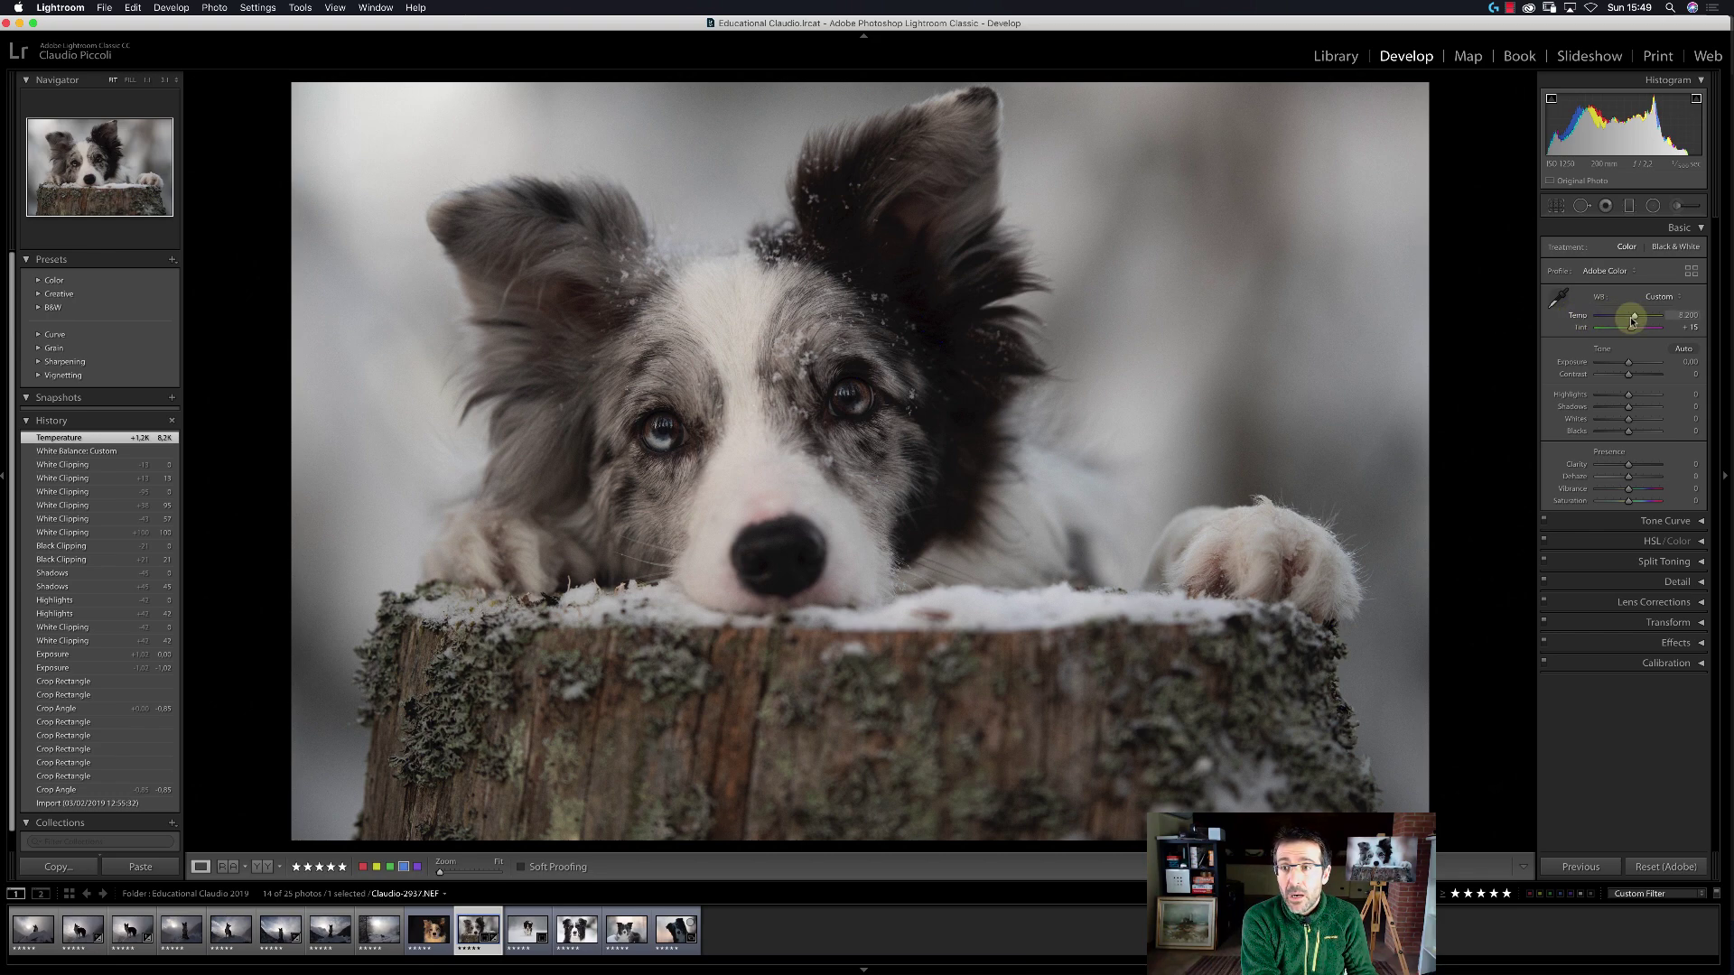
left_click_drag(1635, 318, 1631, 317)
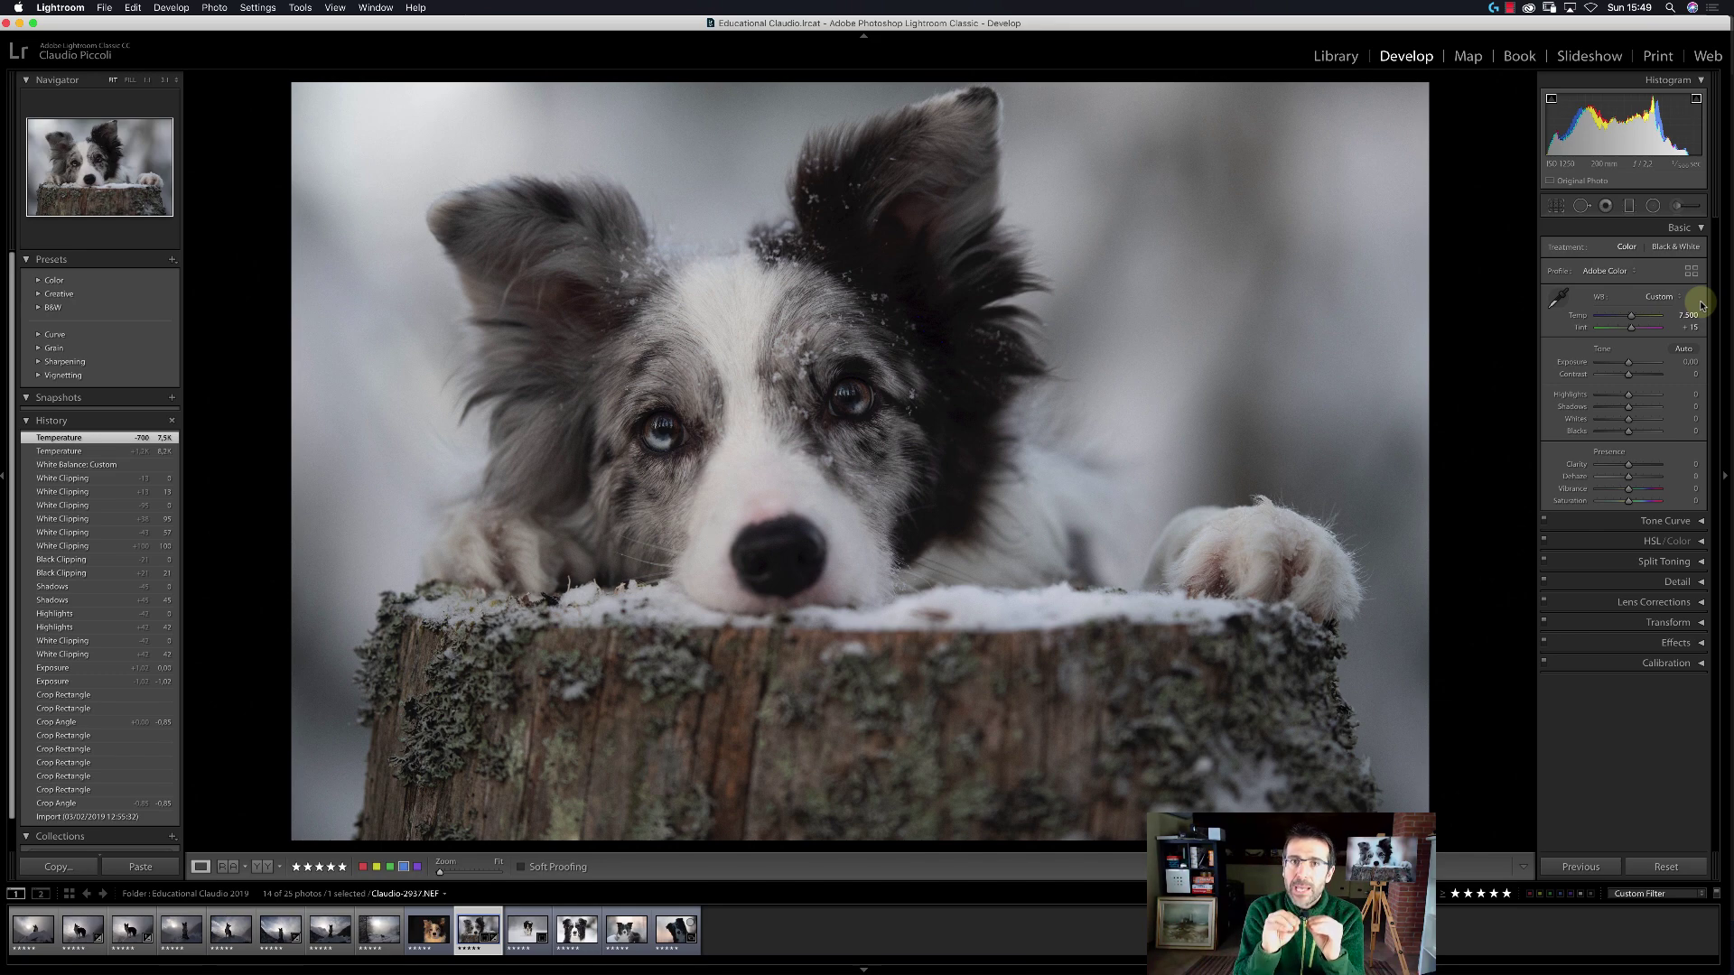
left_click(1633, 317)
left_click(1633, 317)
left_click_drag(1633, 317, 1636, 317)
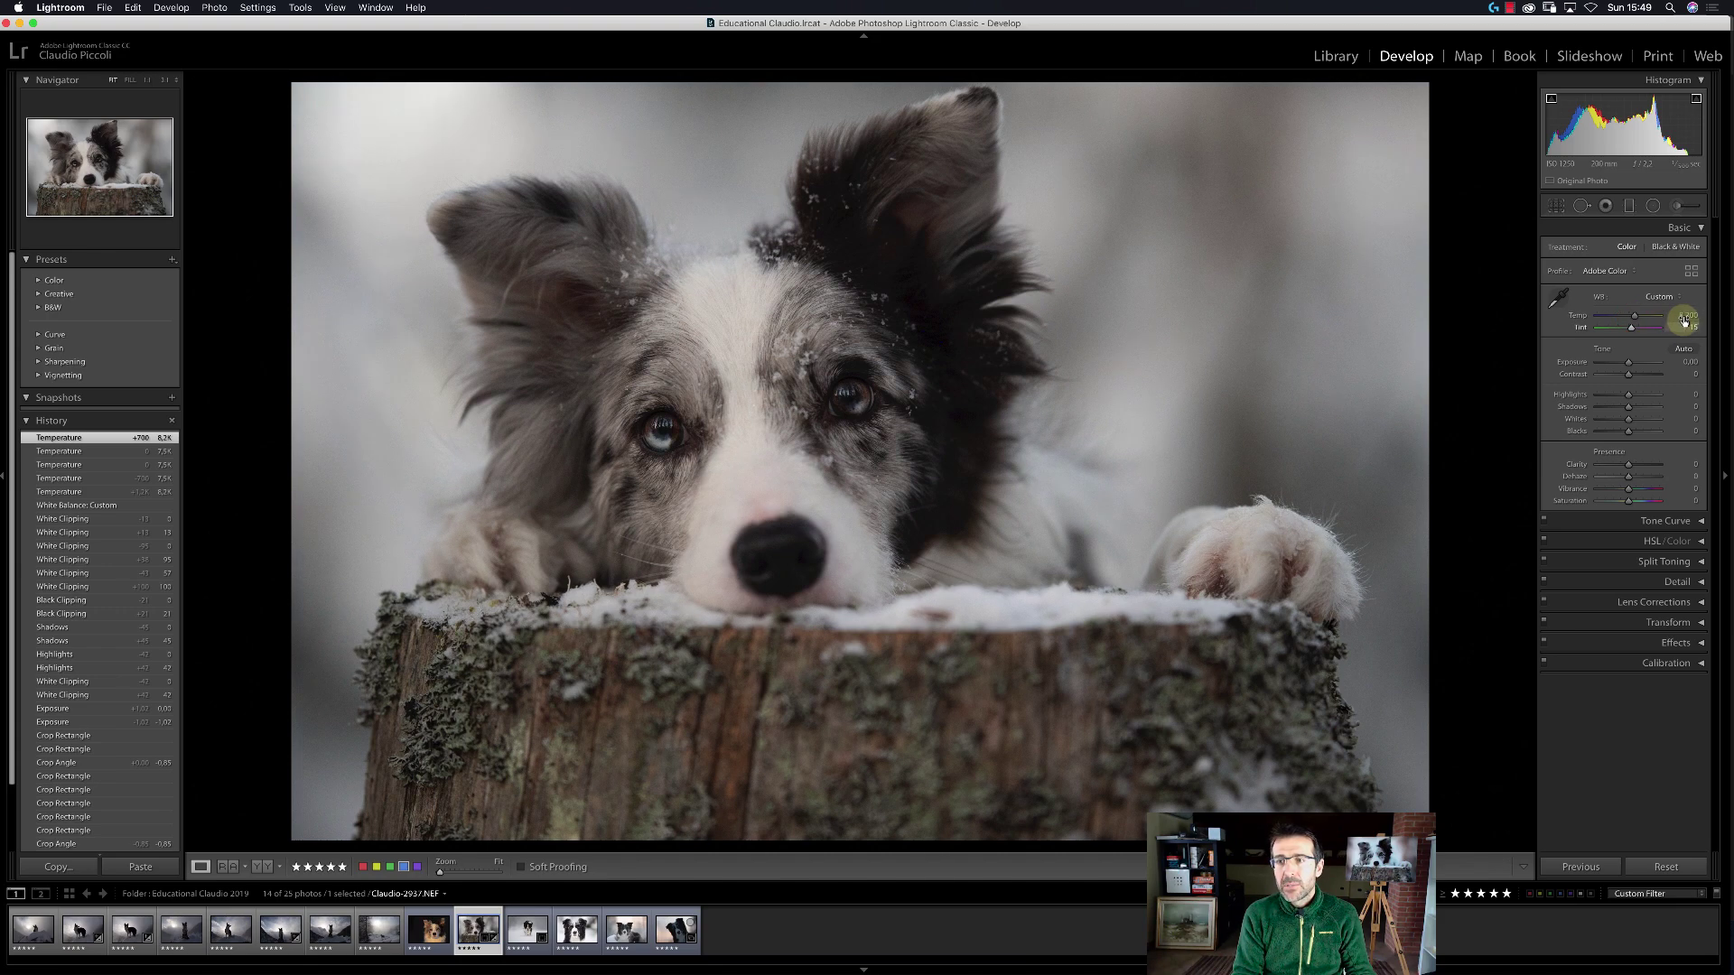
key("shift")
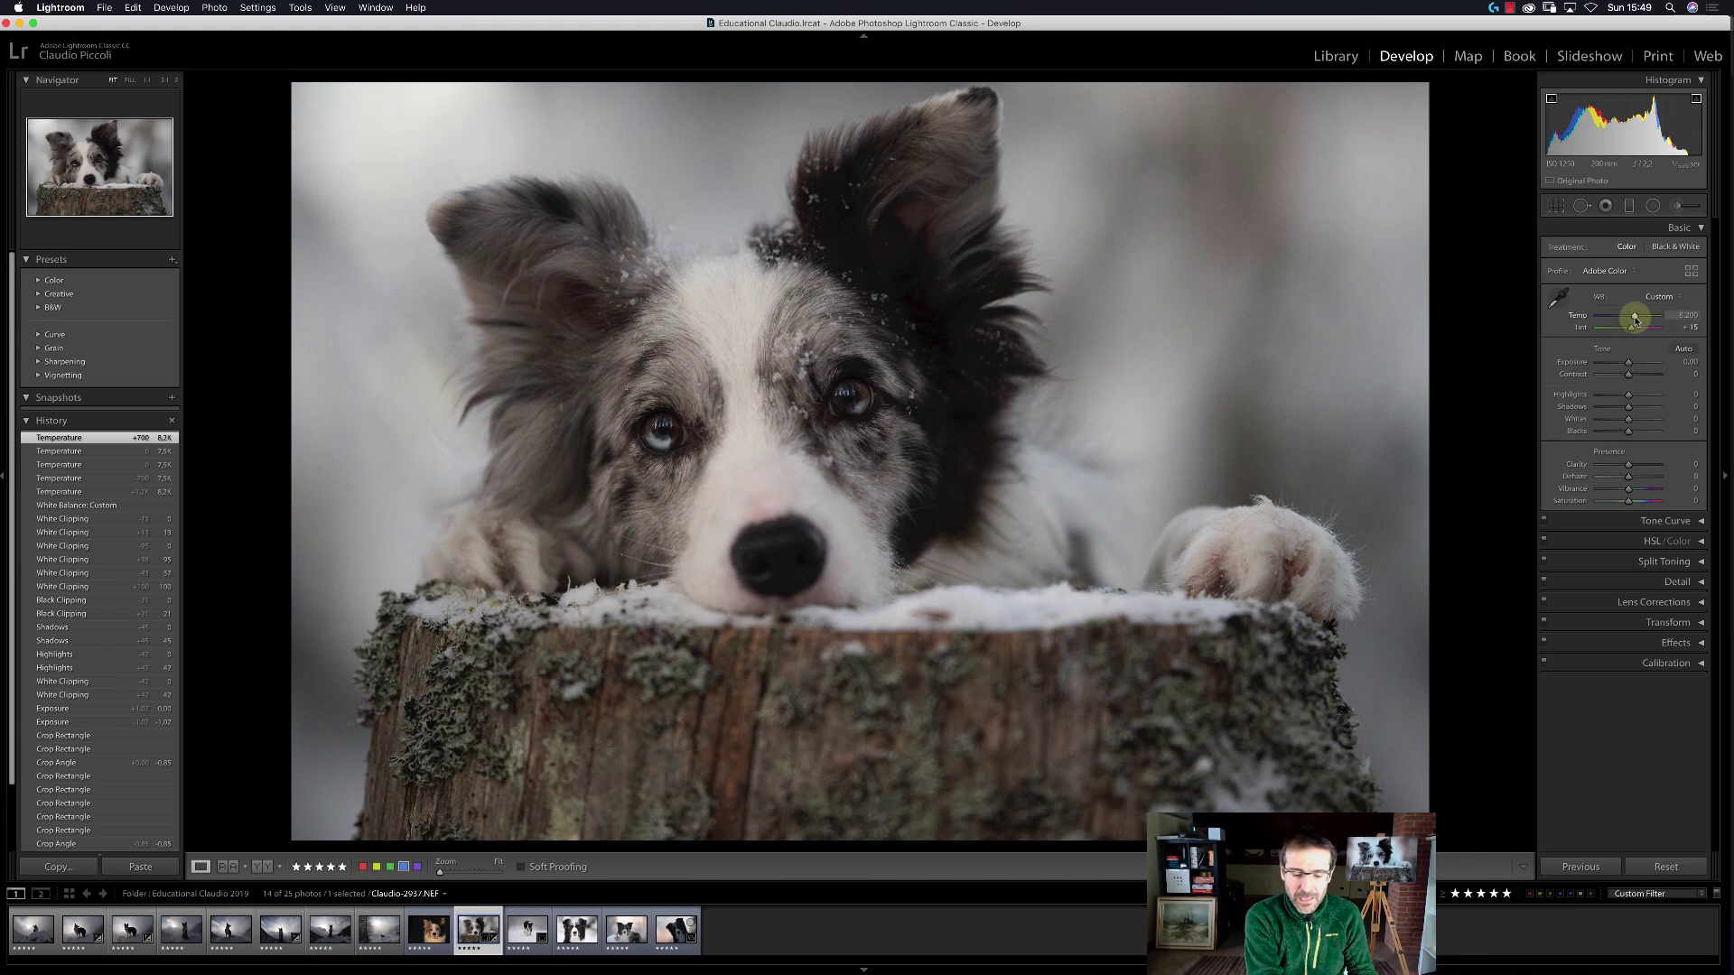
key("shift")
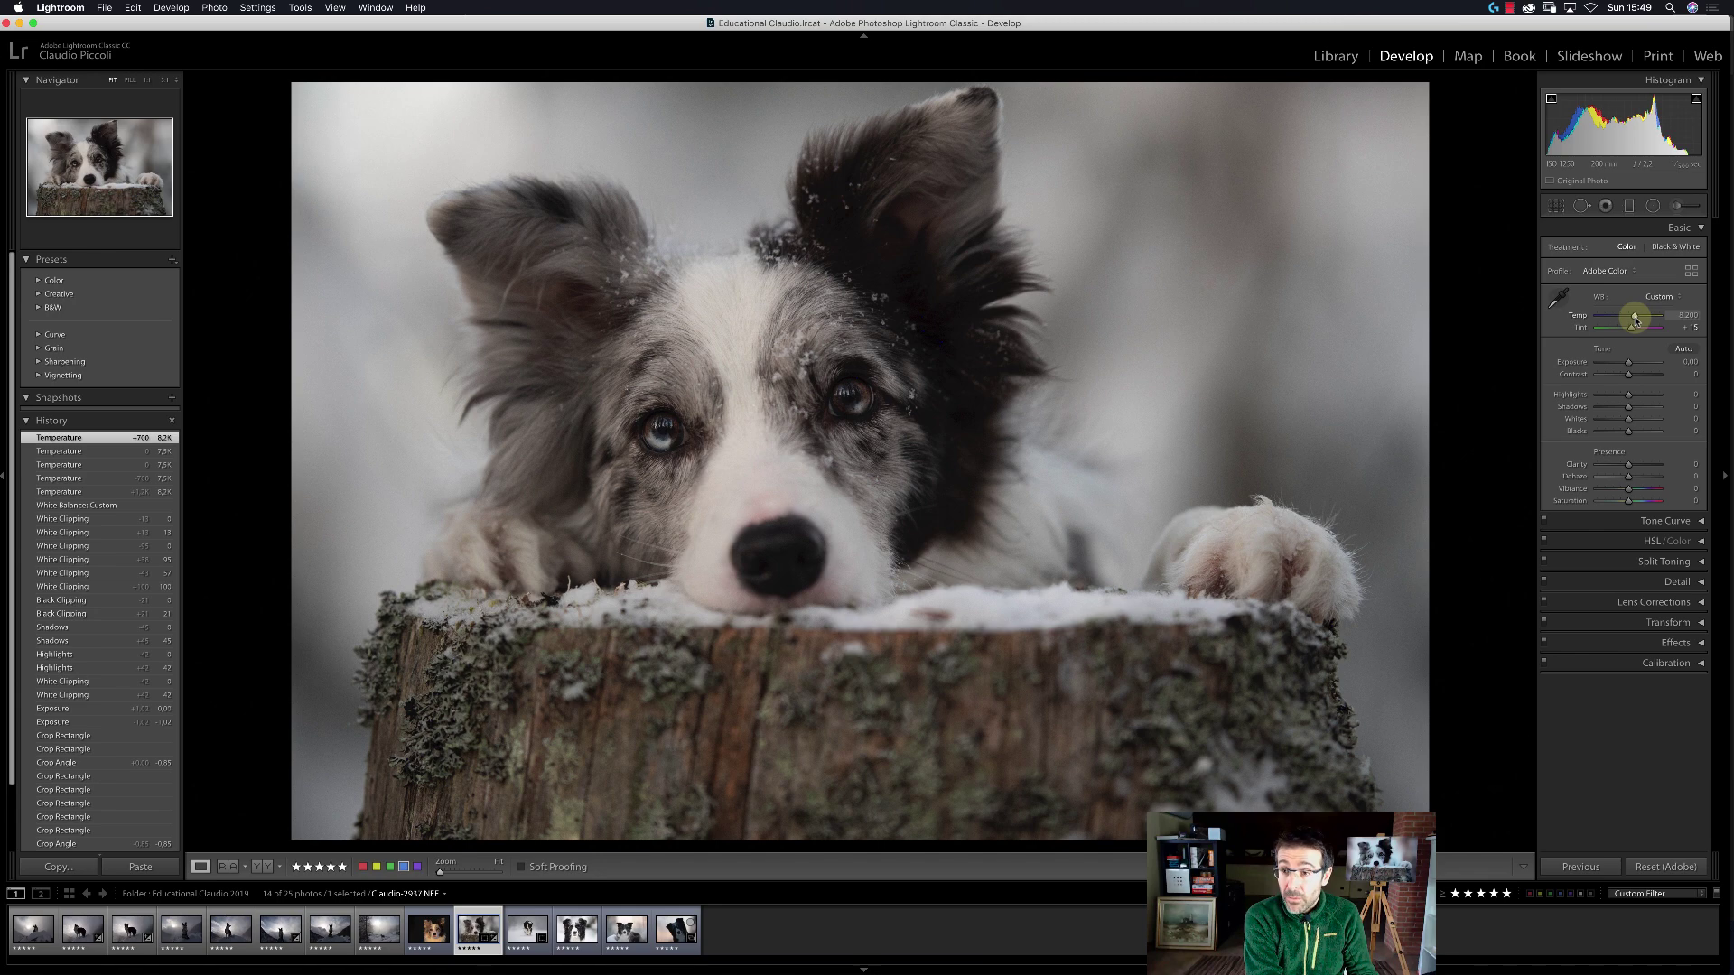
double_click(1635, 319, "shift")
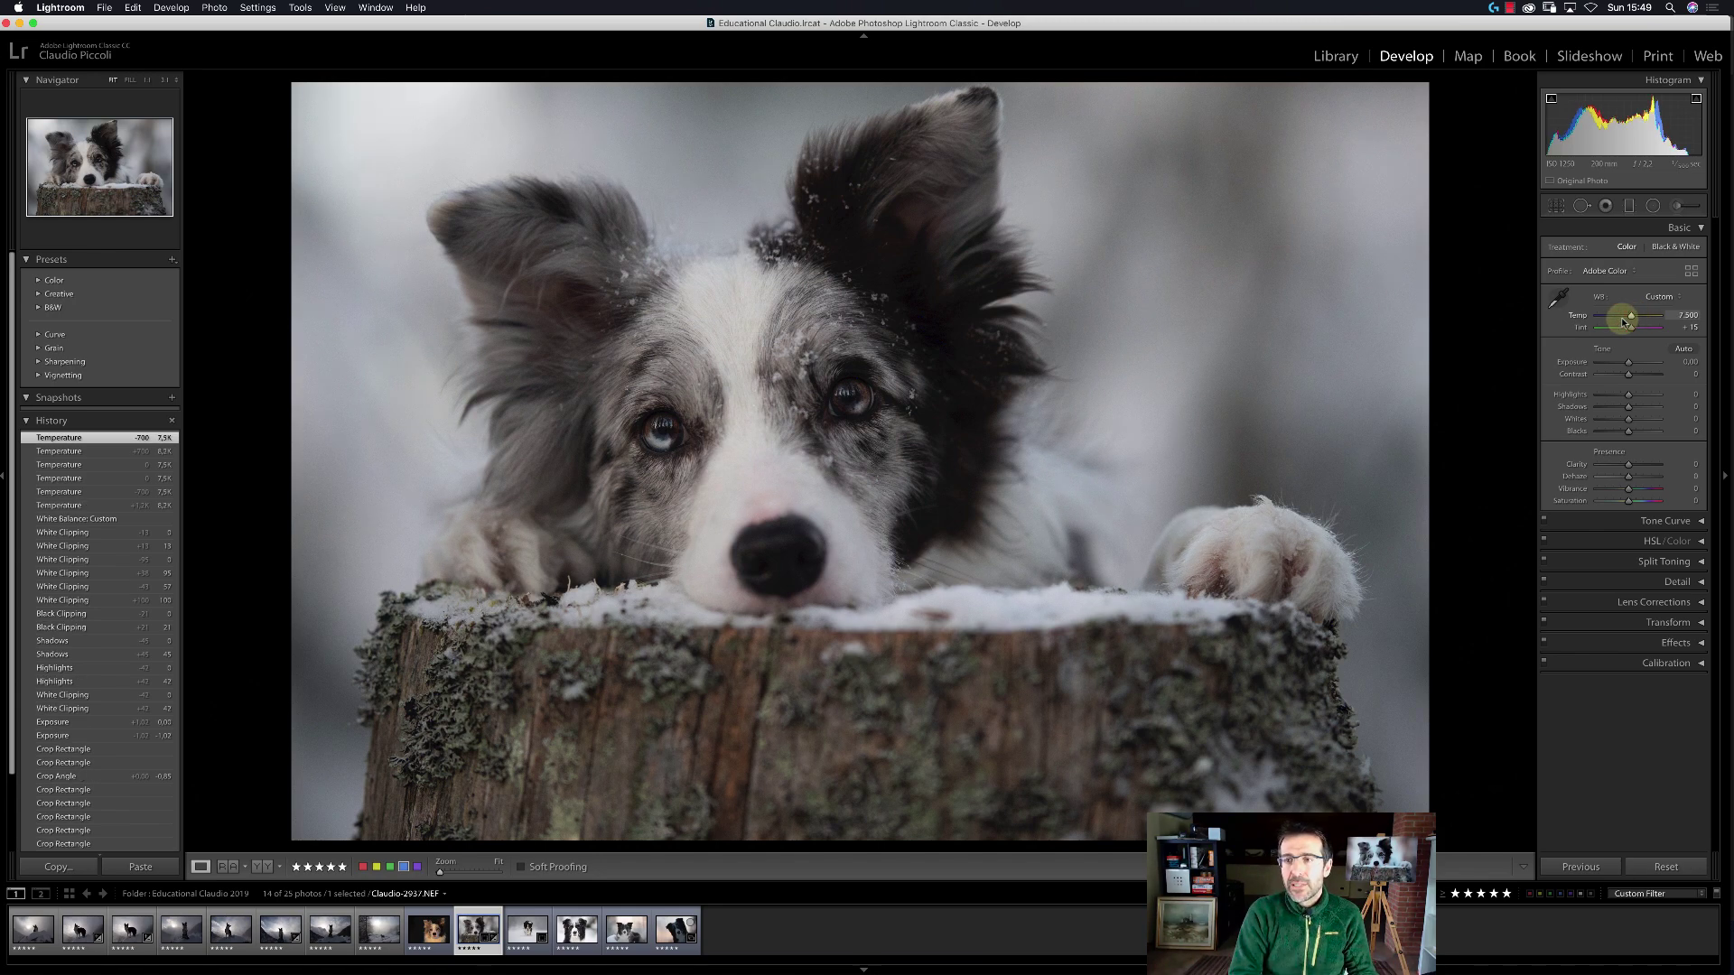
Sample the grey top-right background as neutral, giving Temp 7,650 and Tint +12.
left_click(1557, 298)
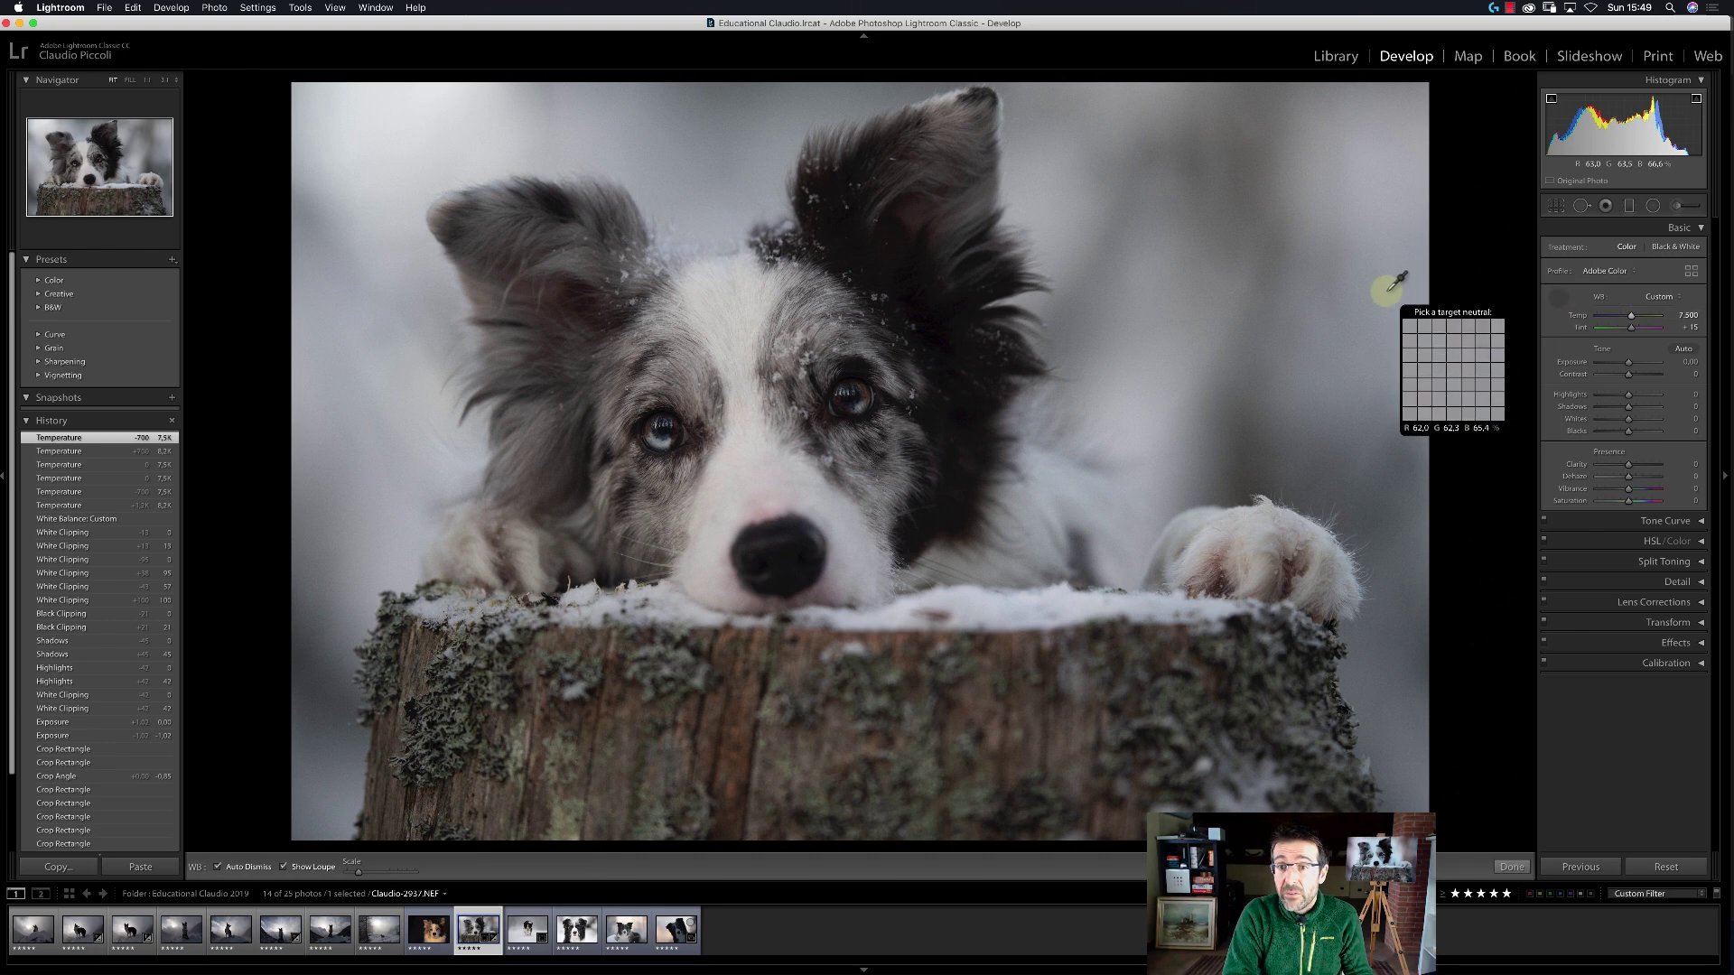
left_click(1423, 117)
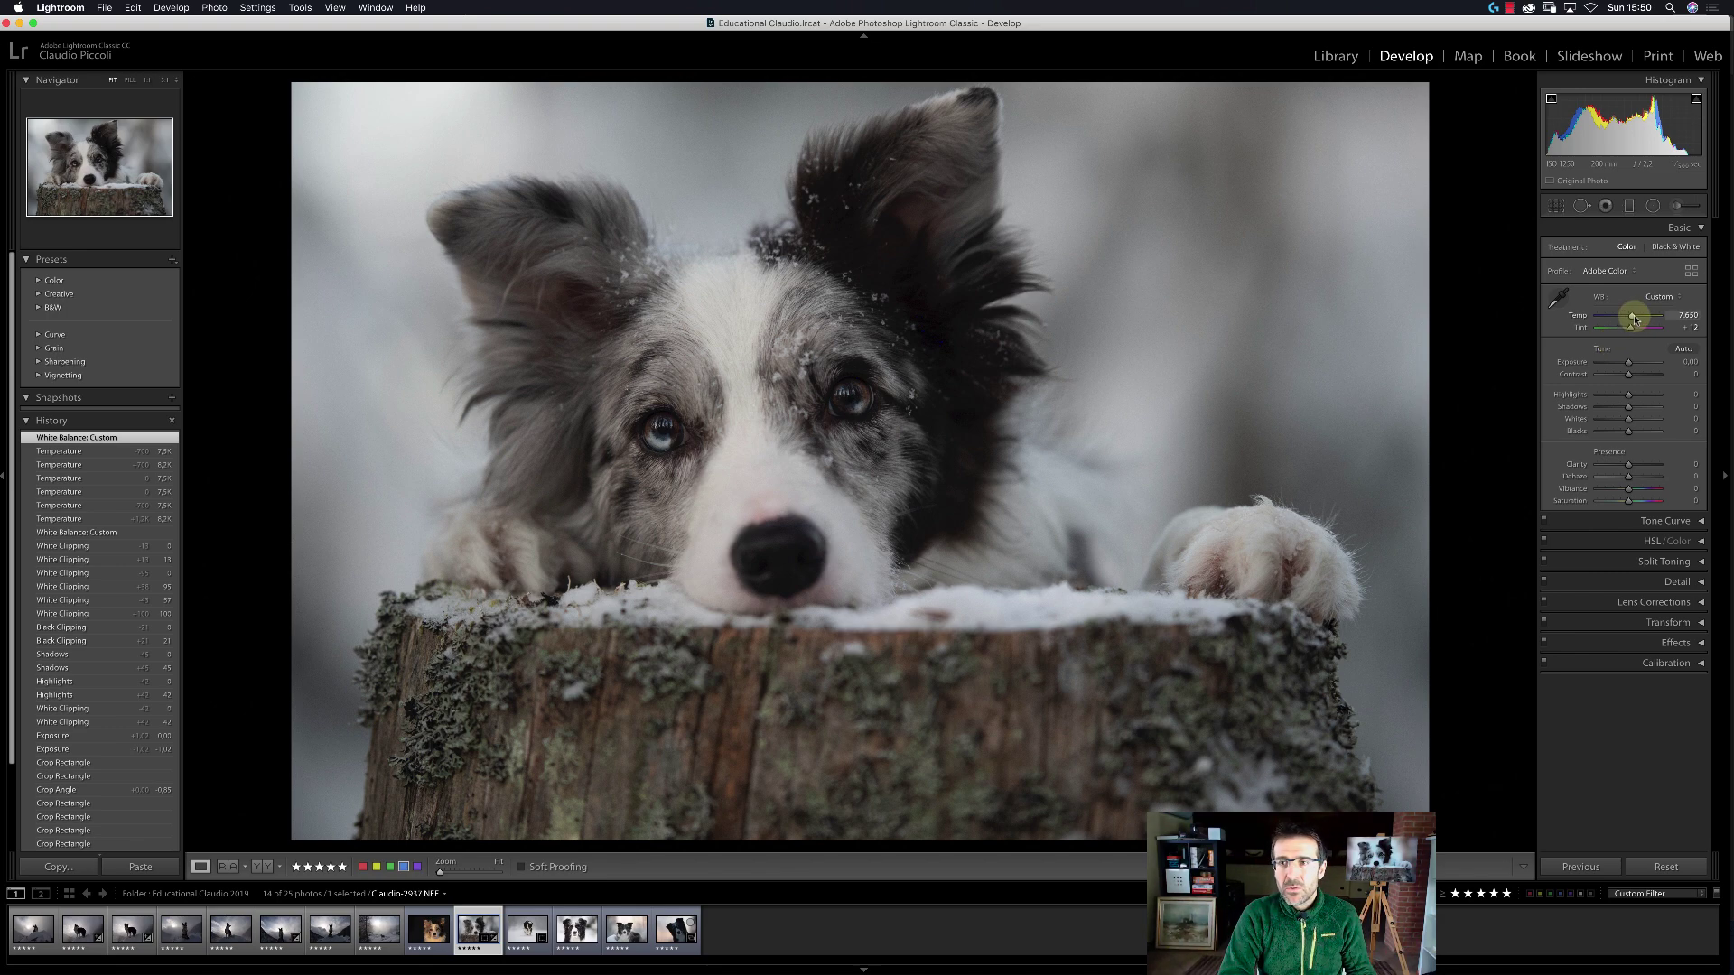
Try Temp at 5,620 and 15,027, then resample the grey background to land near 7,900.
left_click_drag(1632, 315, 1623, 319)
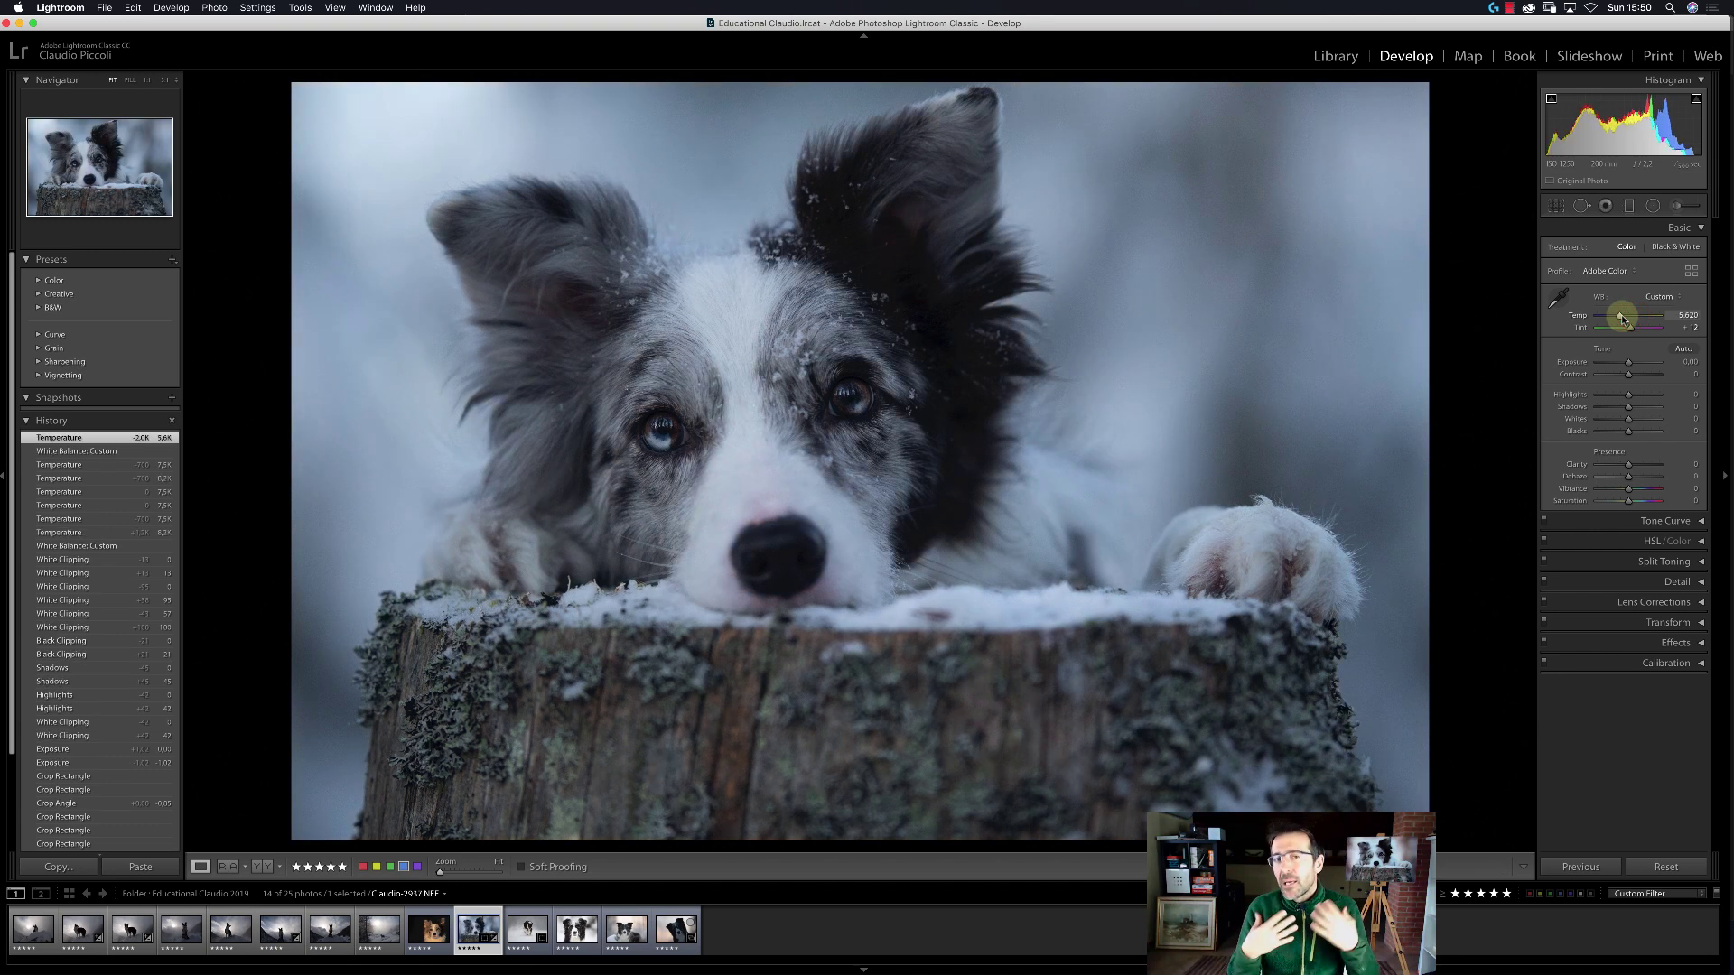
mouse_move(1623, 319)
left_mouse_down()
mouse_move(1649, 323)
mouse_move(1635, 318)
left_mouse_up()
left_click(1558, 298)
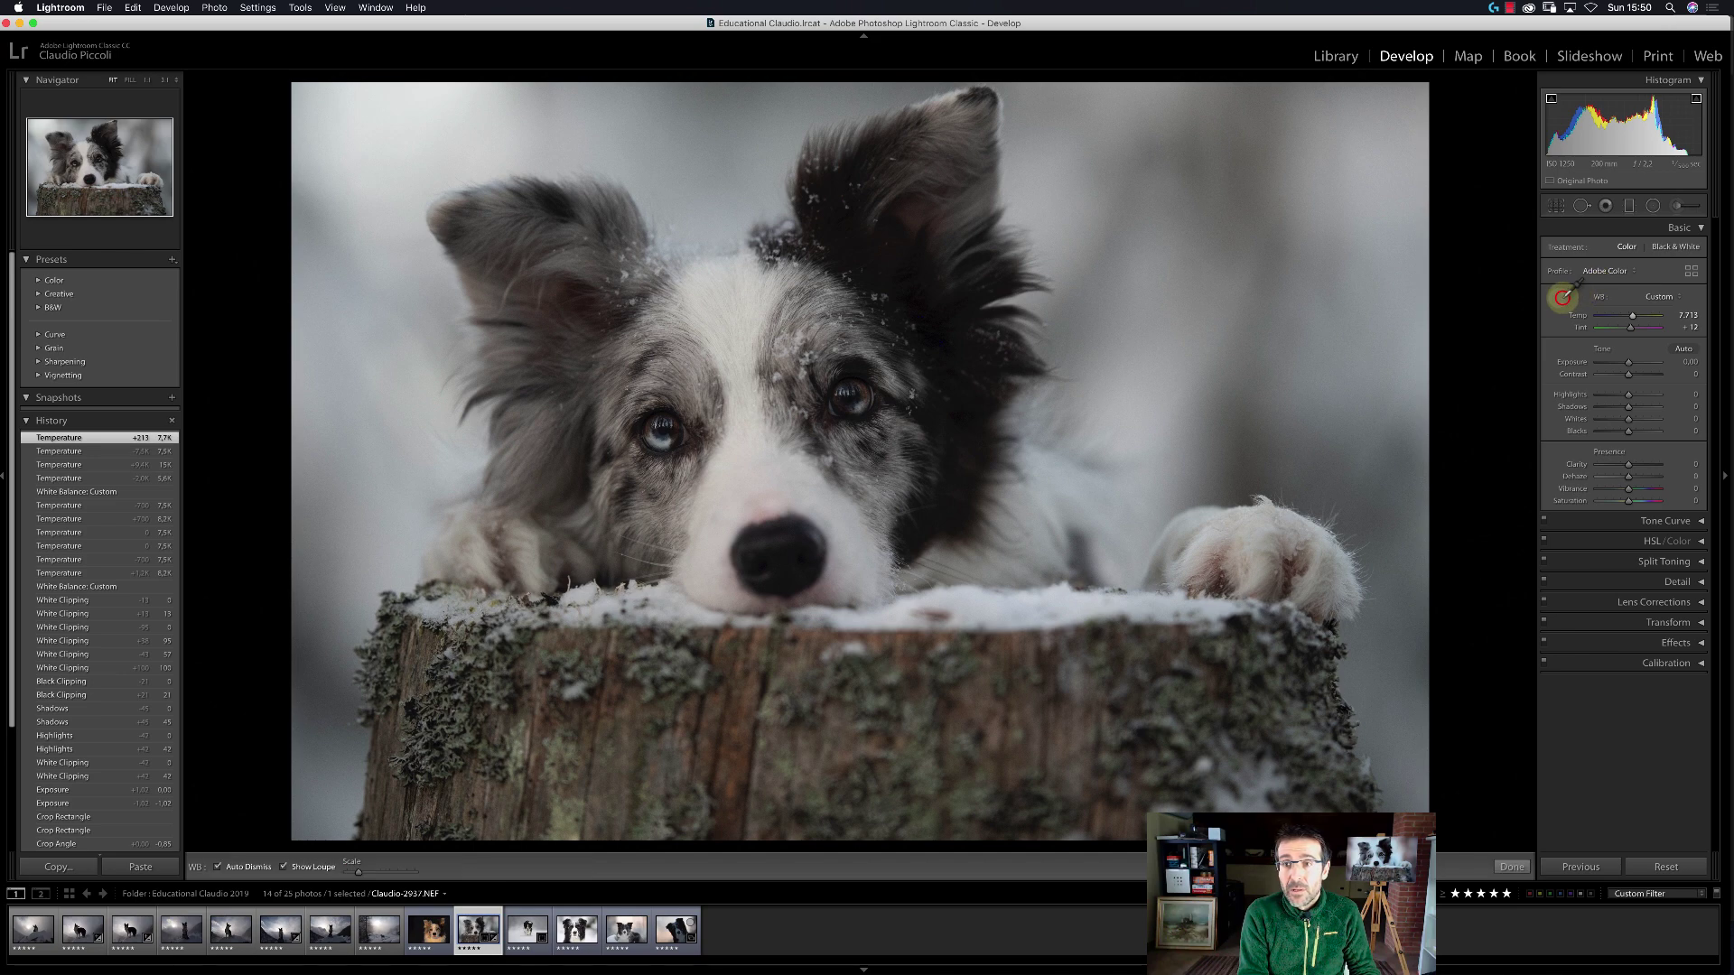
left_click(1414, 155)
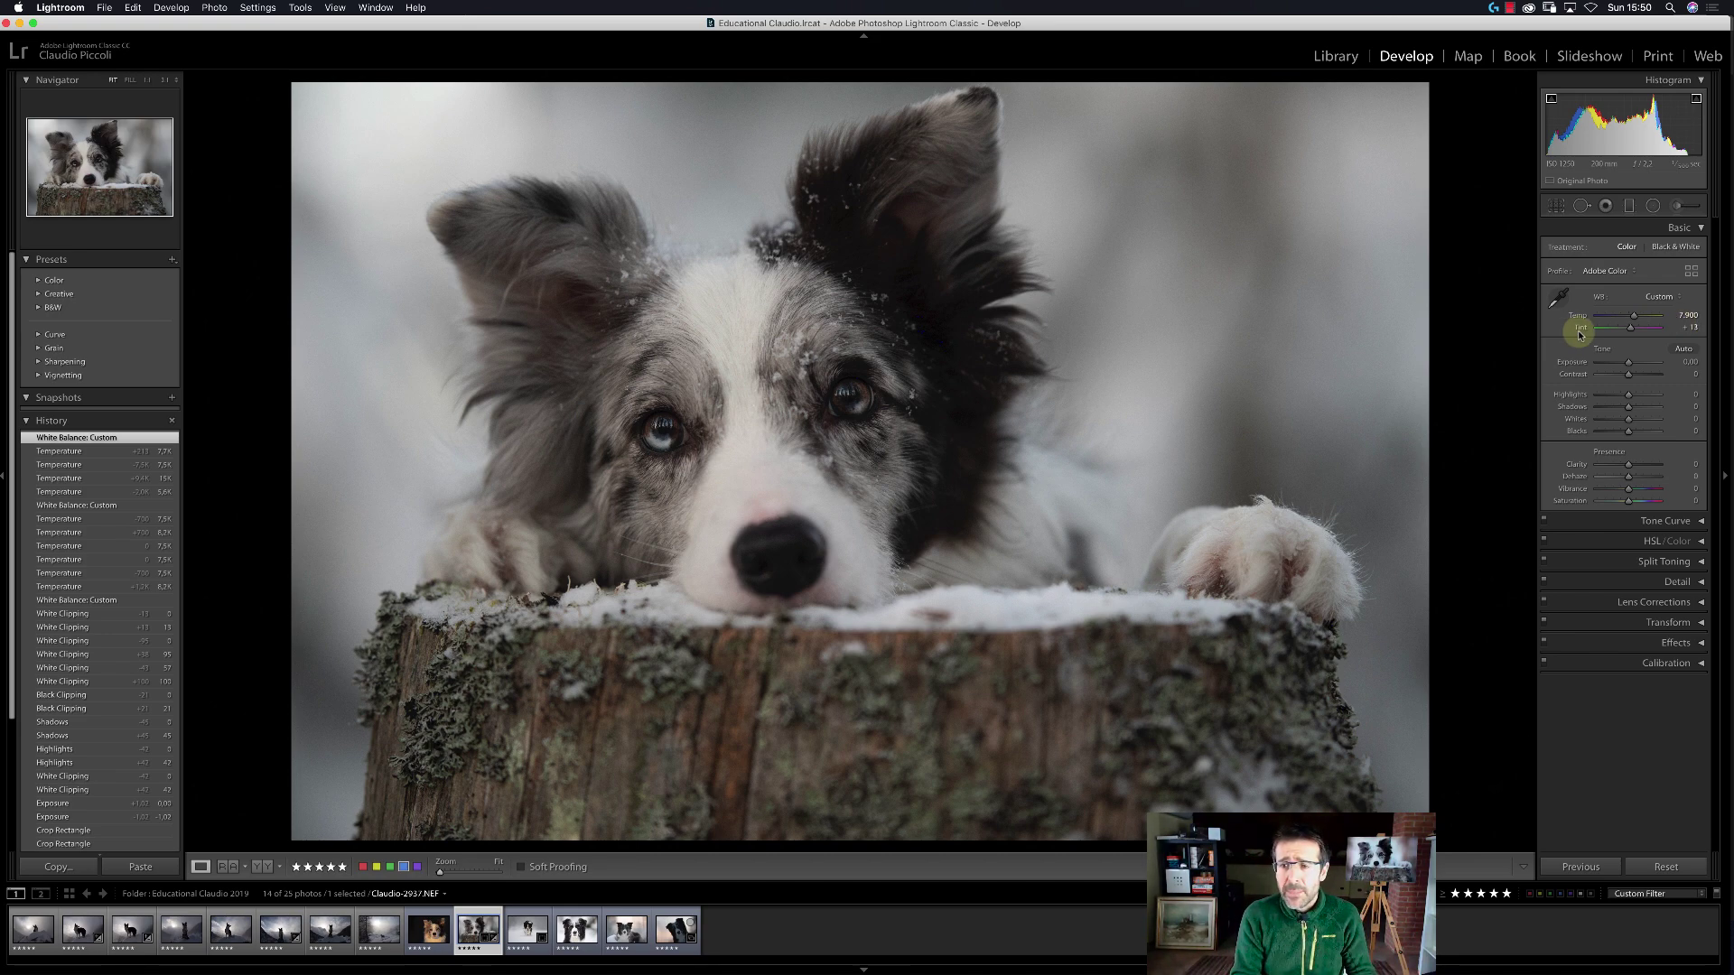
Swing Tint from -21 to +33, then ease it back to +17.
left_click_drag(1629, 329, 1626, 330)
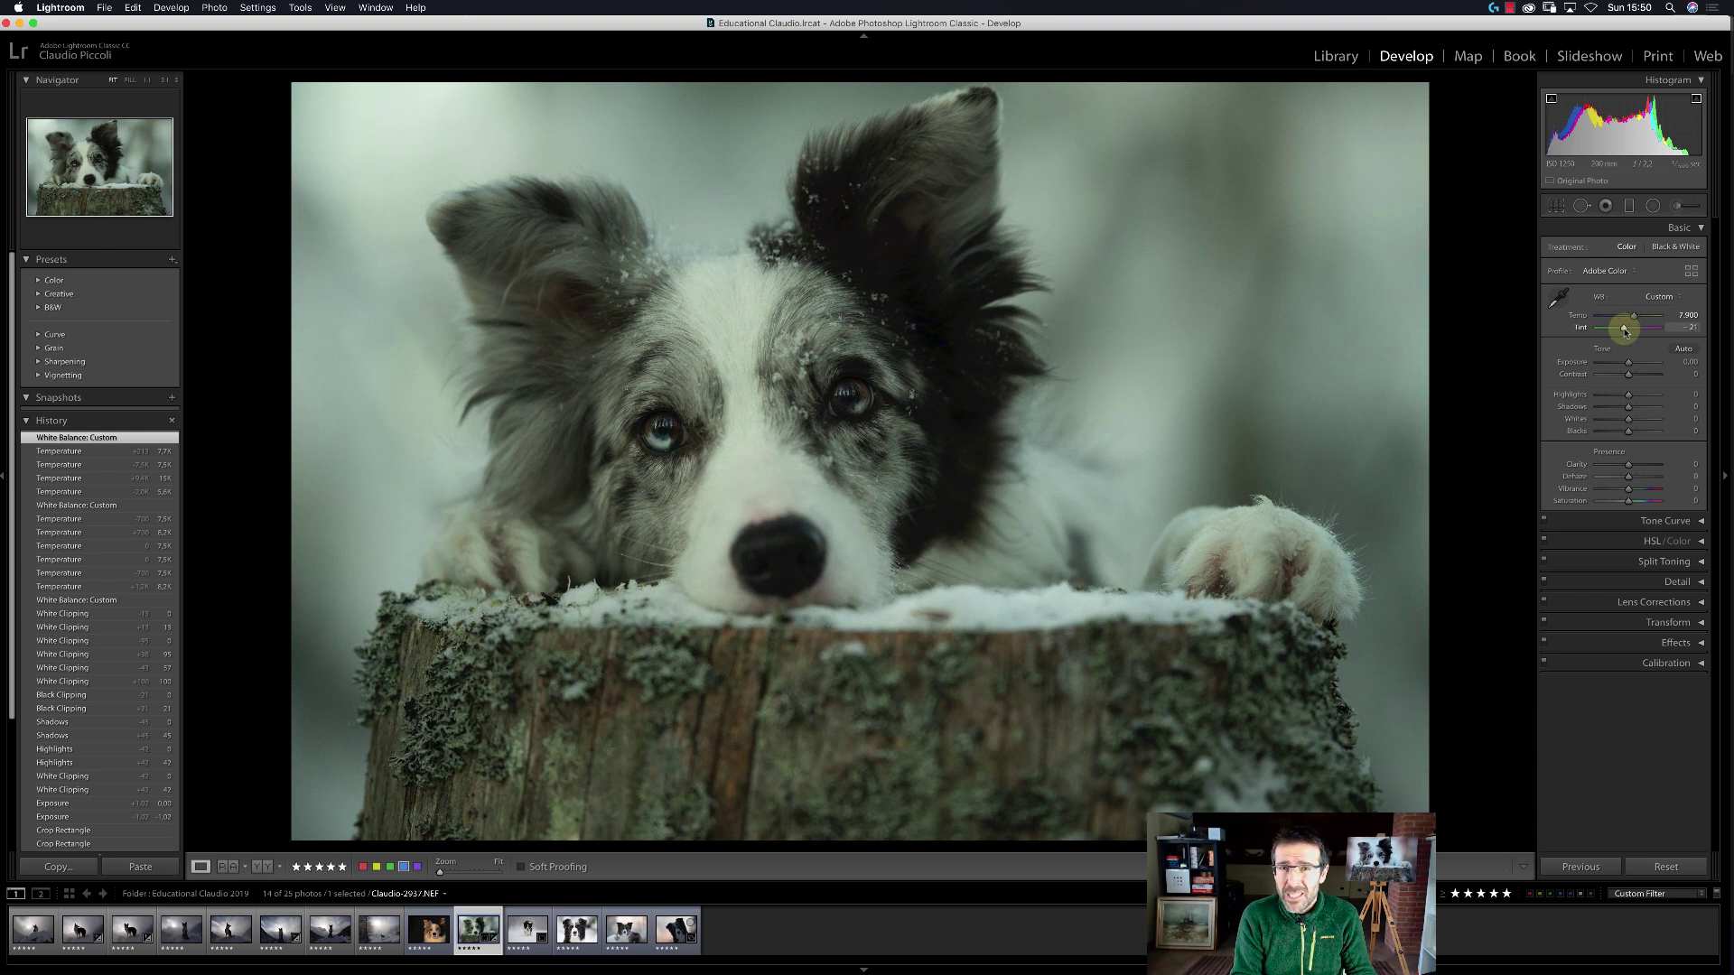
left_click_drag(1625, 331, 1636, 331)
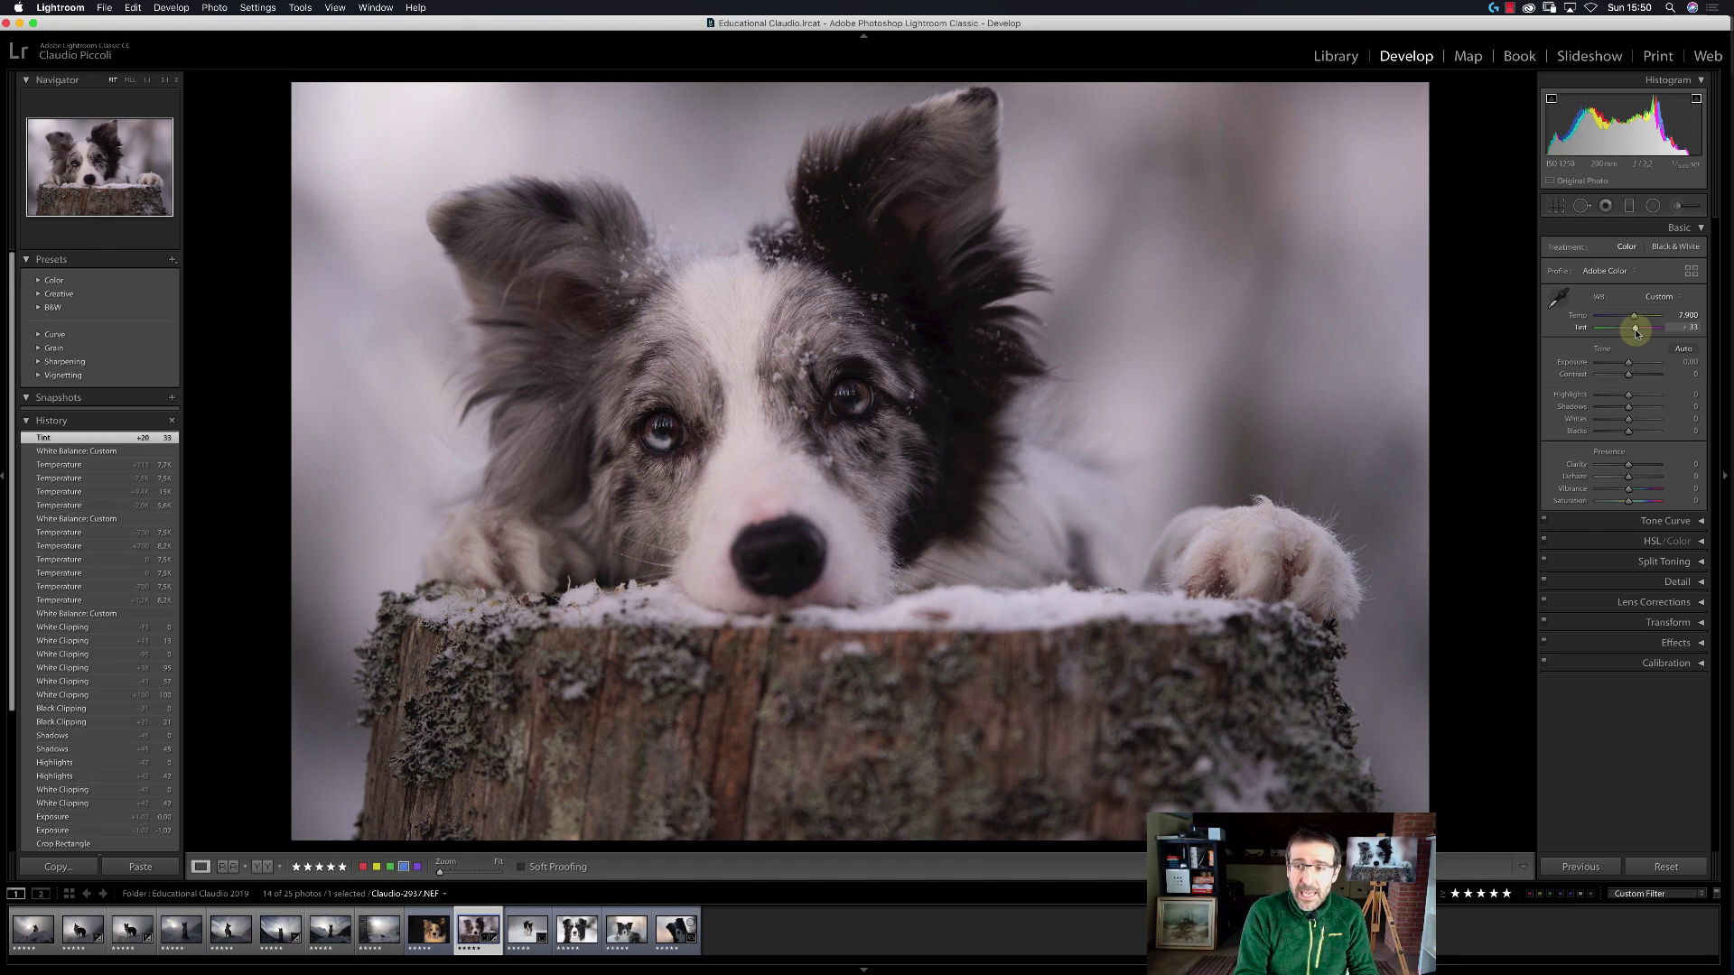
left_click(1636, 332)
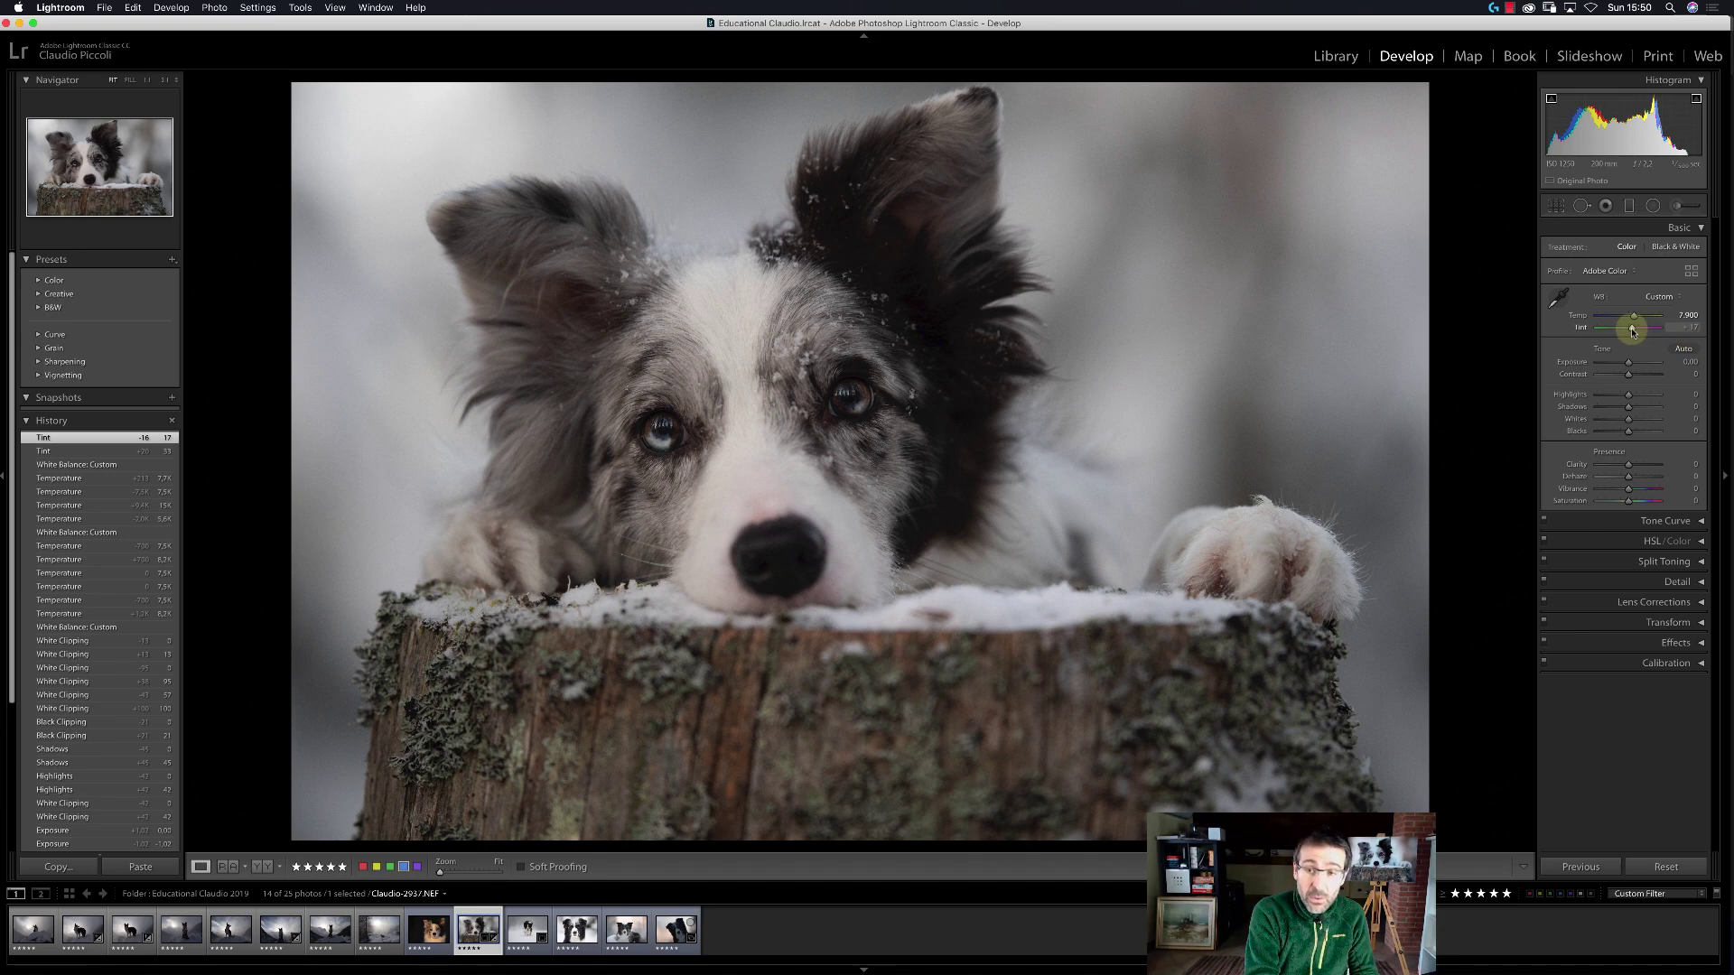
key("shift")
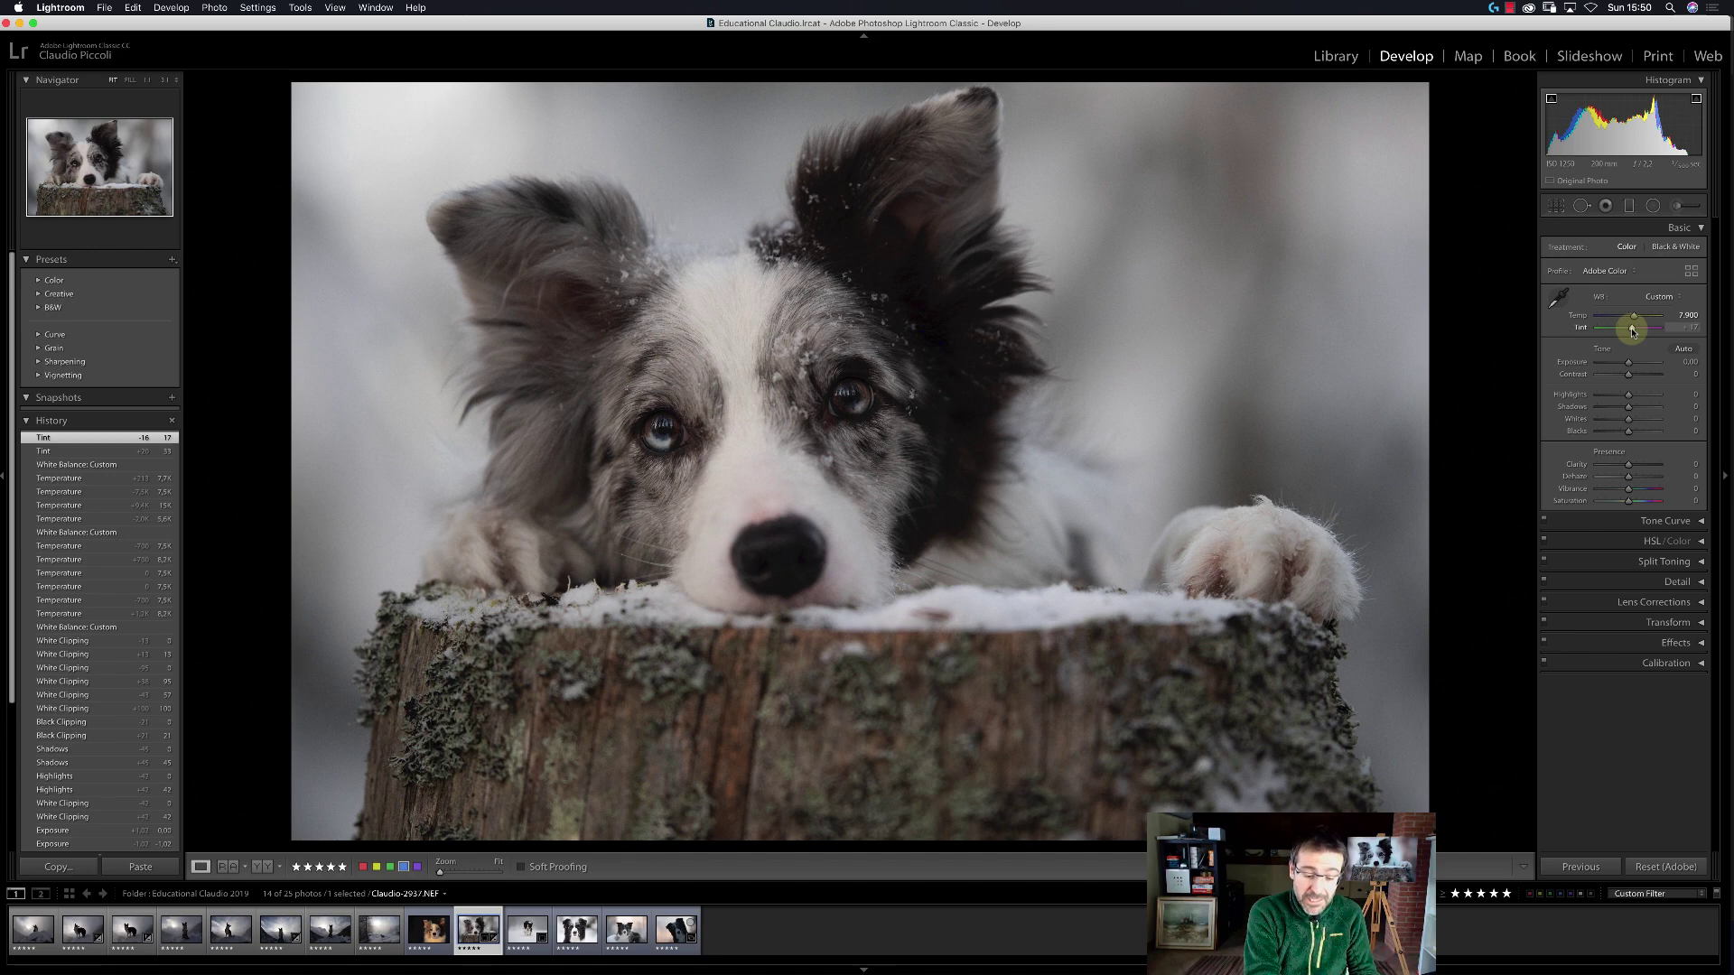
scroll(1632, 333, "down", 1)
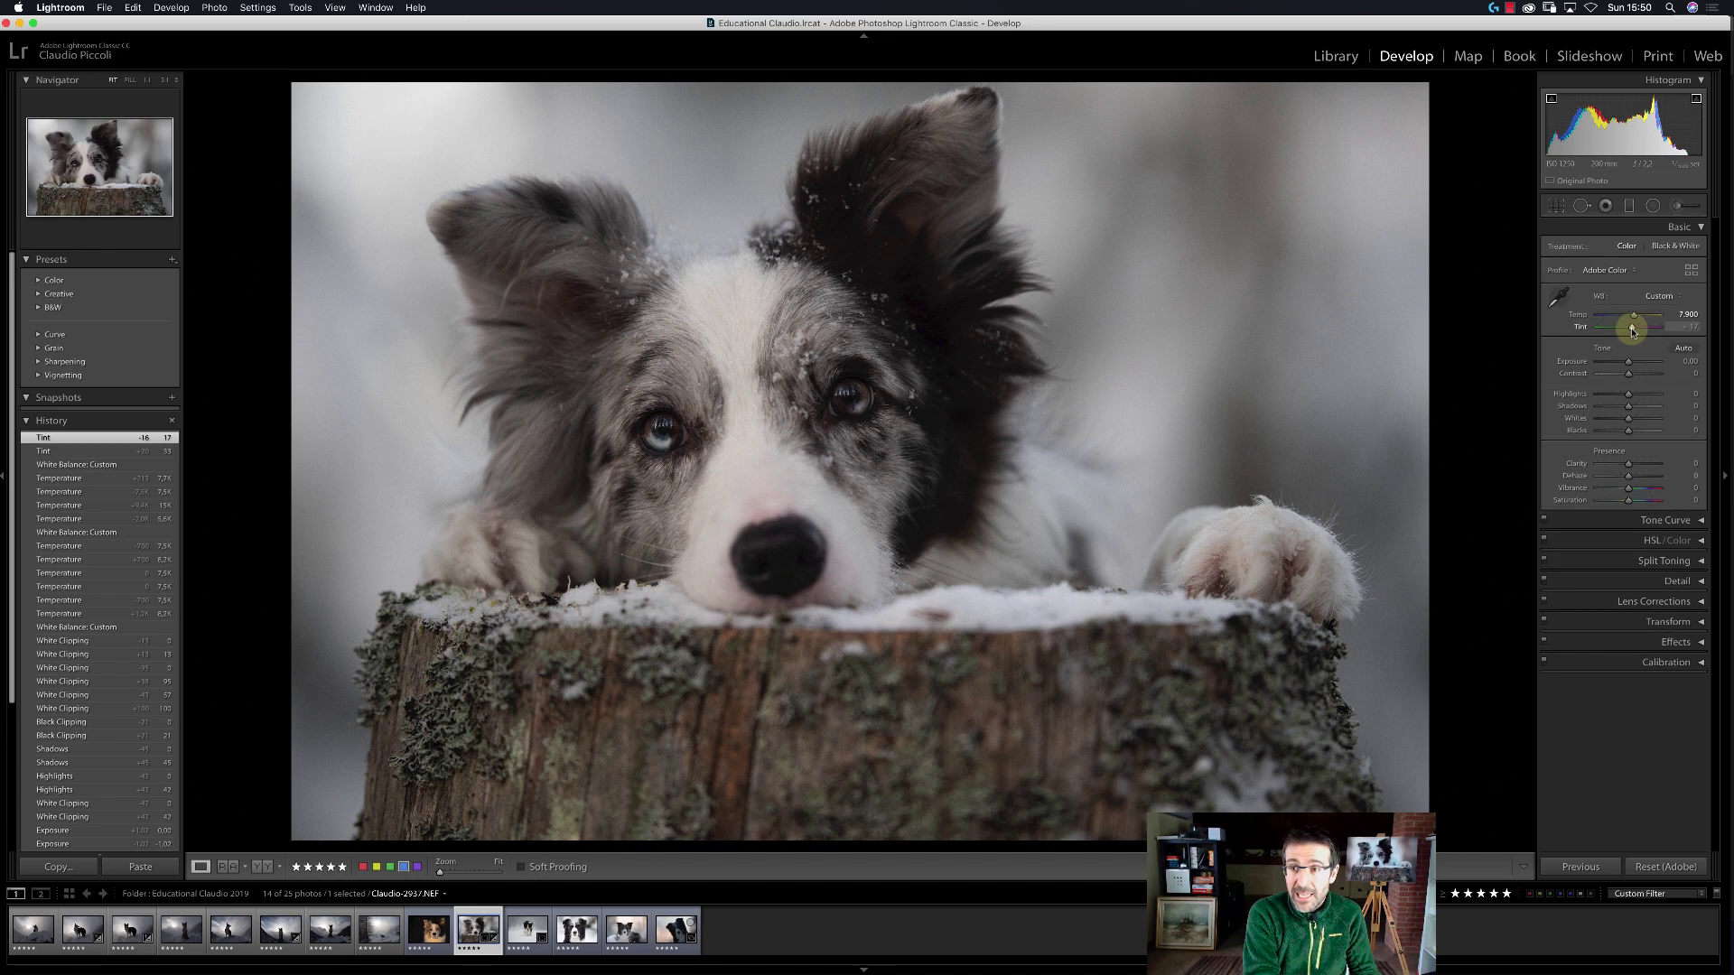
scroll(1632, 332, "up", 1)
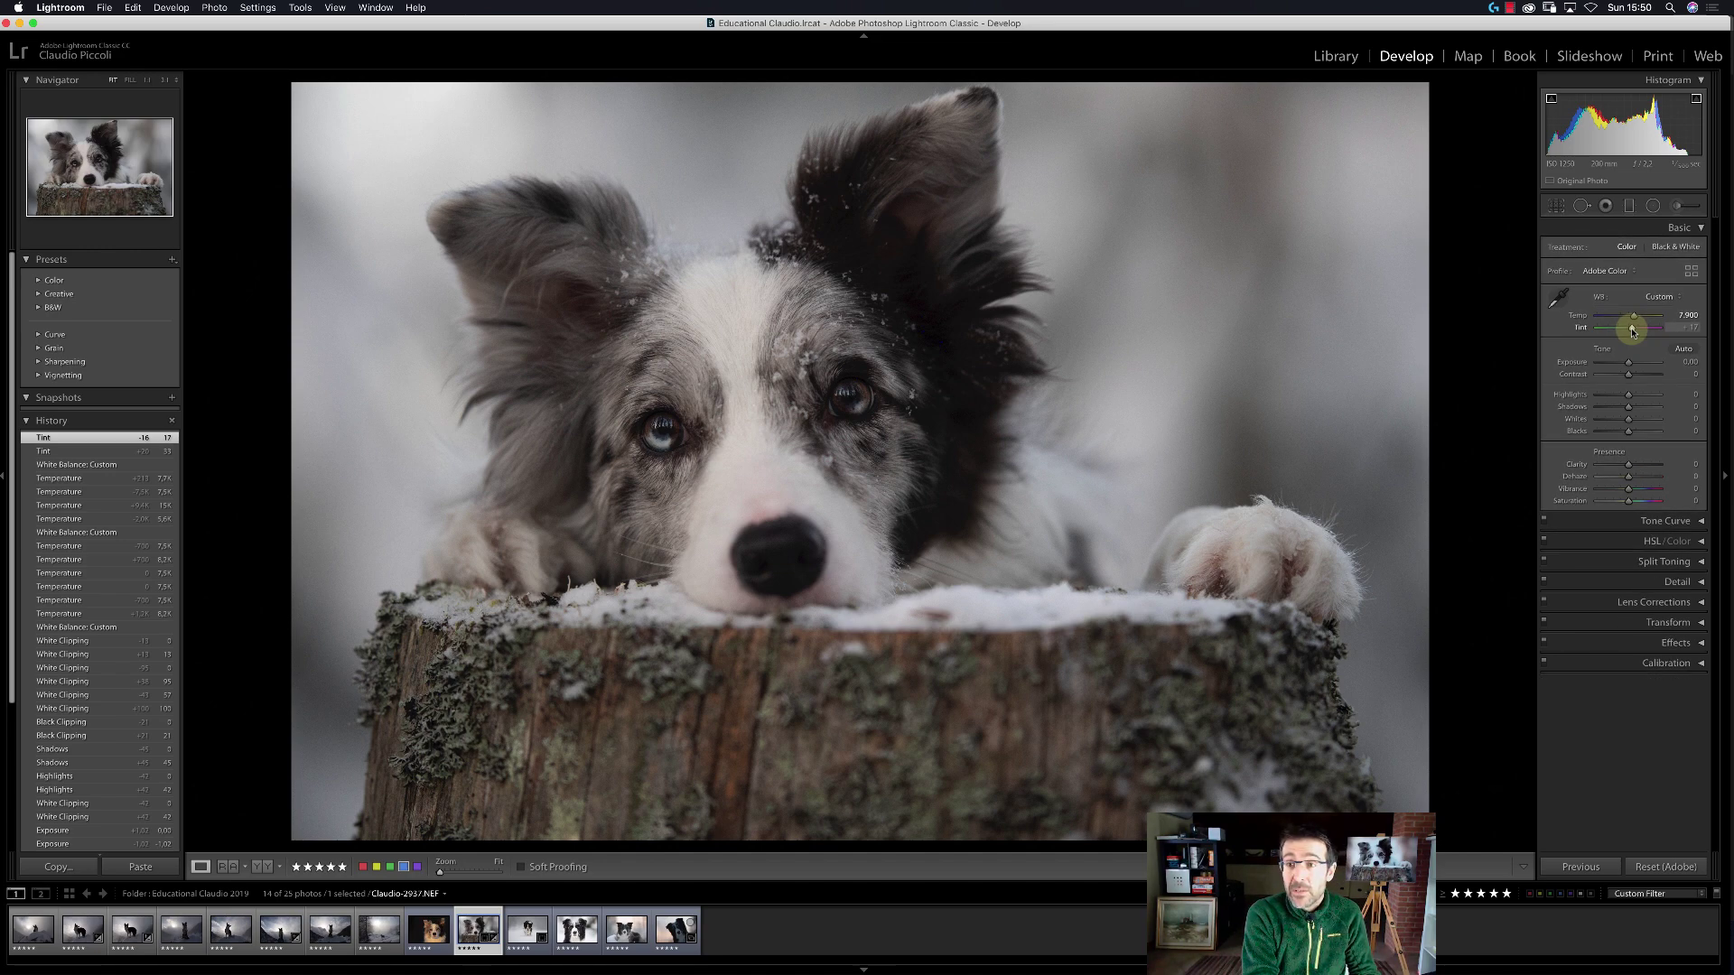
Lower the Basic panel Tint on the dog portrait to +14.
left_click_drag(1632, 332, 1630, 330)
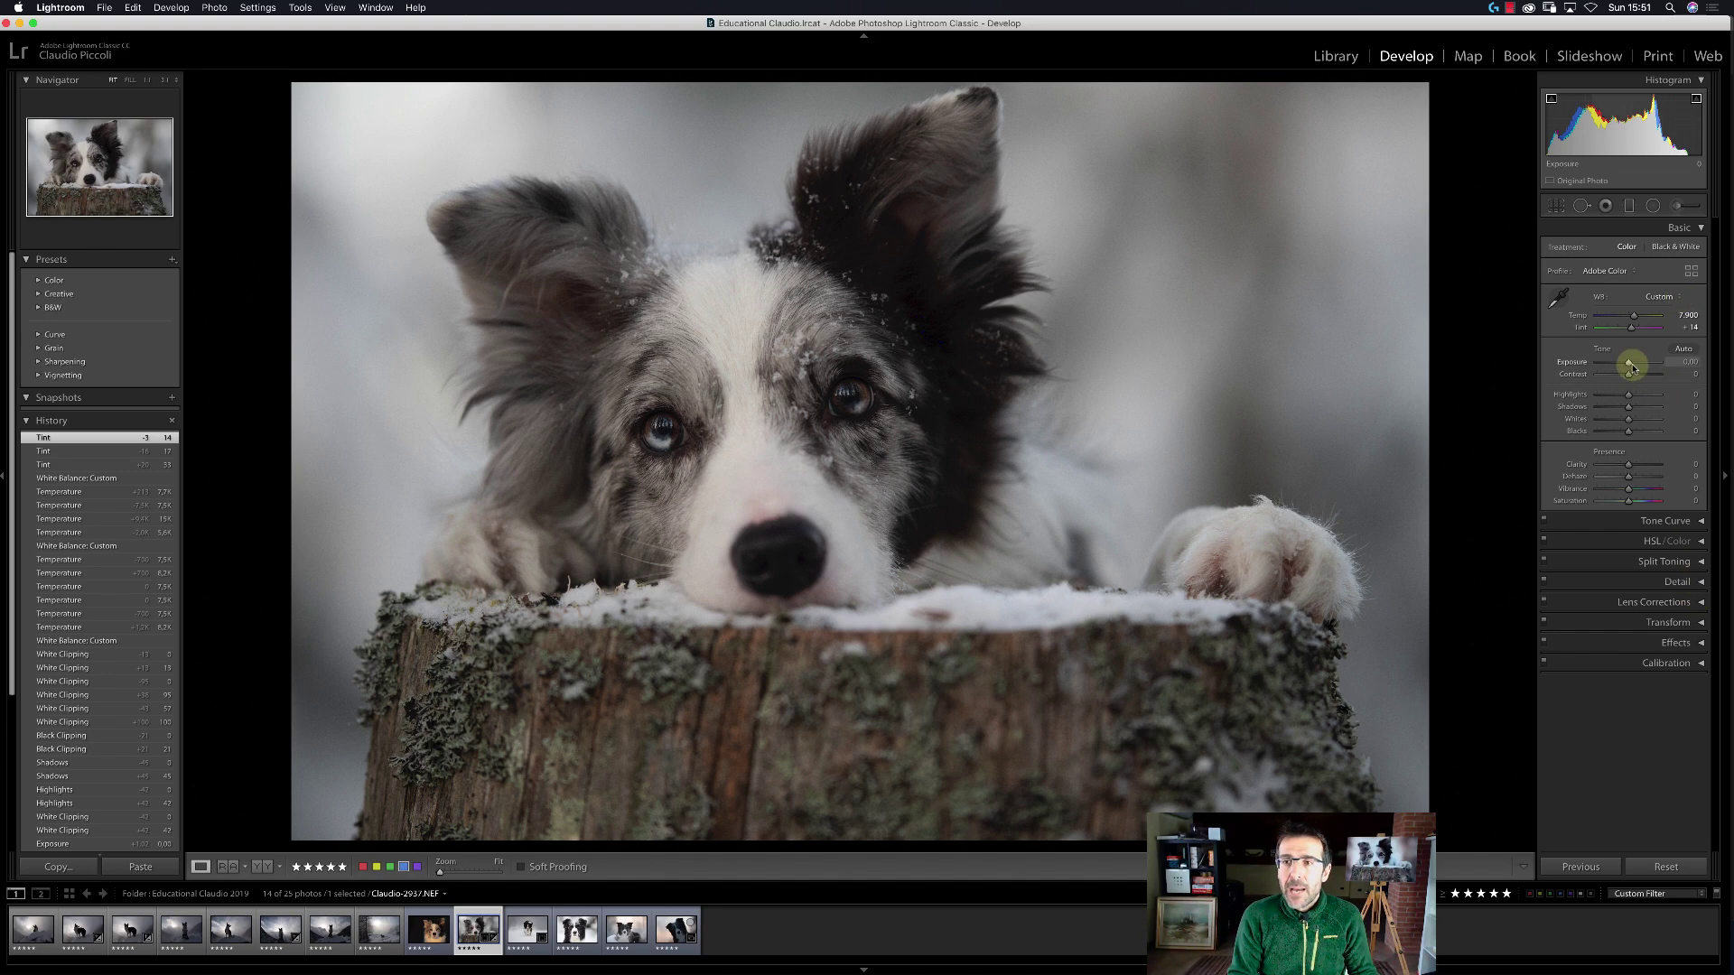
Test Exposure, reset it to 0.00, then settle Exposure at +0.20.
left_click_drag(1631, 366, 1637, 370)
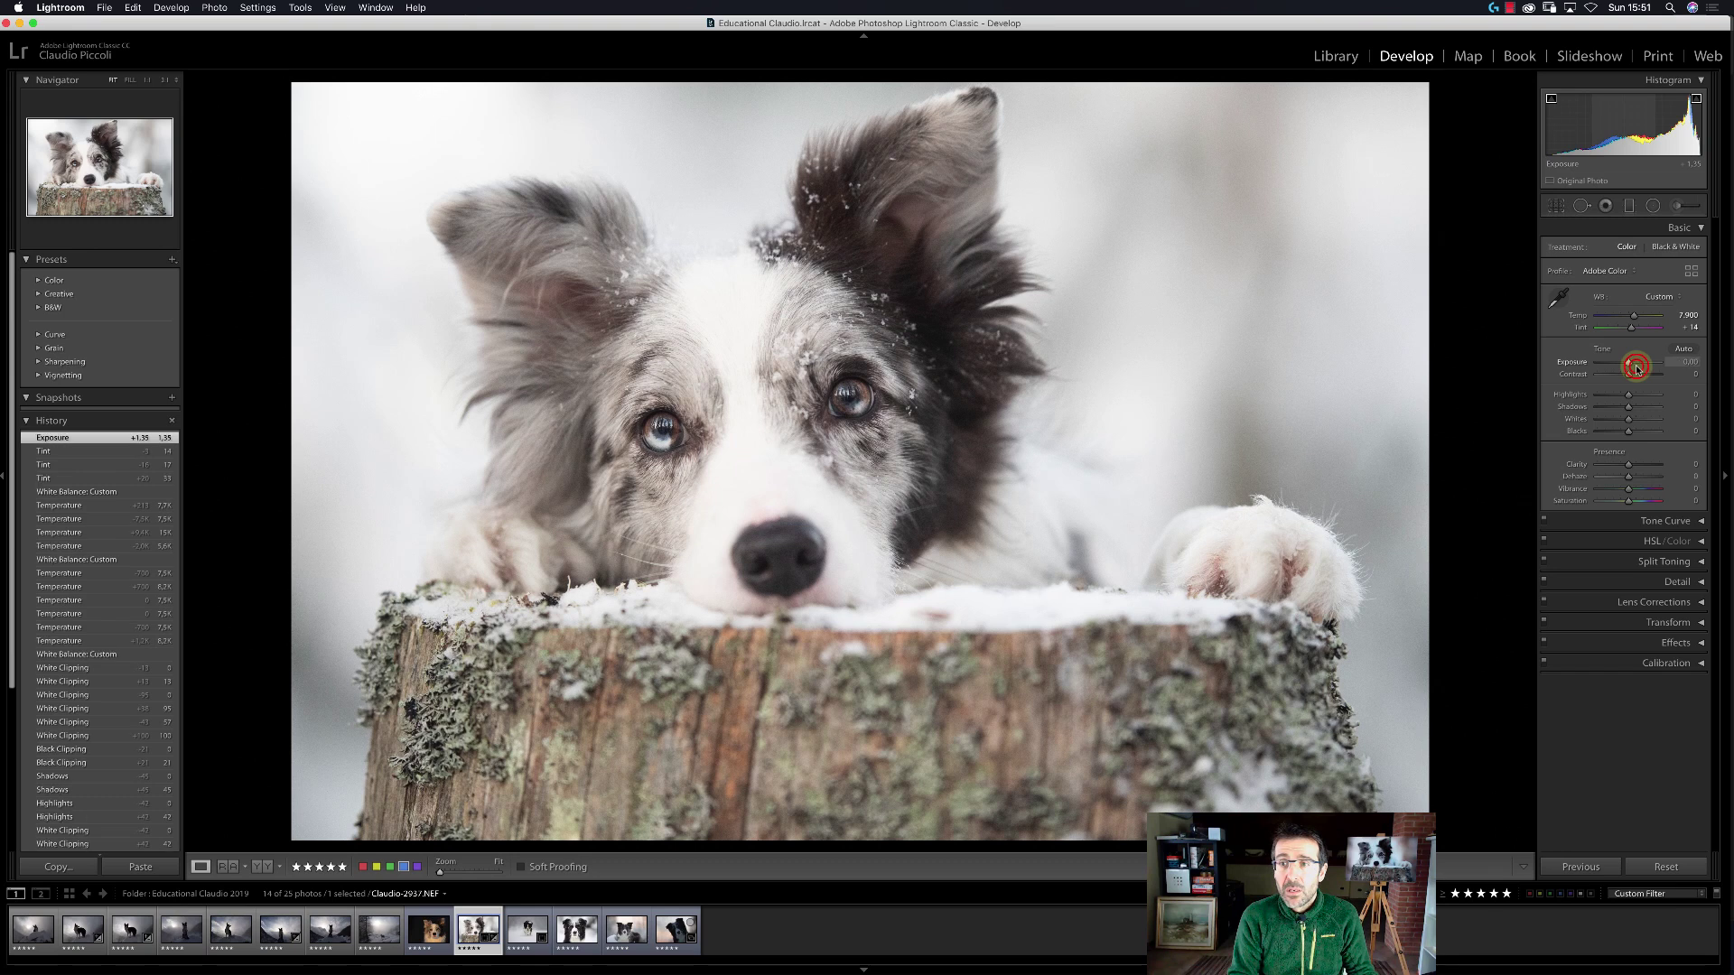
double_click(1637, 370)
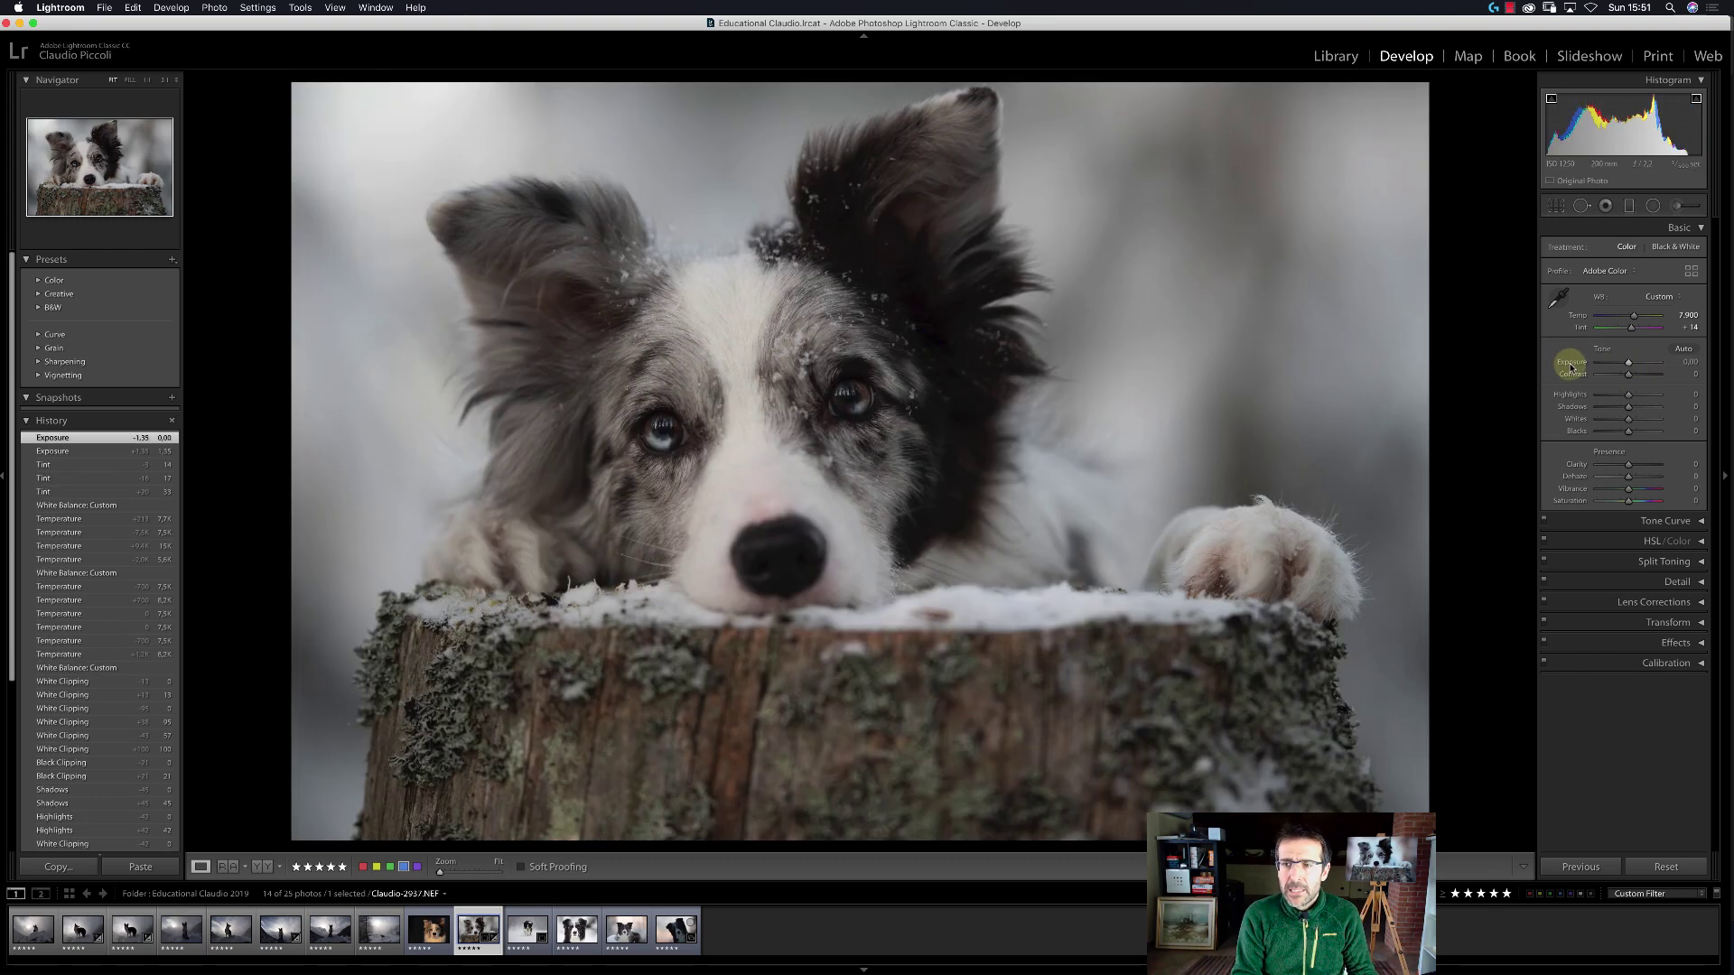
key("shift")
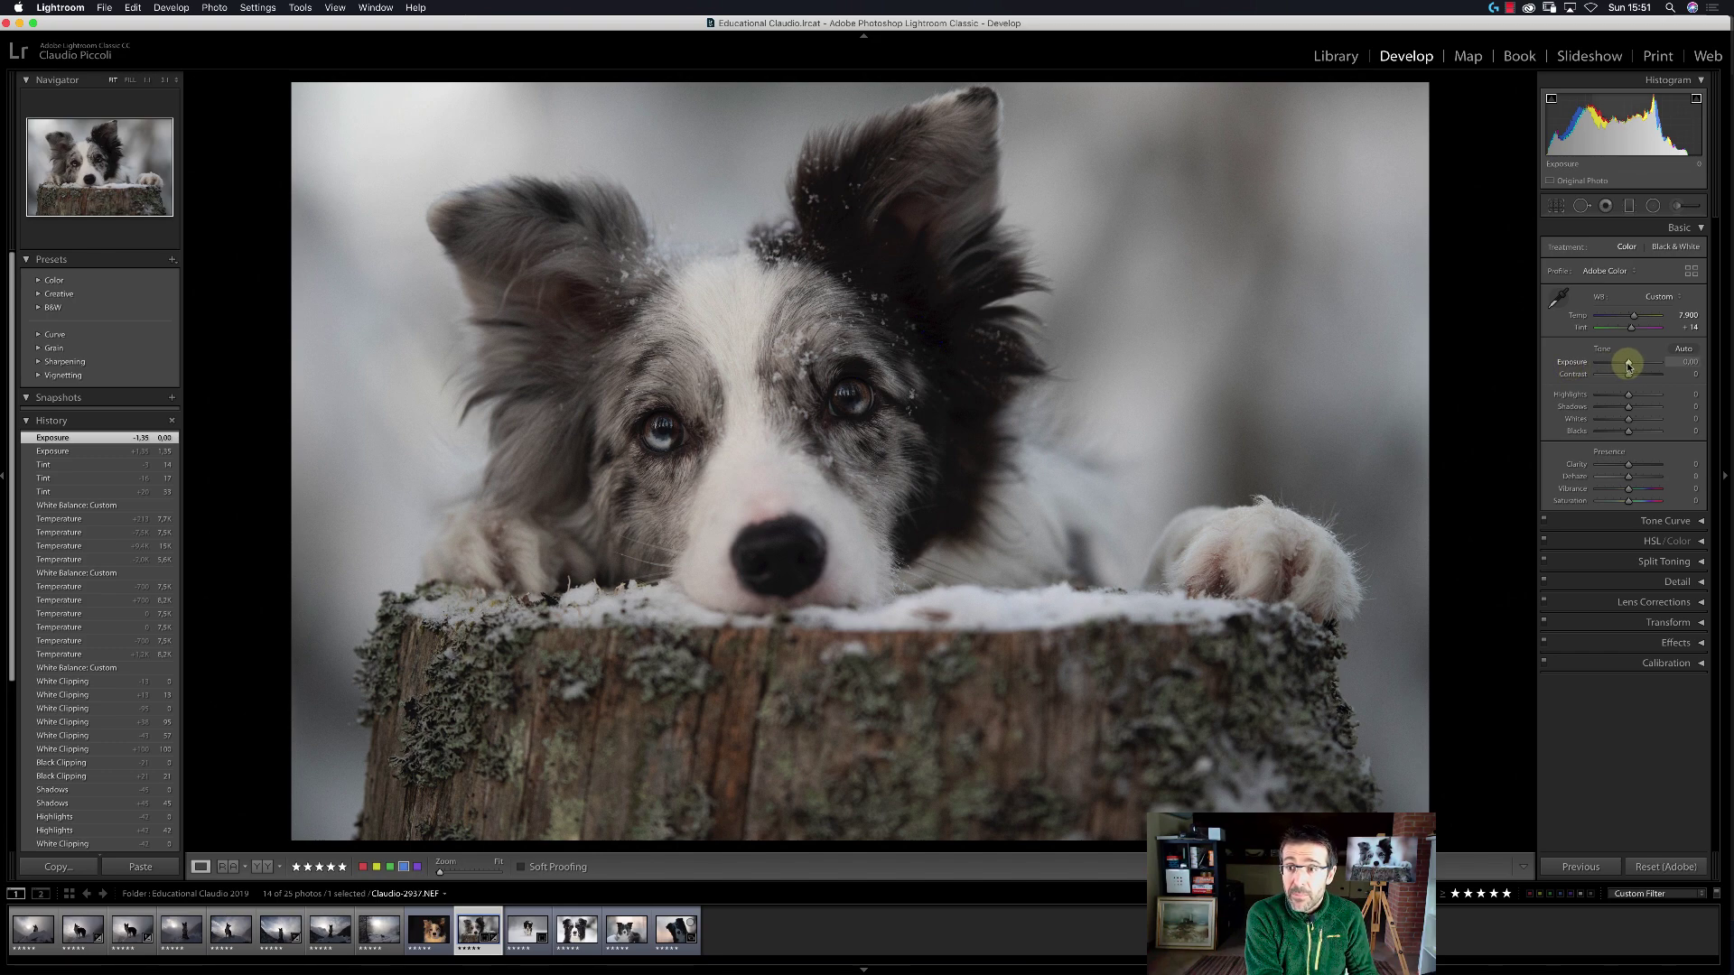
double_click(1629, 363, "shift")
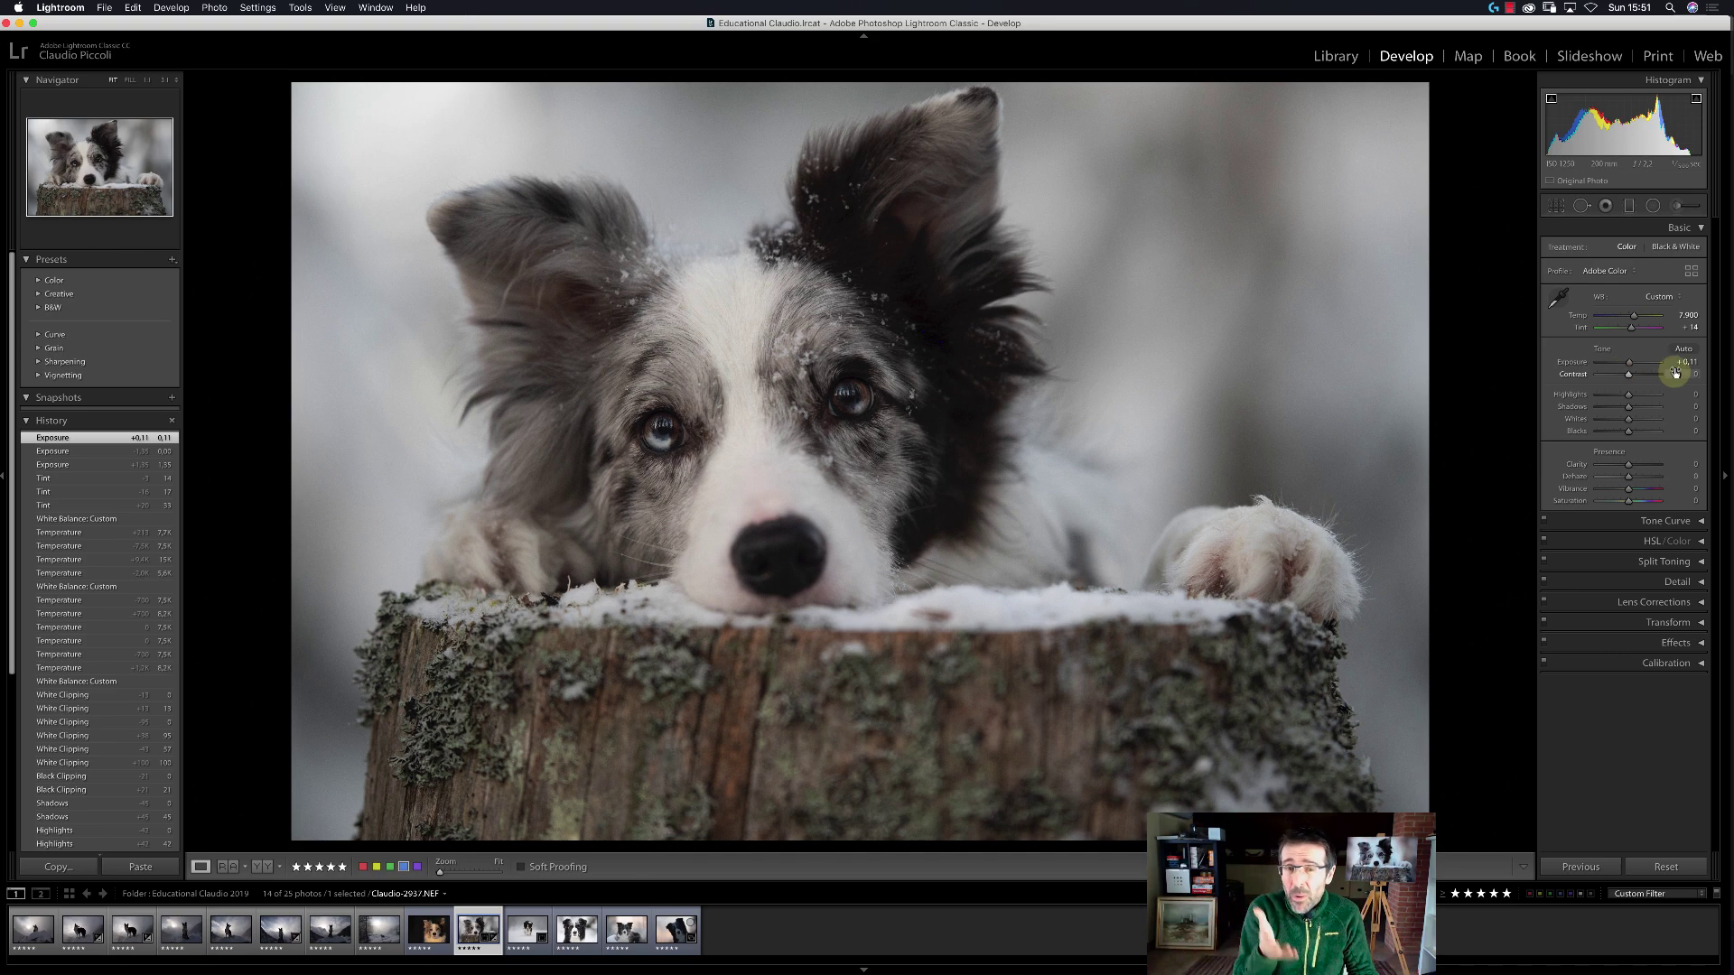
left_click_drag(1630, 363, 1631, 366)
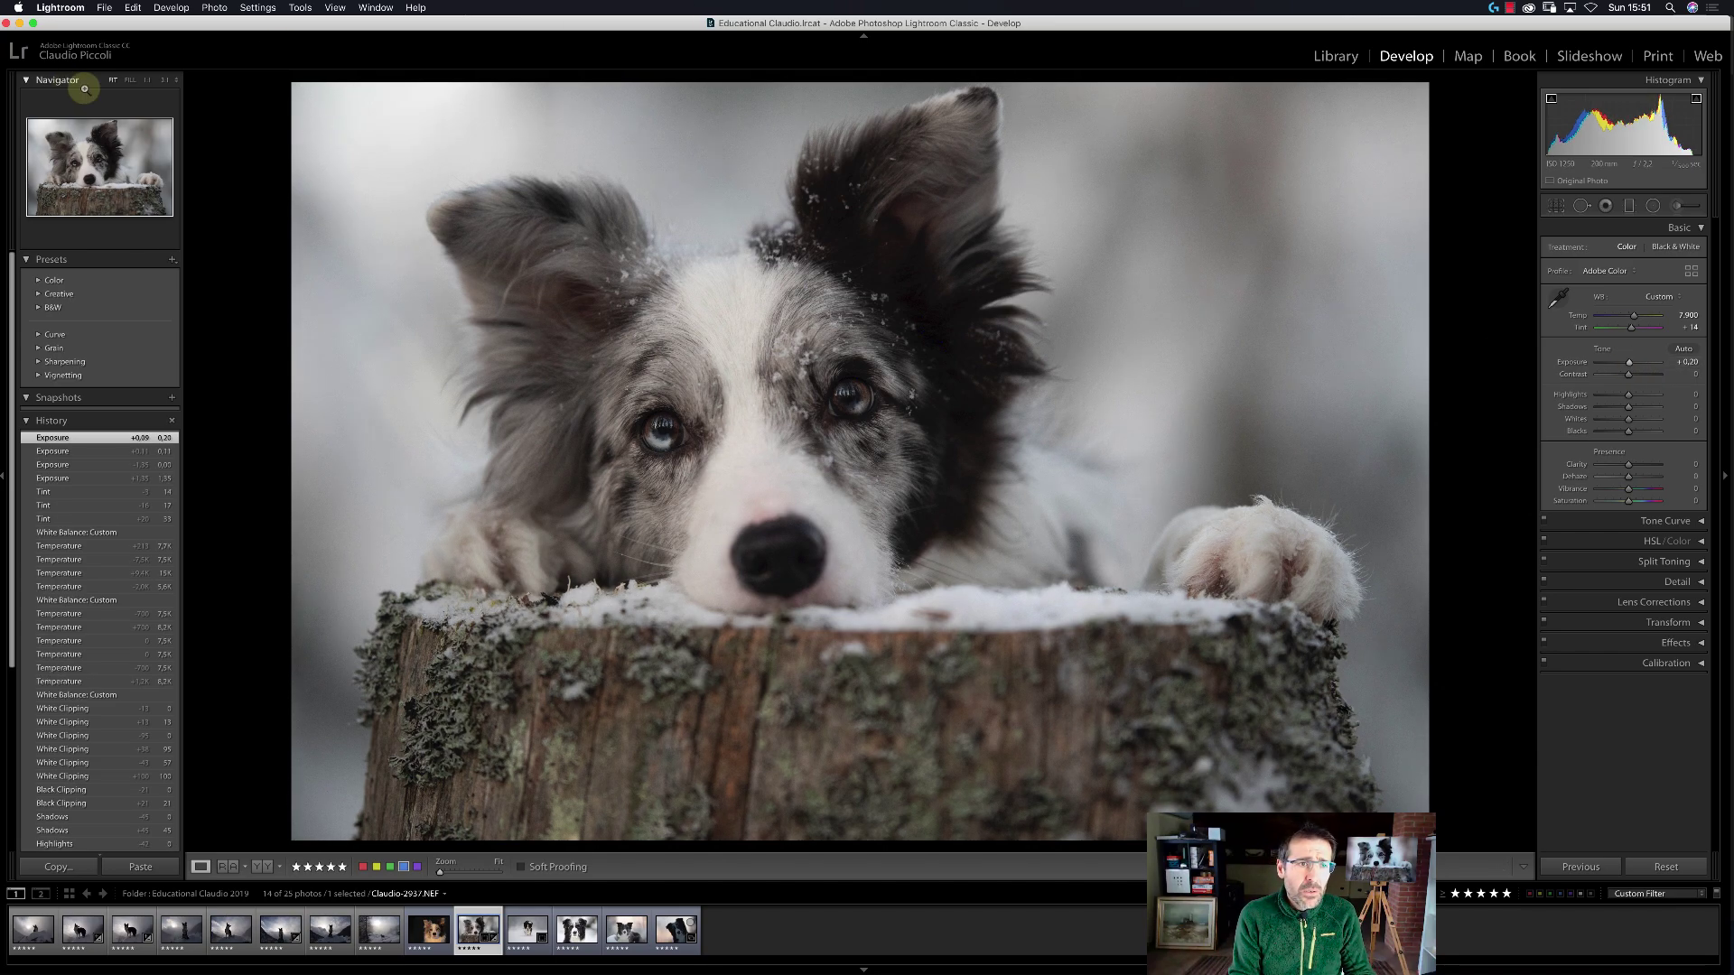
Zoom to 3:1 and pan across both of the dog's eyes and the dark fur.
left_click(164, 79)
left_click_drag(619, 407, 600, 530)
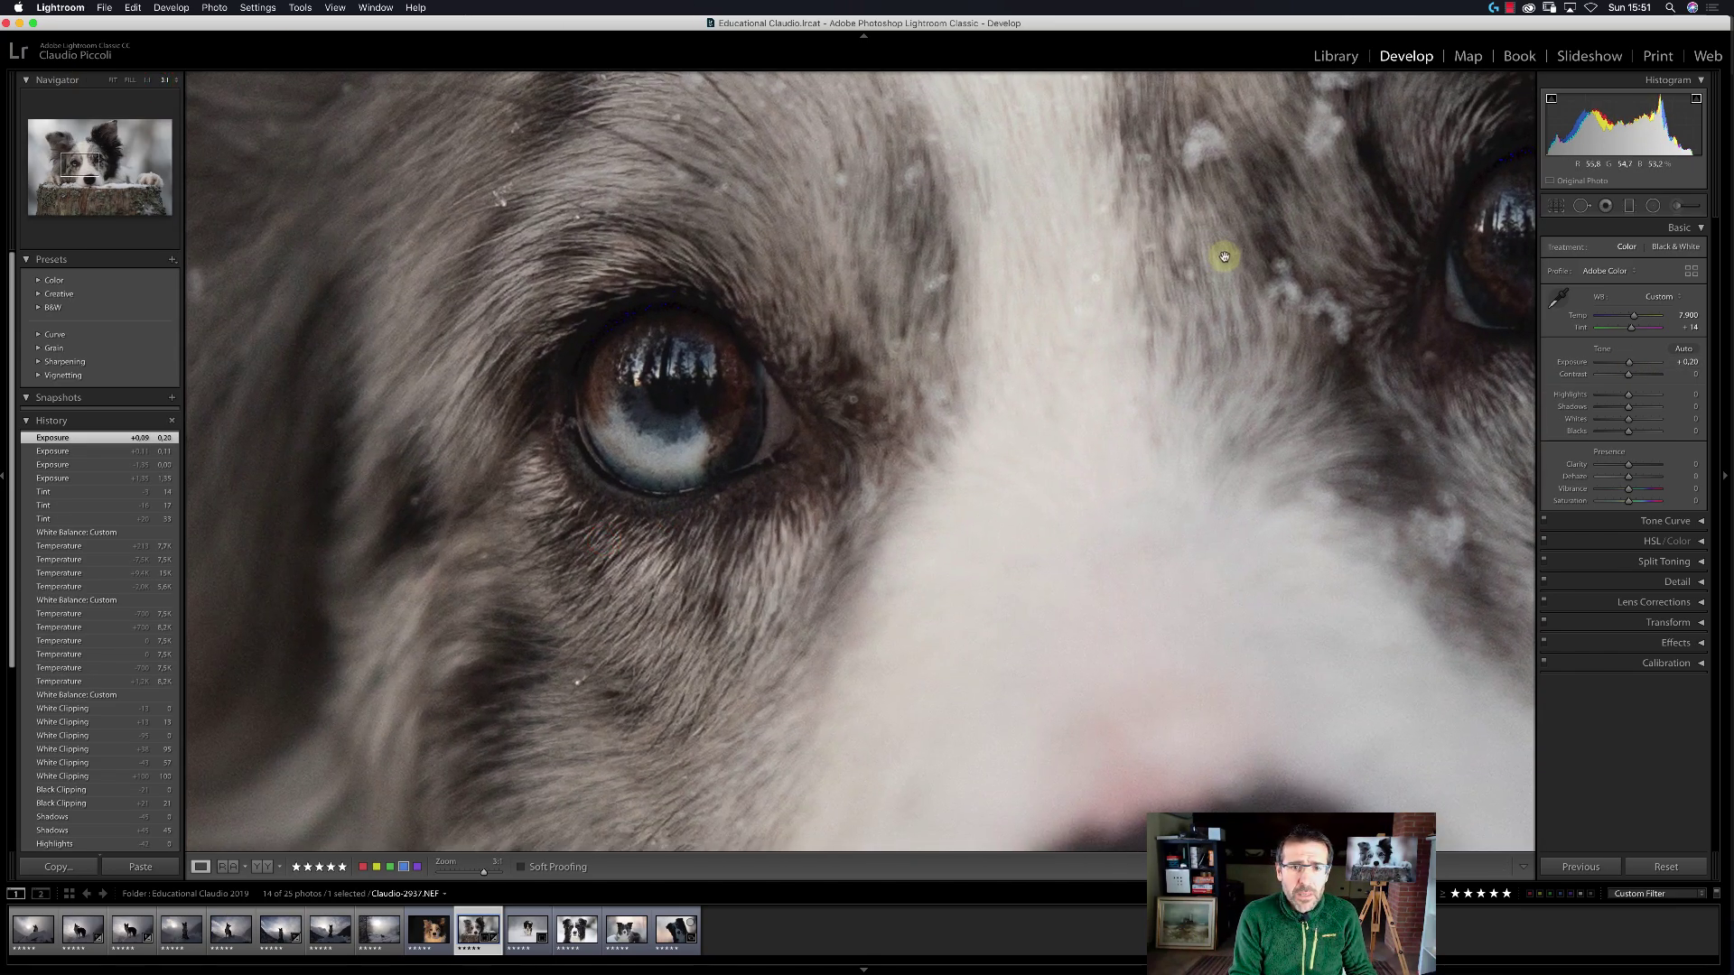
left_click_drag(1223, 260, 963, 425)
left_click_drag(1151, 379, 460, 469)
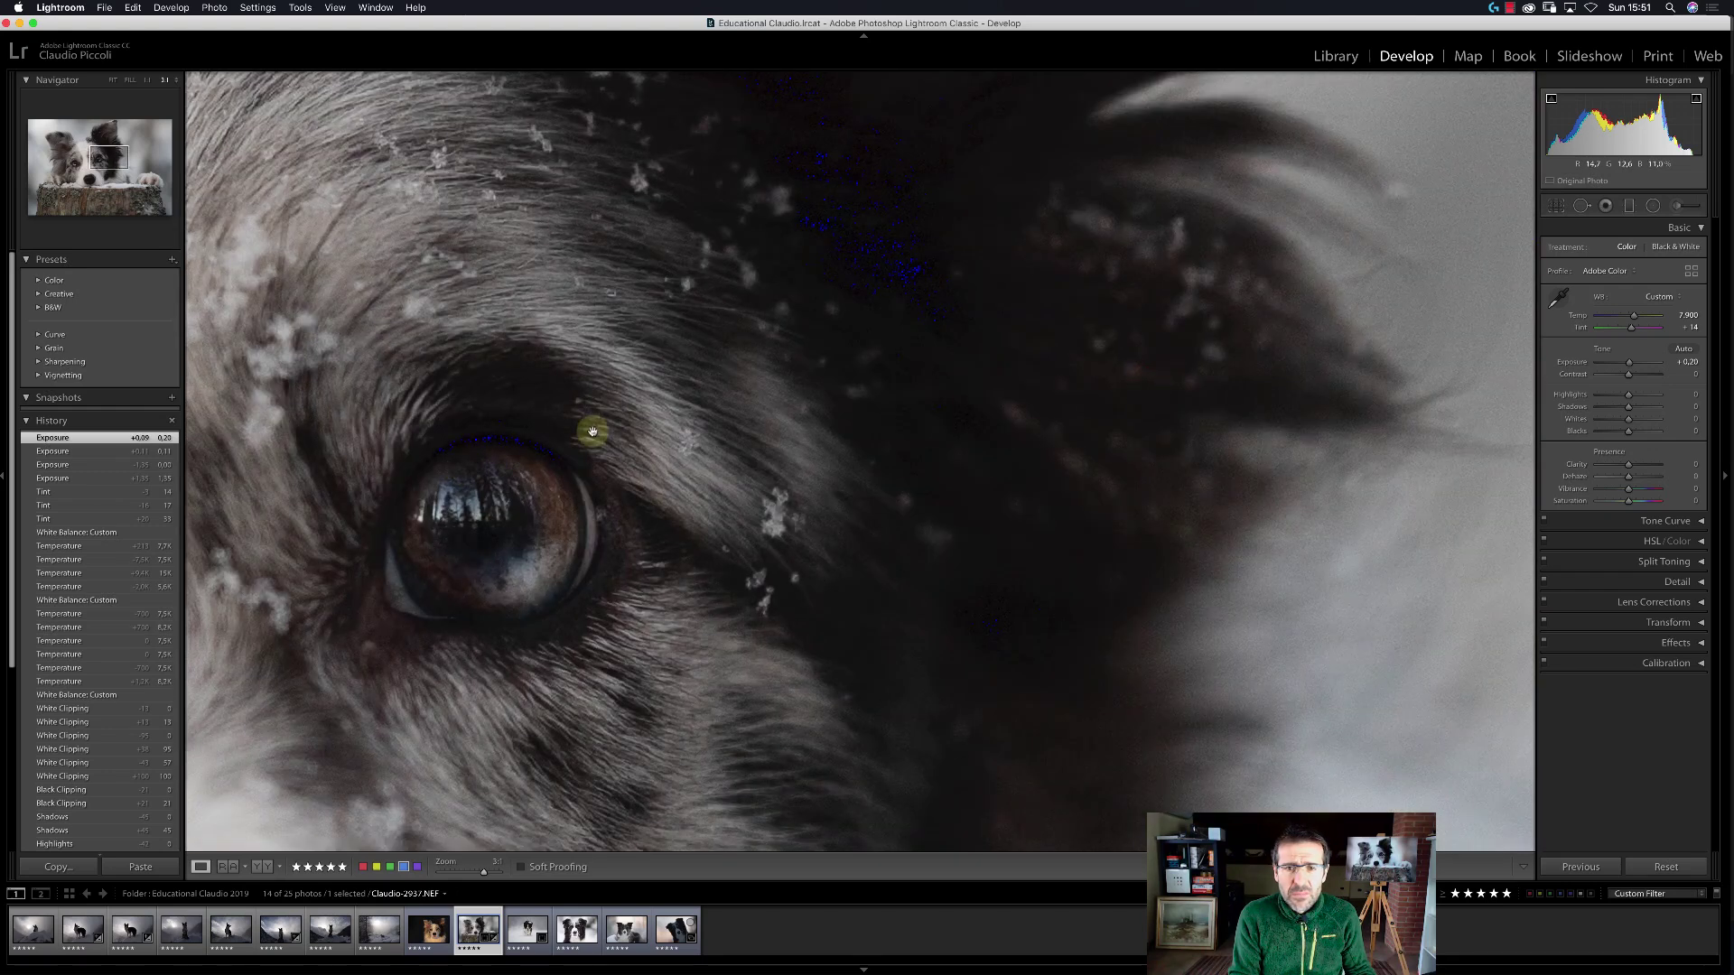
left_click_drag(588, 430, 678, 480)
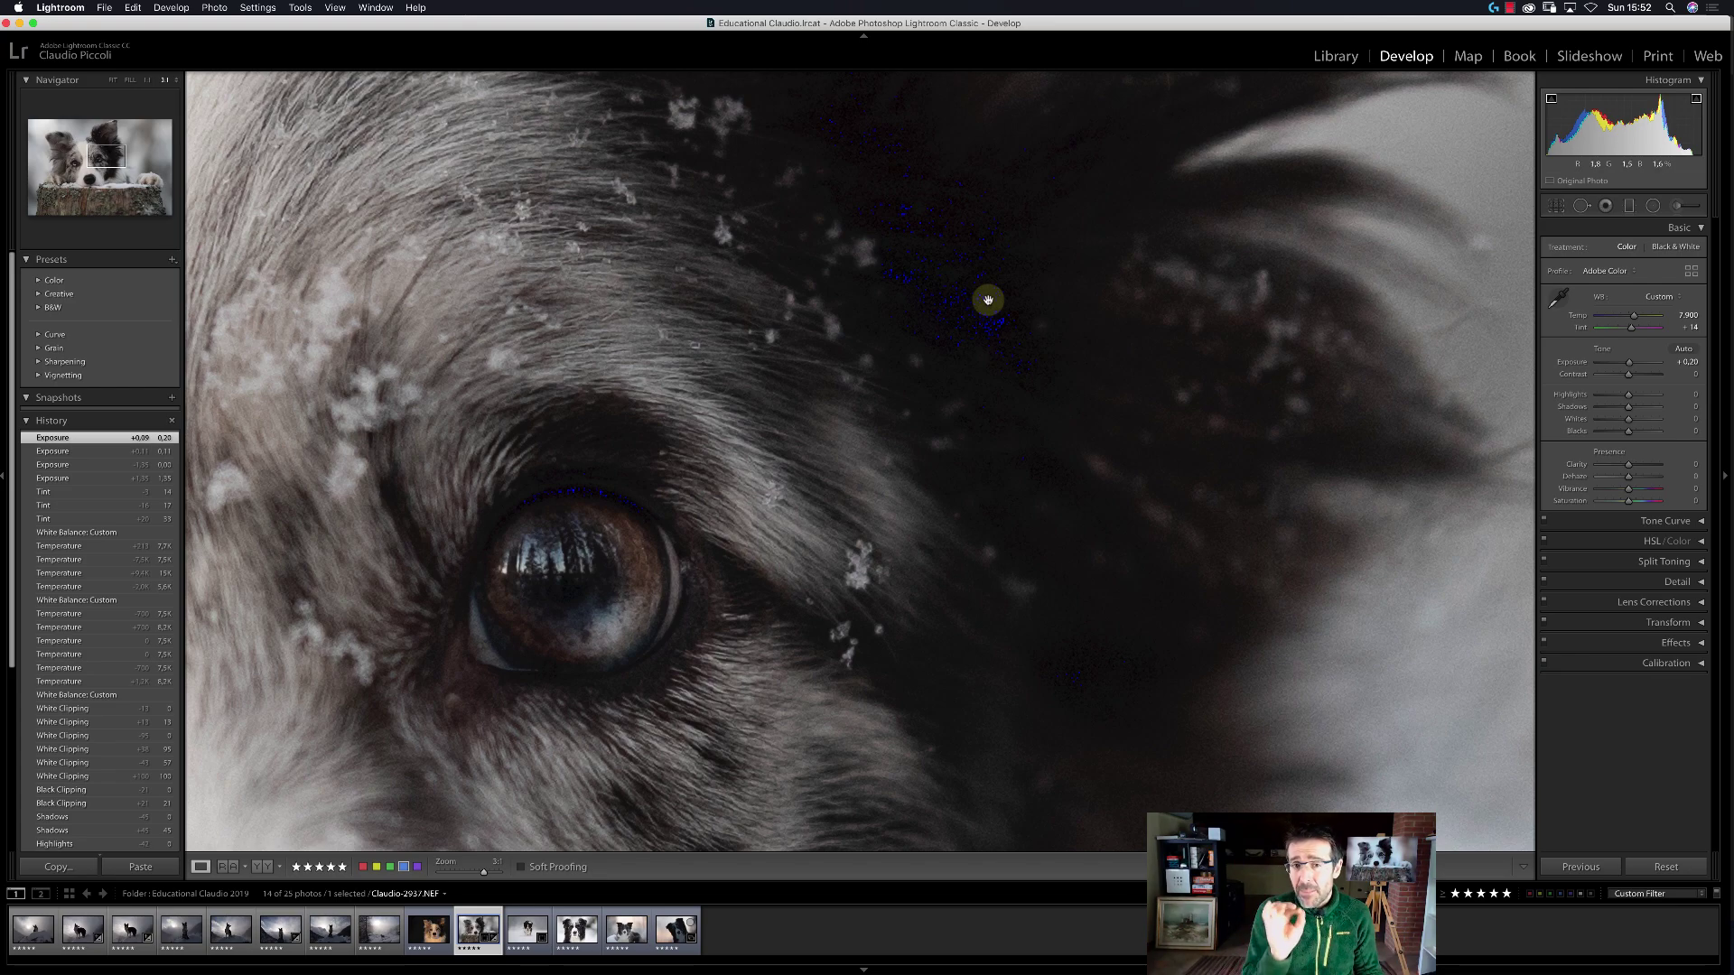
left_click(843, 386)
left_click(1092, 389)
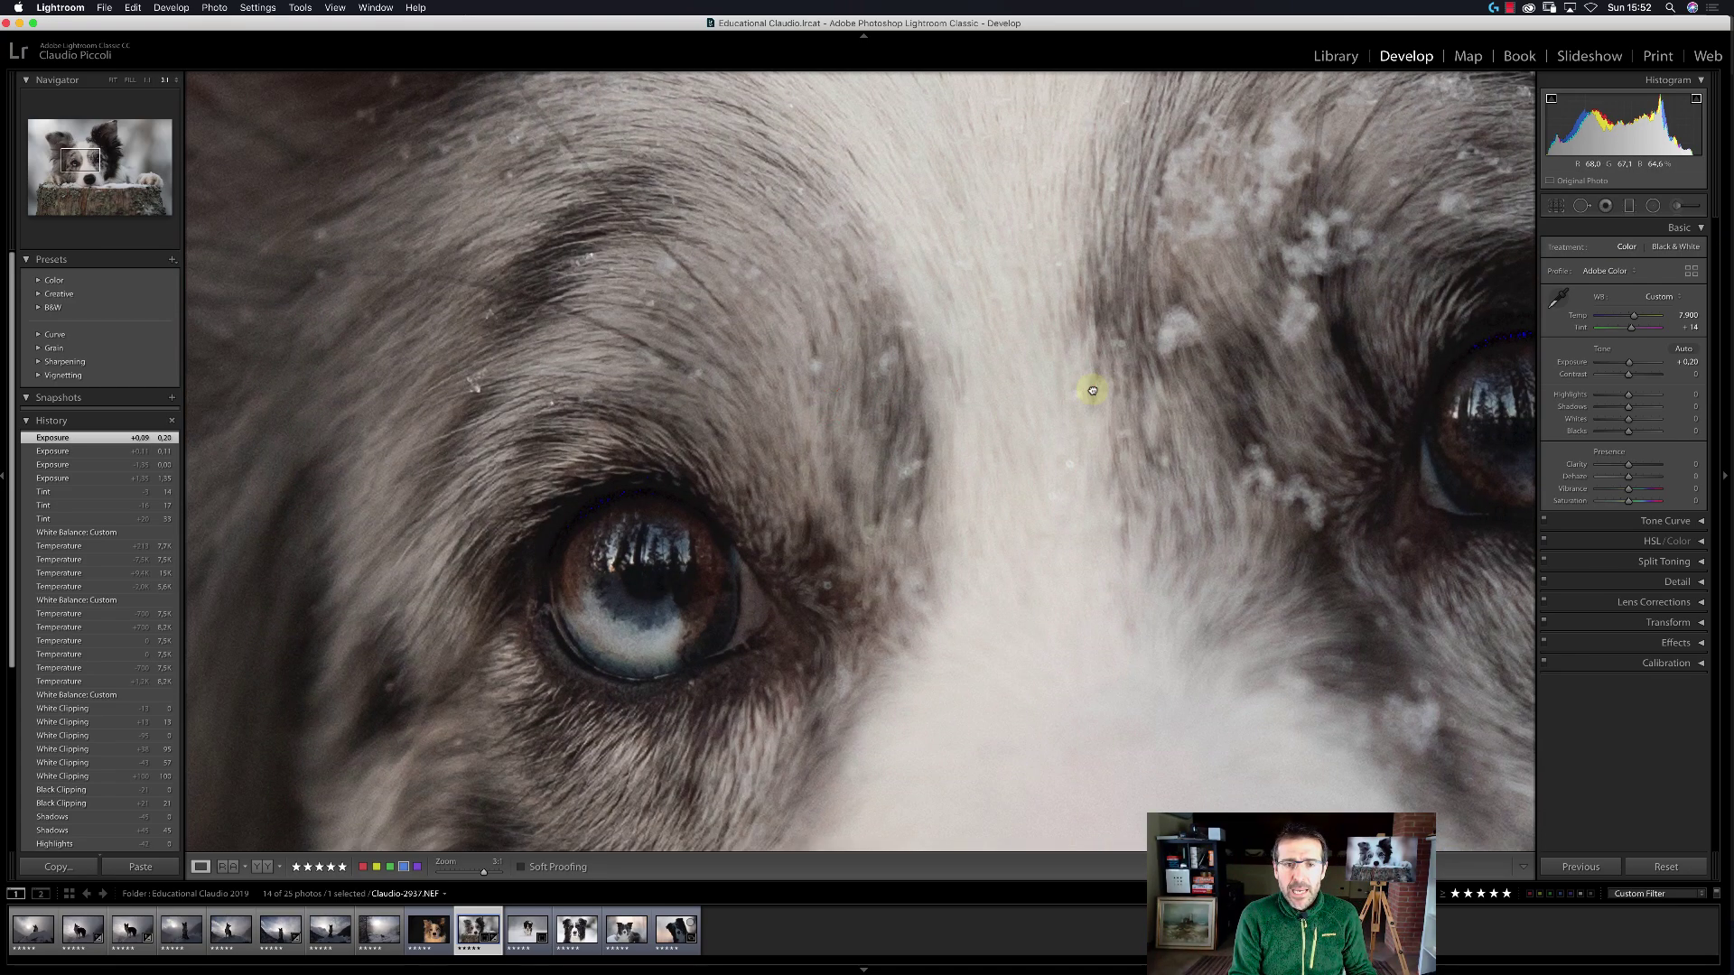
left_click_drag(1247, 313, 957, 353)
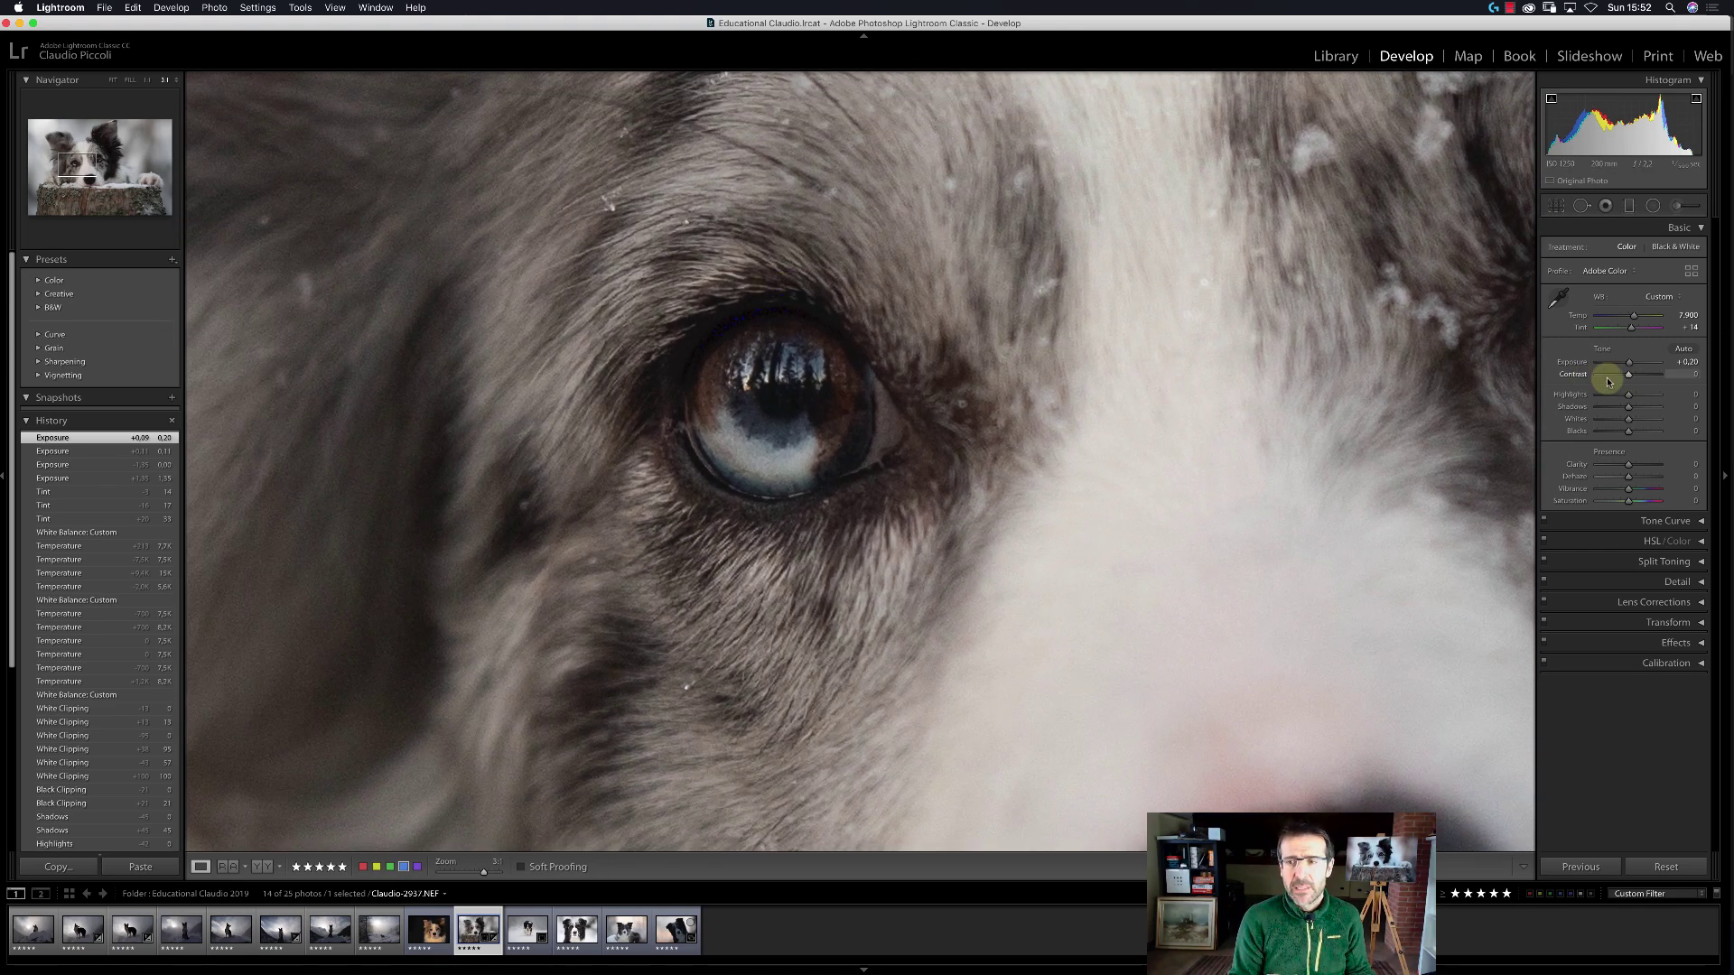
Try several Contrast values, reset, settle at +14, and return to the Fit view.
left_click_drag(1630, 377, 1633, 378)
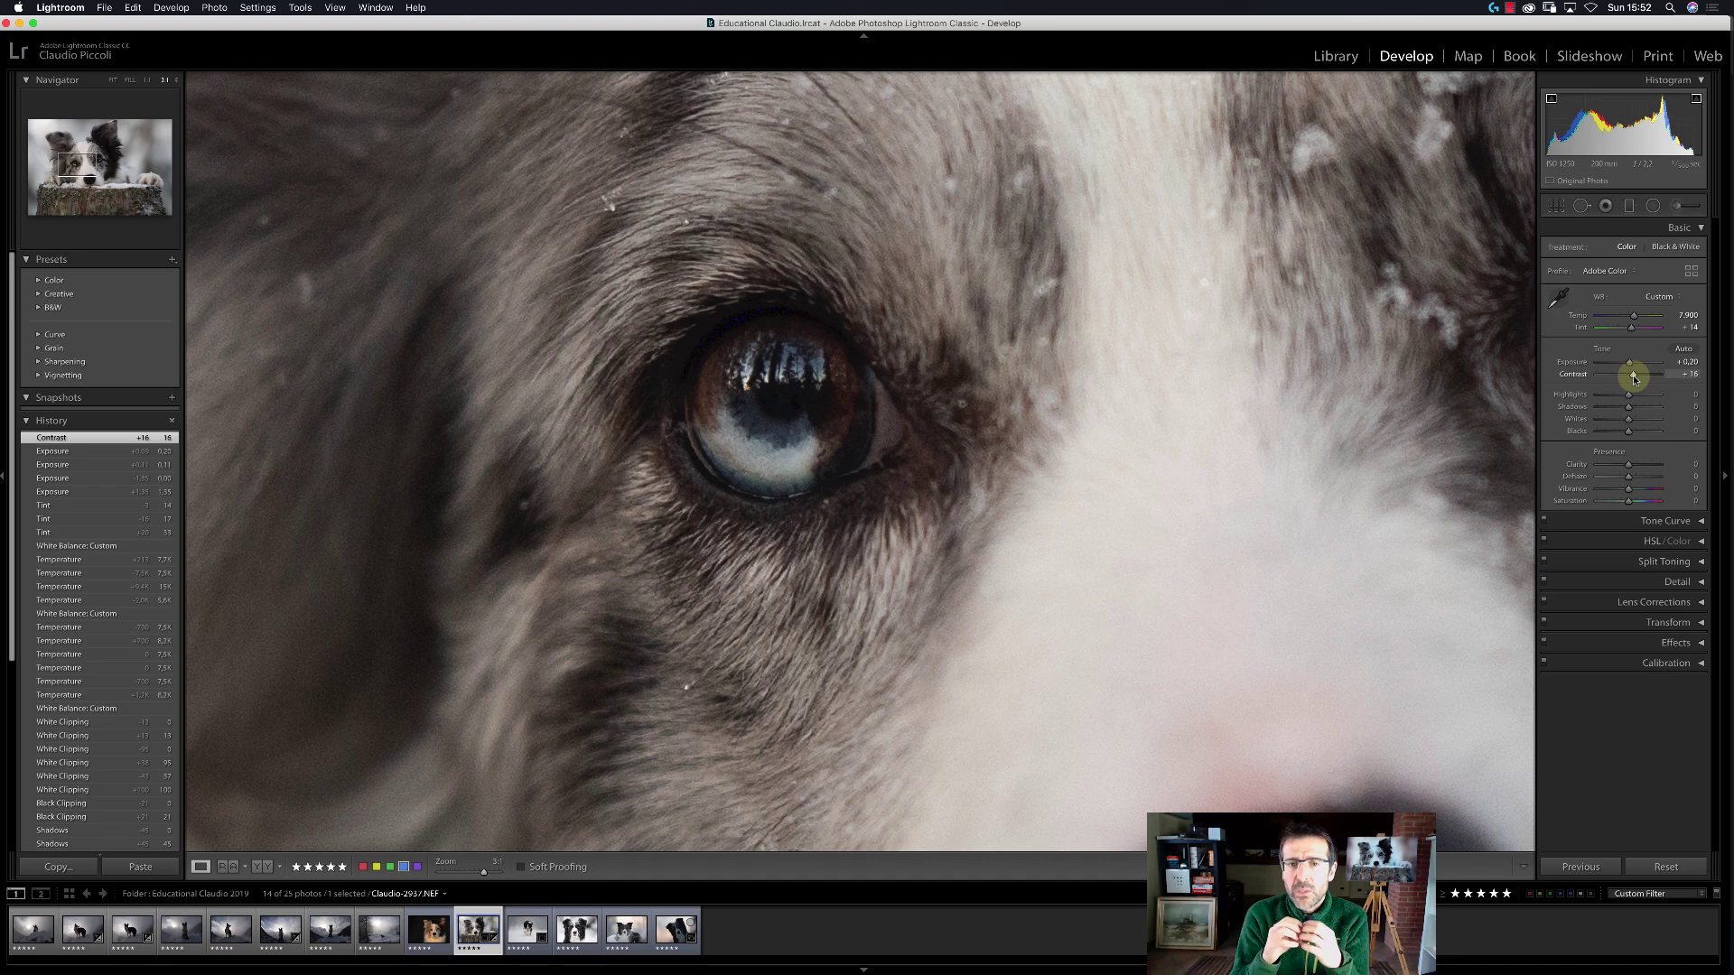
left_click_drag(1633, 376, 1627, 381)
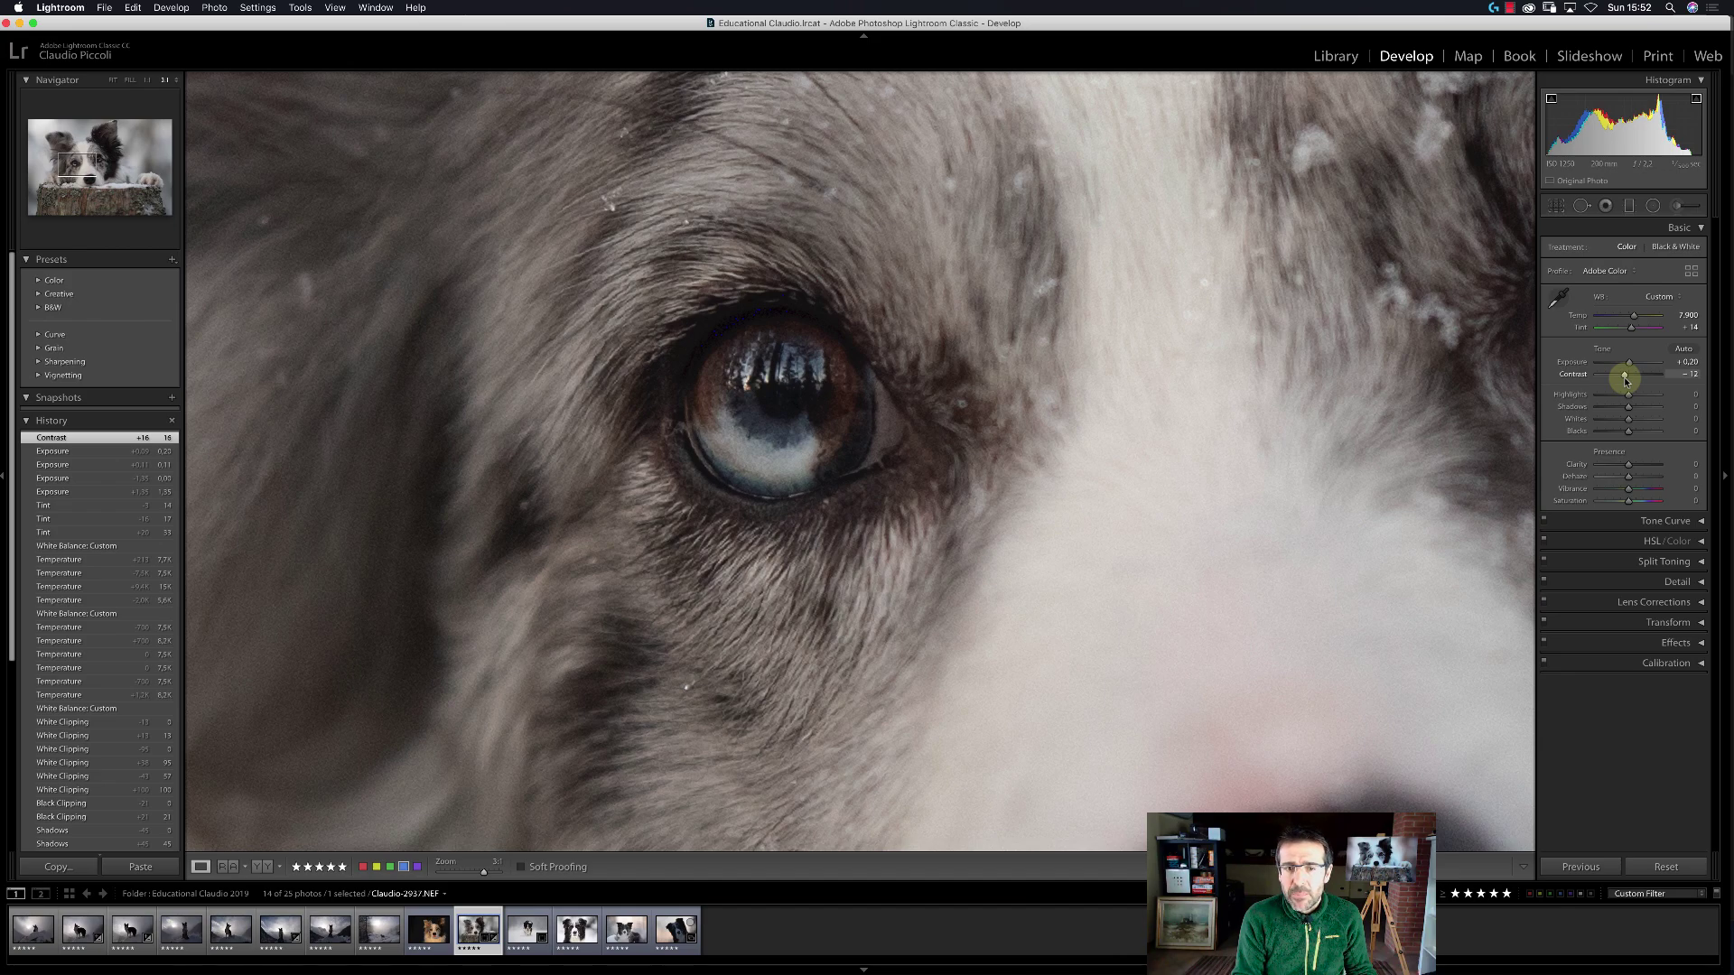
double_click(1626, 378)
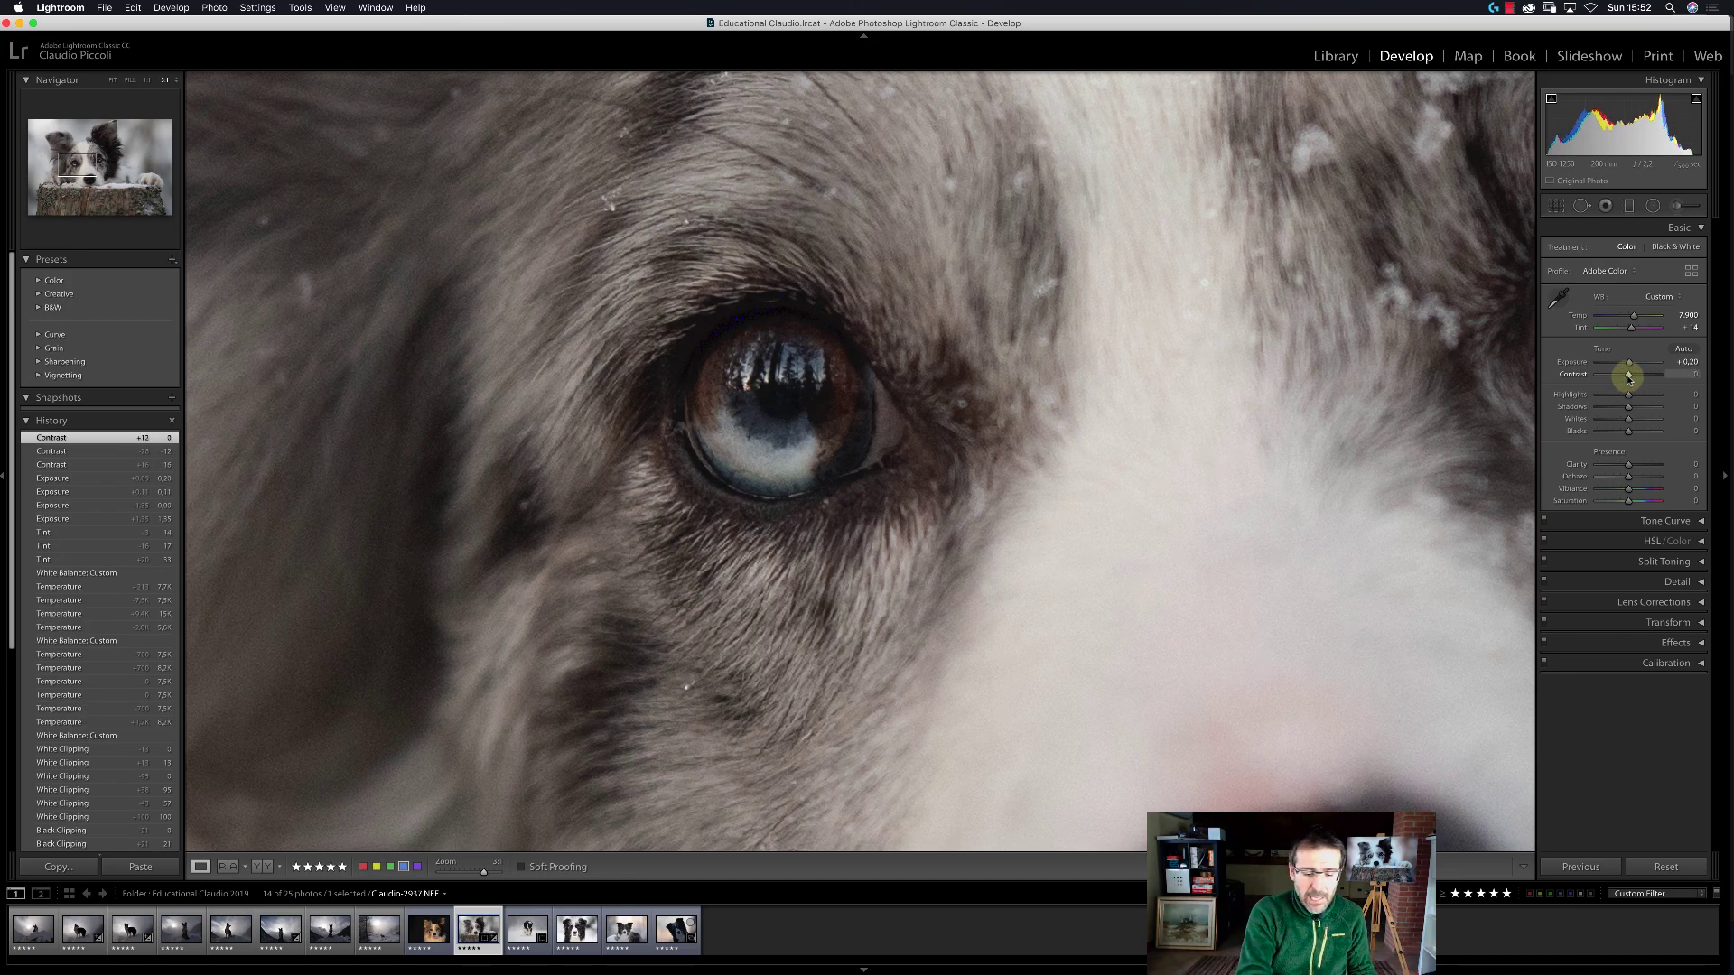
key("shift")
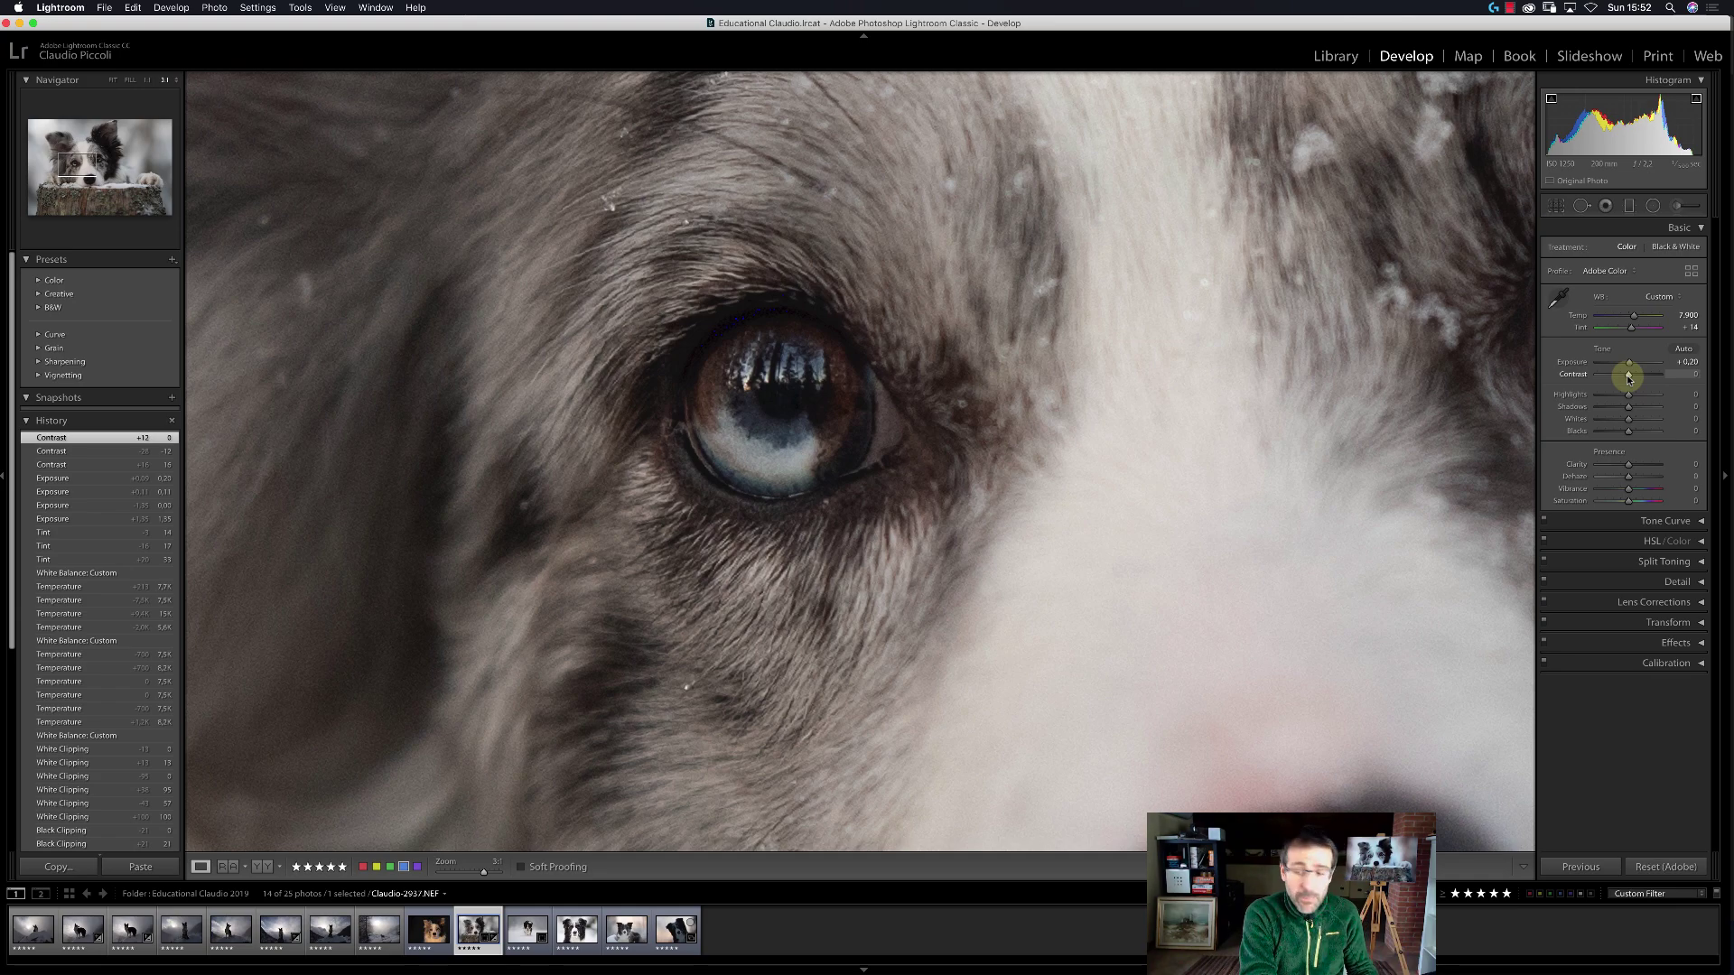
left_click_drag(1629, 379, 1621, 380)
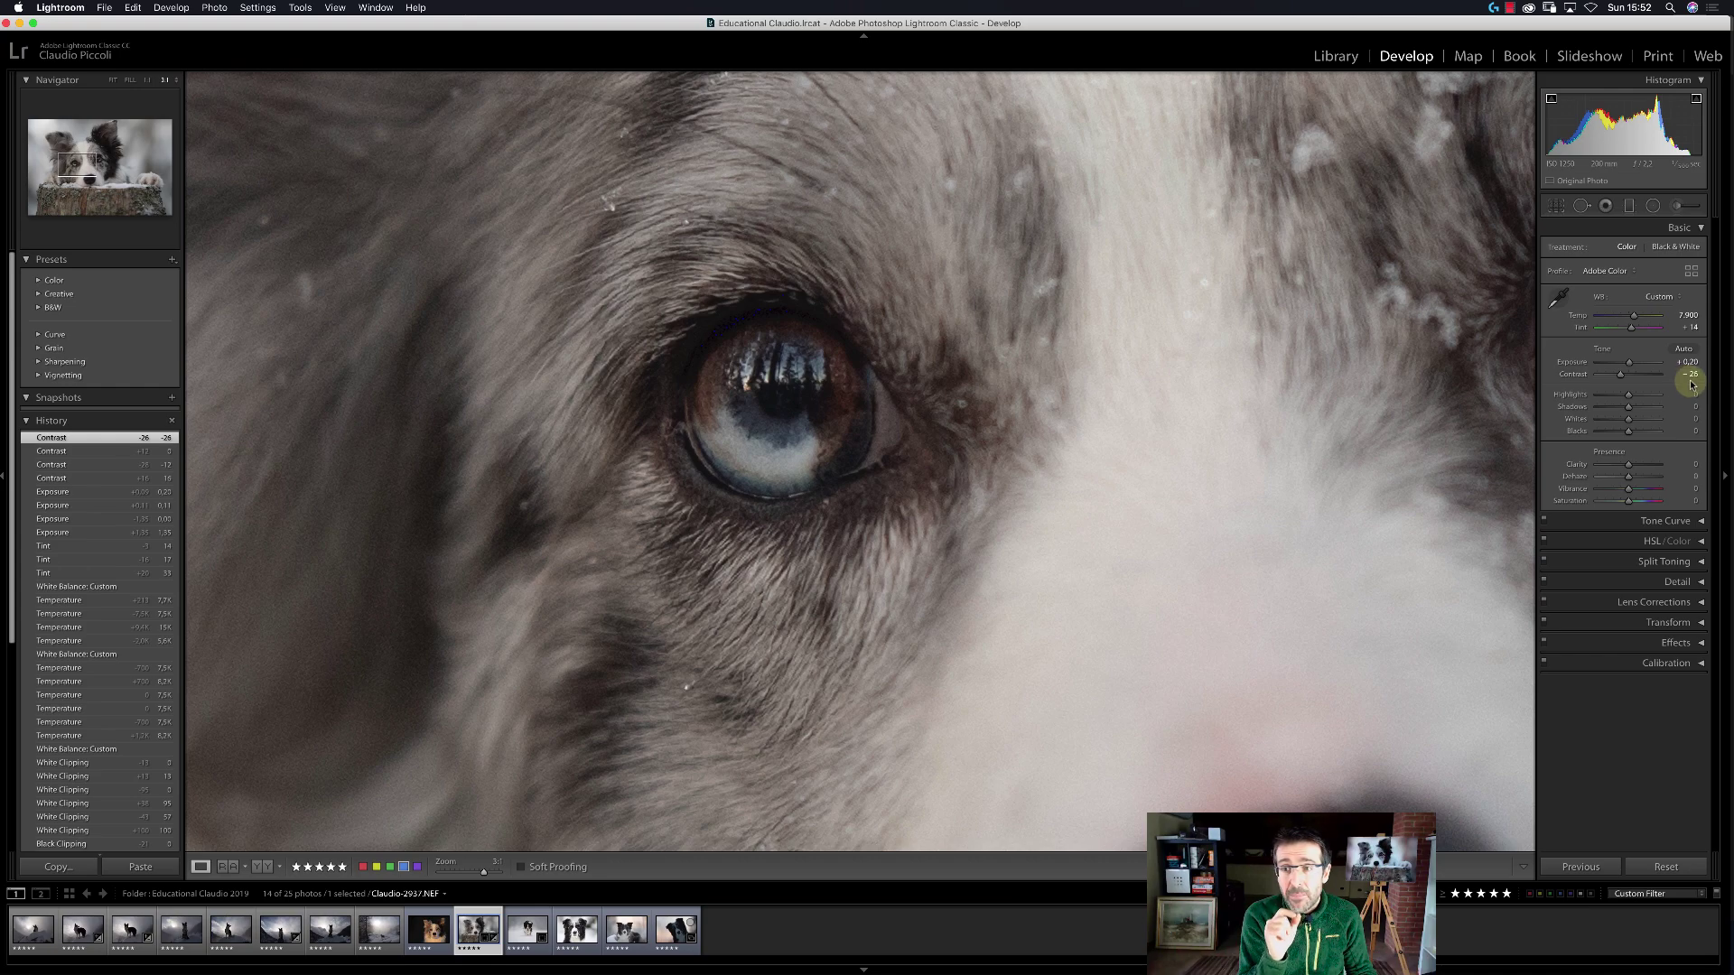
left_click_drag(1620, 380, 1624, 379)
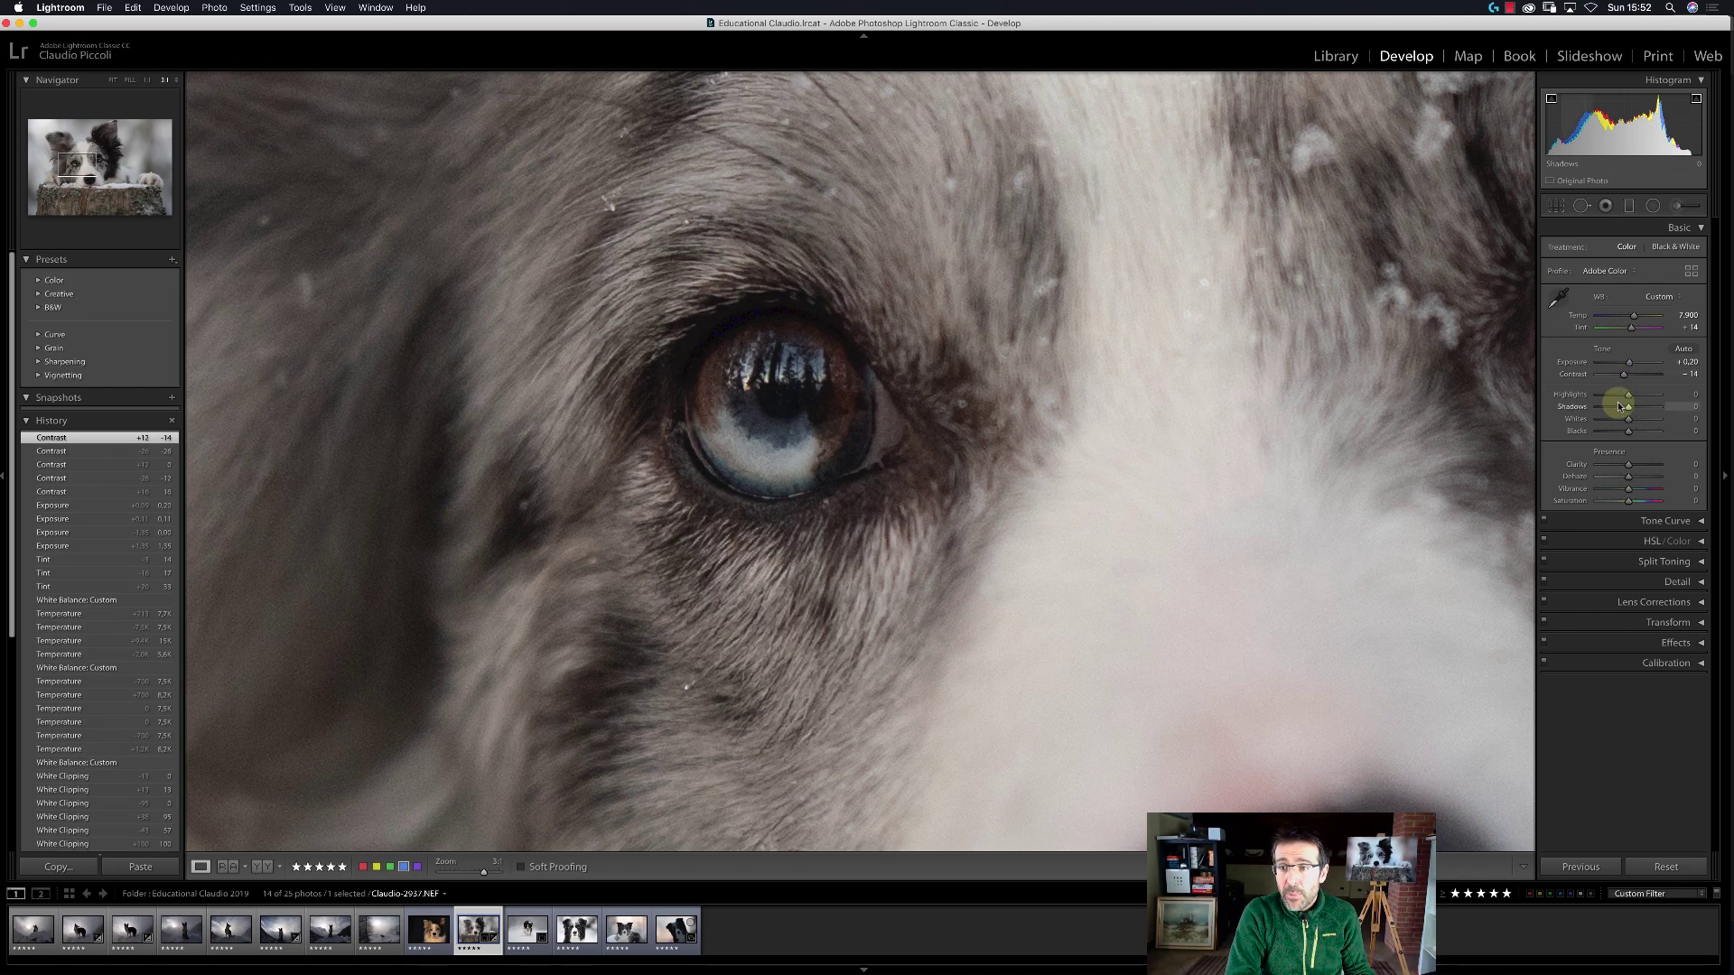
left_click(1359, 410)
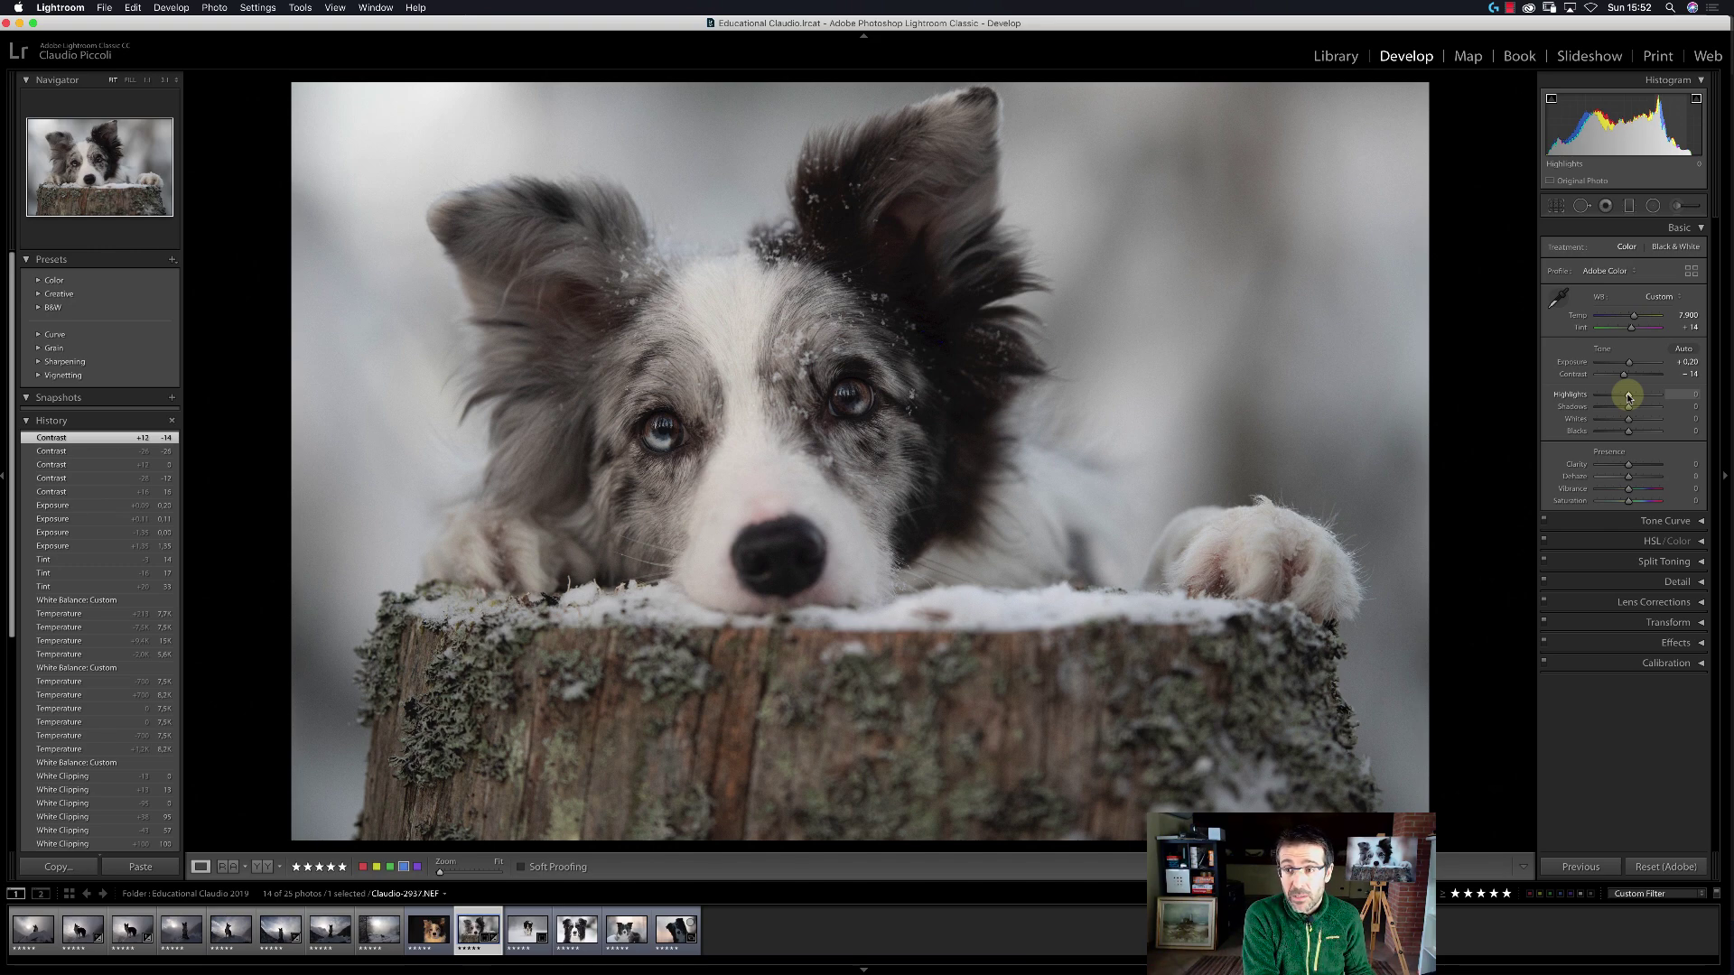
left_click_drag(1628, 395, 1610, 394)
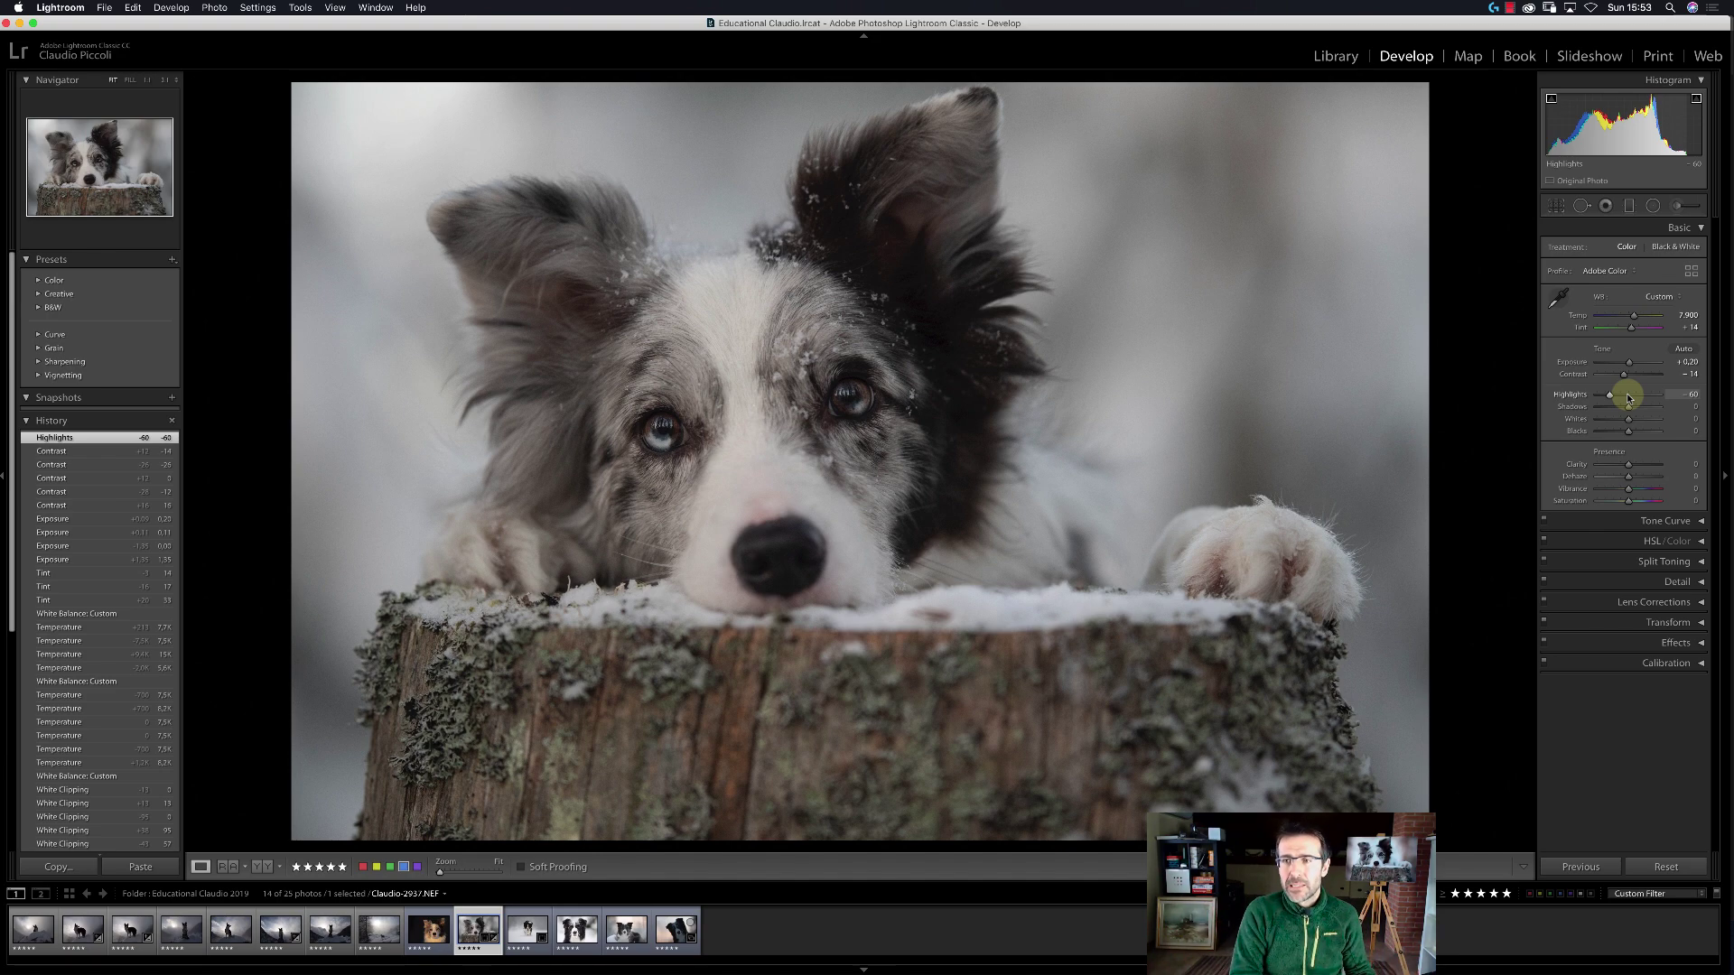
double_click(1610, 397)
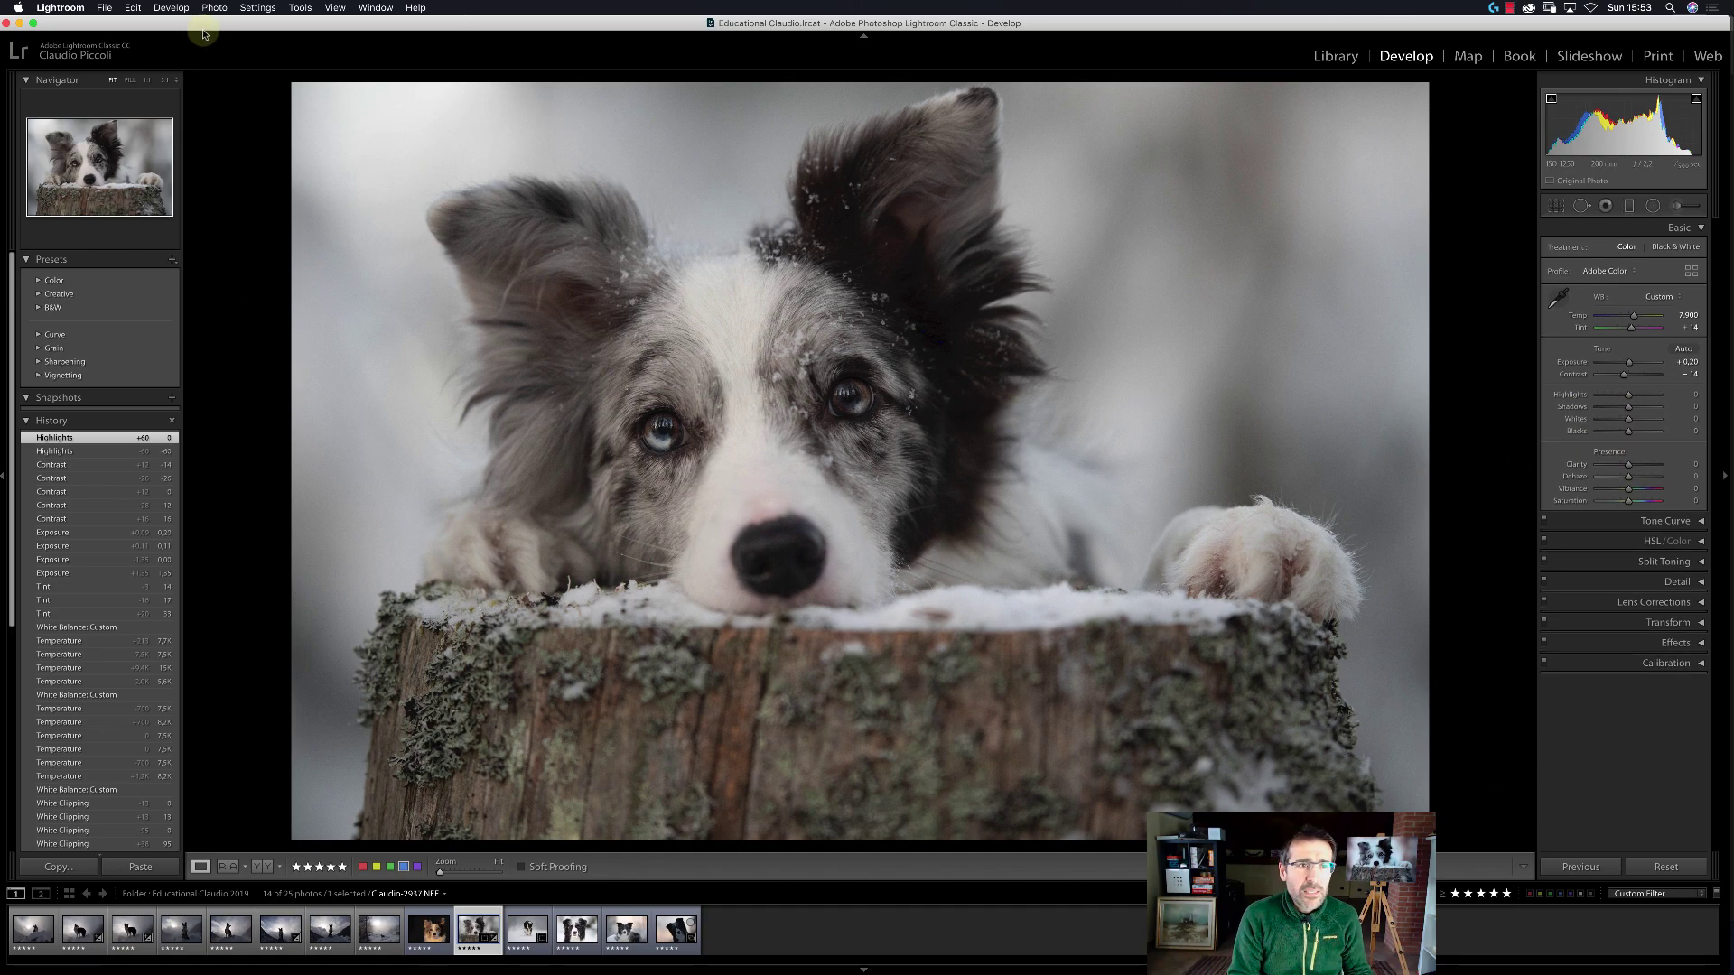
Zoom to 1:1 and center the view on the dog's eyes.
left_click(145, 79)
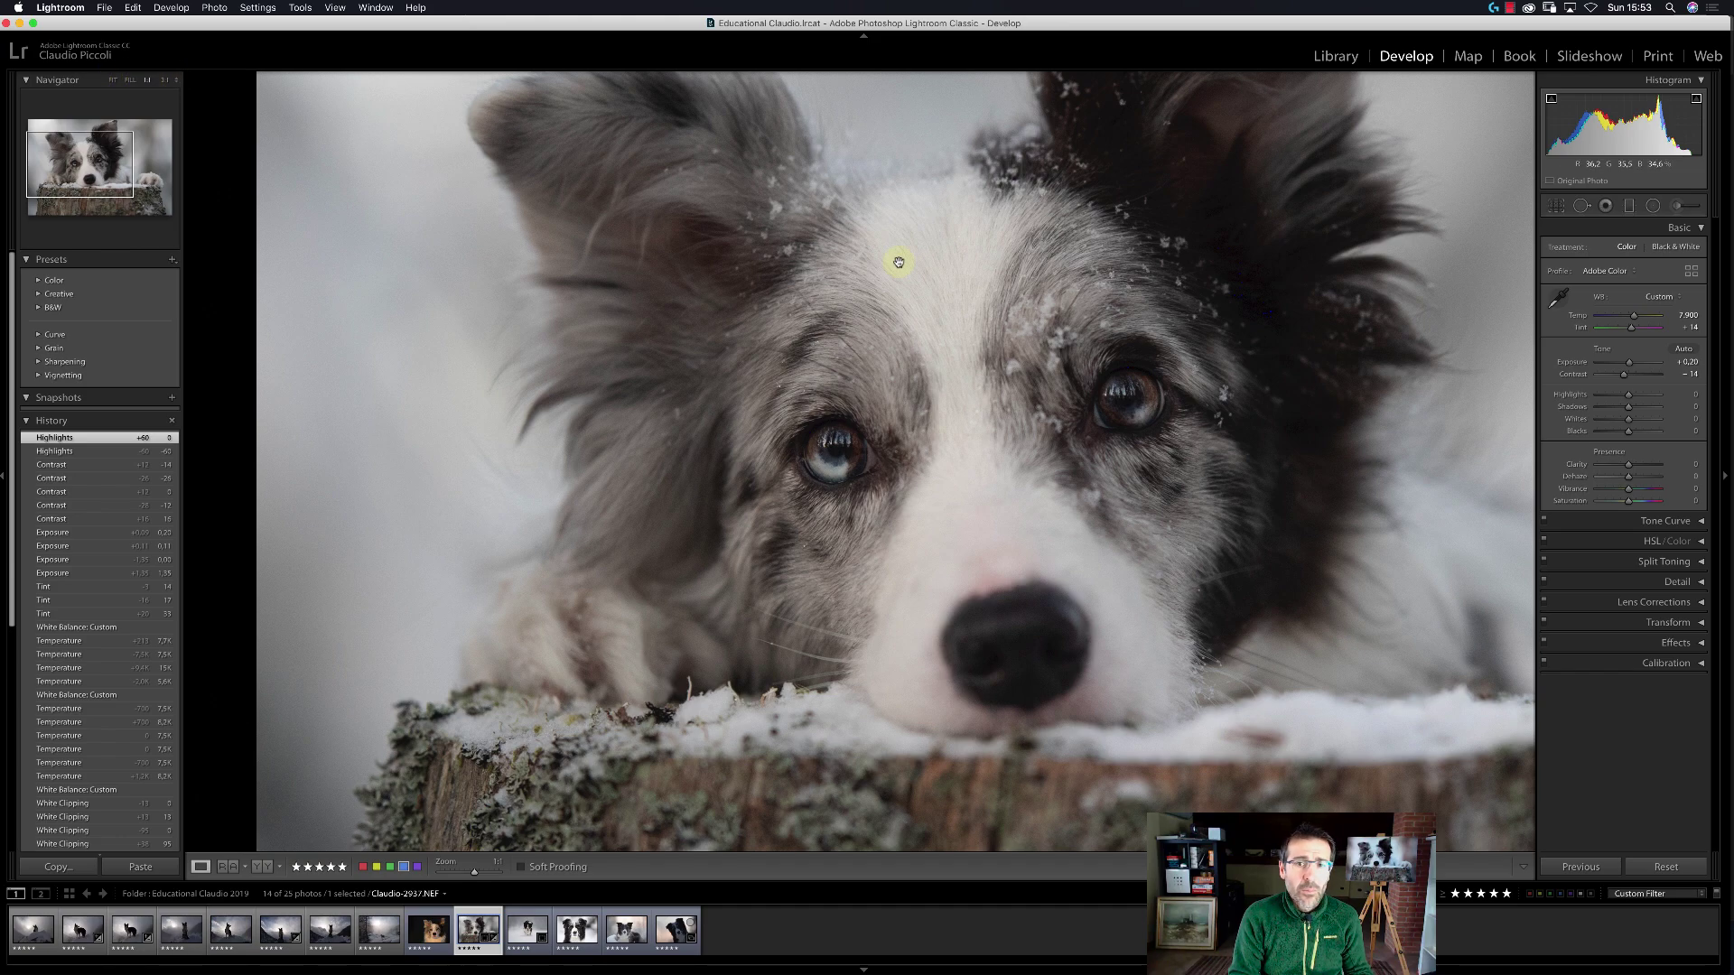
left_click_drag(995, 340, 777, 310)
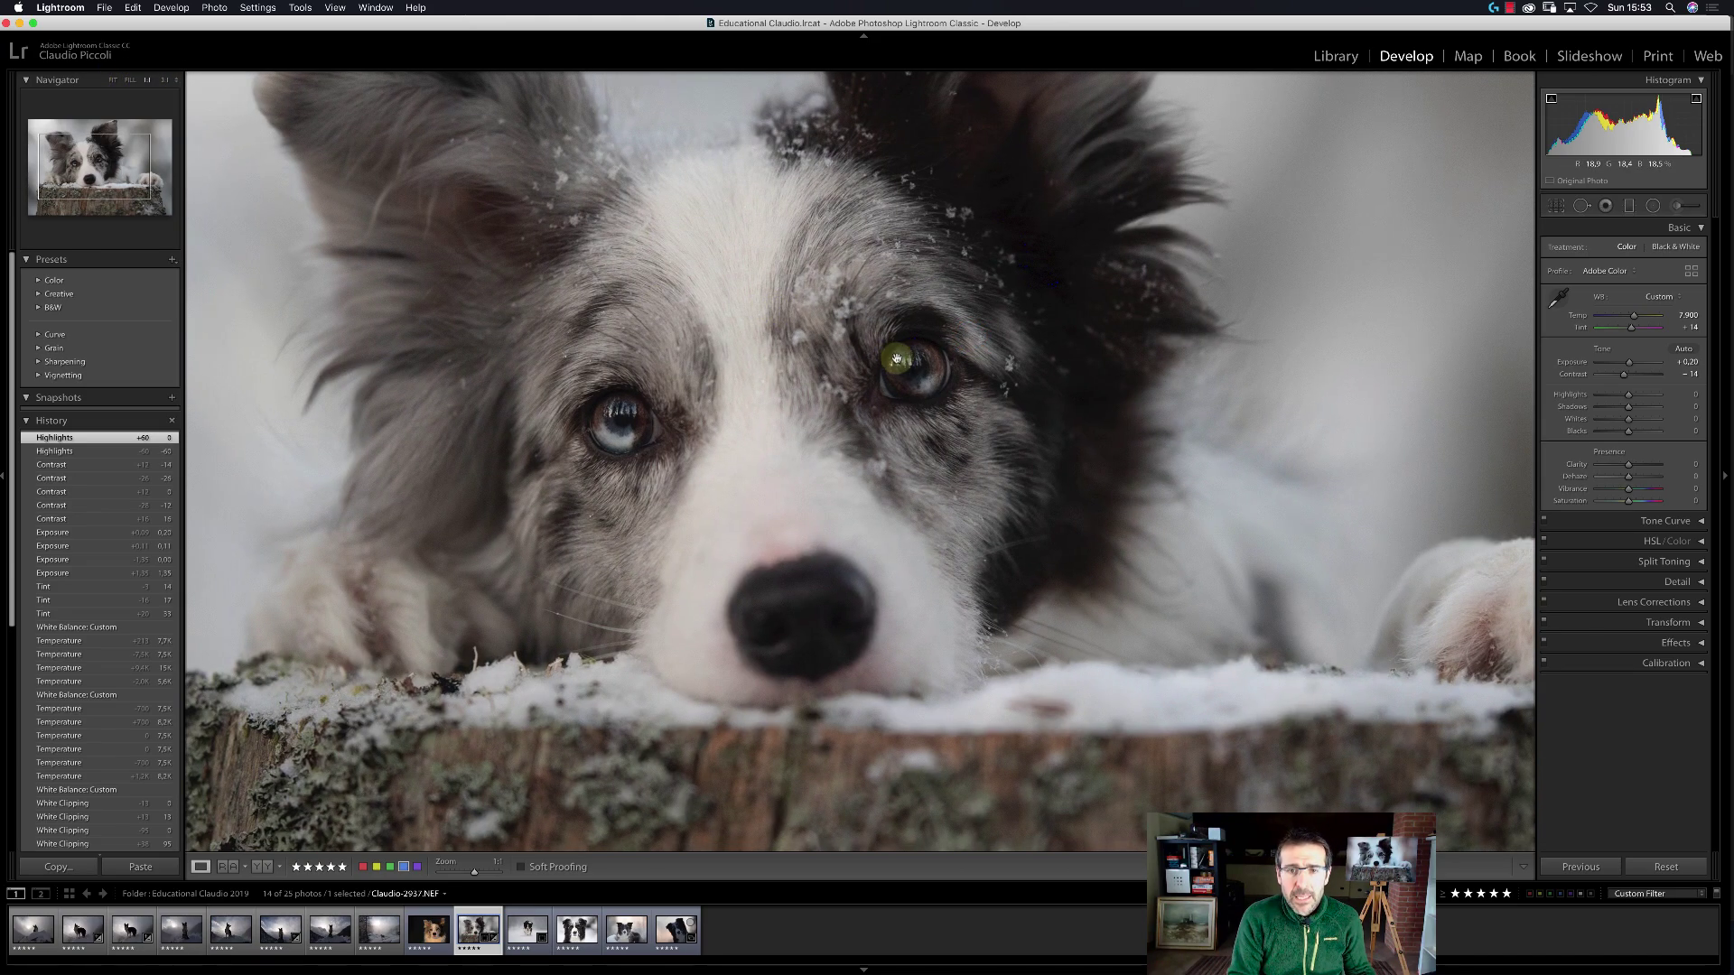
left_click_drag(914, 369, 982, 401)
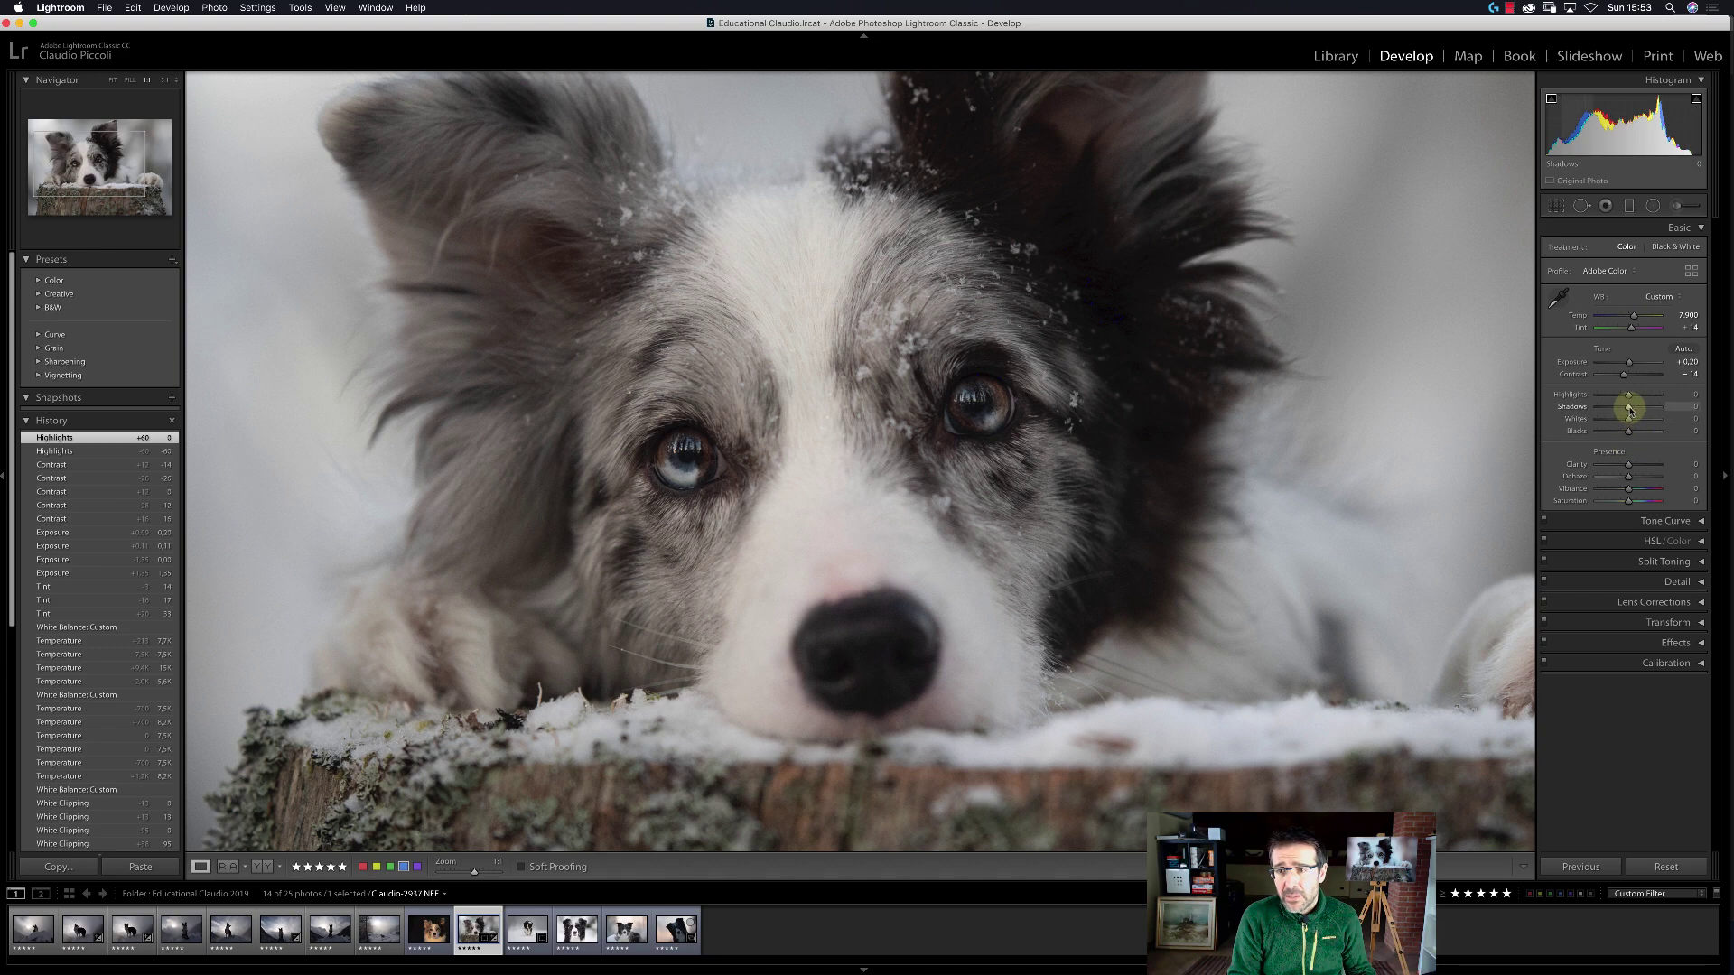
Try Shadows at +24 and +34, reset, and settle Shadows at +18.
left_click_drag(1628, 406, 1635, 406)
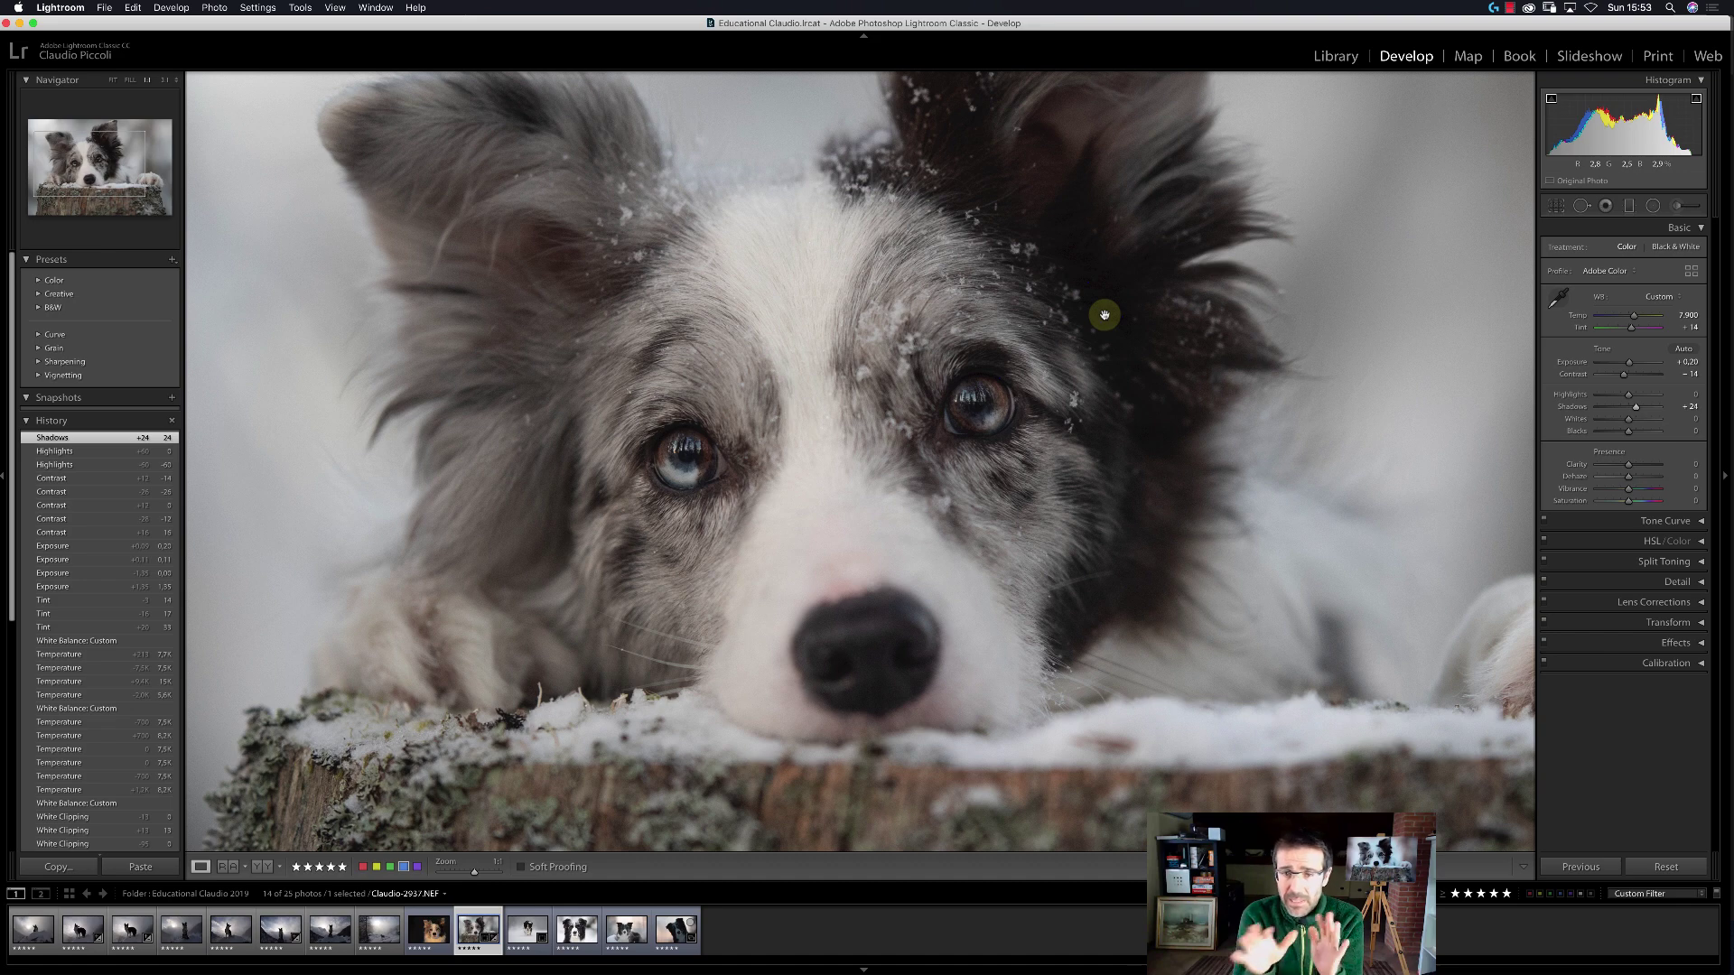
left_click(1634, 407)
double_click(1634, 406)
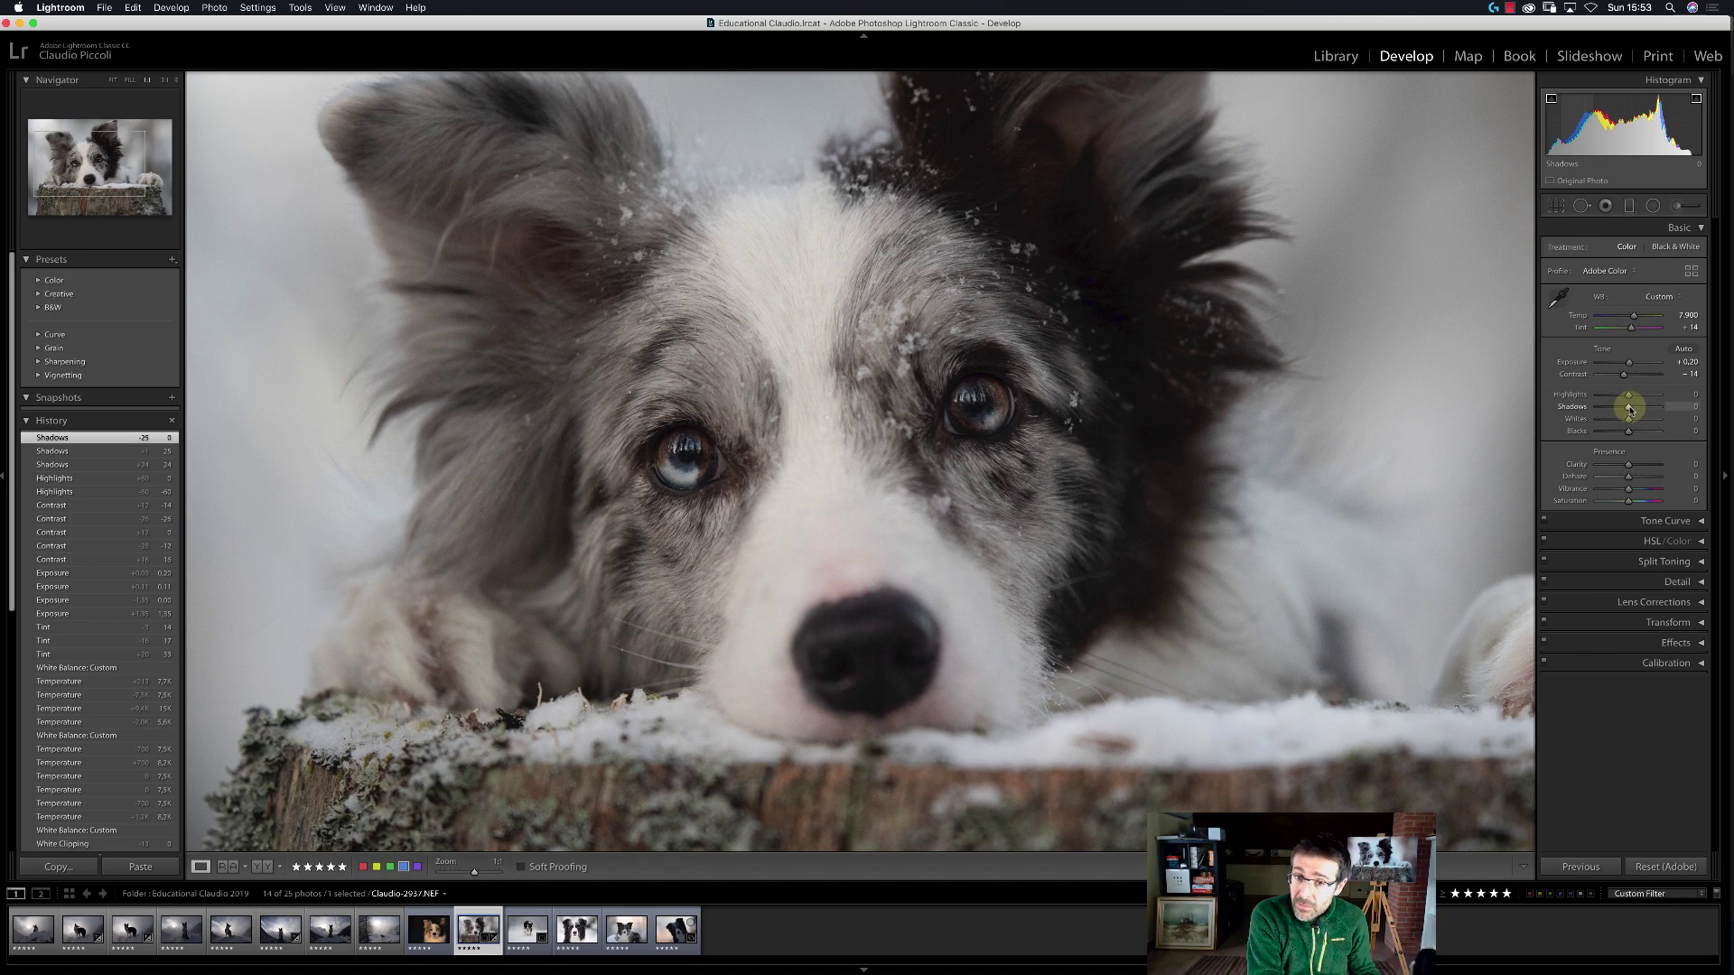
left_click_drag(1630, 408, 1637, 408)
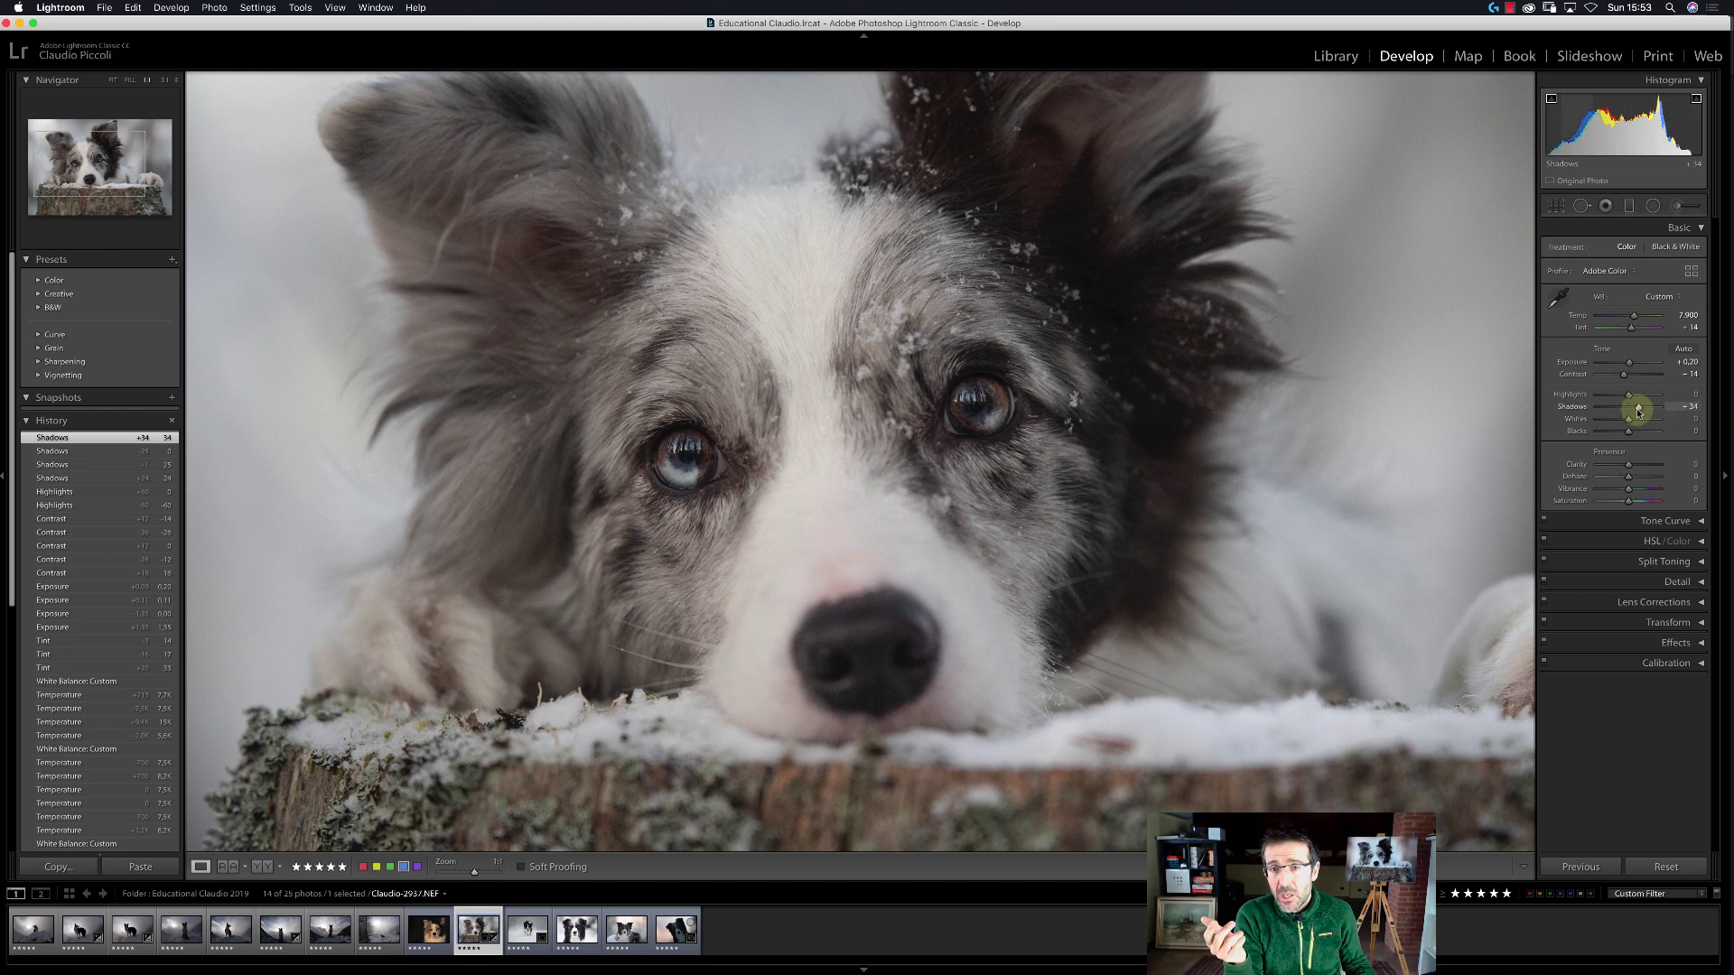
left_click_drag(1638, 411, 1633, 411)
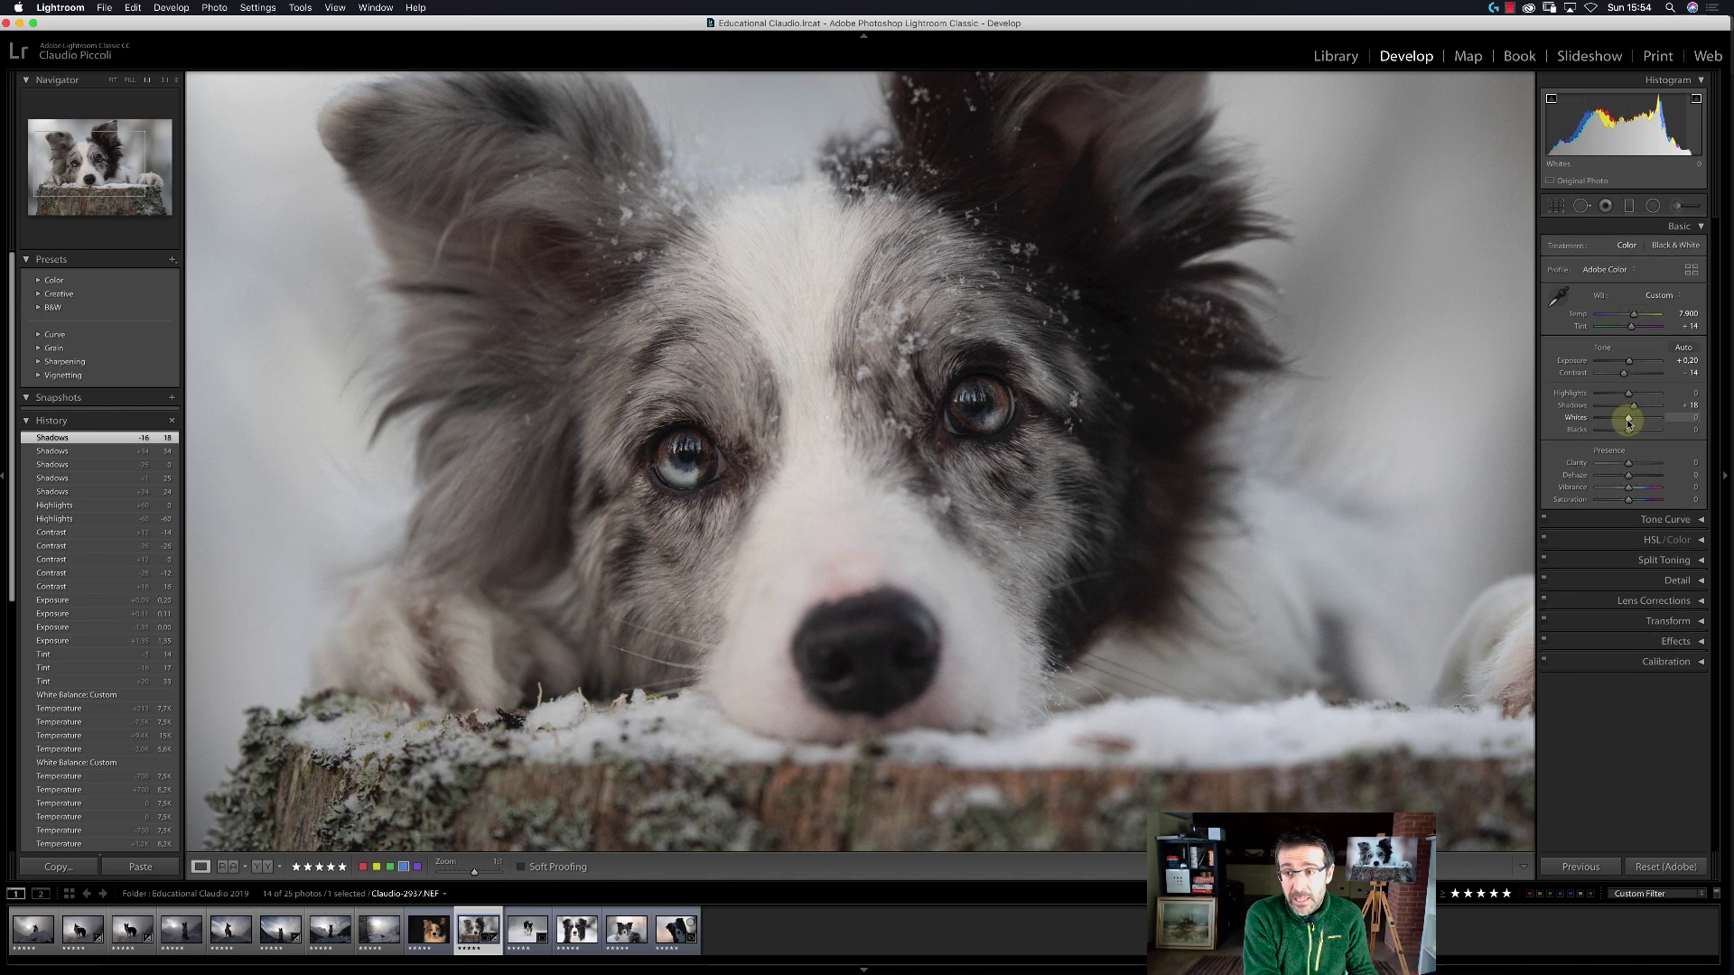
Try Whites at +51, reset to 0, then set Whites to +20.
left_click_drag(1629, 422, 1630, 424)
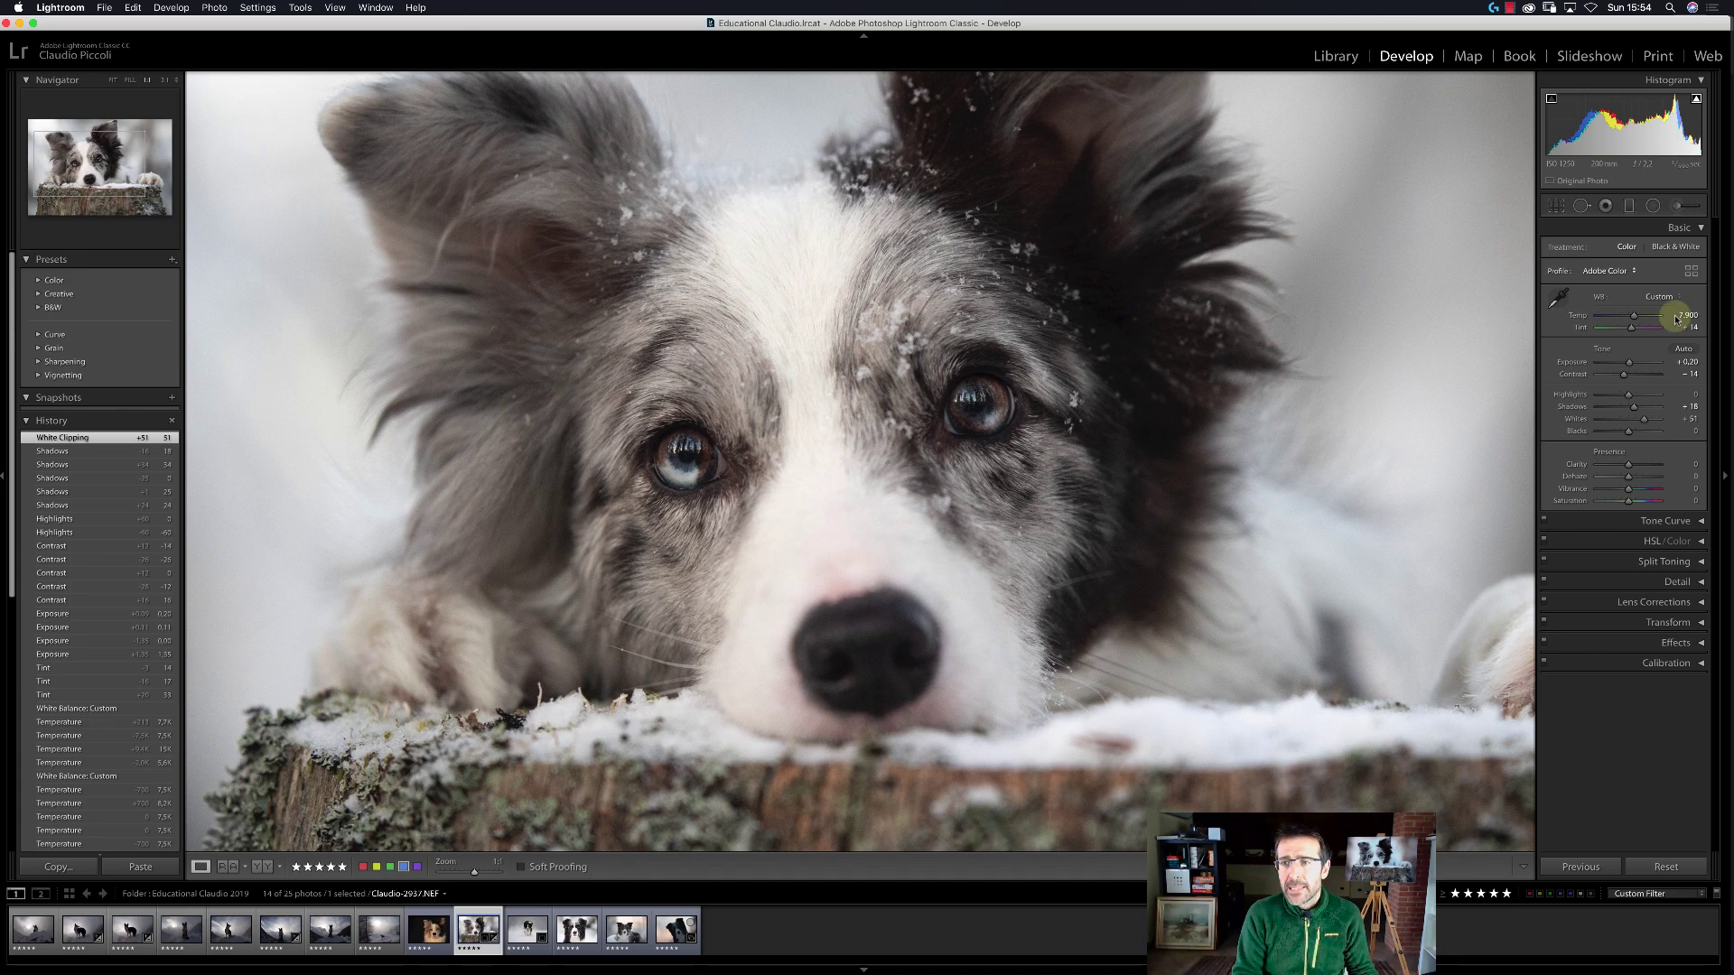
double_click(1644, 420)
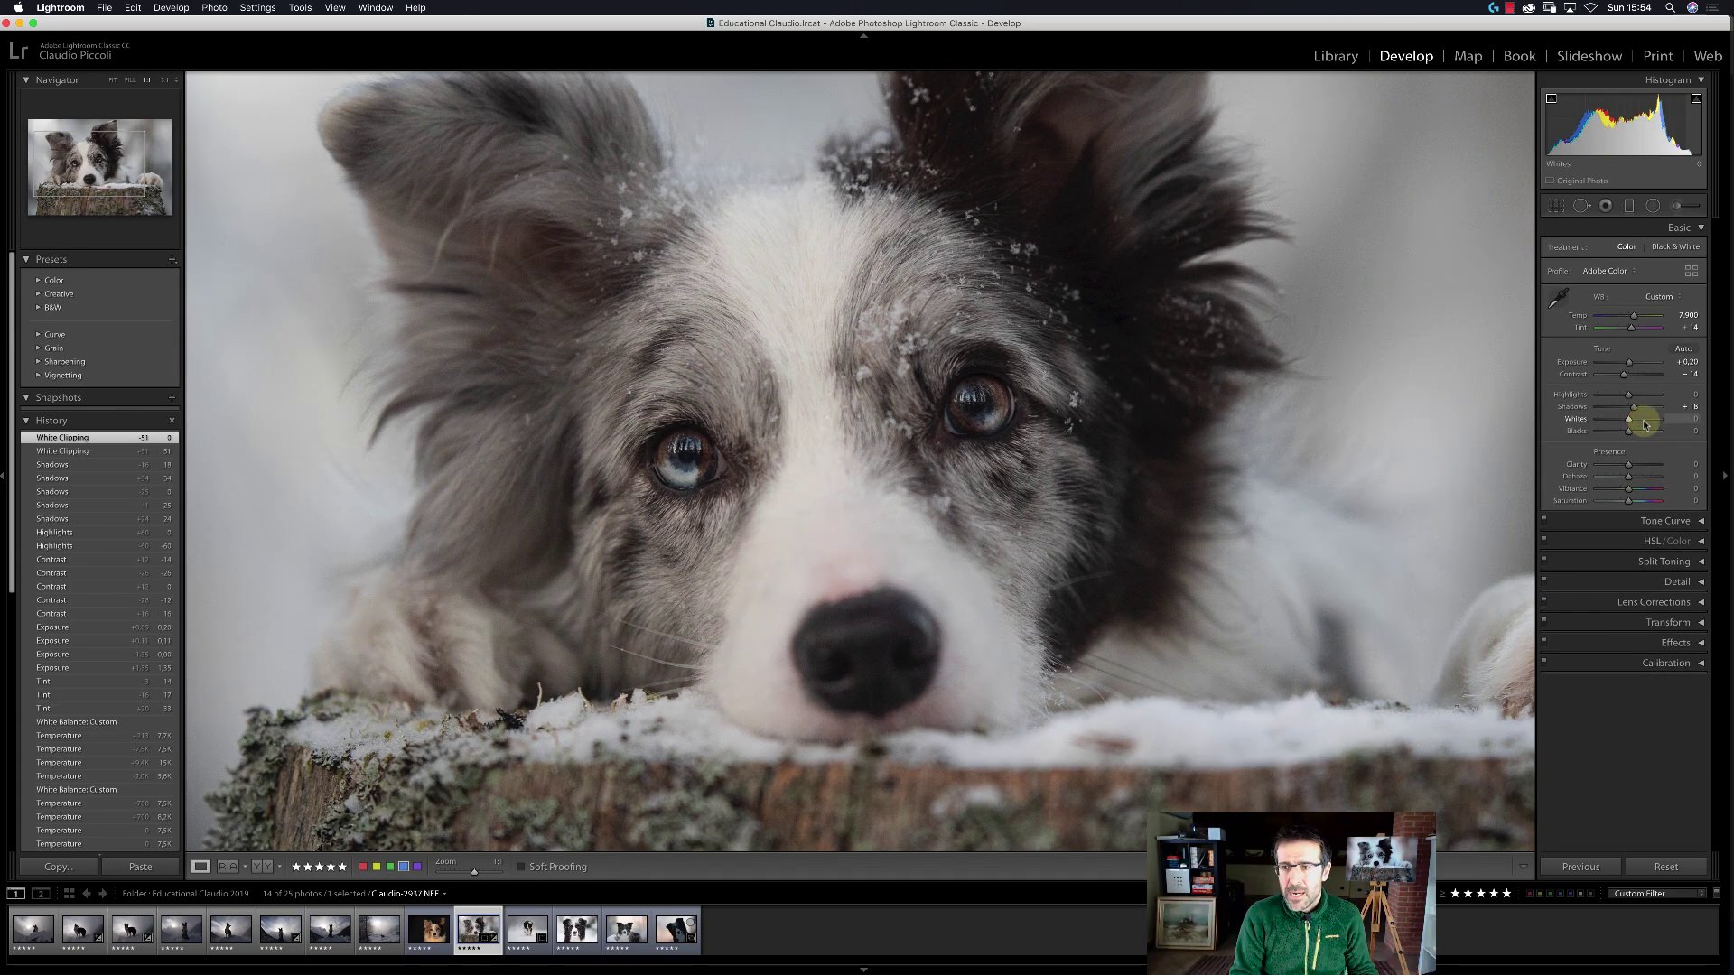
left_click_drag(1622, 425, 1633, 423)
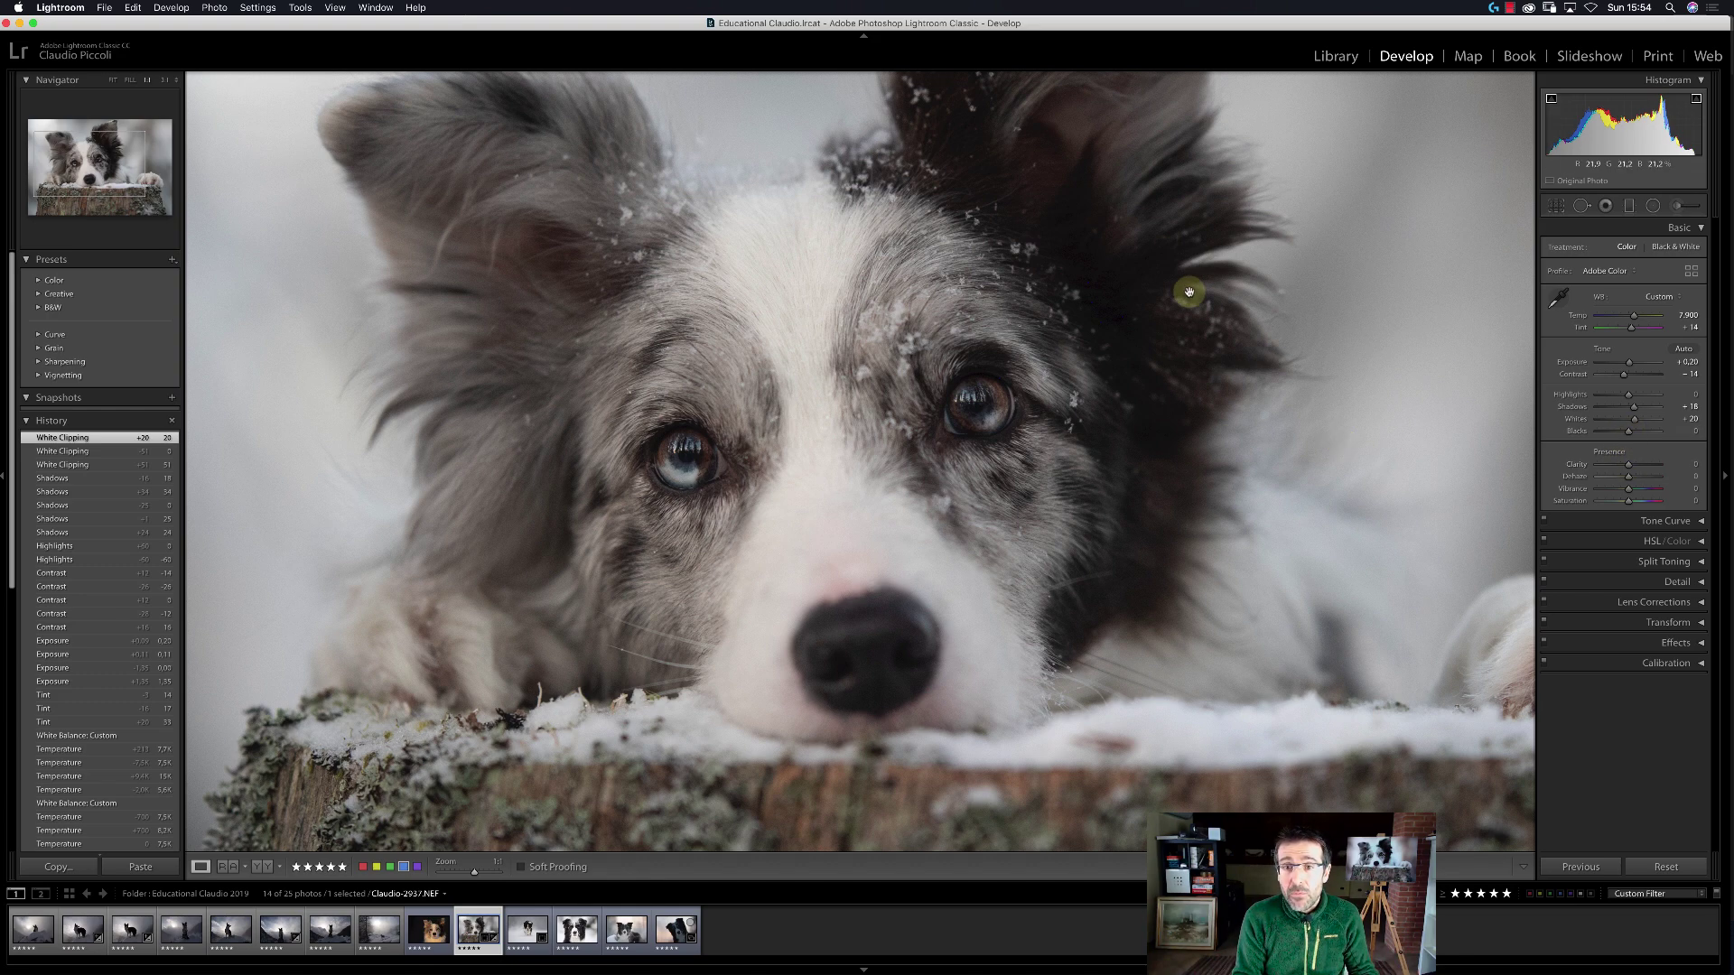
At 3:1 on the eye and fur, set Blacks to +8, then return to Fit.
left_click(166, 81)
left_click_drag(1015, 186, 388, 472)
left_click_drag(720, 387, 639, 427)
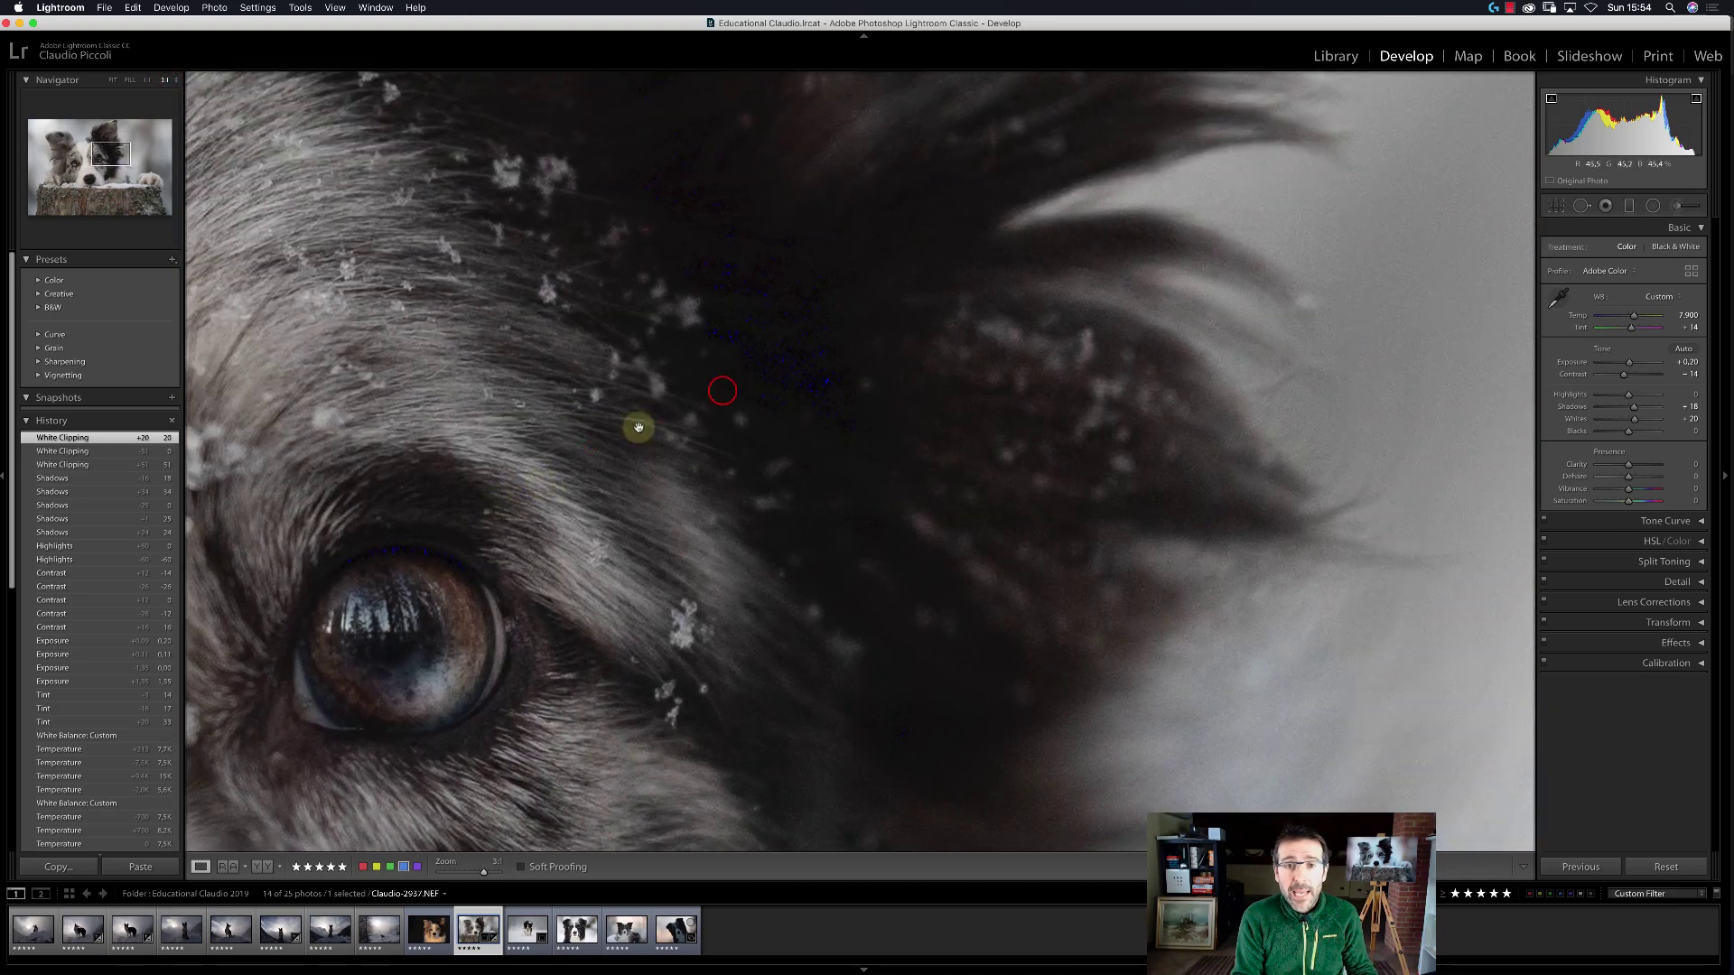
left_click_drag(782, 356, 828, 400)
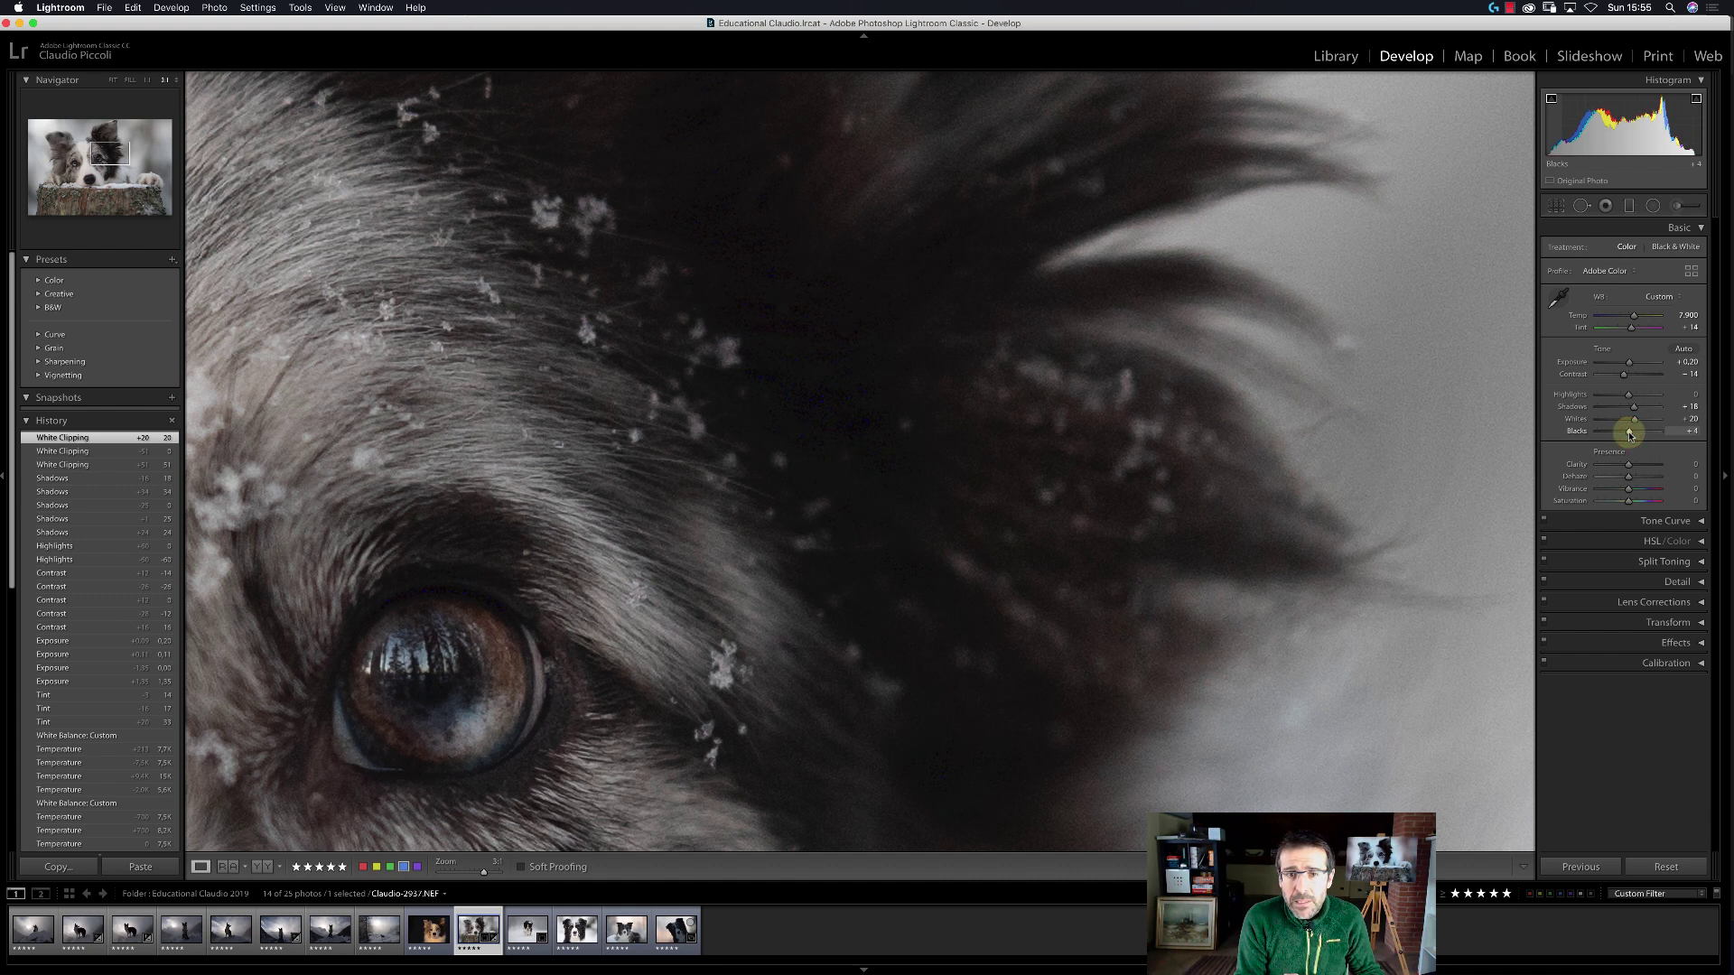
left_click_drag(1631, 434, 1631, 434)
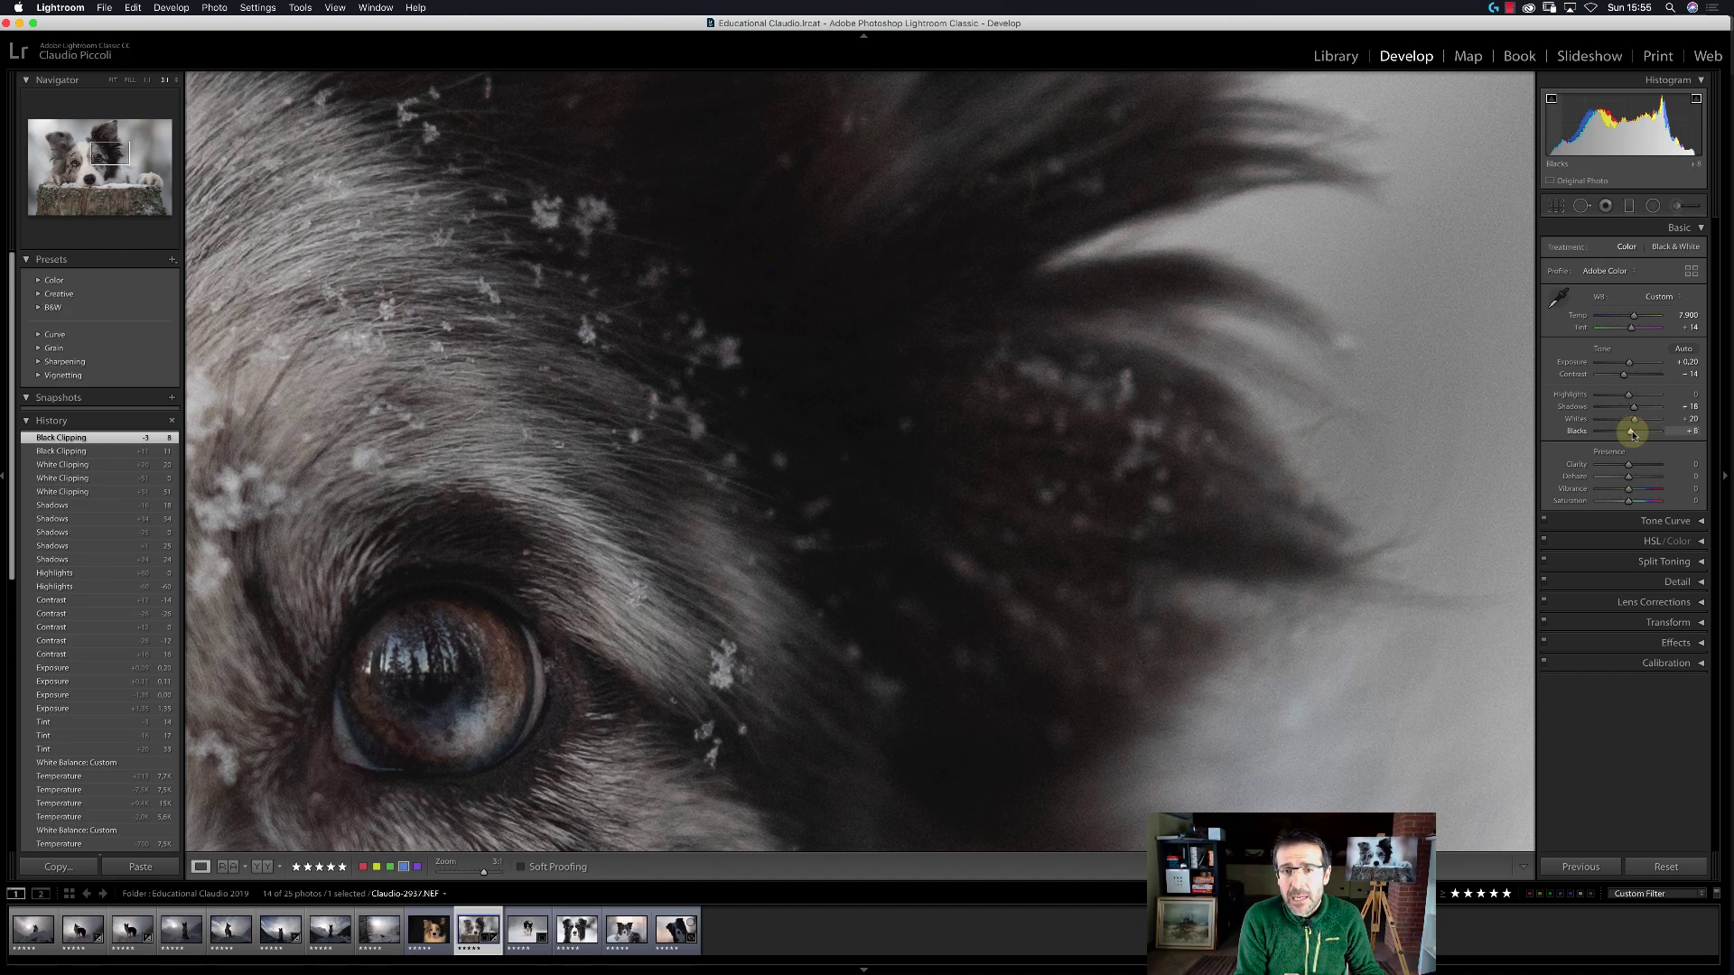
left_click(847, 454)
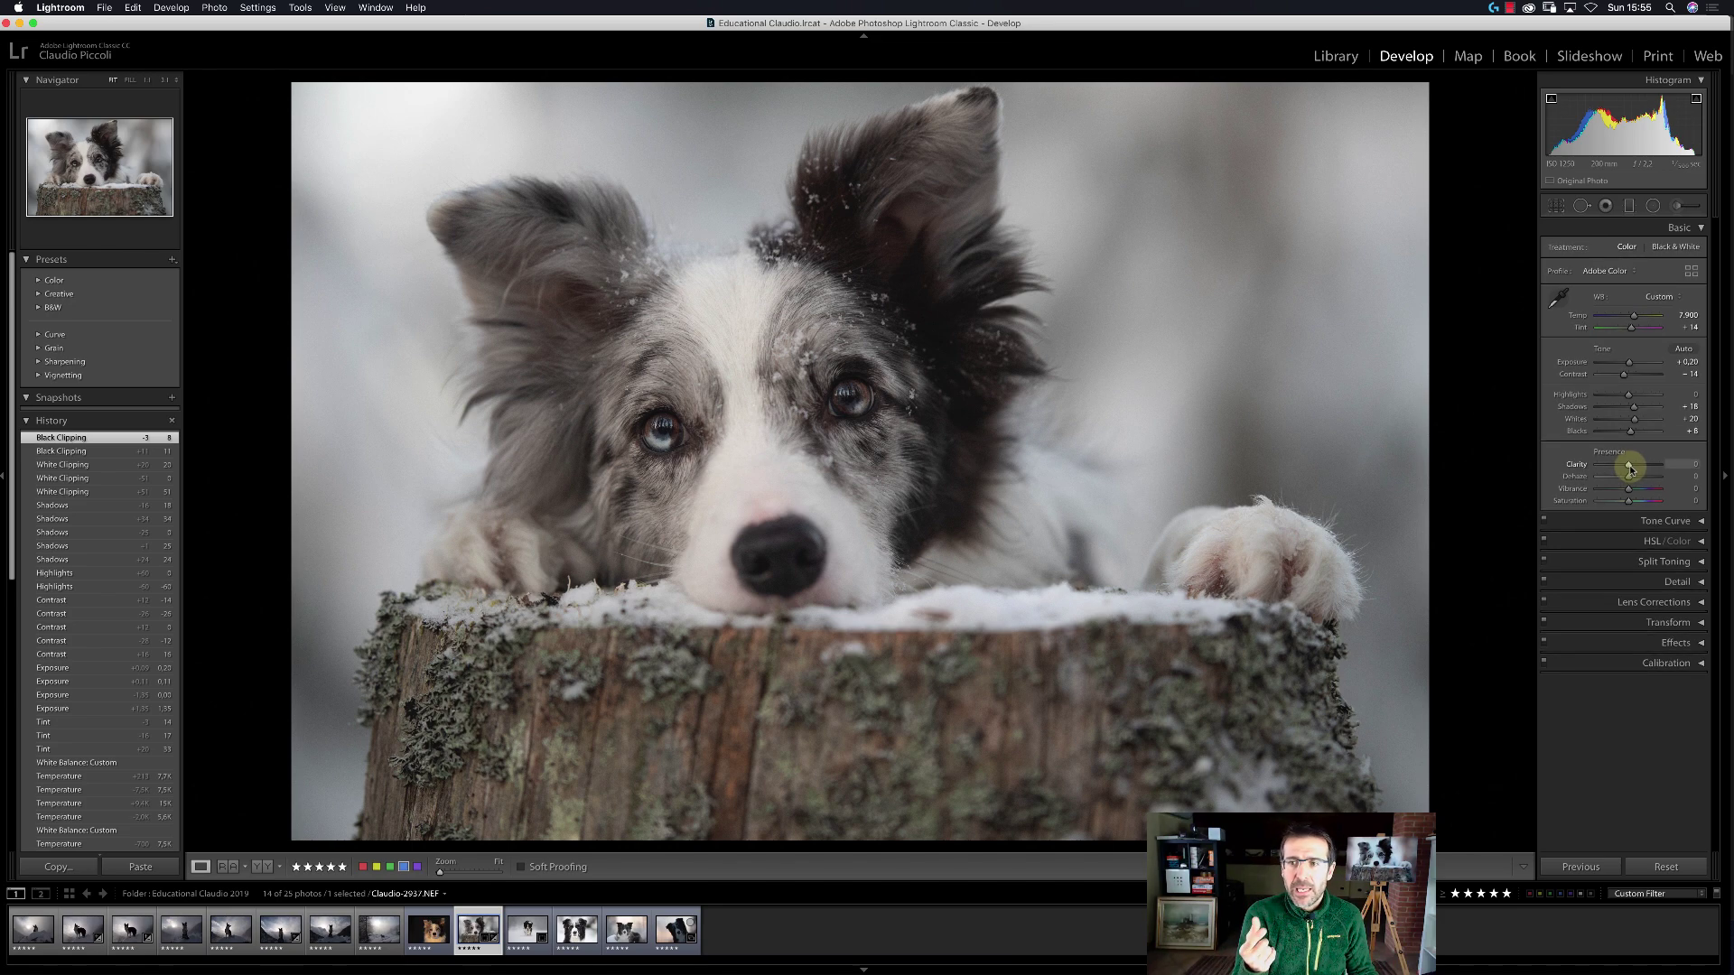
Set Clarity to +11 after a reset, and try Dehaze at +24 before resetting it to 0.
left_click_drag(1631, 469, 1642, 470)
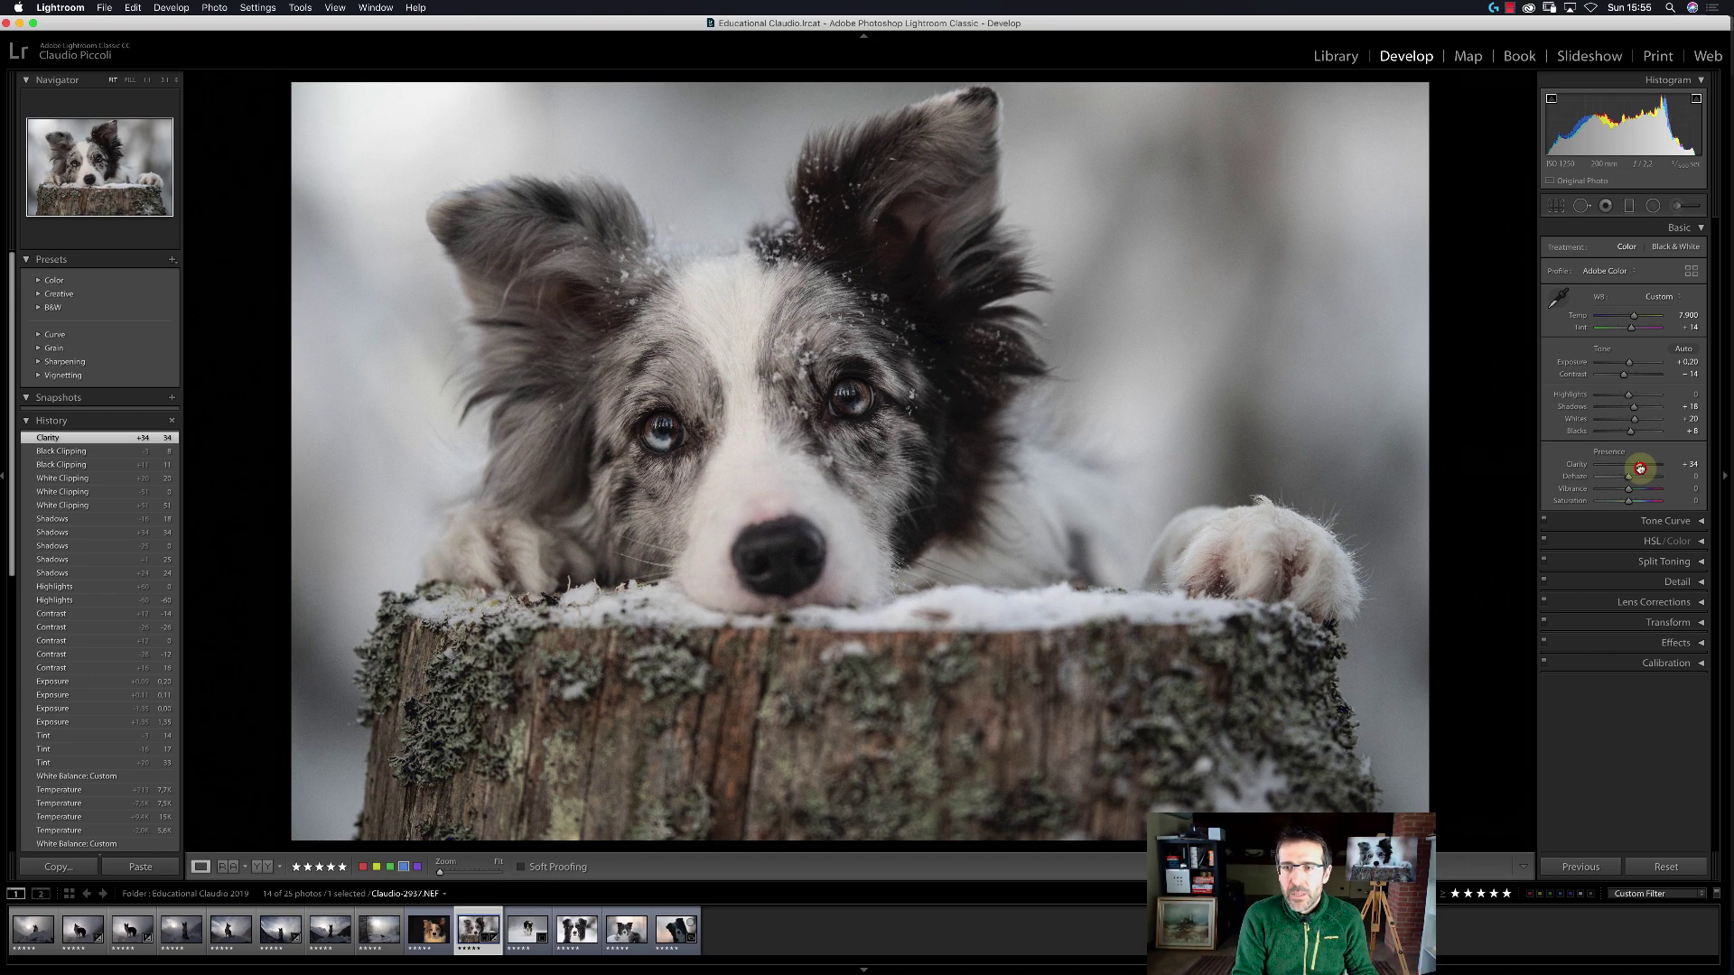
left_click(1642, 470)
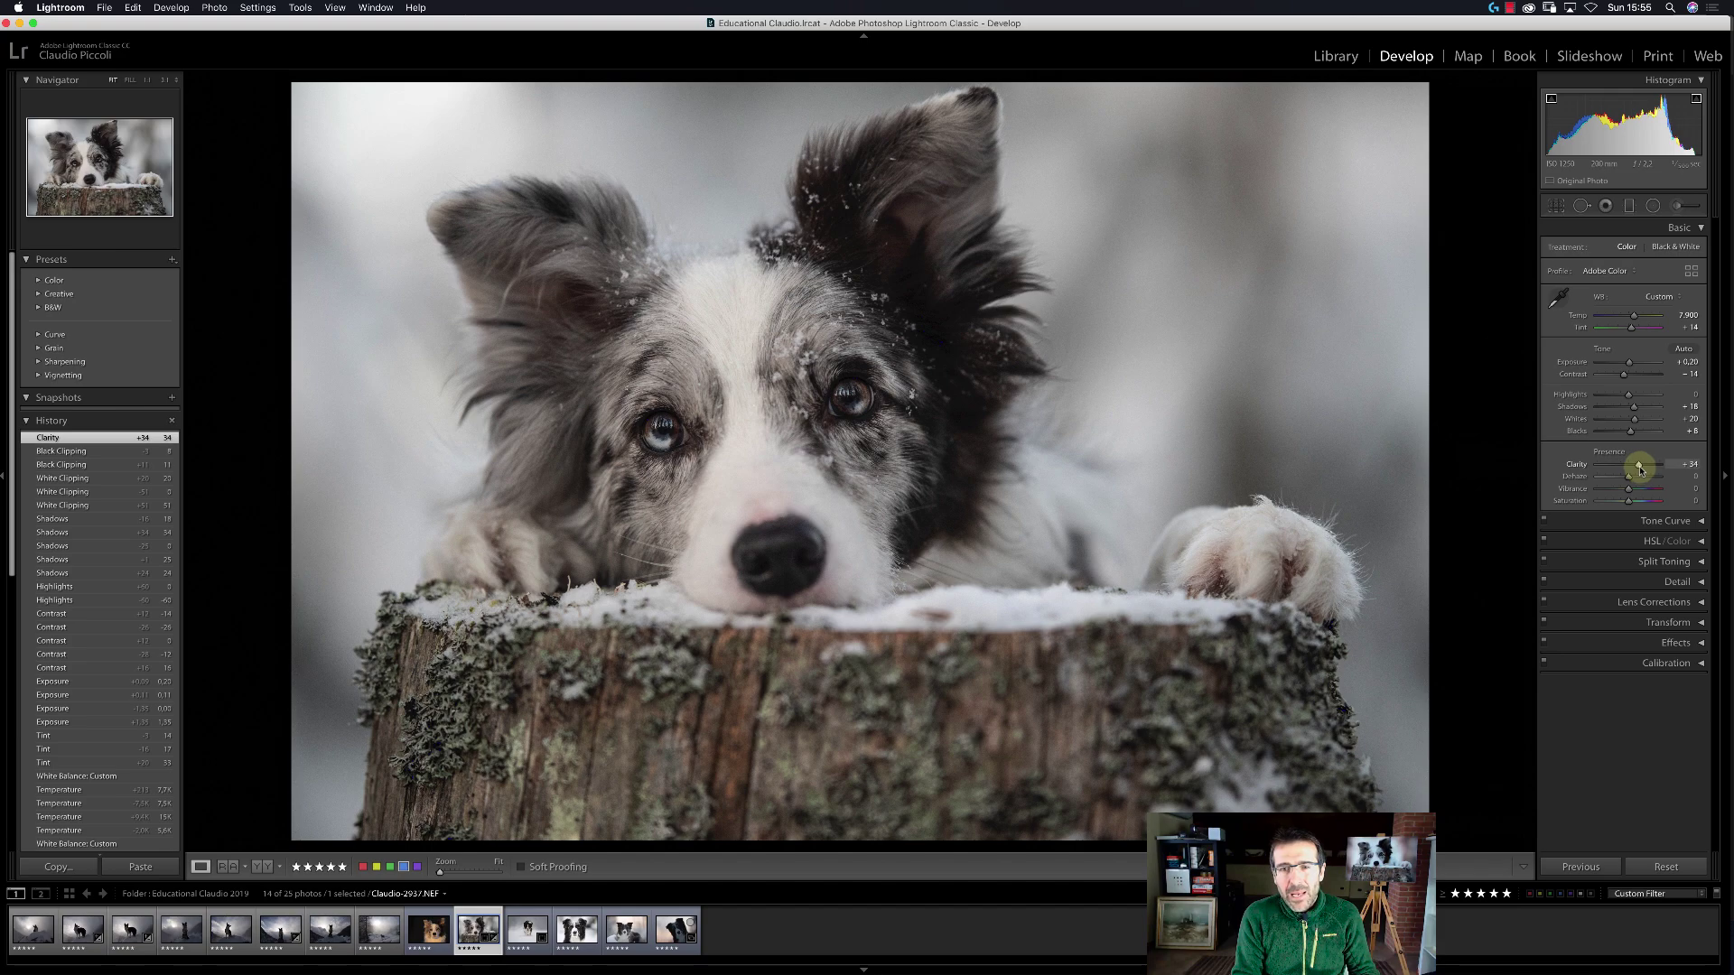
double_click(1640, 469)
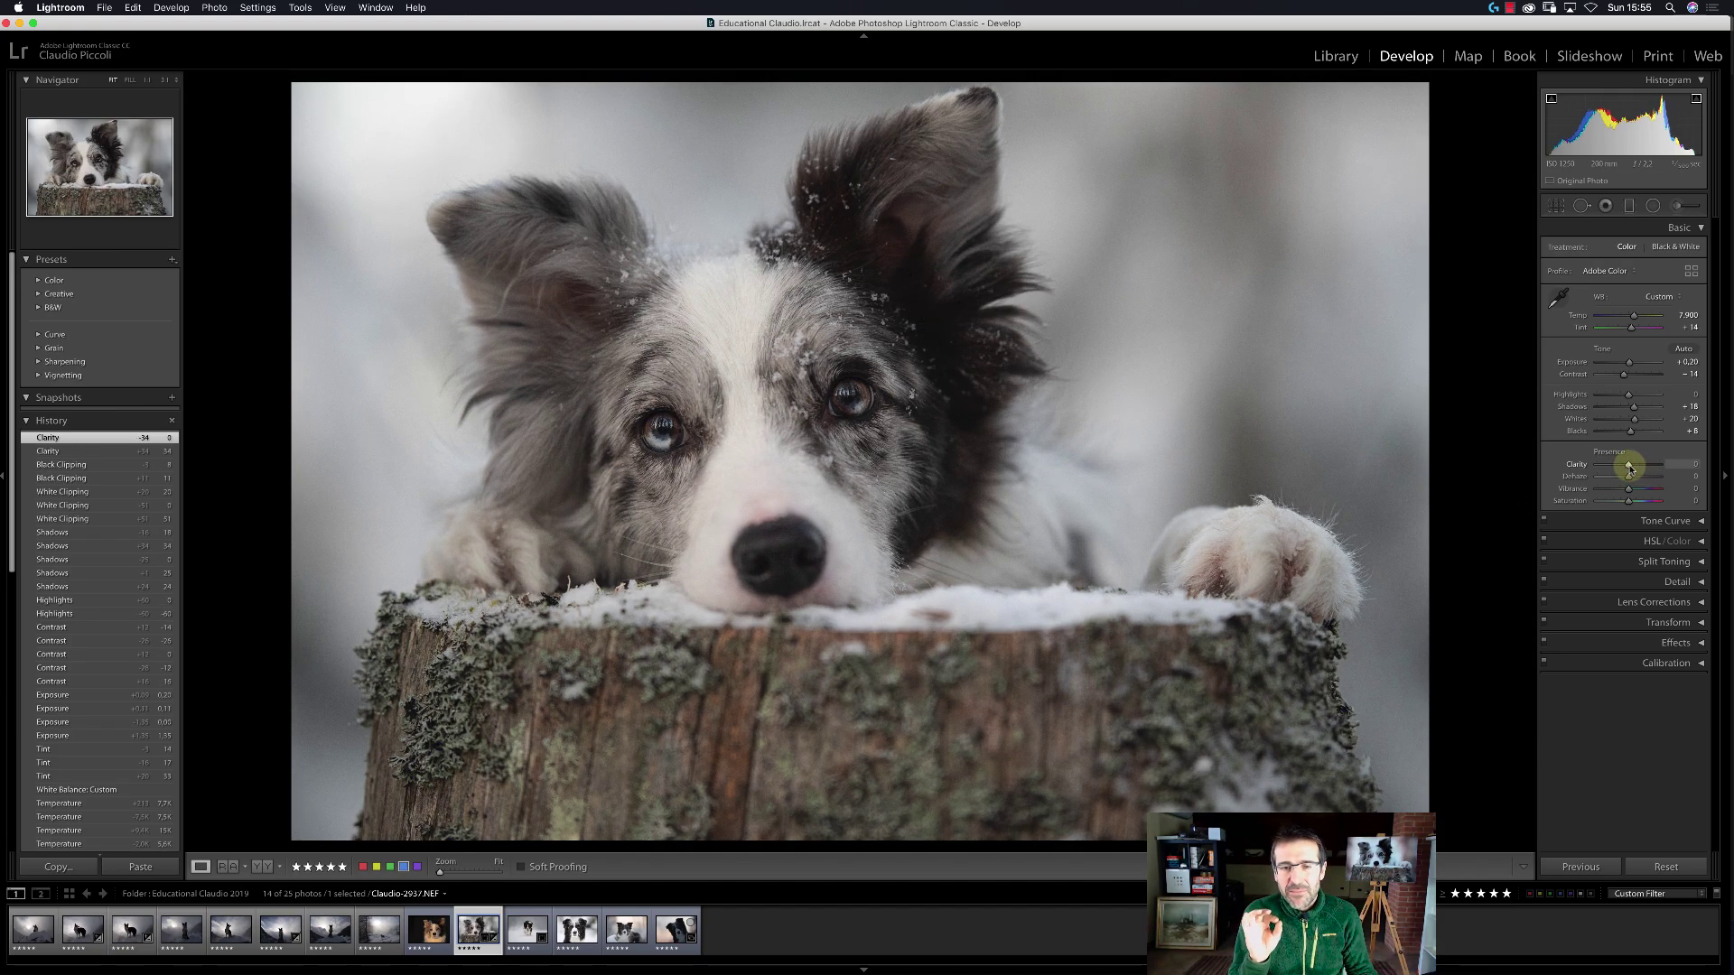
left_click_drag(1630, 468, 1635, 473)
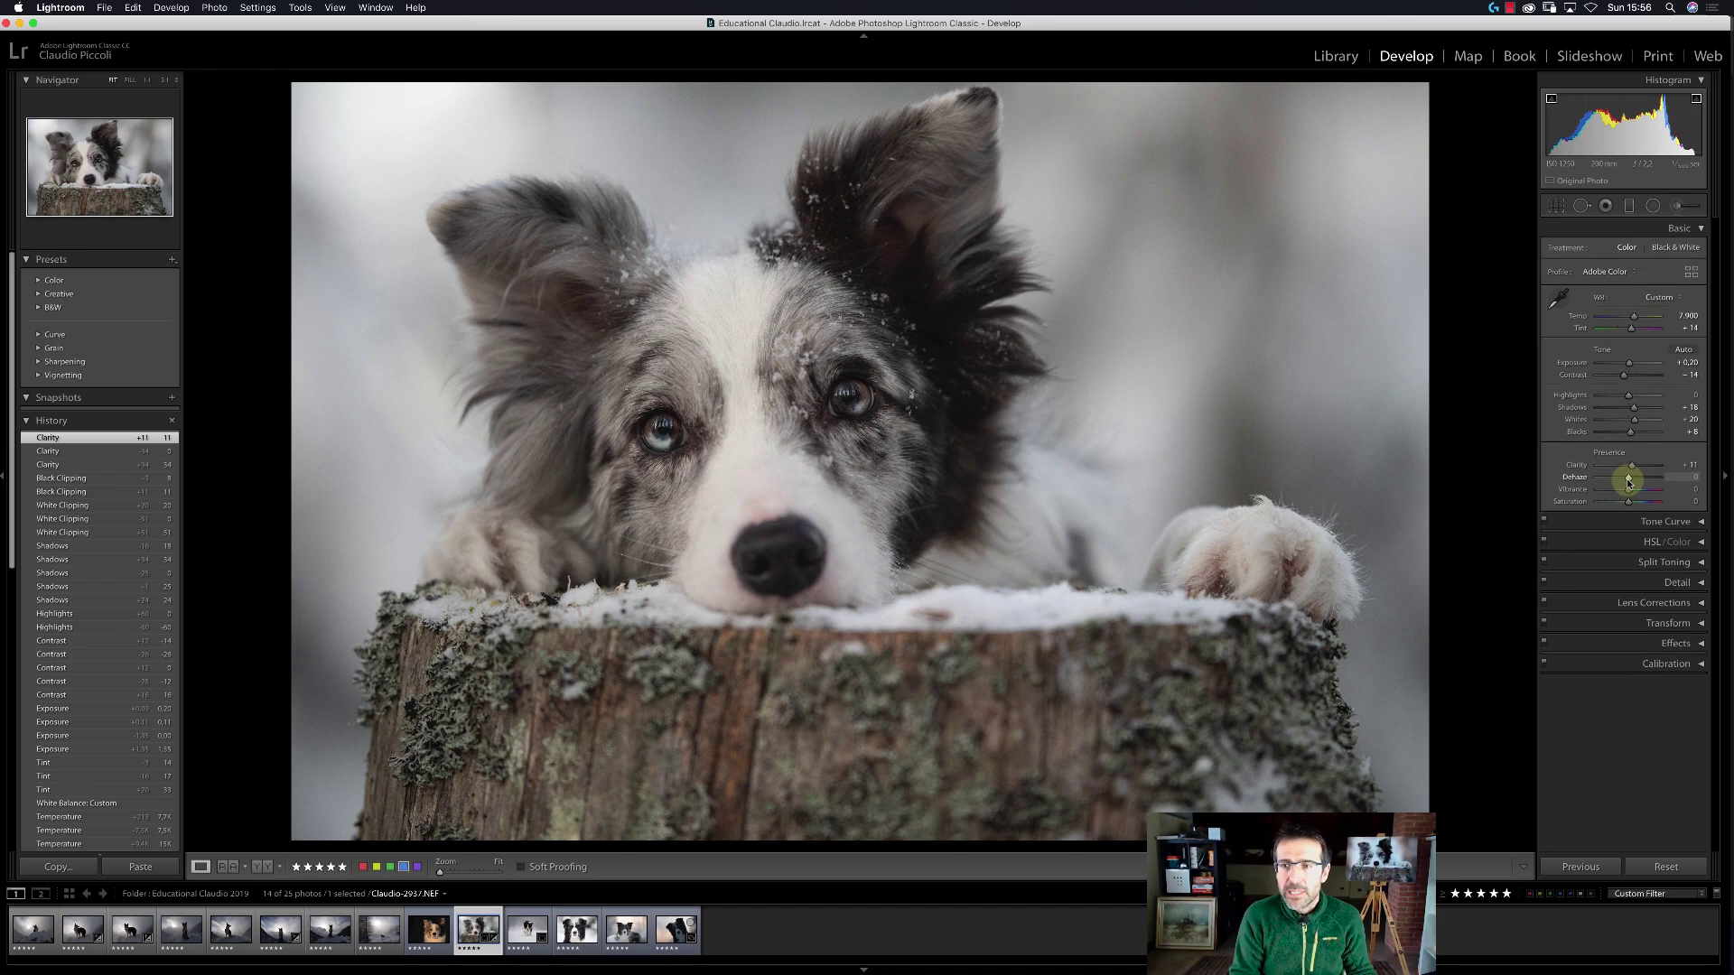
left_click_drag(1629, 483, 1637, 484)
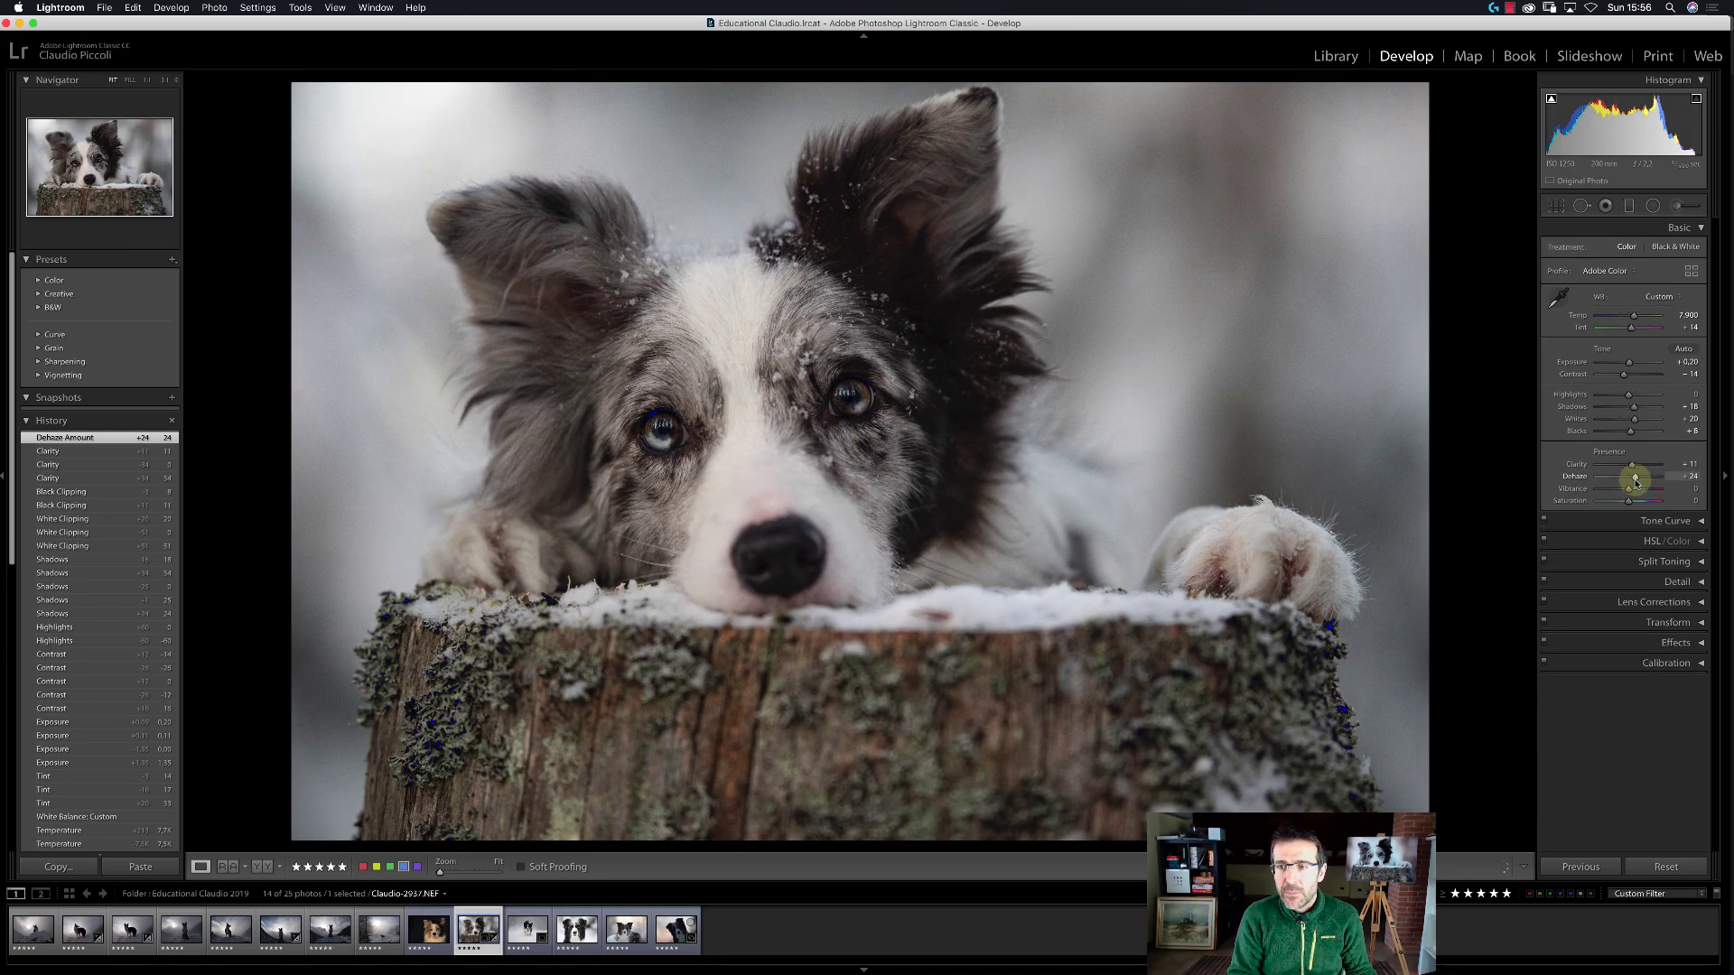
double_click(1637, 483)
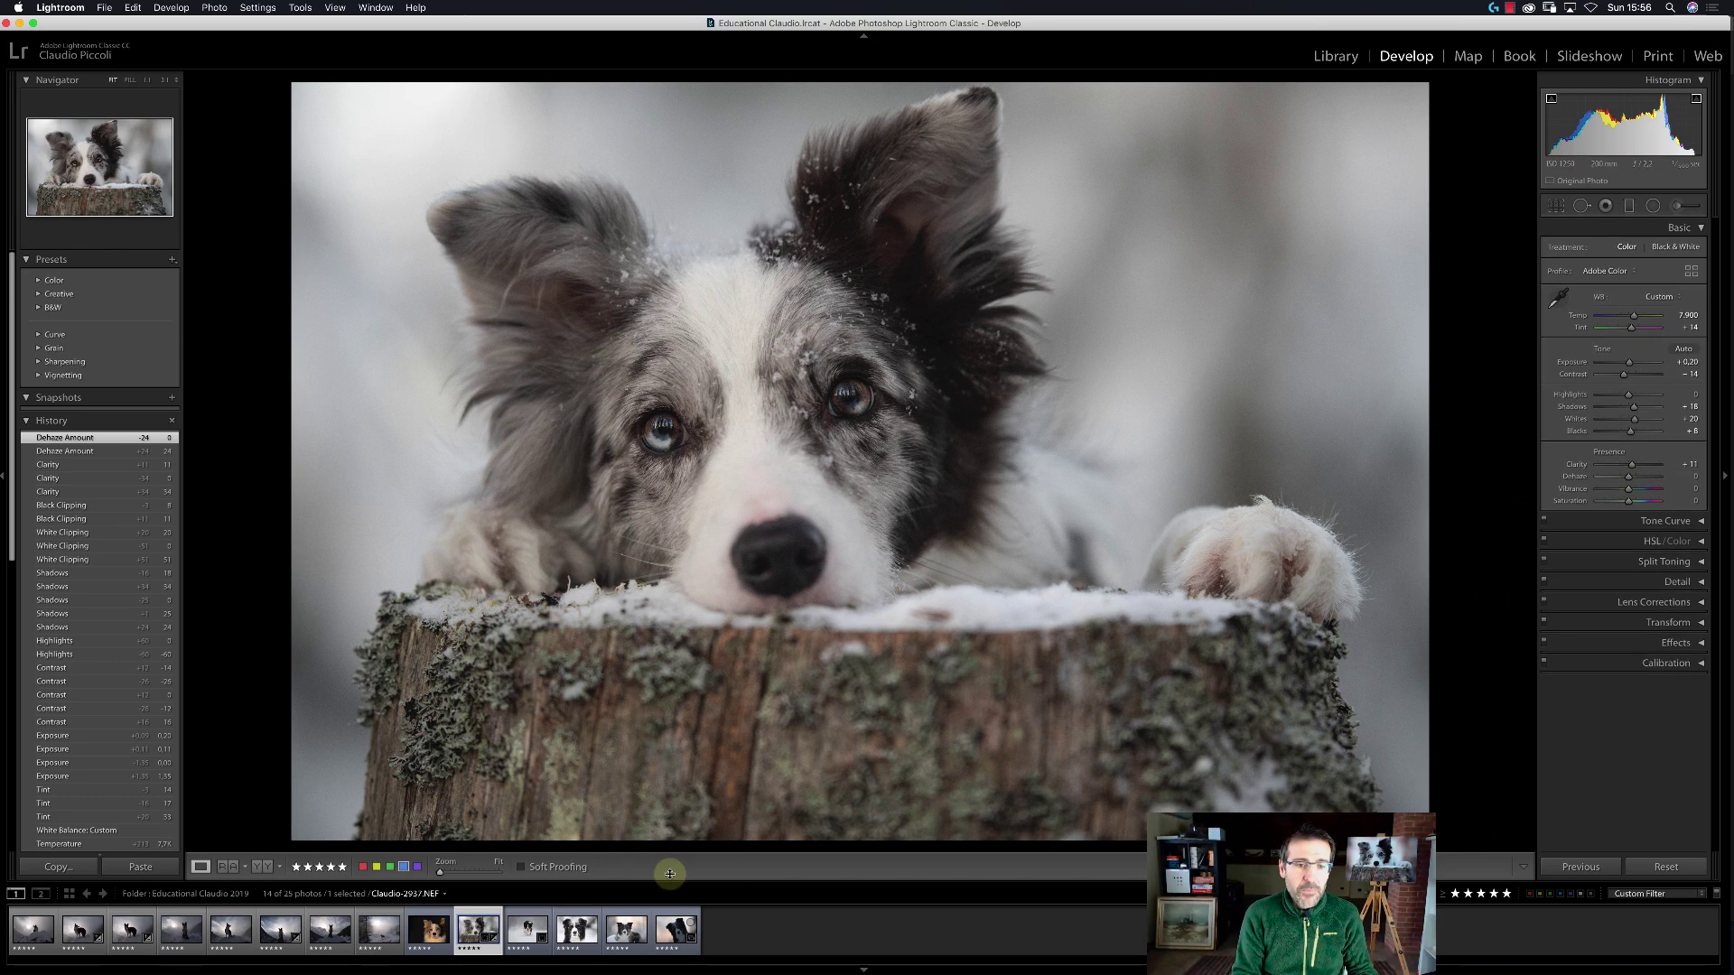
Switch to the snowy forest photo and set Whites to -65 and Highlights to -67.
left_click(401, 935)
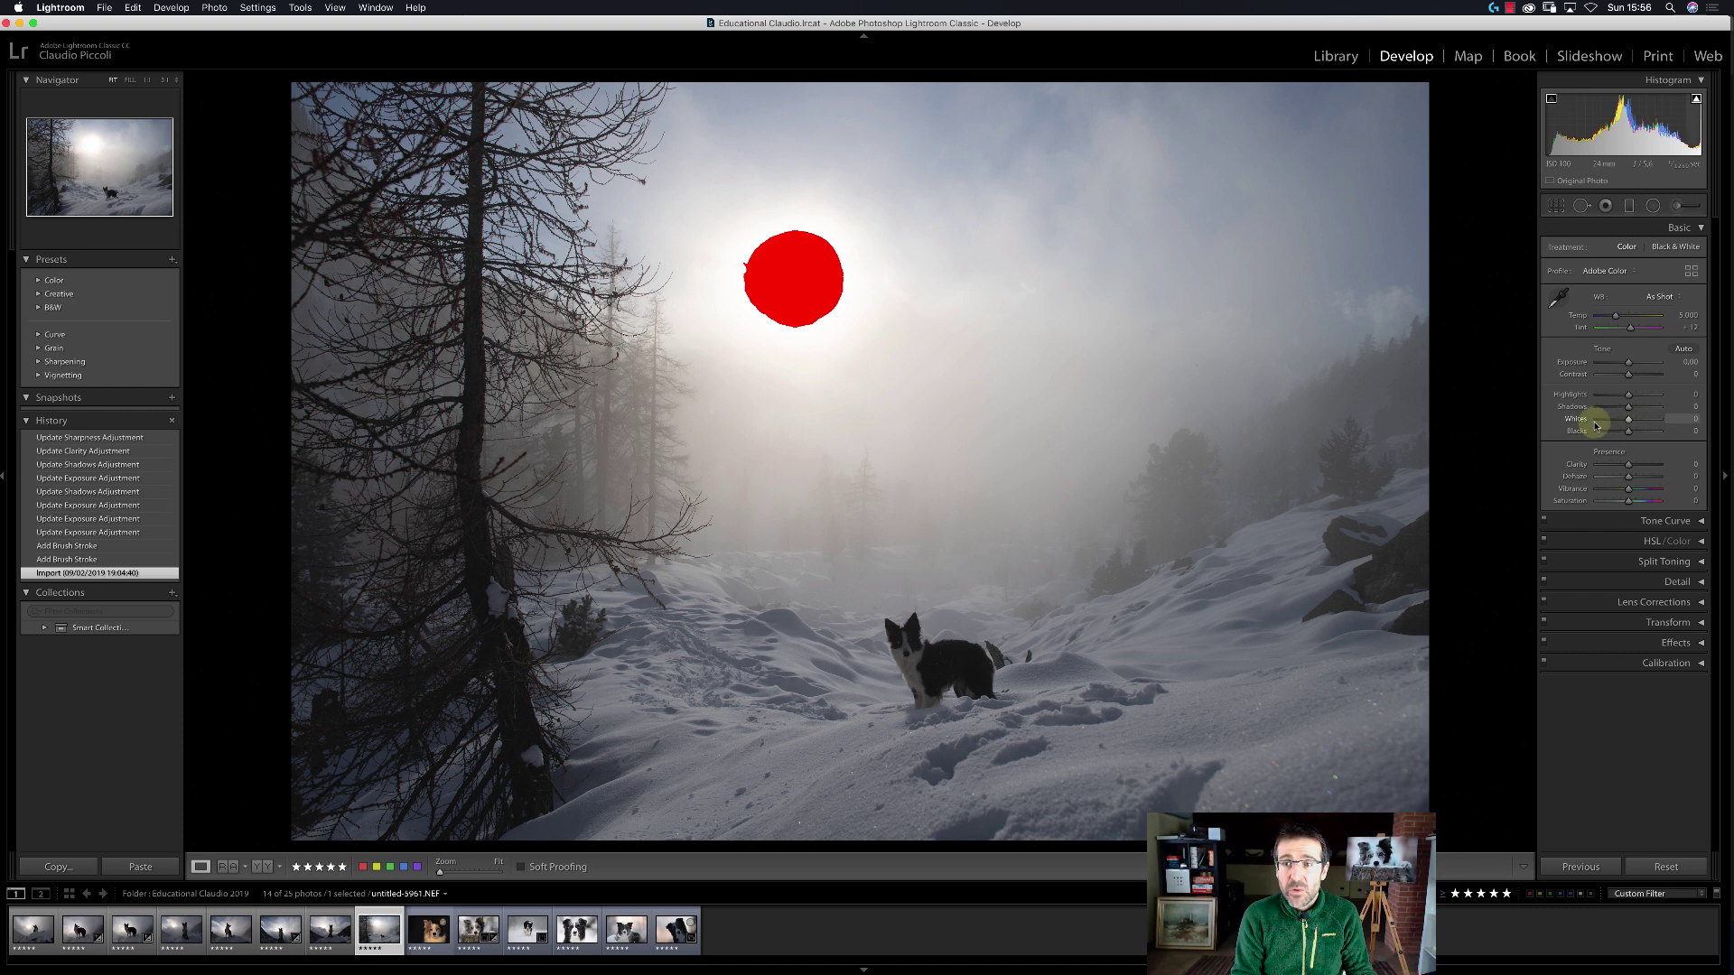
left_click_drag(1628, 418, 1590, 420)
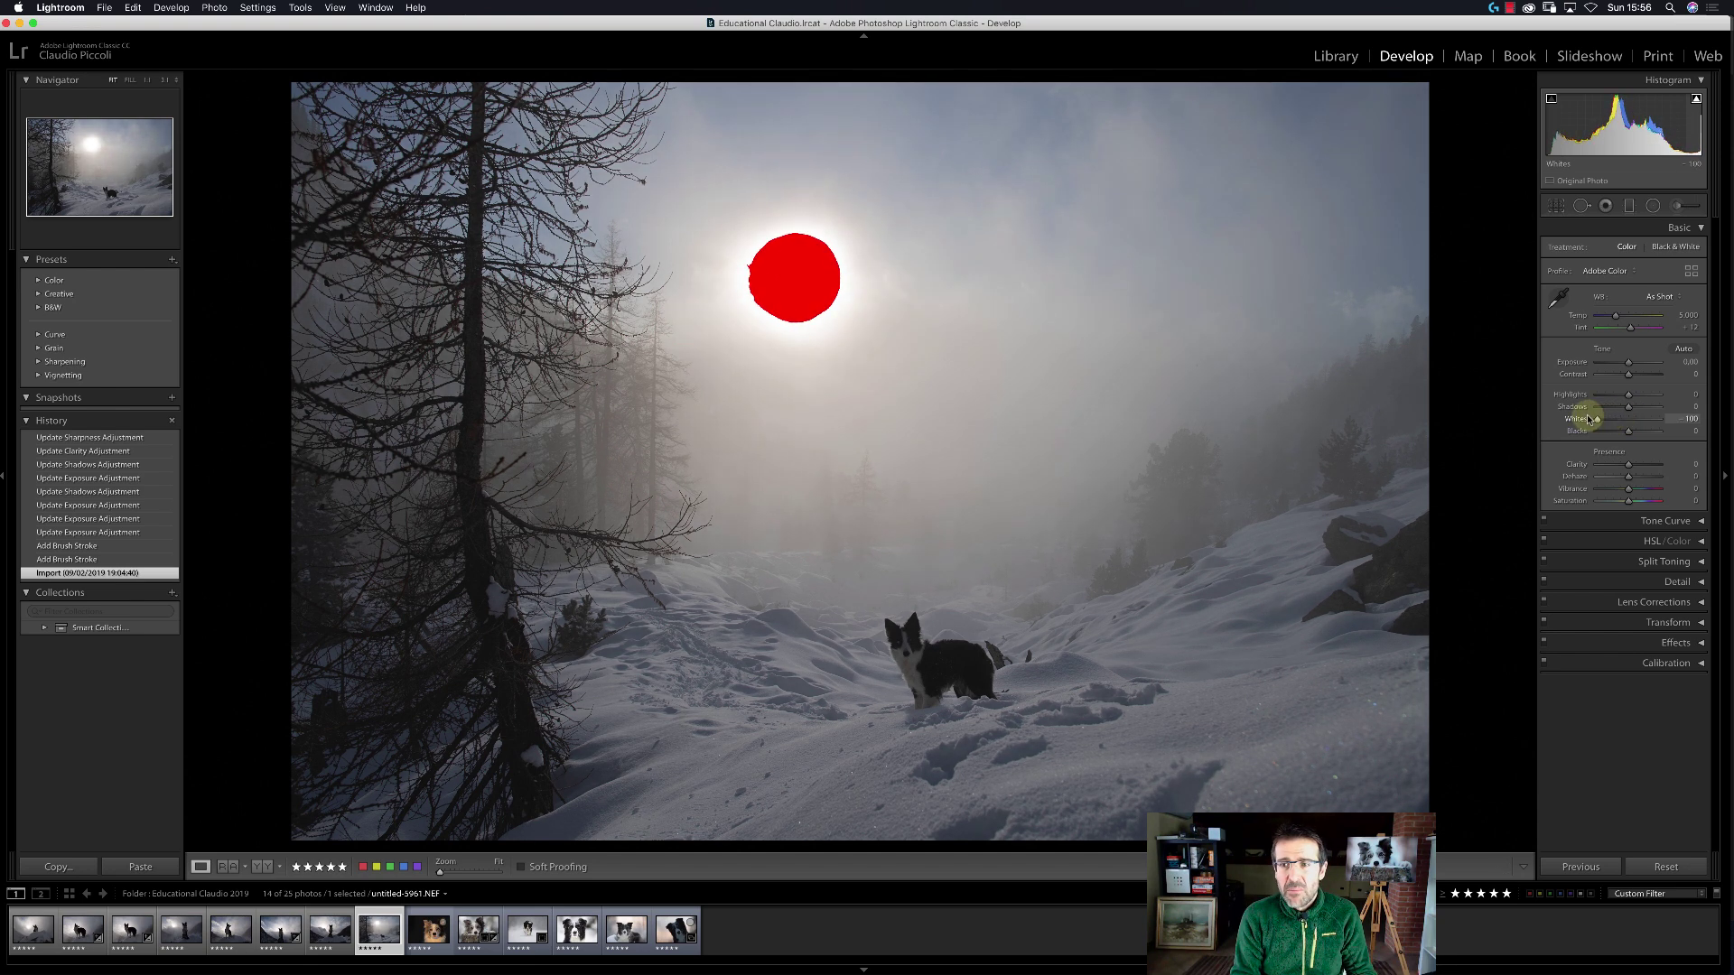
double_click(1589, 420)
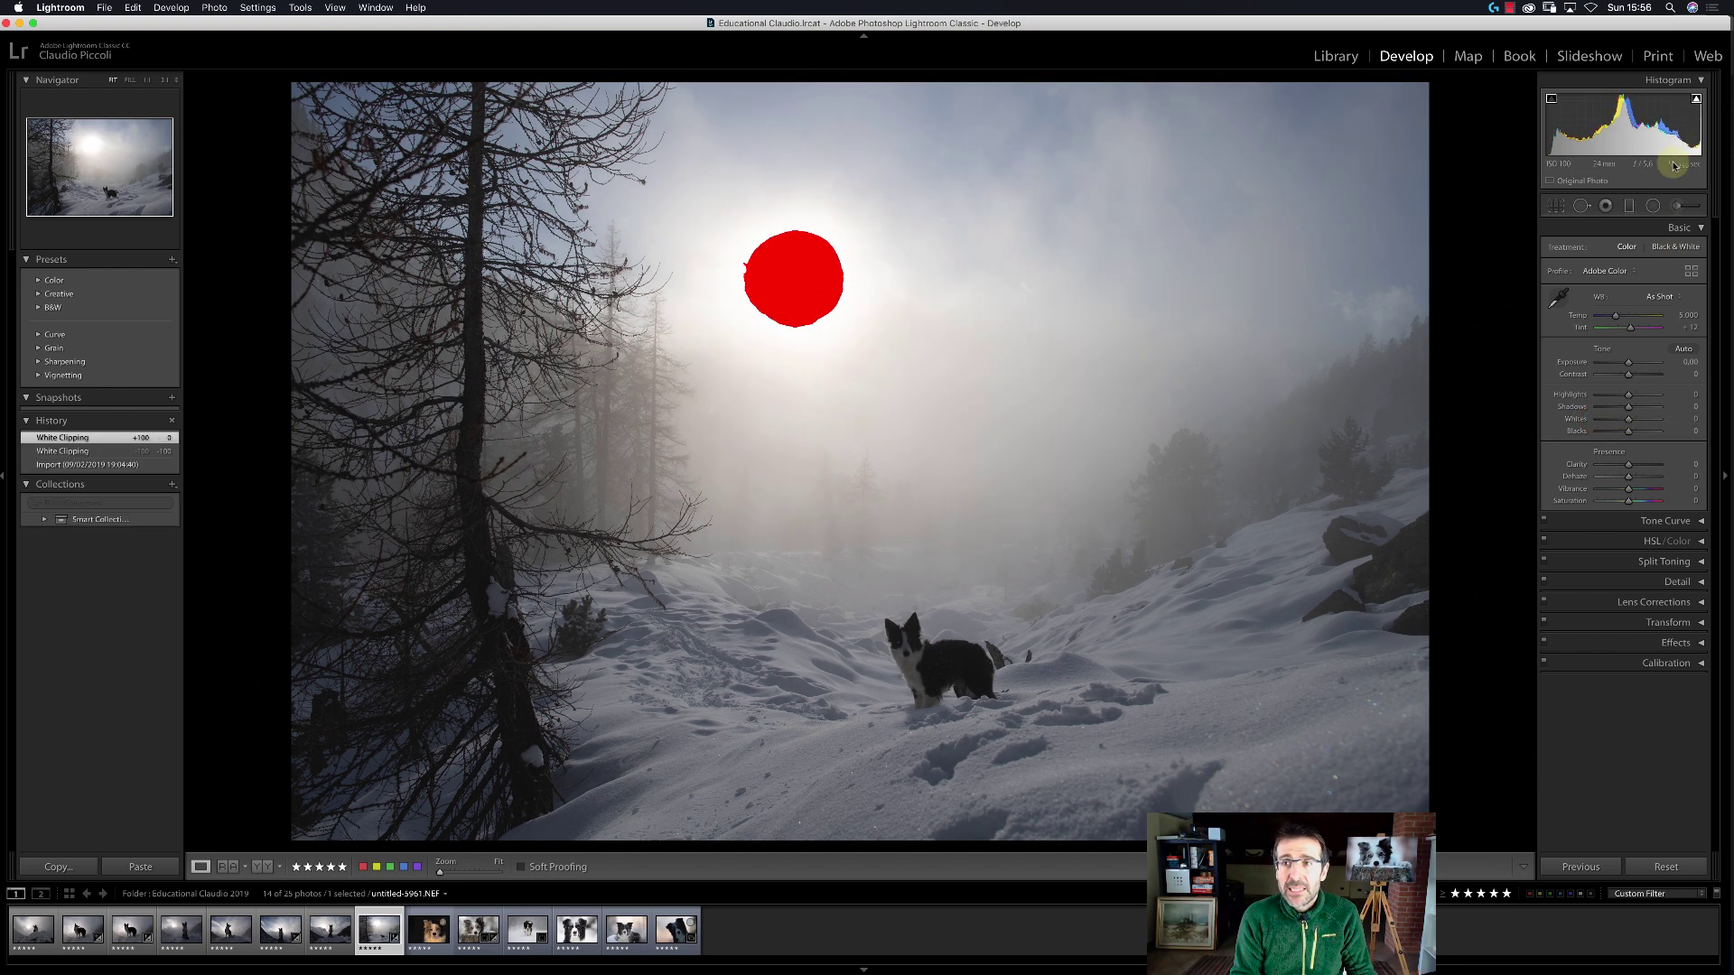
left_click_drag(1696, 149, 1685, 149)
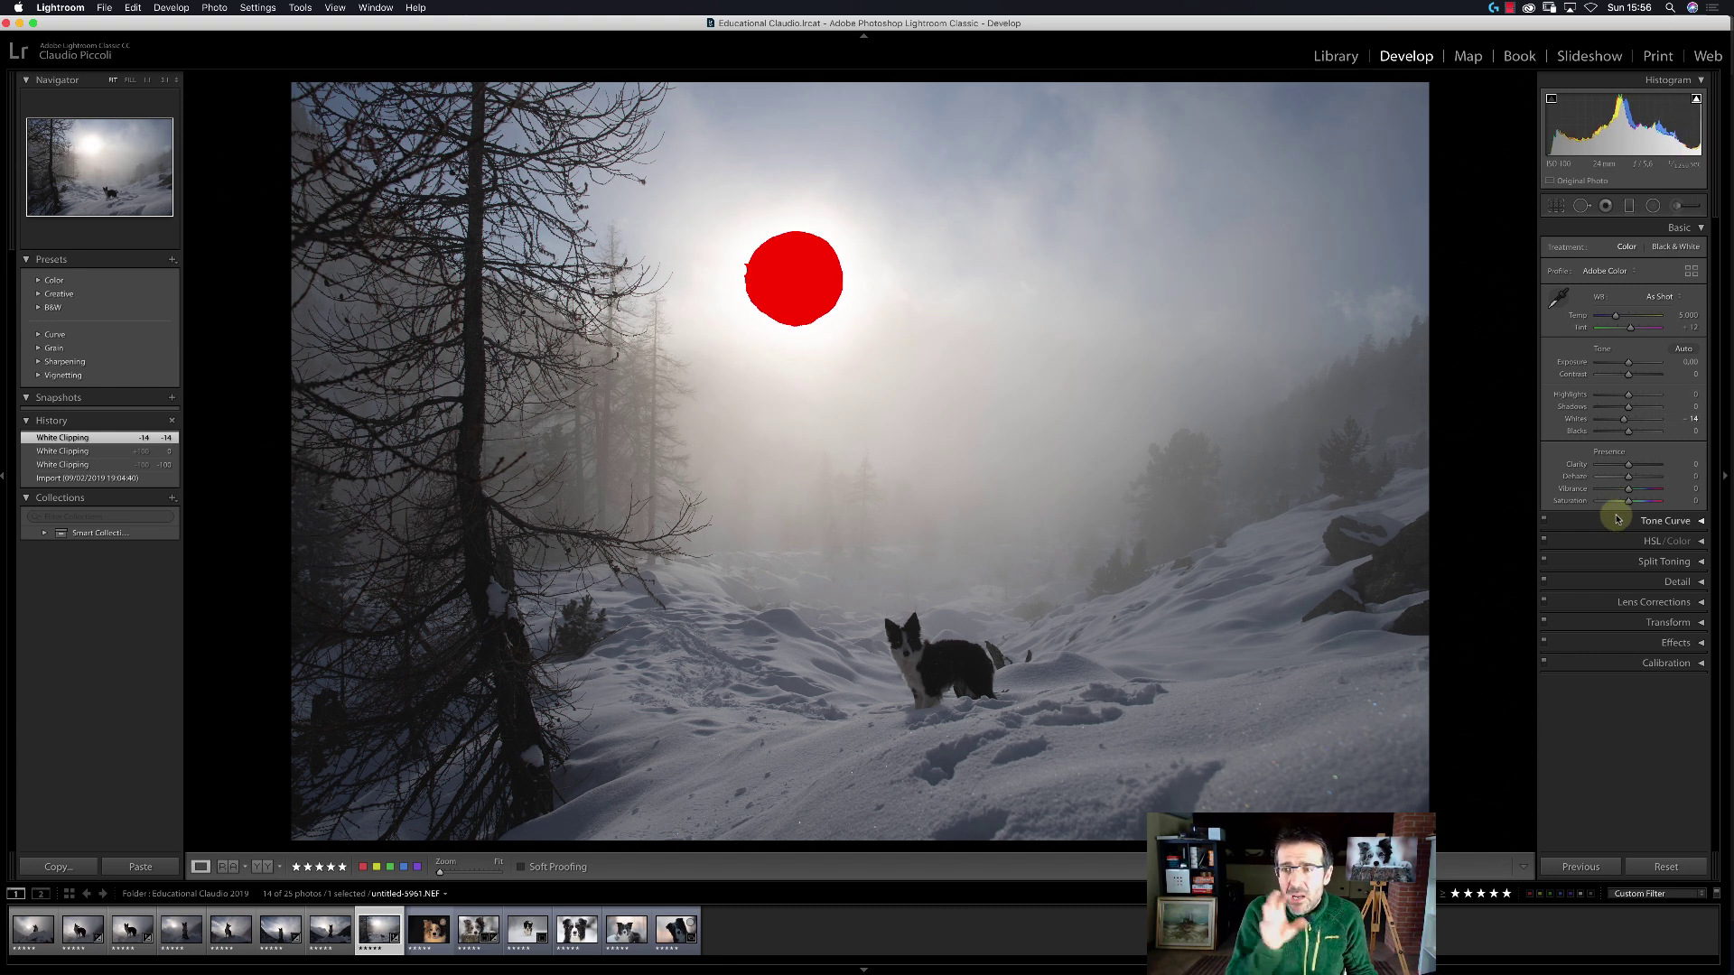
double_click(1626, 421)
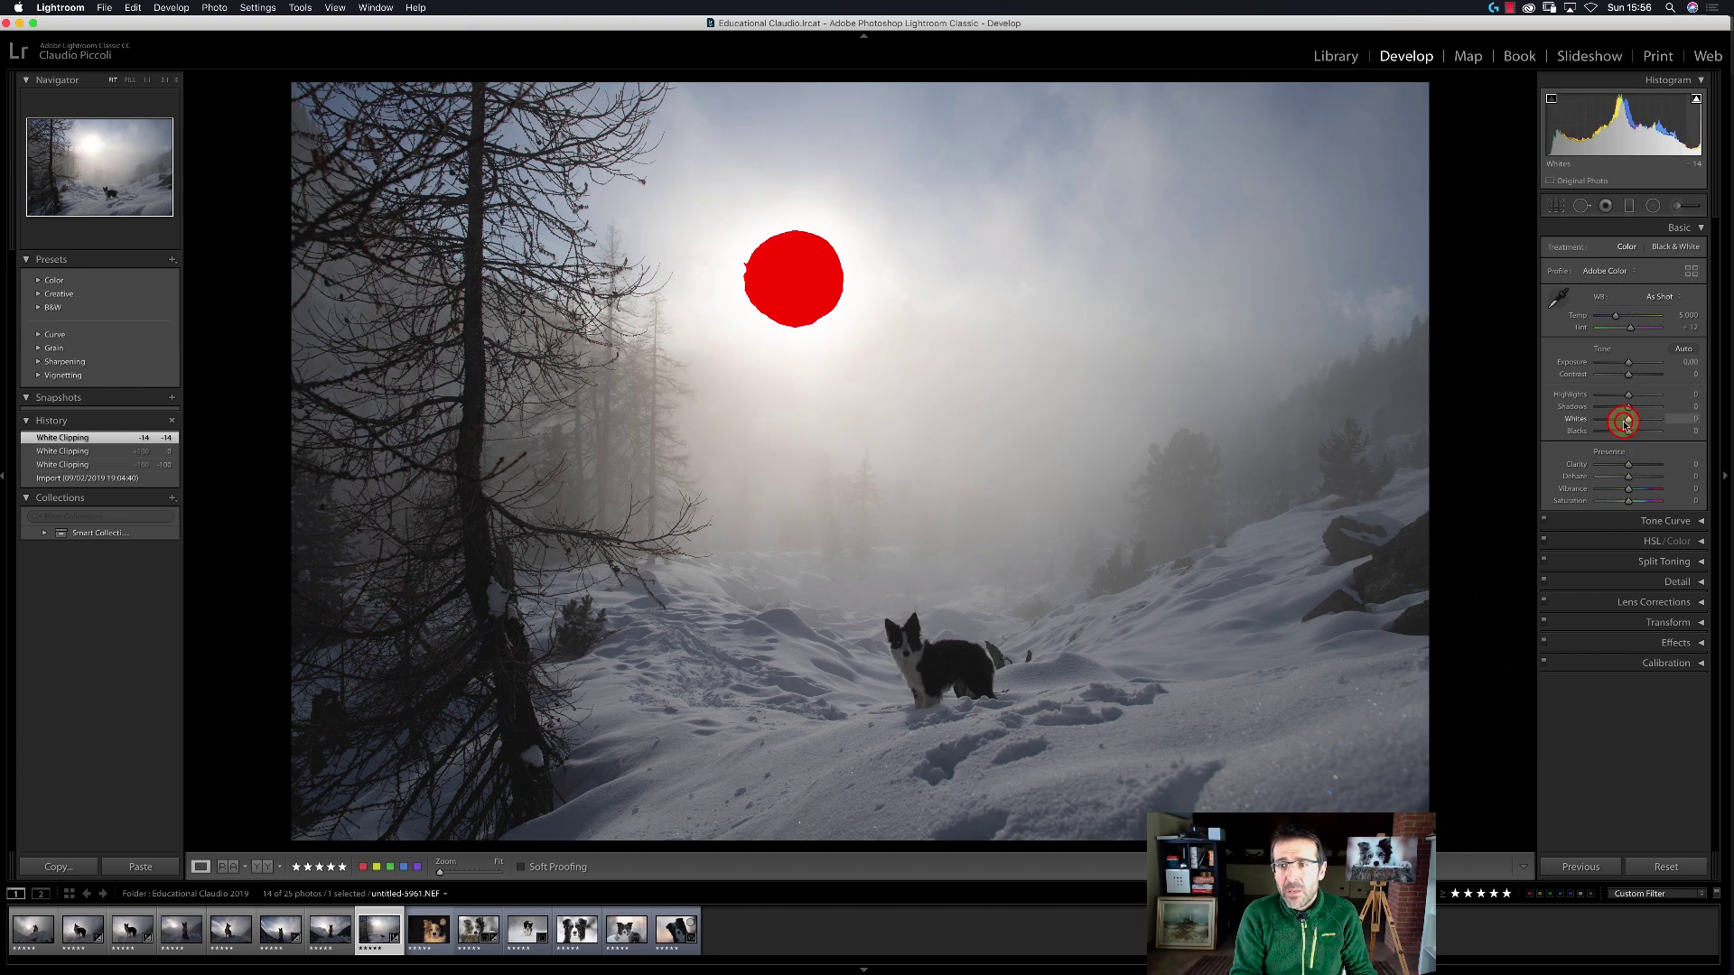
mouse_move(1628, 395)
left_mouse_down()
mouse_move(1596, 397)
mouse_move(1609, 421)
left_mouse_up()
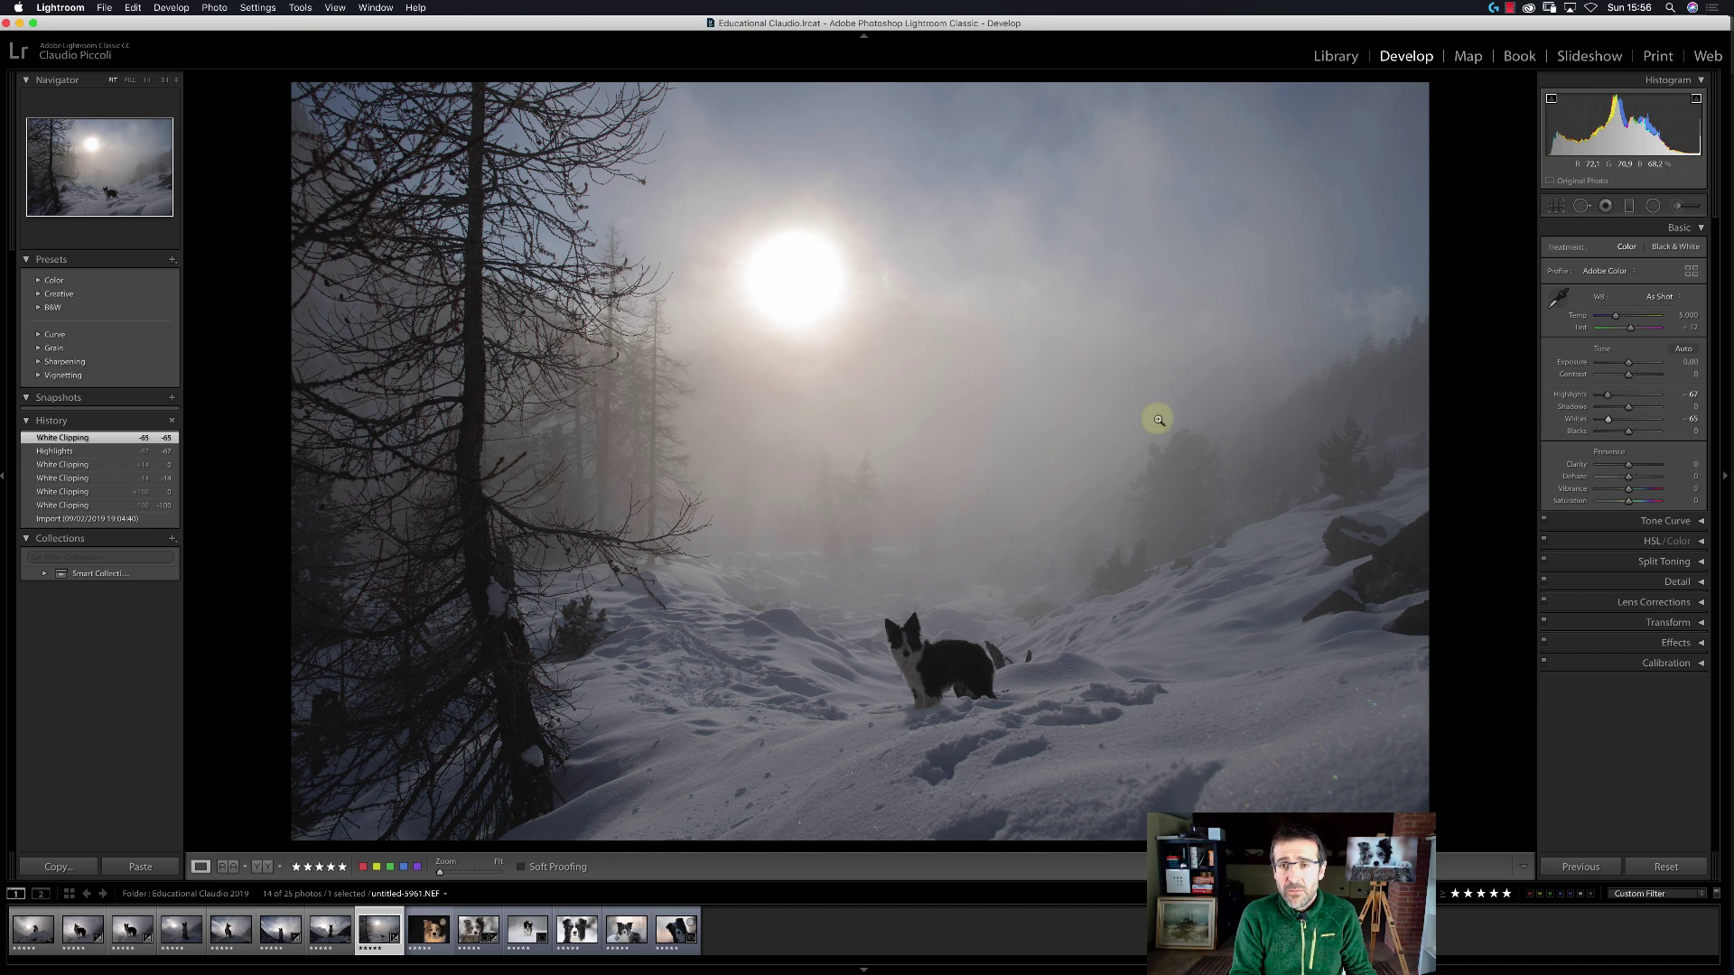
Reset Whites and Highlights, then set Highlights to -90 and Dehaze to +86.
double_click(1607, 419)
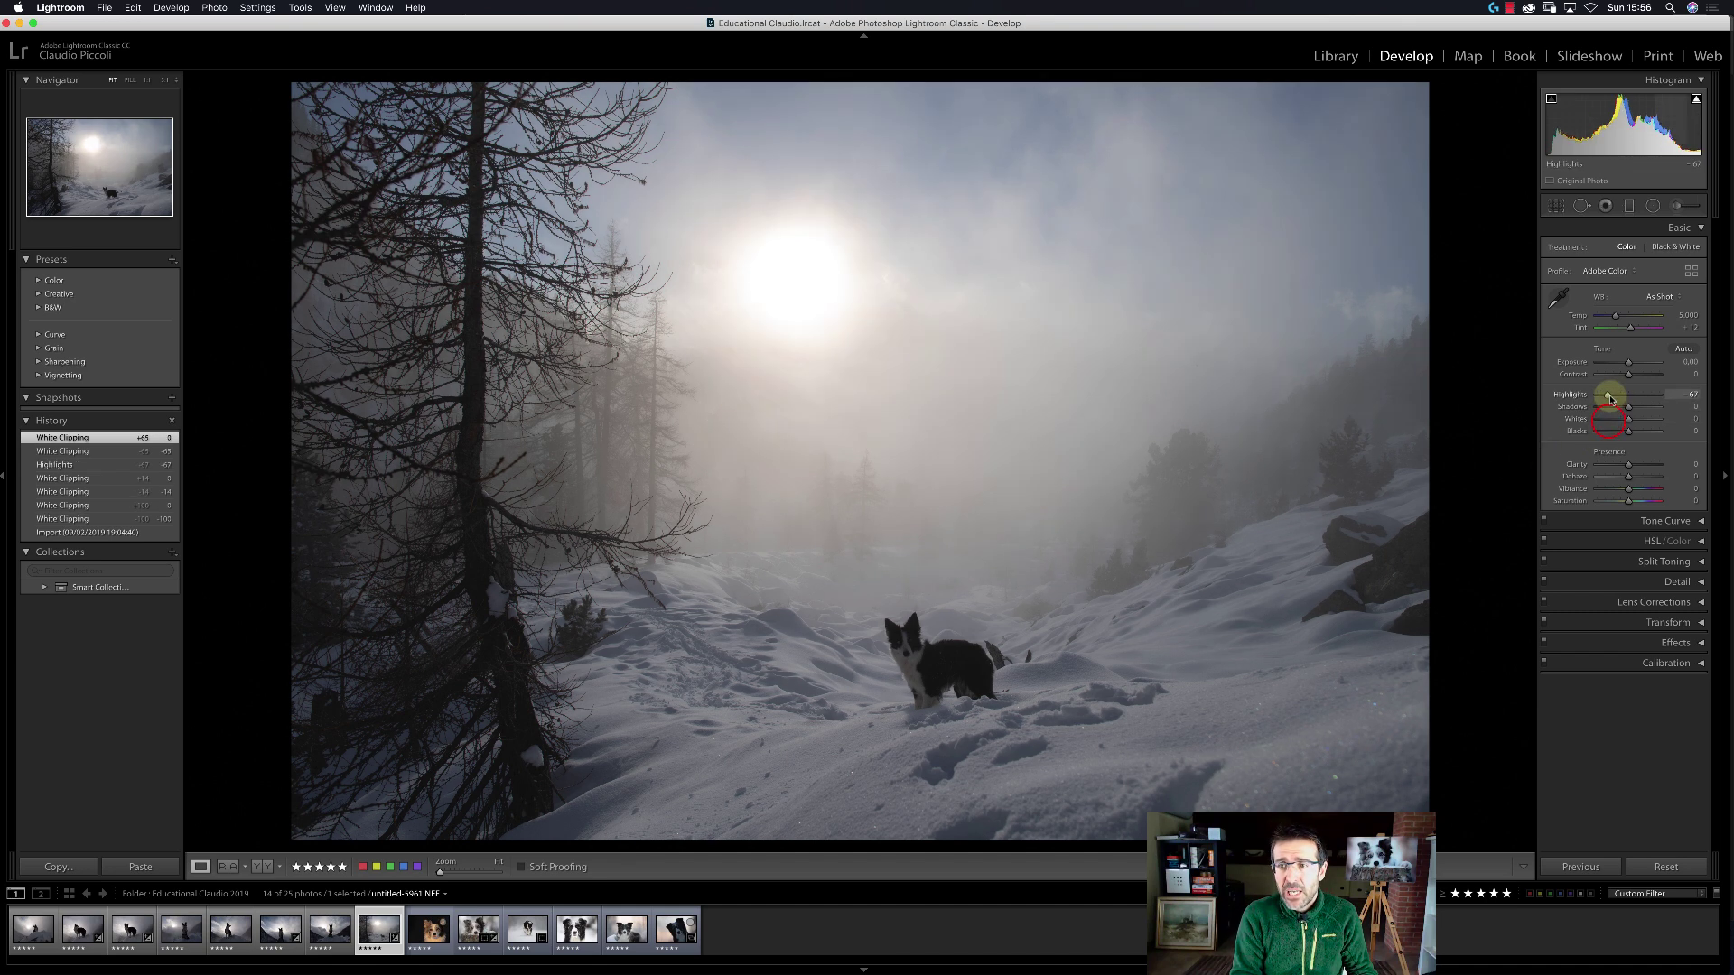
double_click(1610, 397)
left_click_drag(1626, 397, 1601, 397)
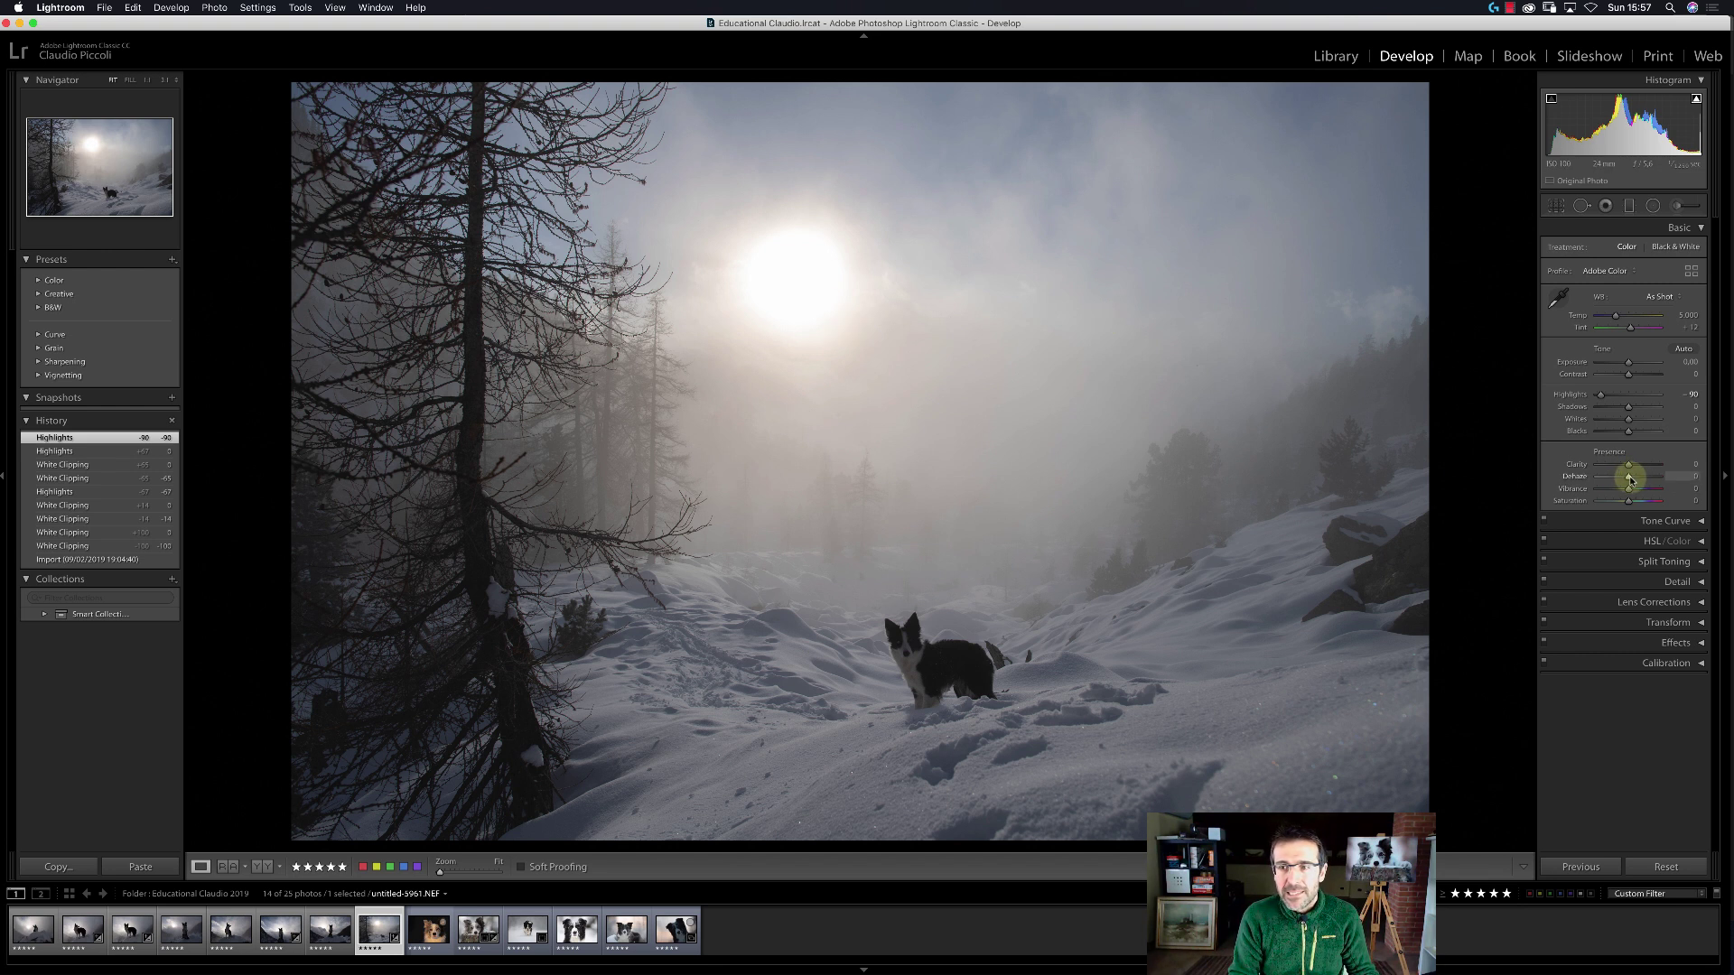
left_click_drag(1629, 476, 1656, 481)
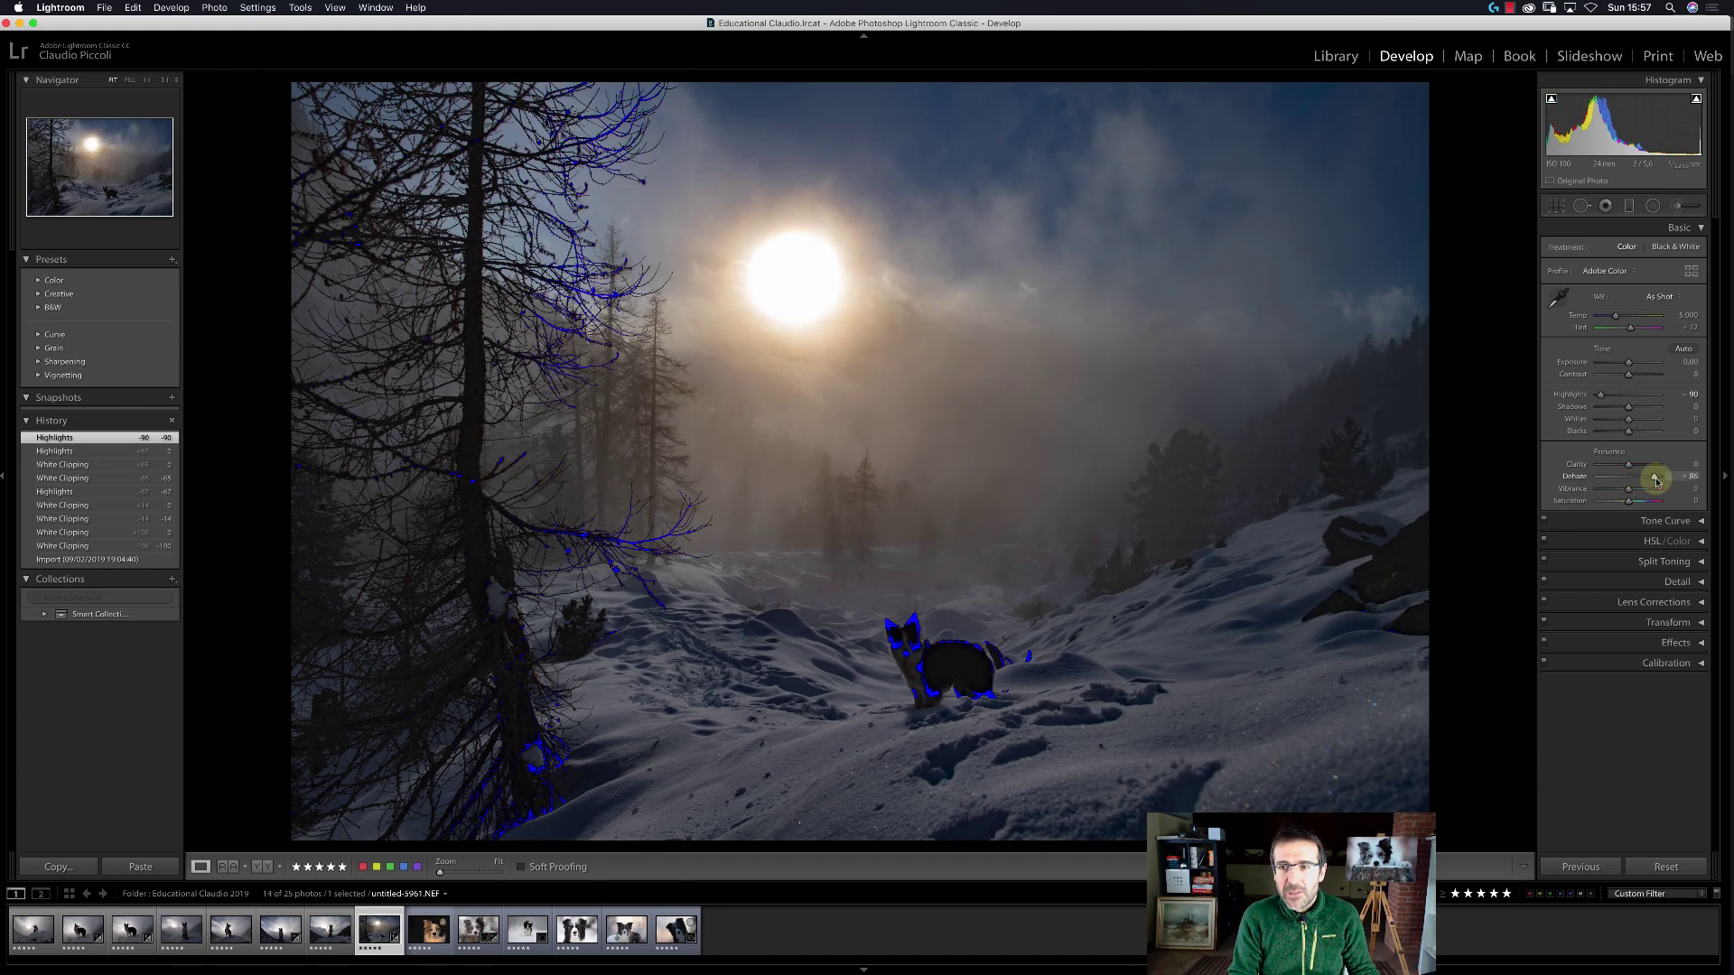
Compare the original Import state against the dehazed edit, then lift the forest shadows.
left_click(1552, 99)
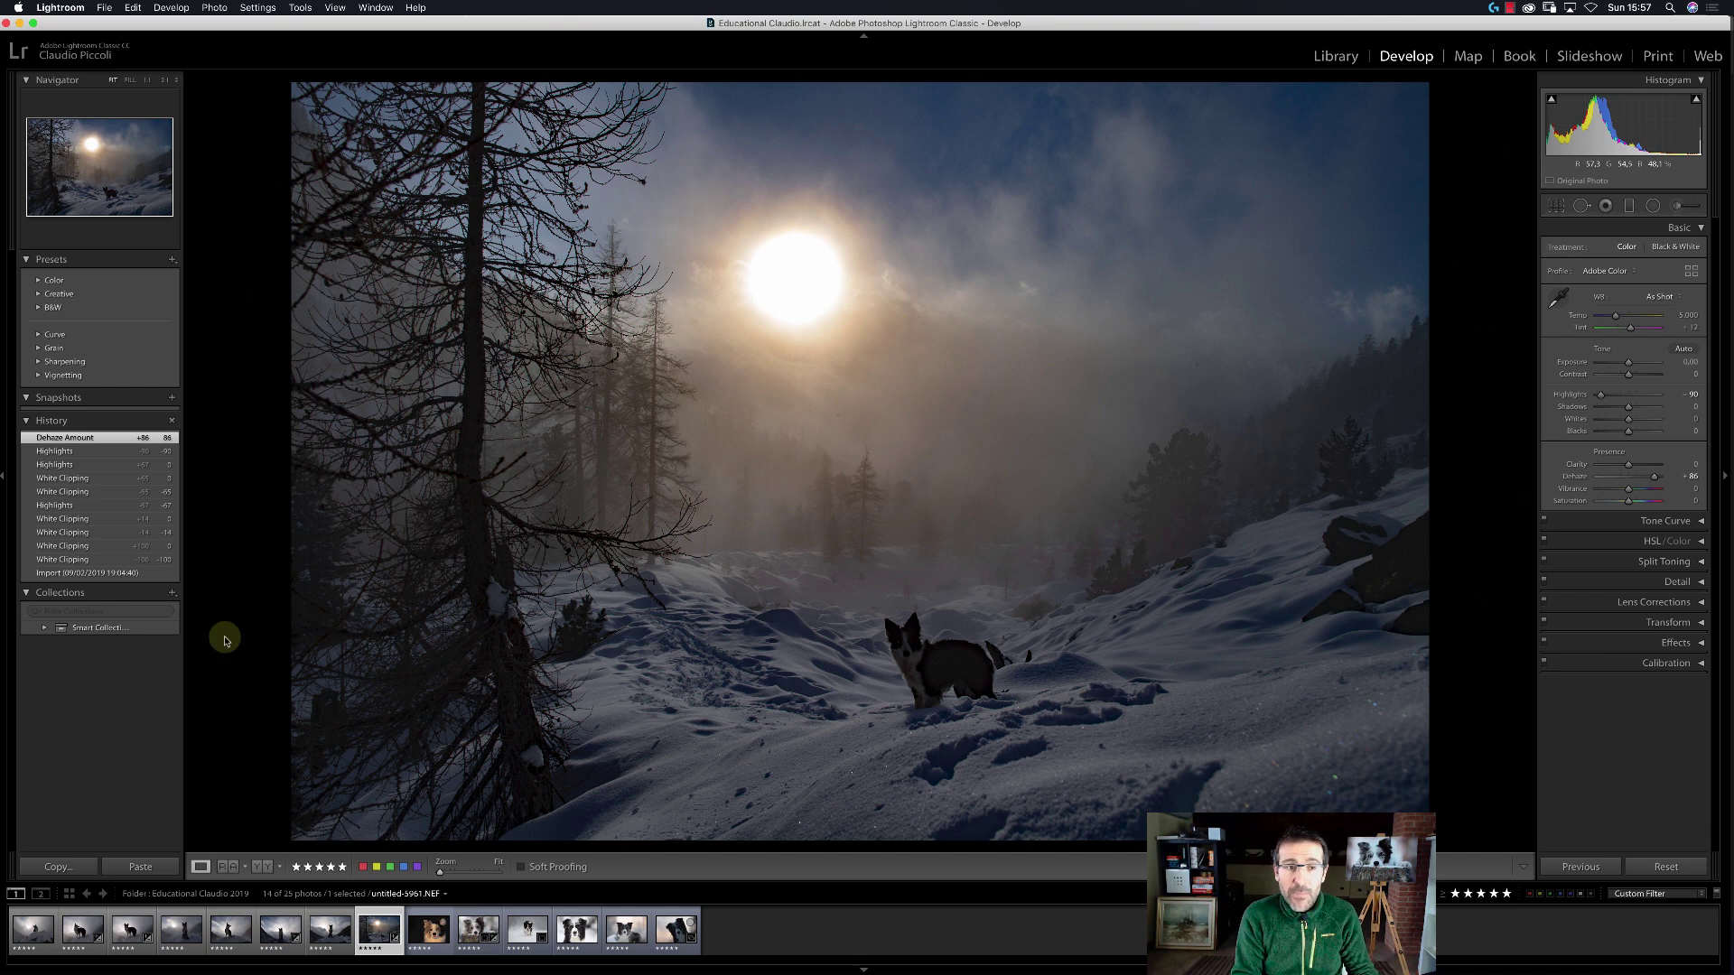
left_click(85, 572)
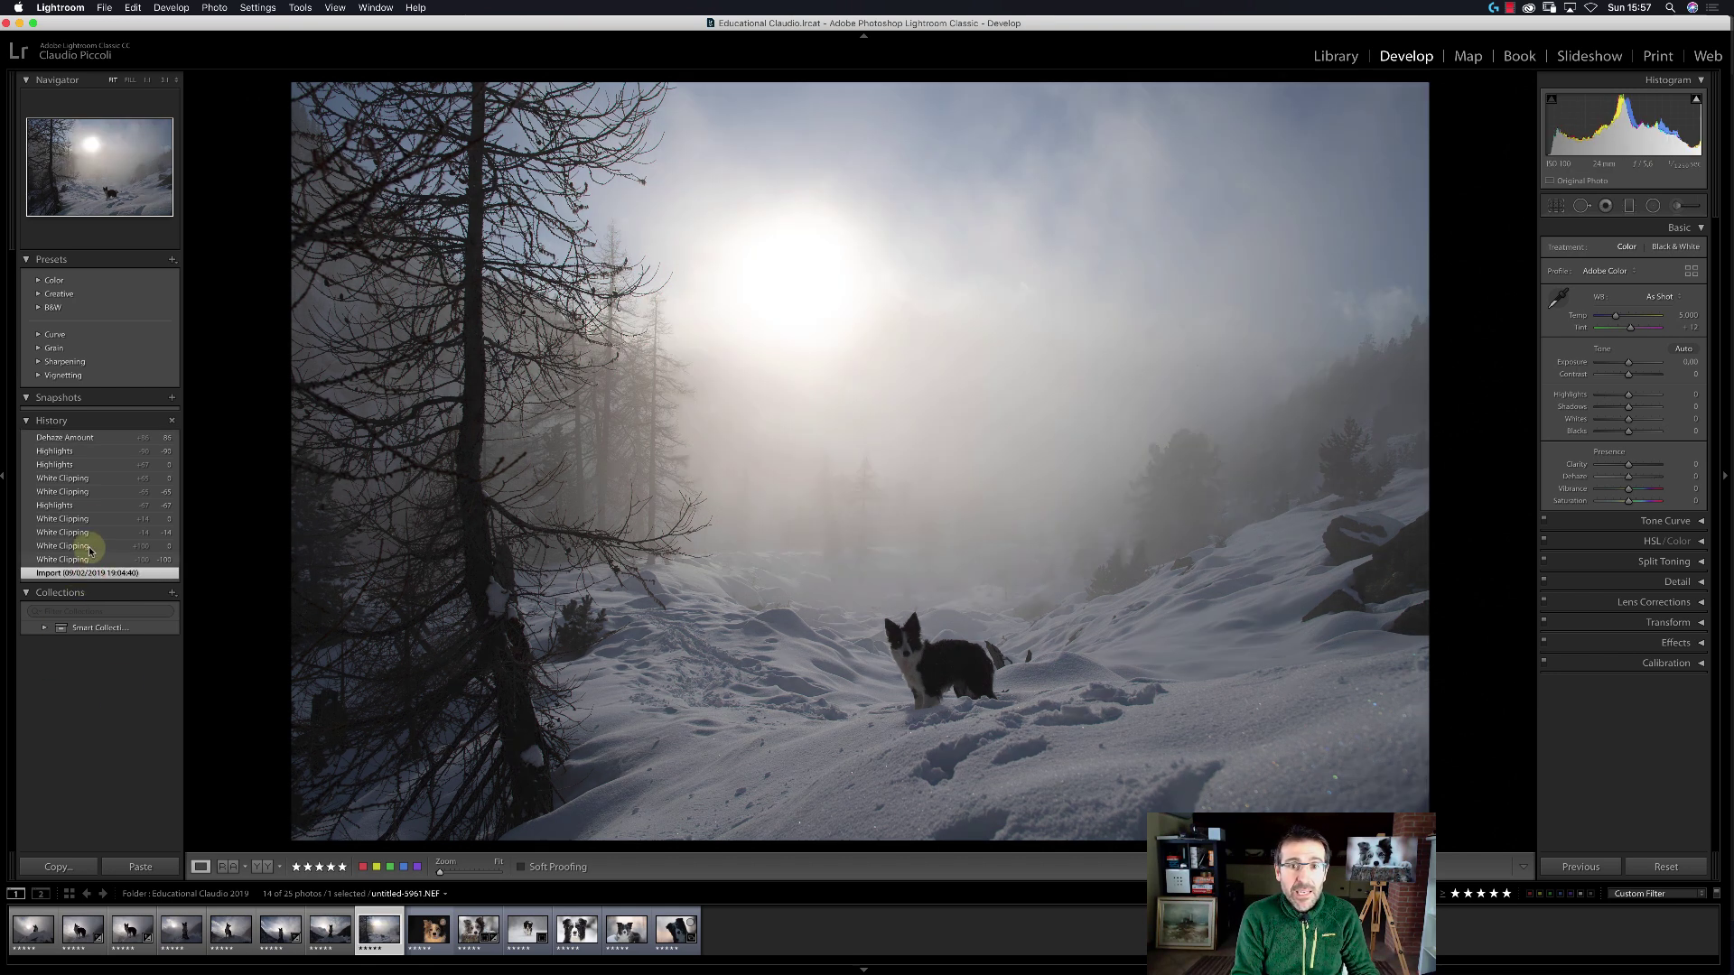
left_click(91, 438)
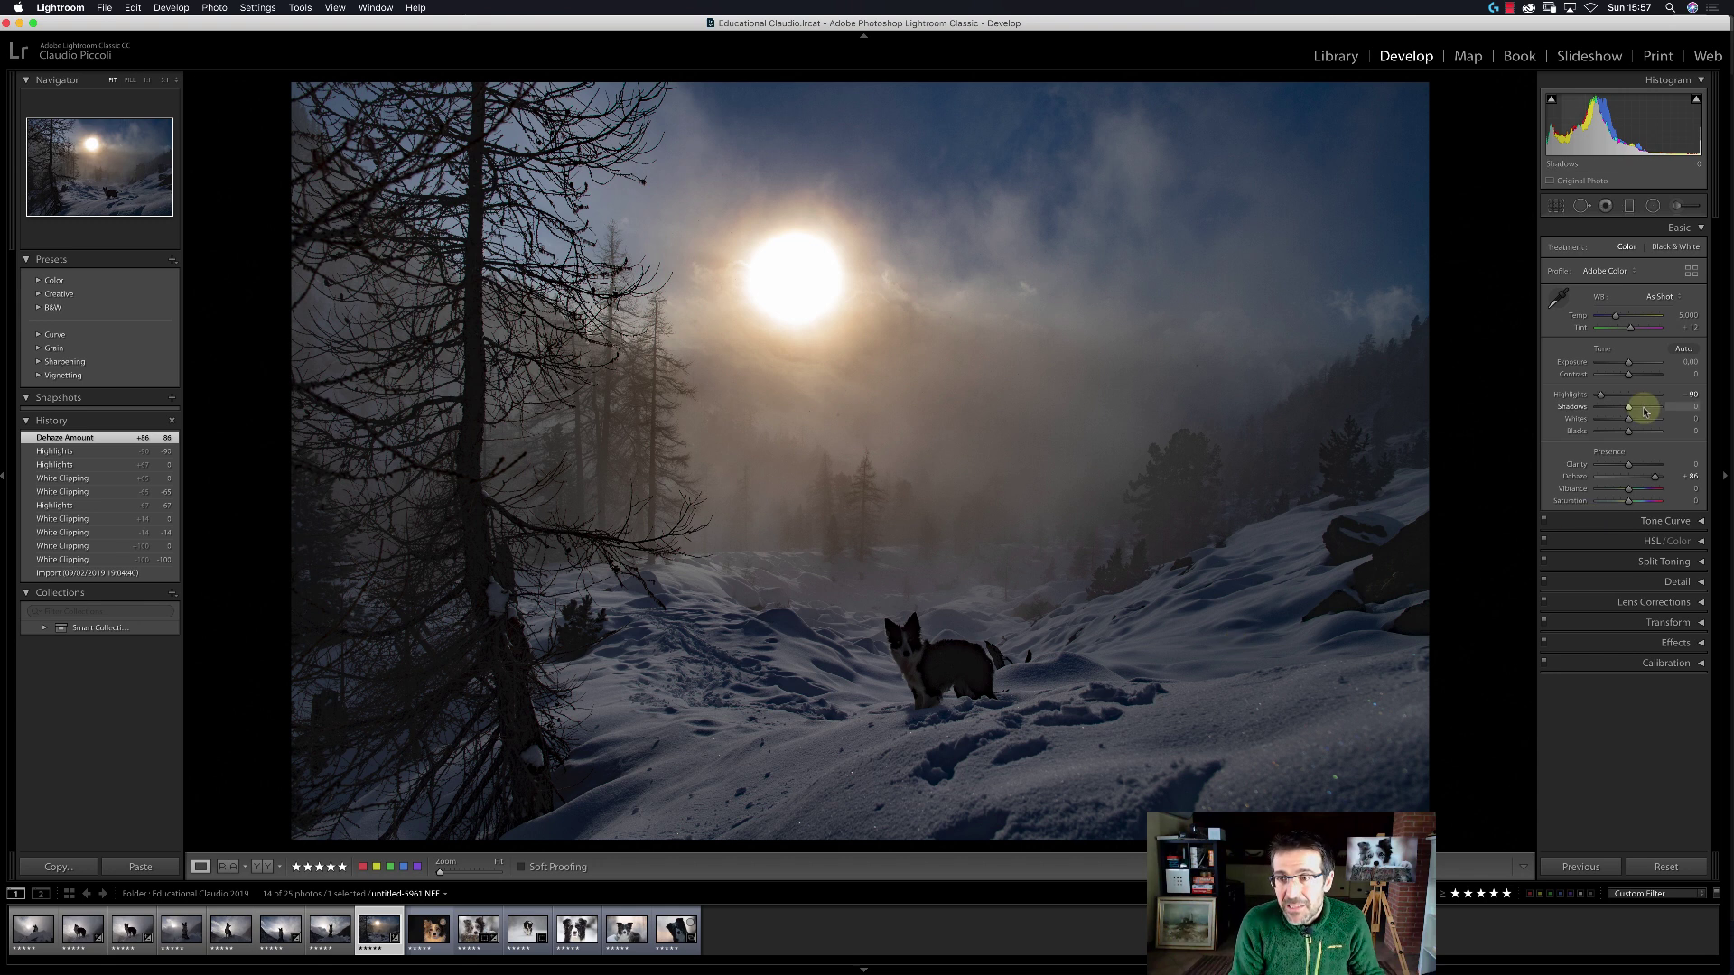
left_click_drag(1644, 412, 1621, 317)
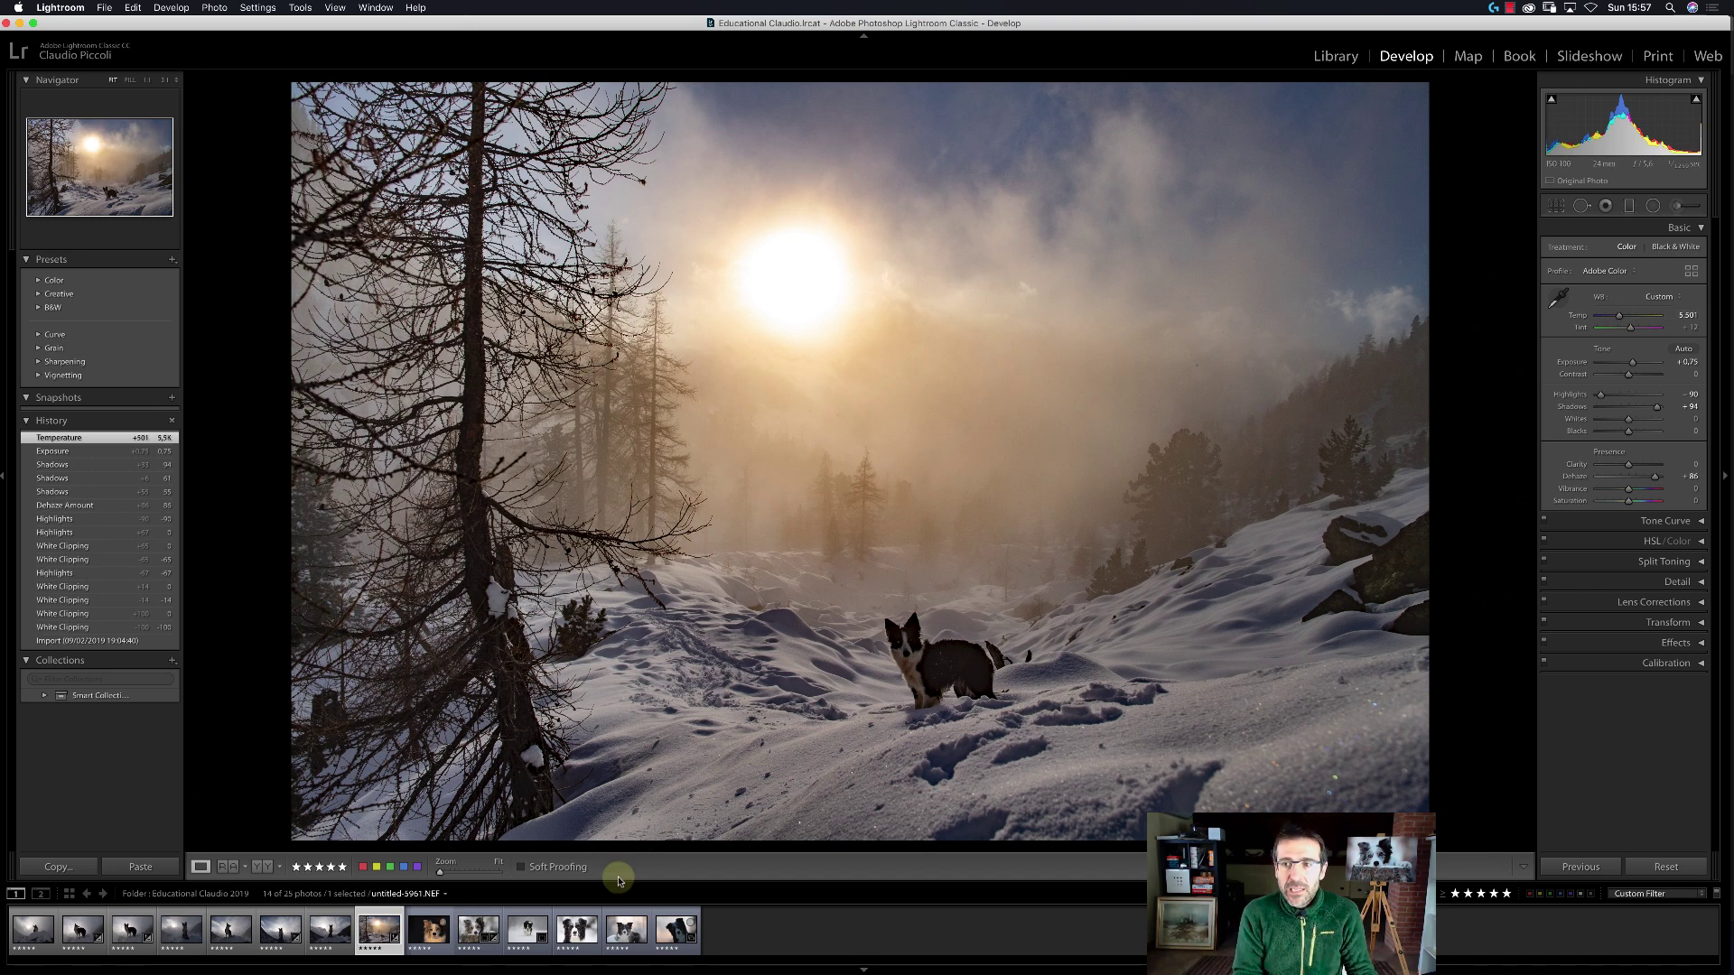
left_click(106, 641)
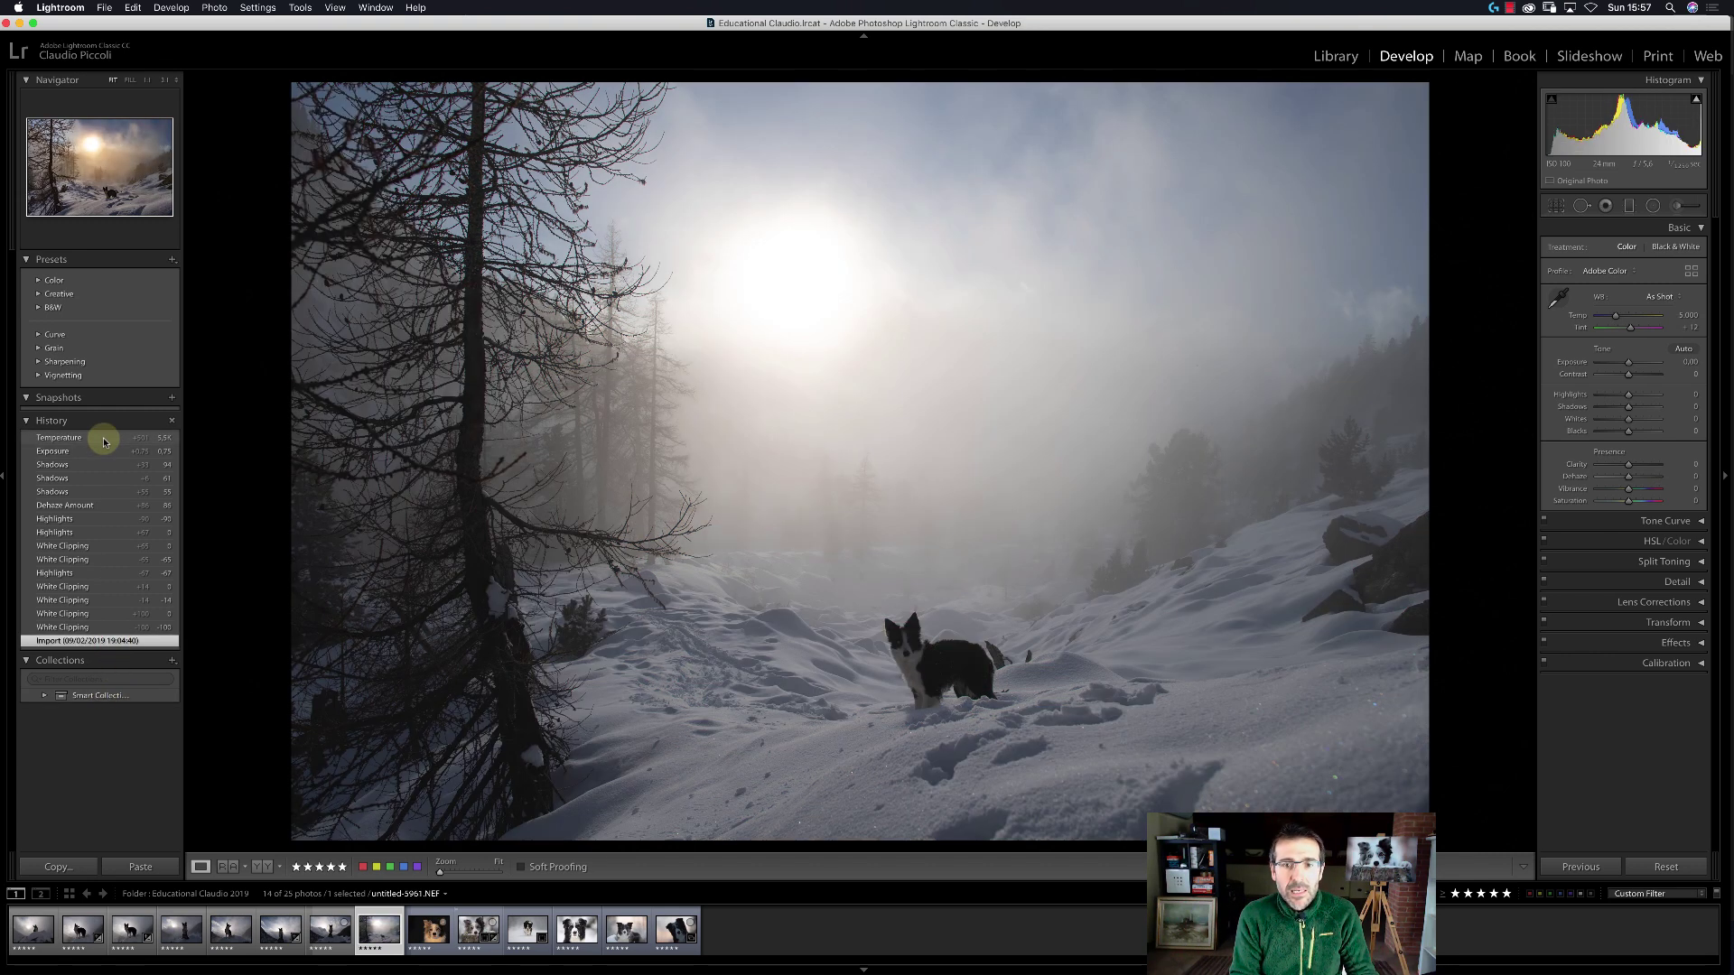
left_click(104, 441)
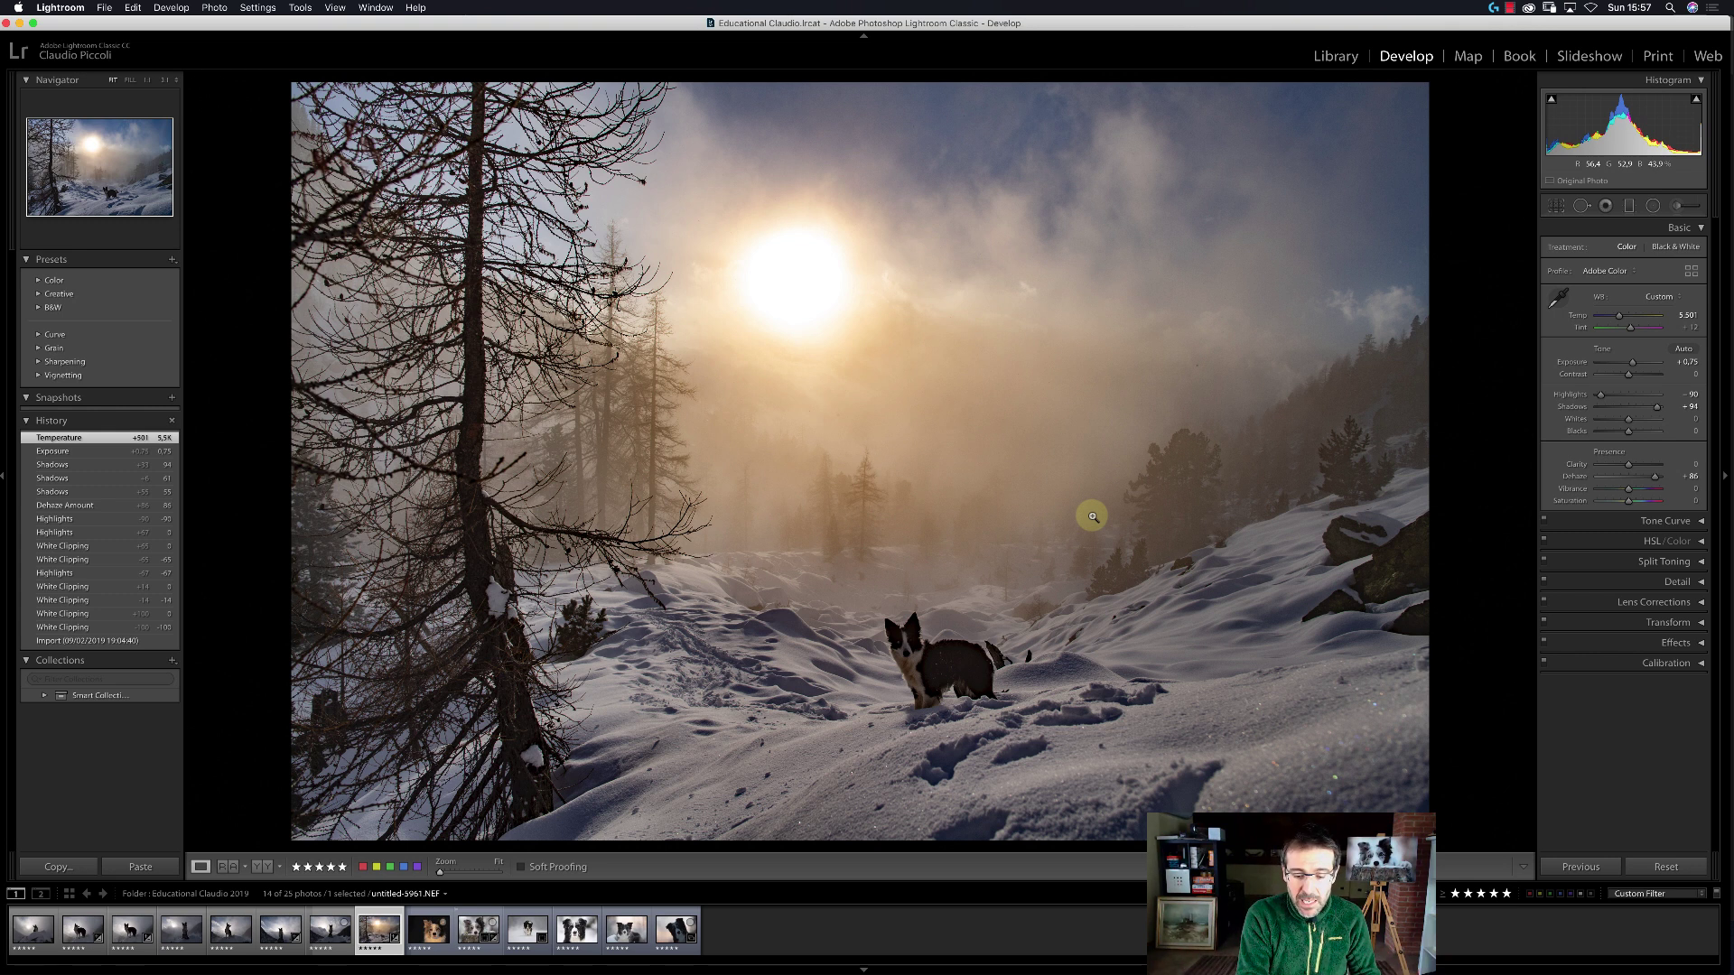
key("y")
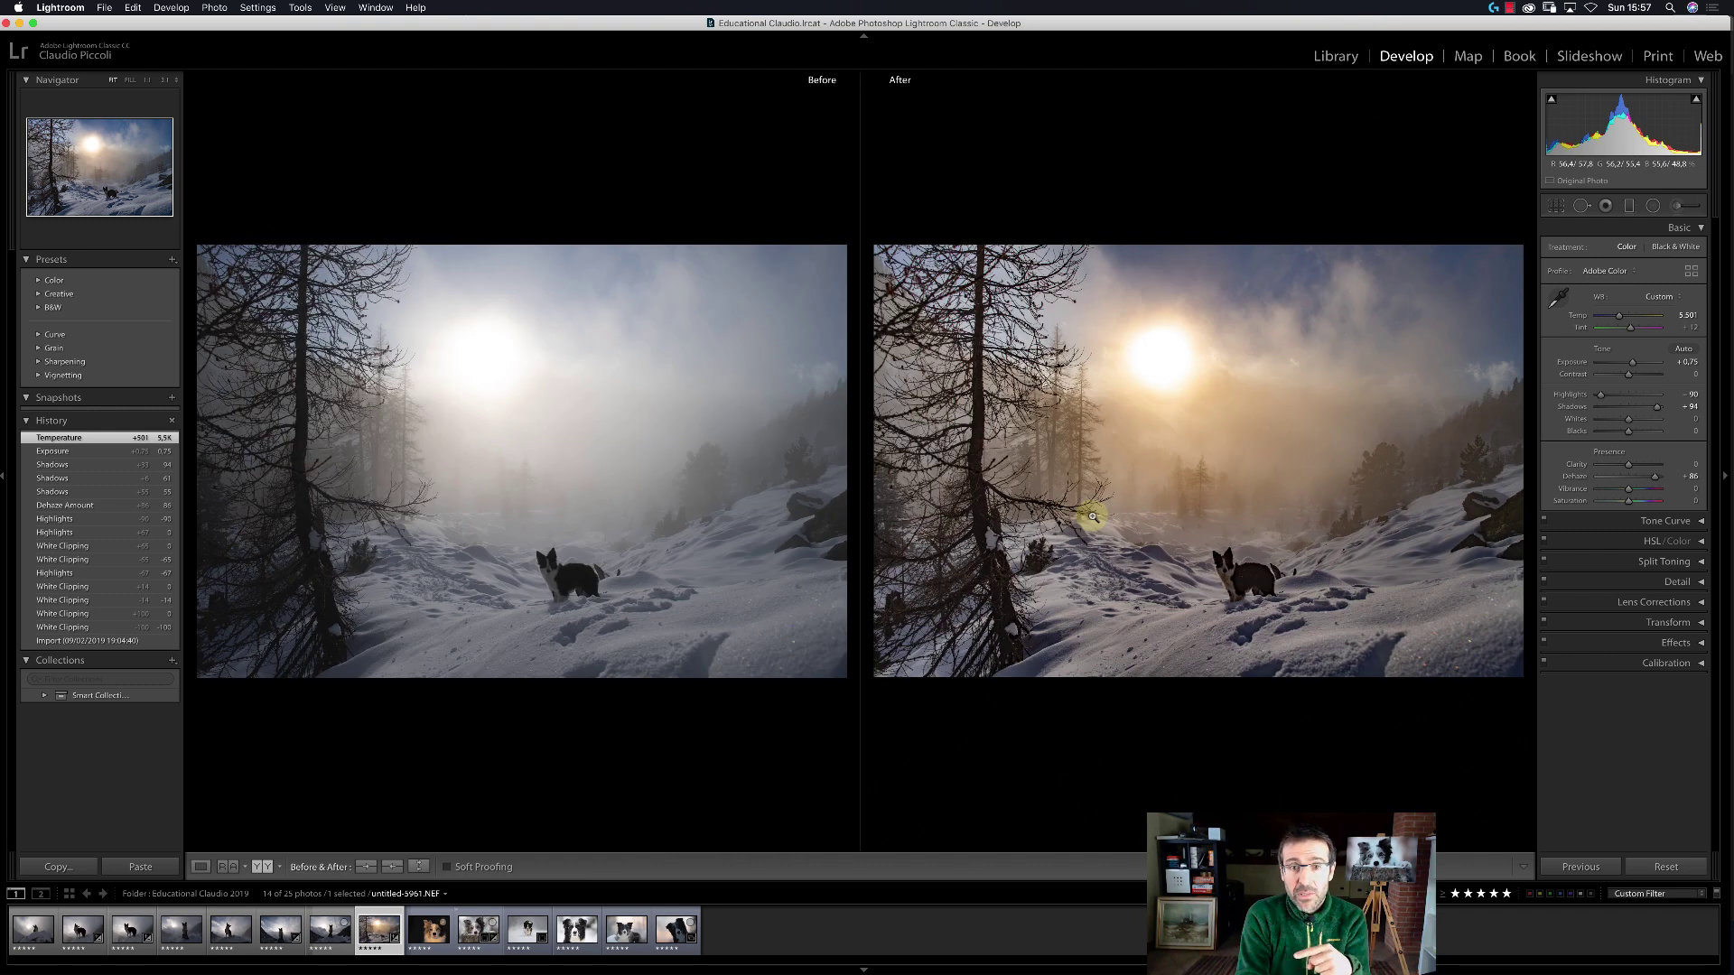
key("y")
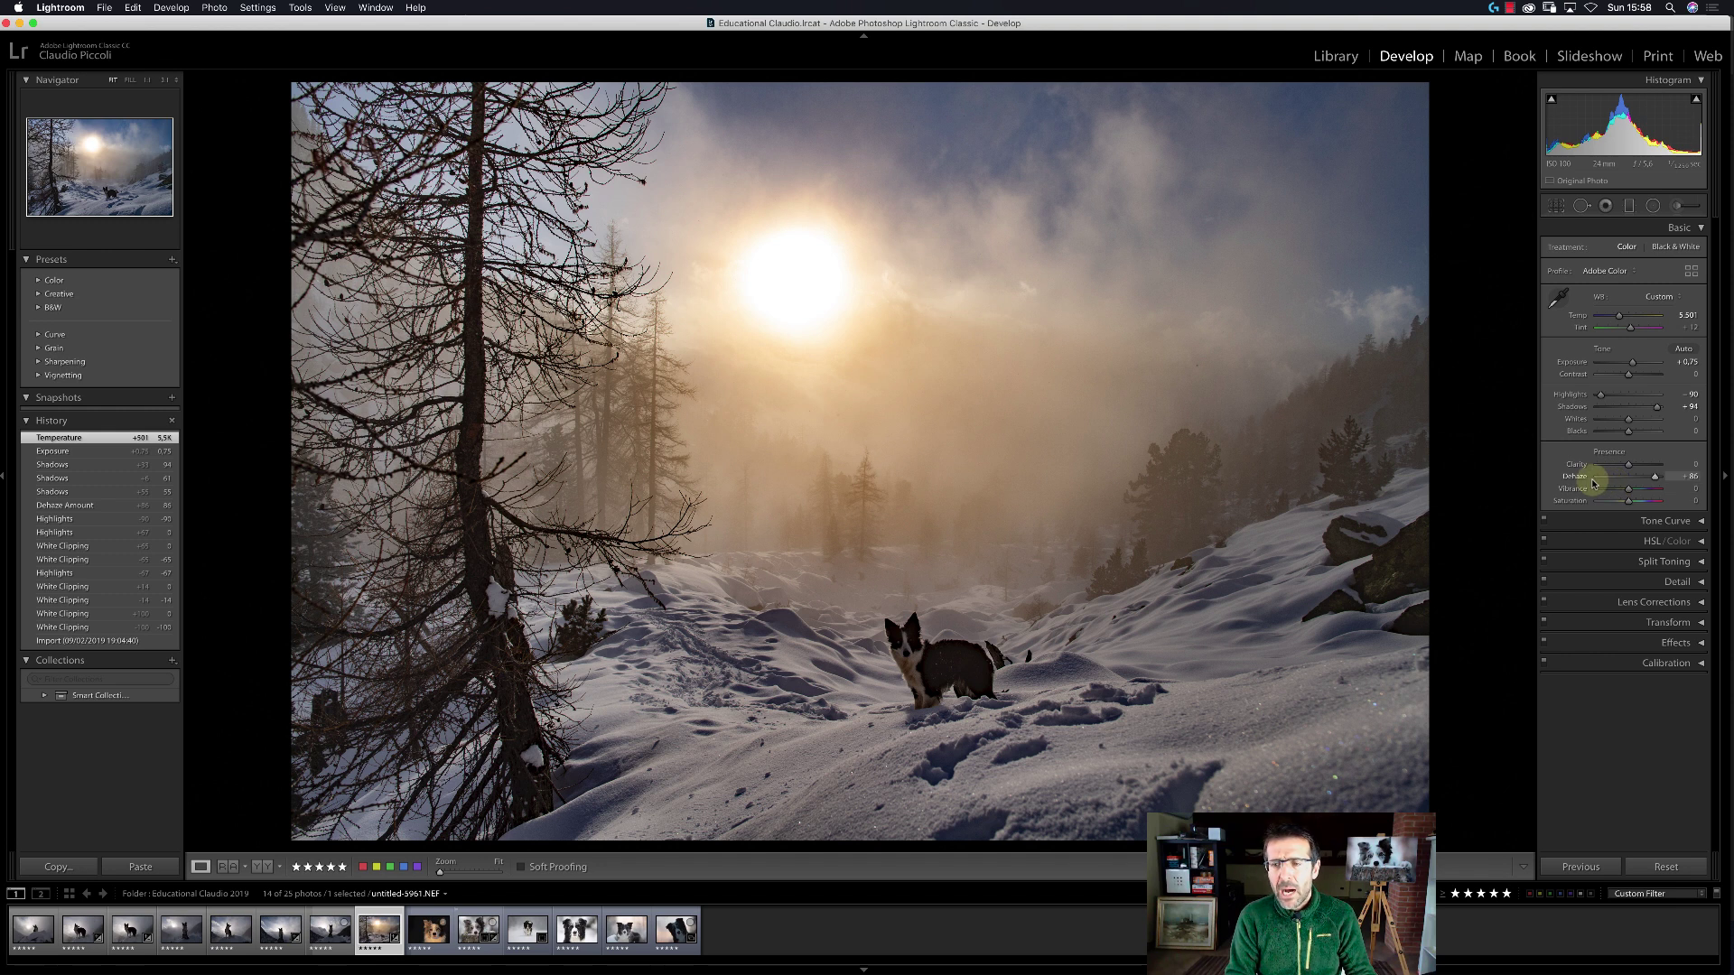
scroll(1594, 483, "down", 1)
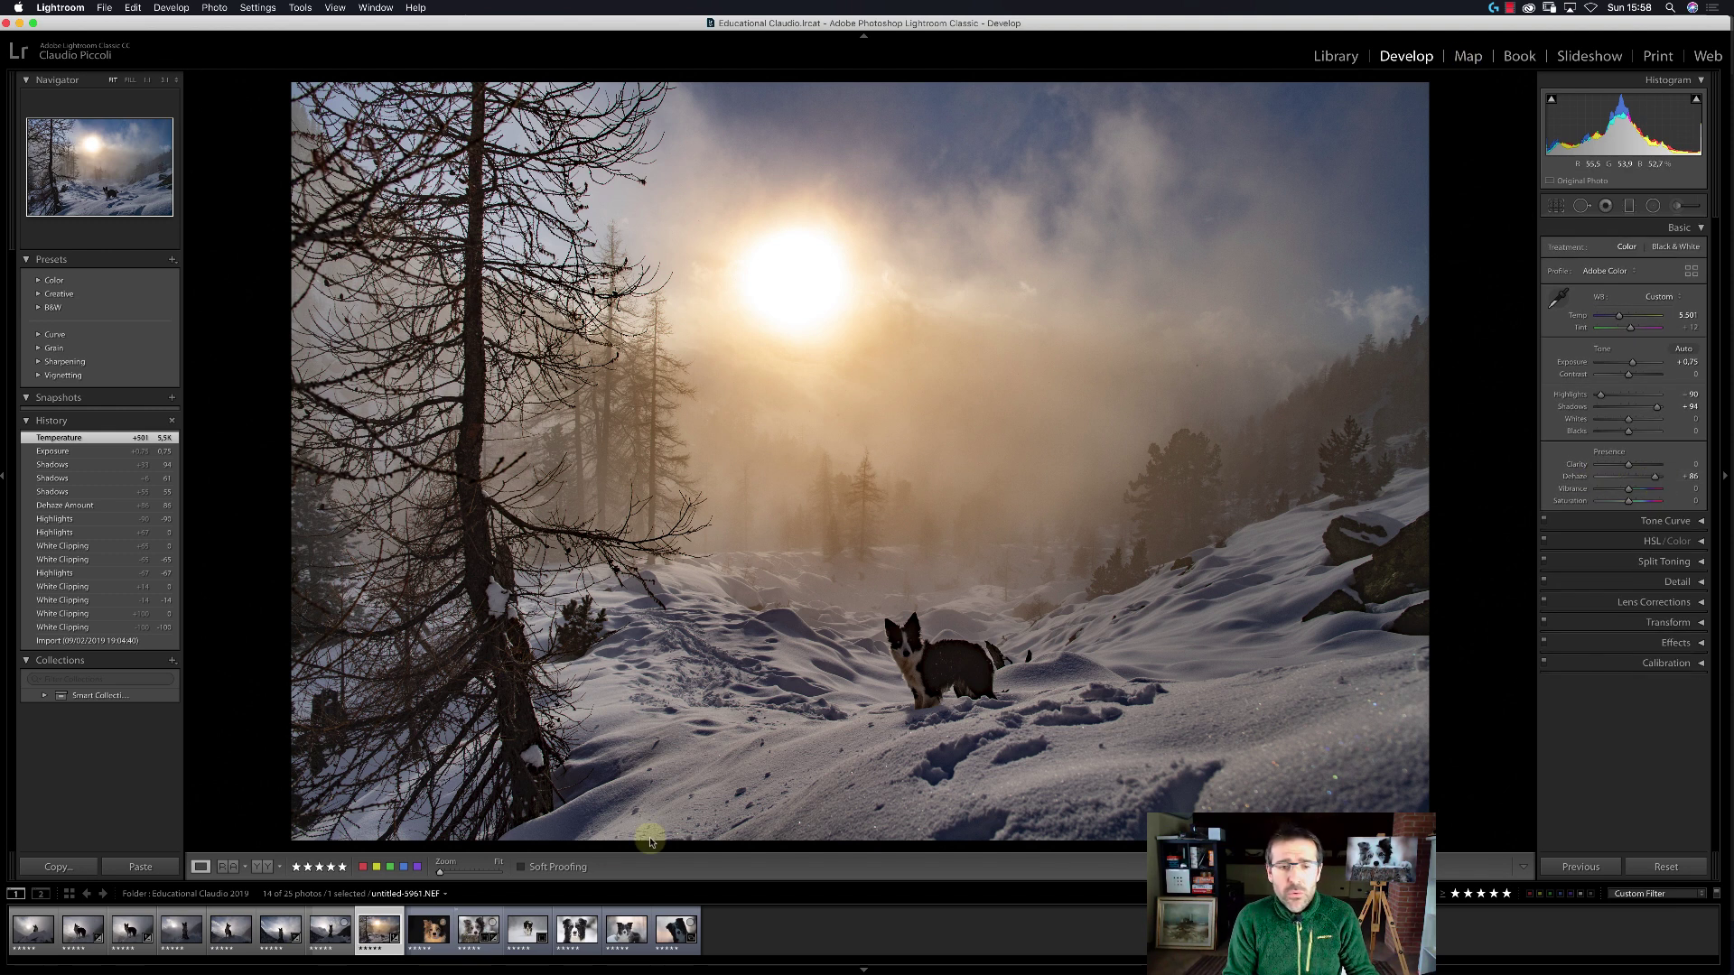
Return to the dog portrait and set Dehaze +9, Vibrance +13 and Saturation -1.
left_click(468, 941)
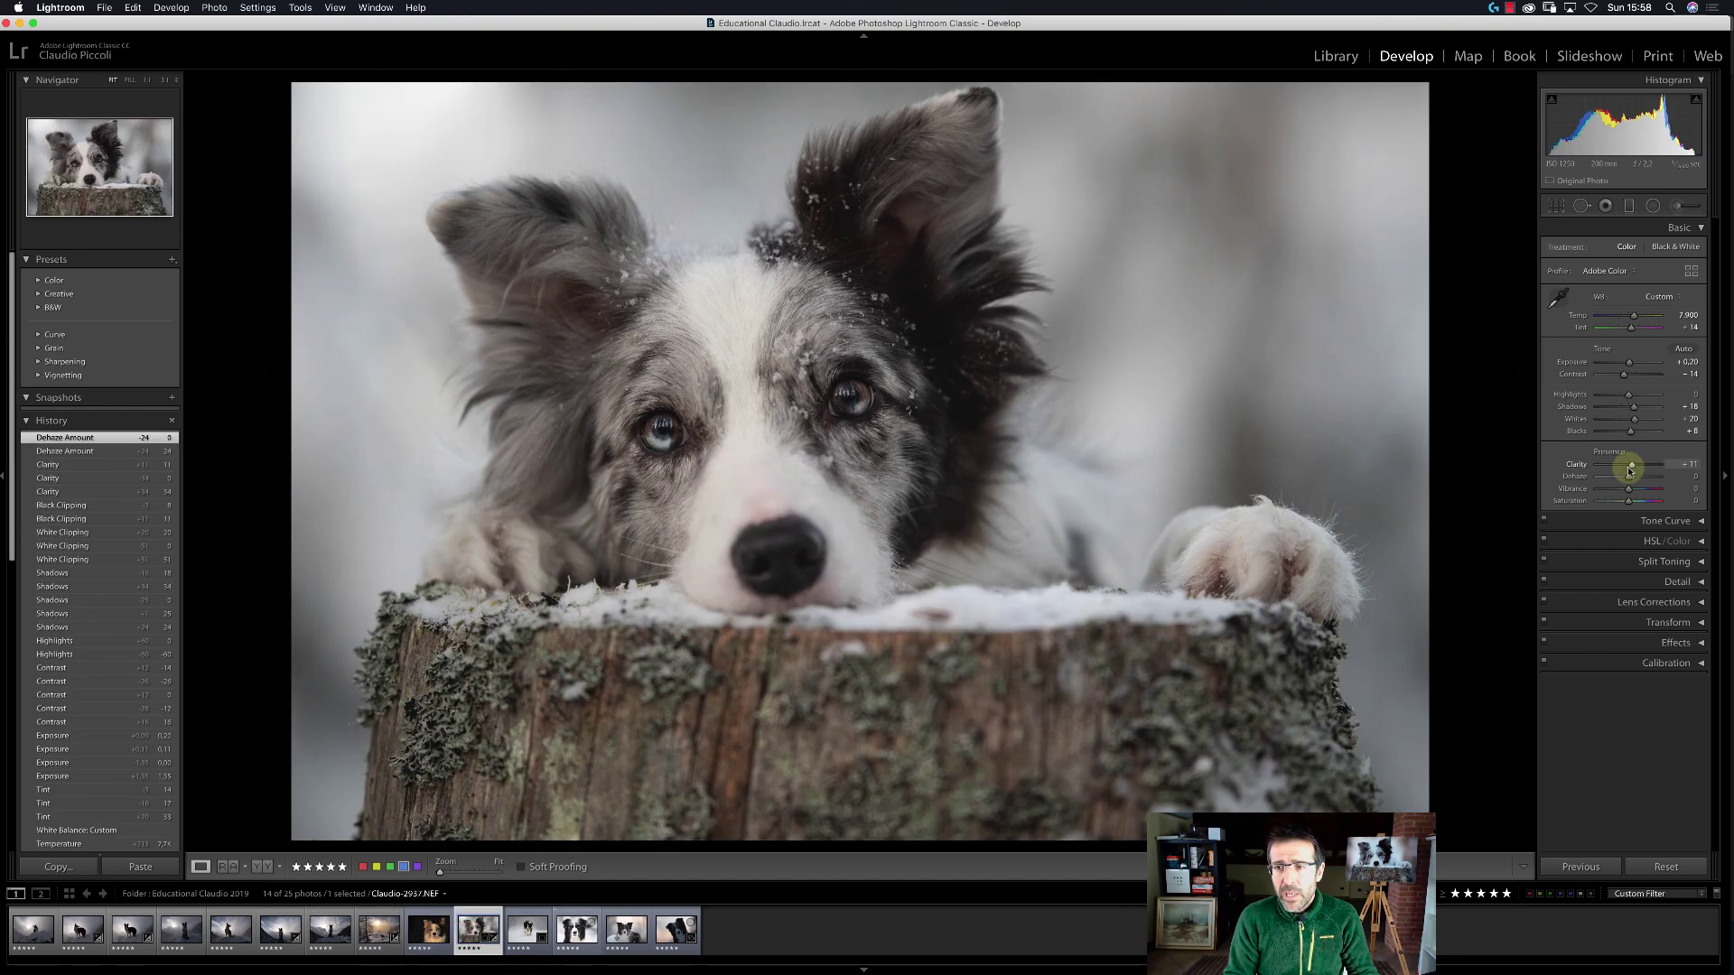
left_click_drag(1628, 476, 1631, 481)
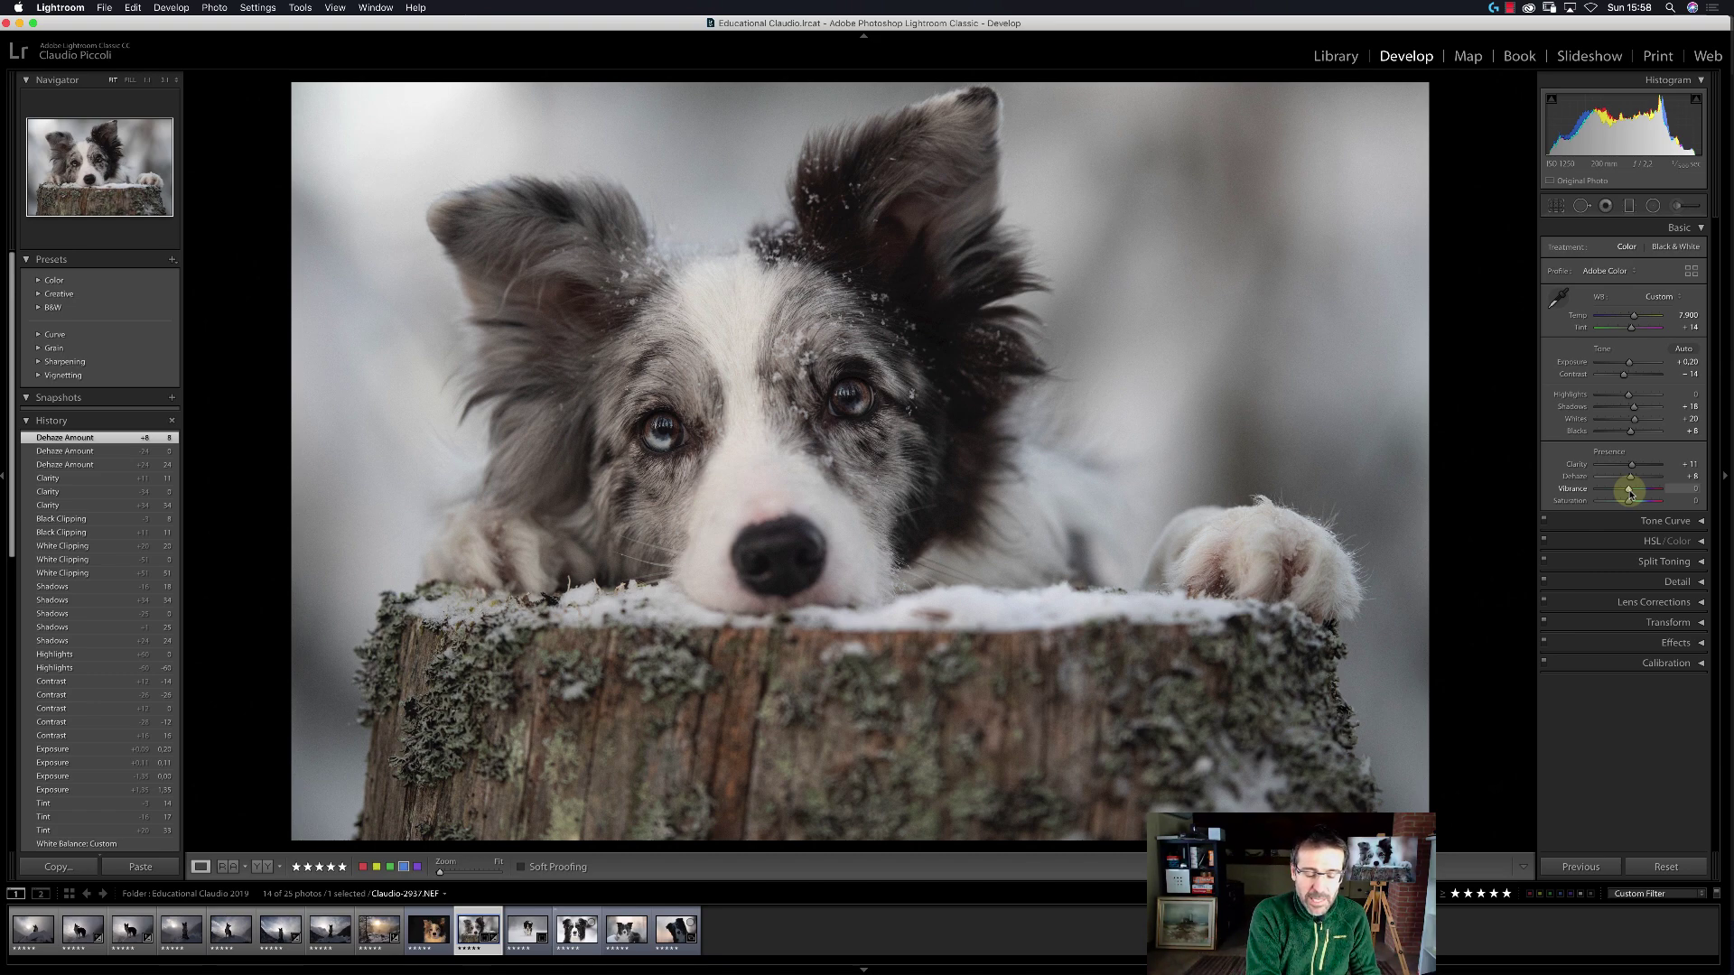
key("shift")
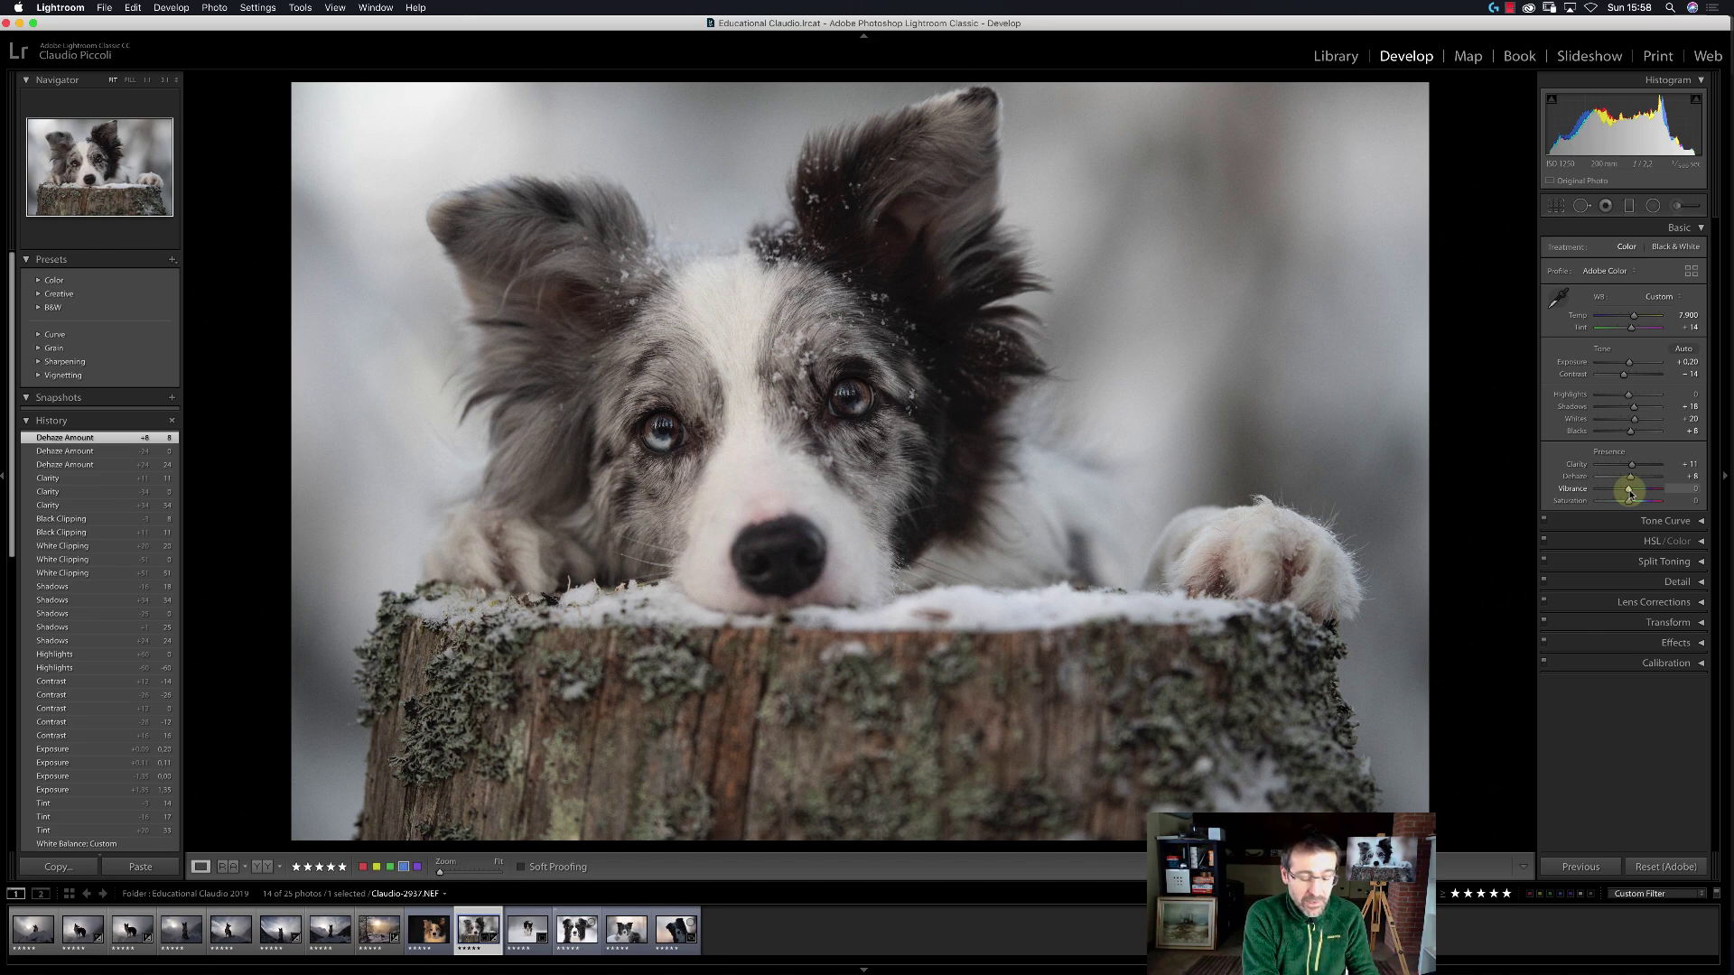
double_click(1630, 492, "shift")
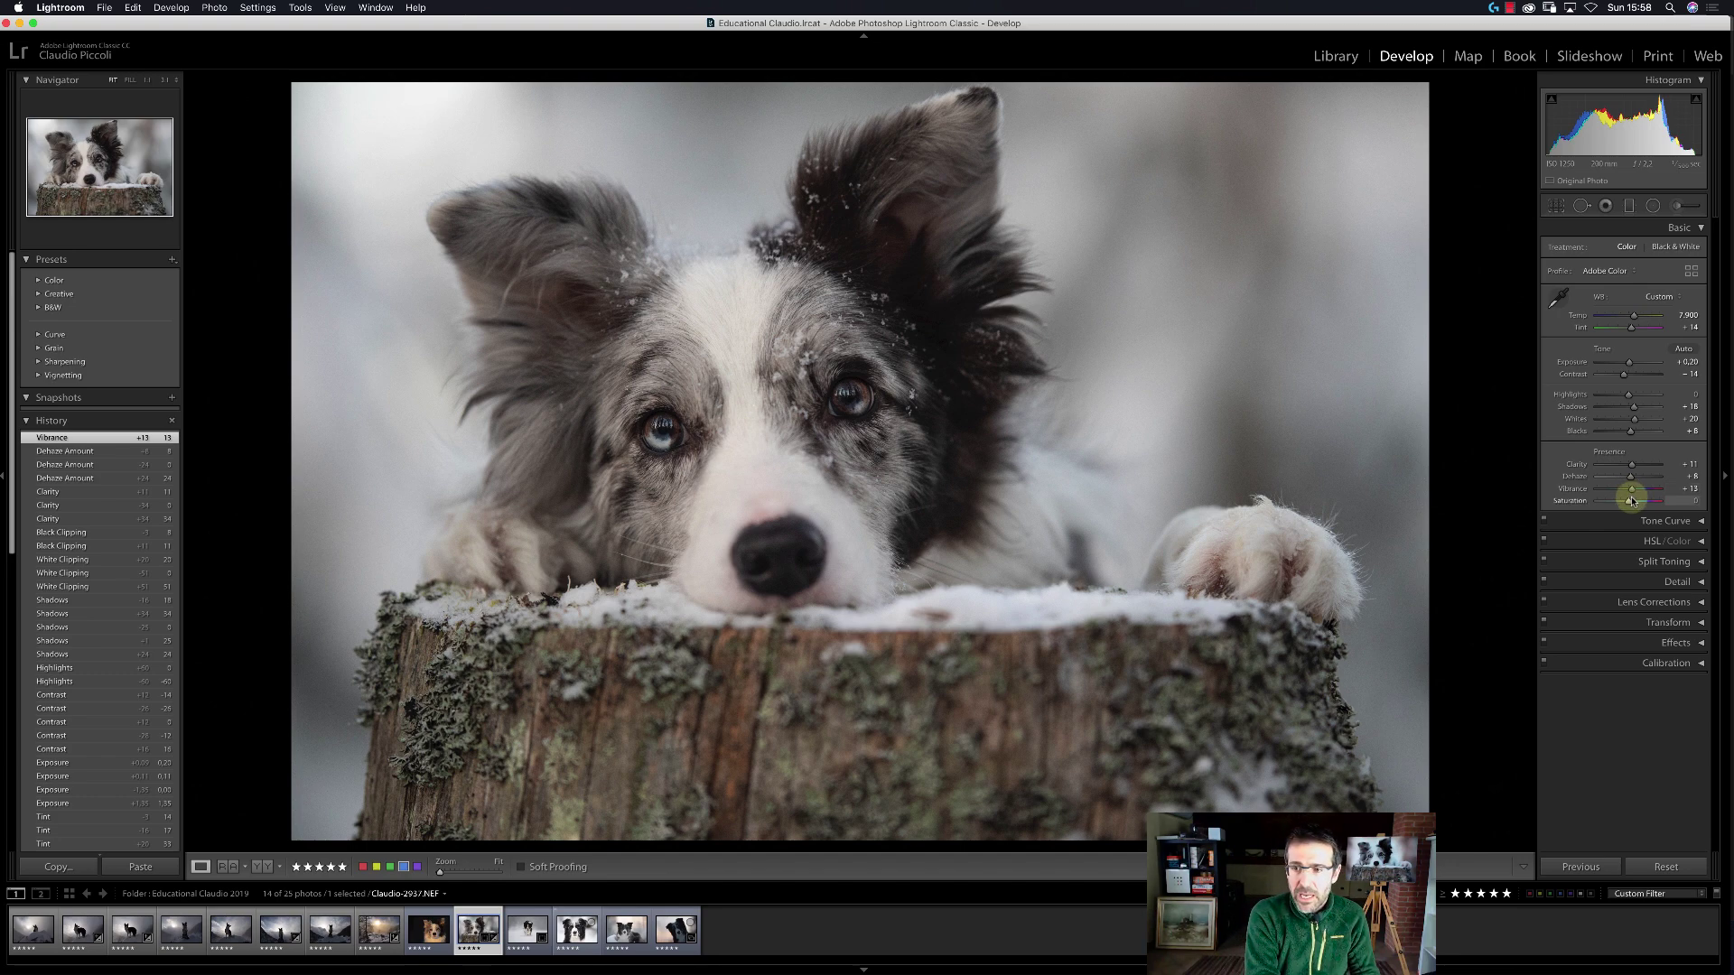
key("shift")
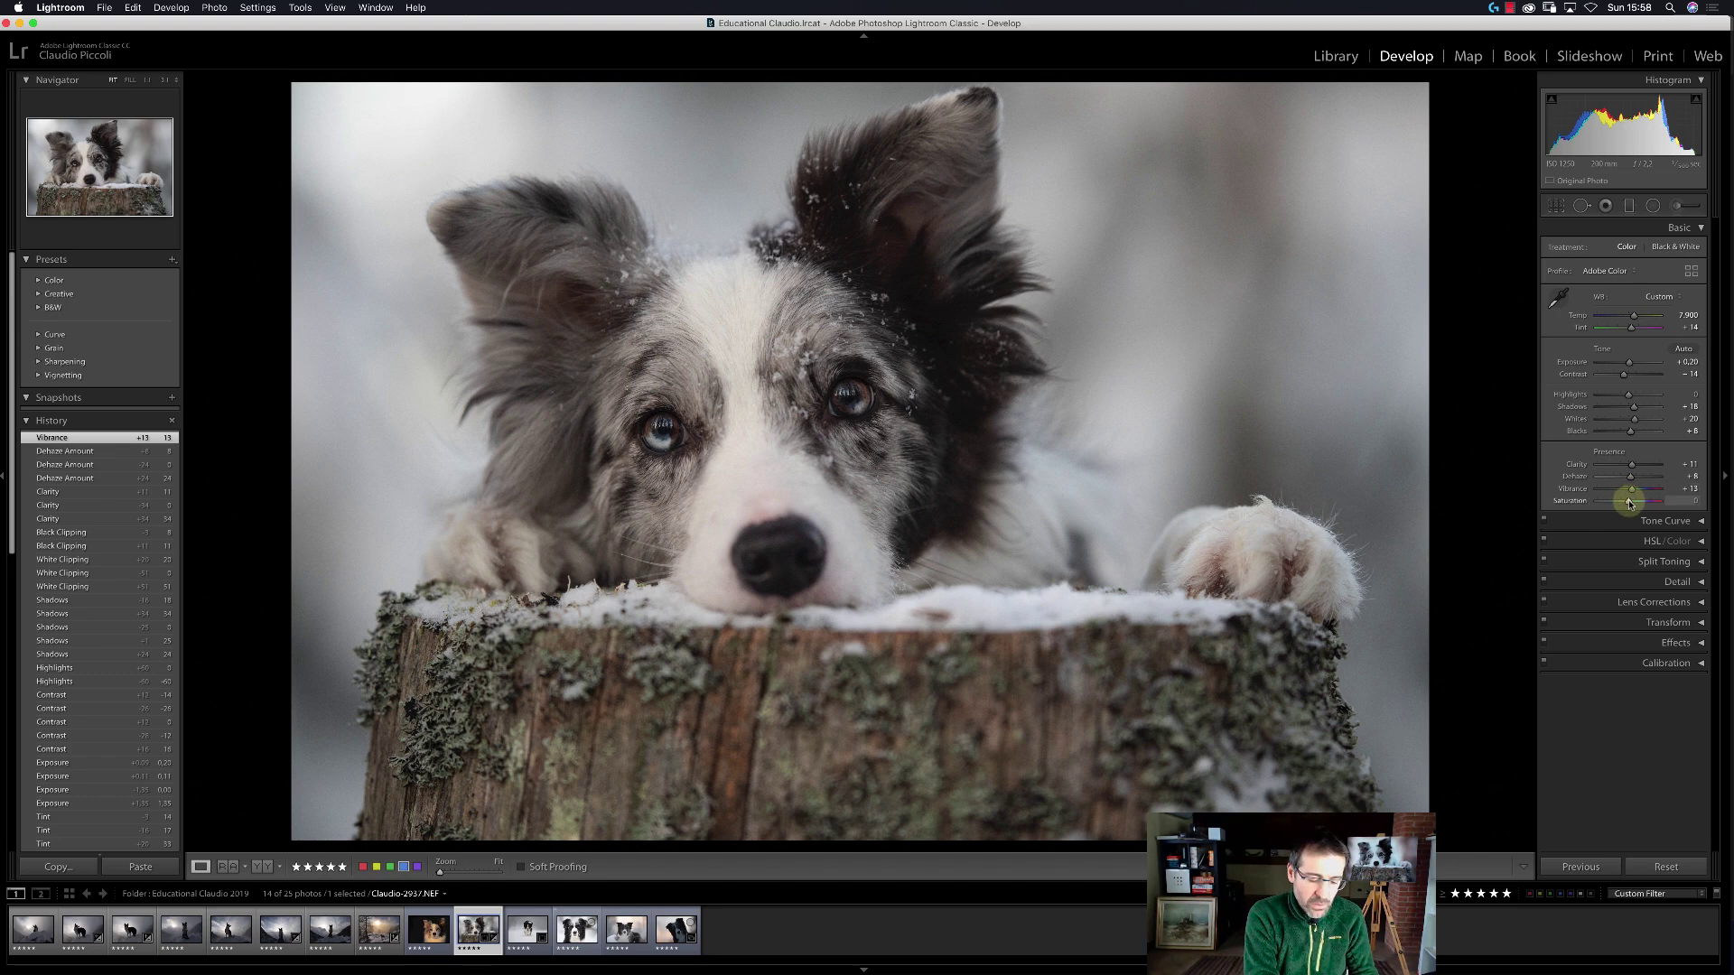
left_click_drag(1630, 503, 1629, 503)
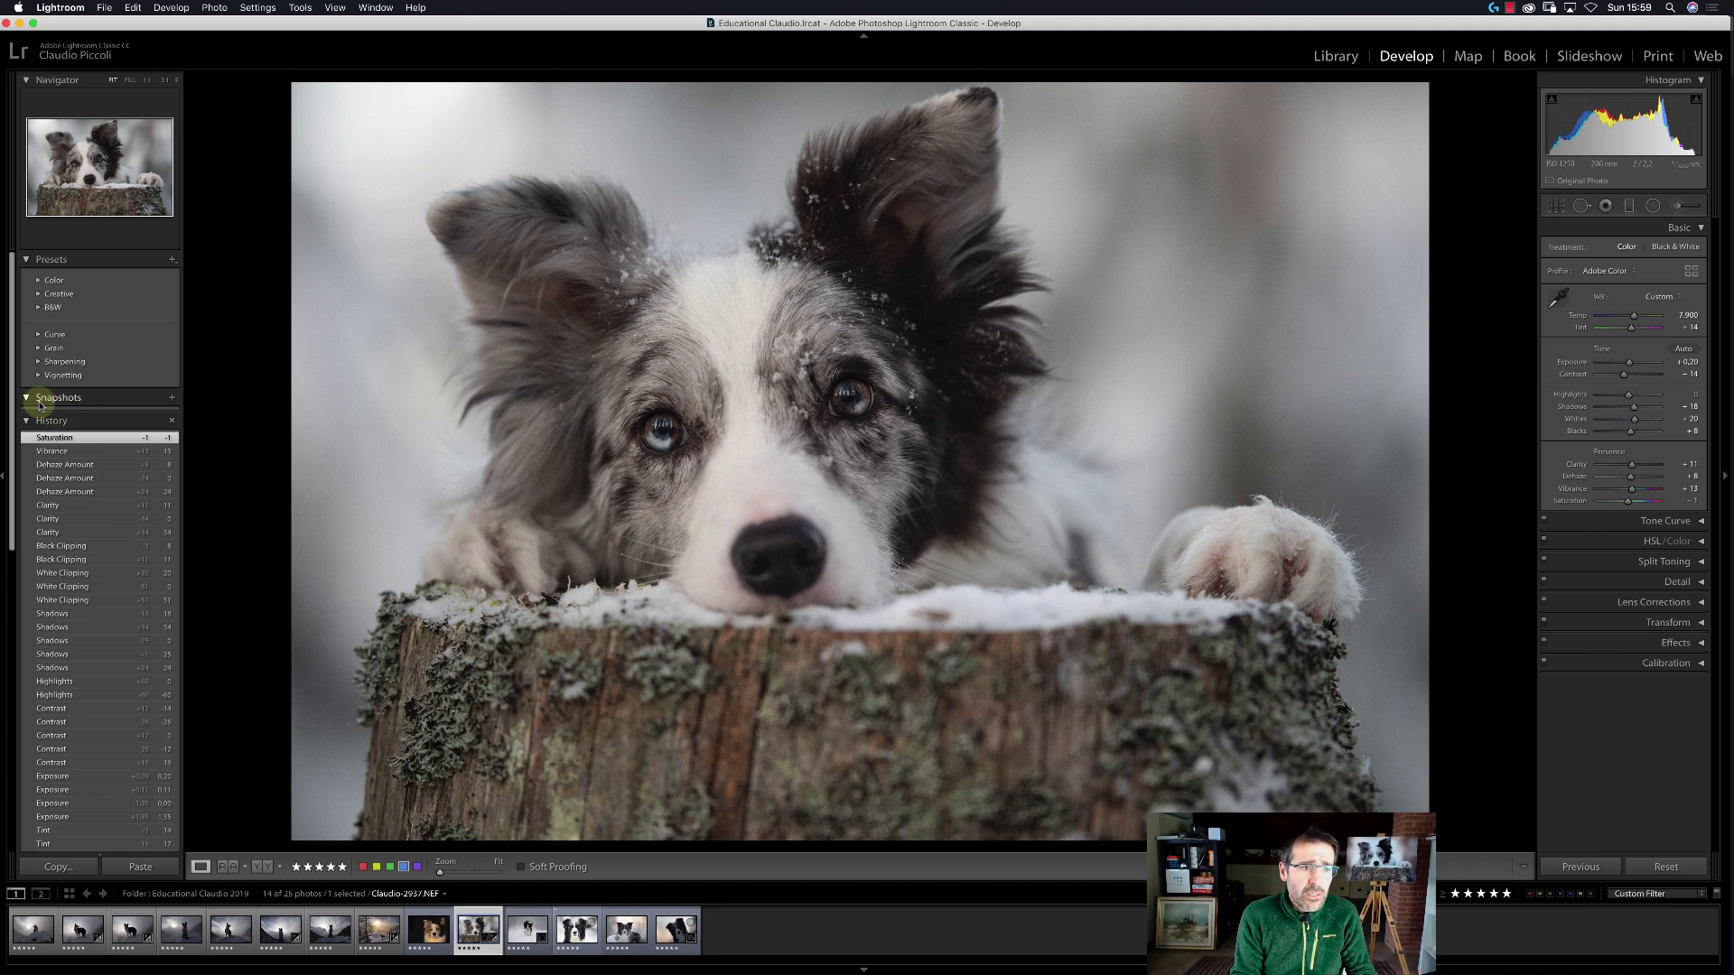
Save the current portrait edit as a snapshot with its default date name.
left_click(171, 399)
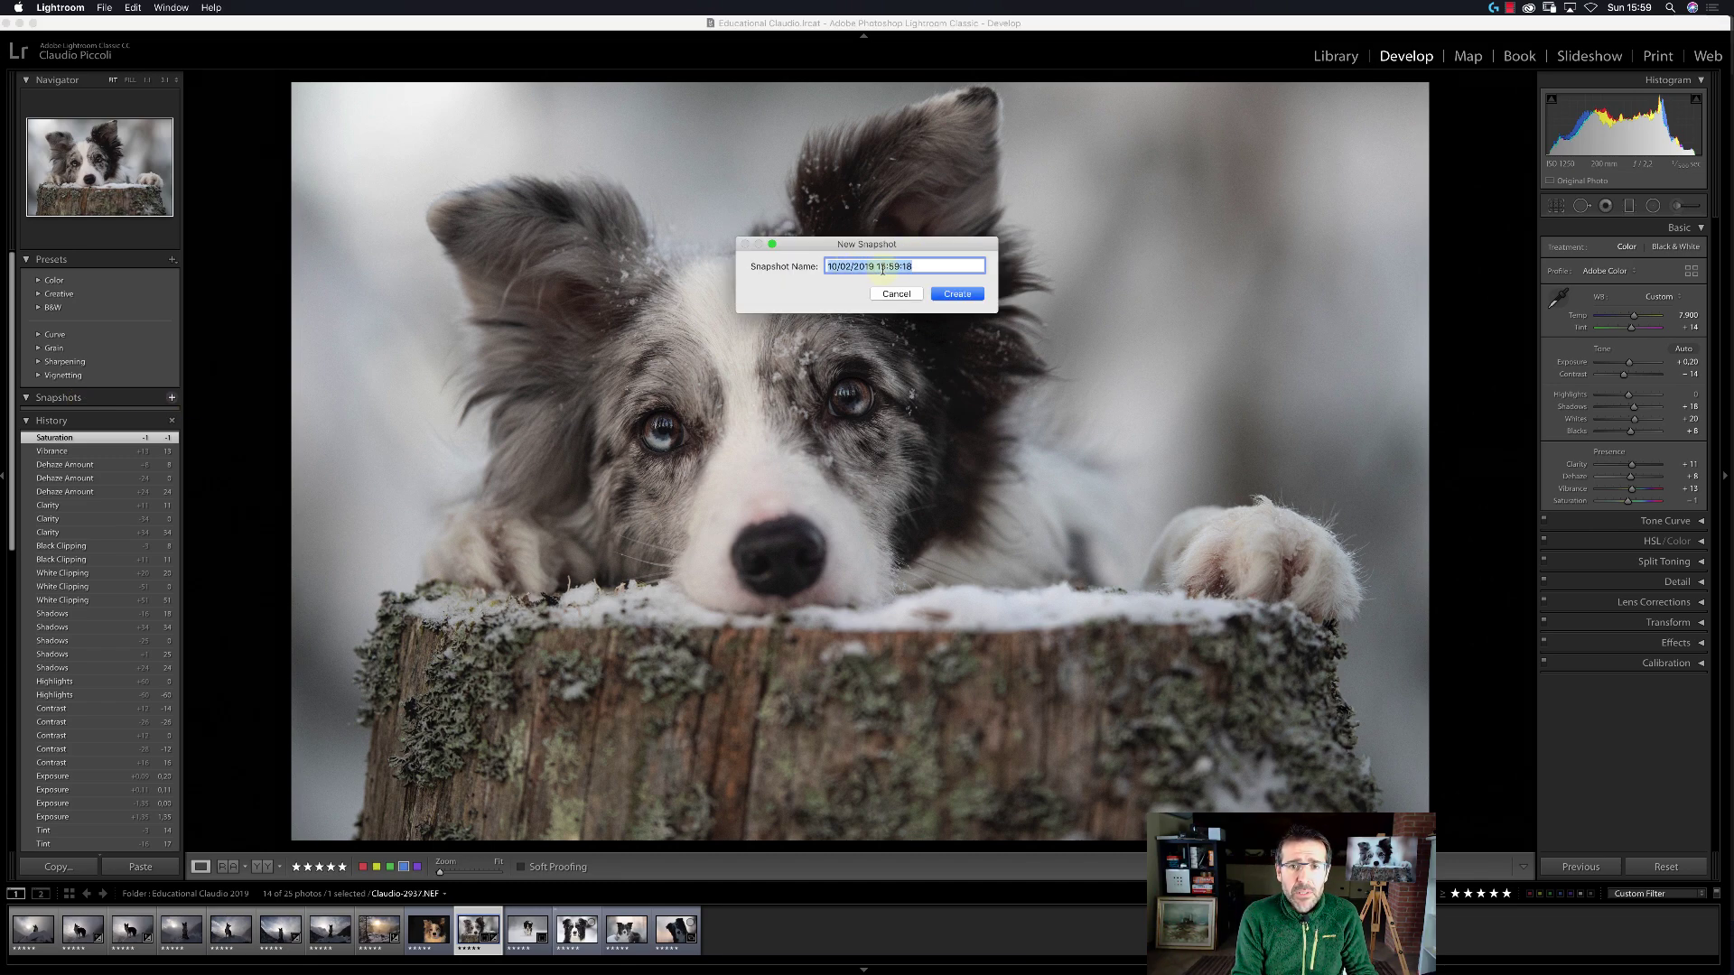
left_click(936, 294)
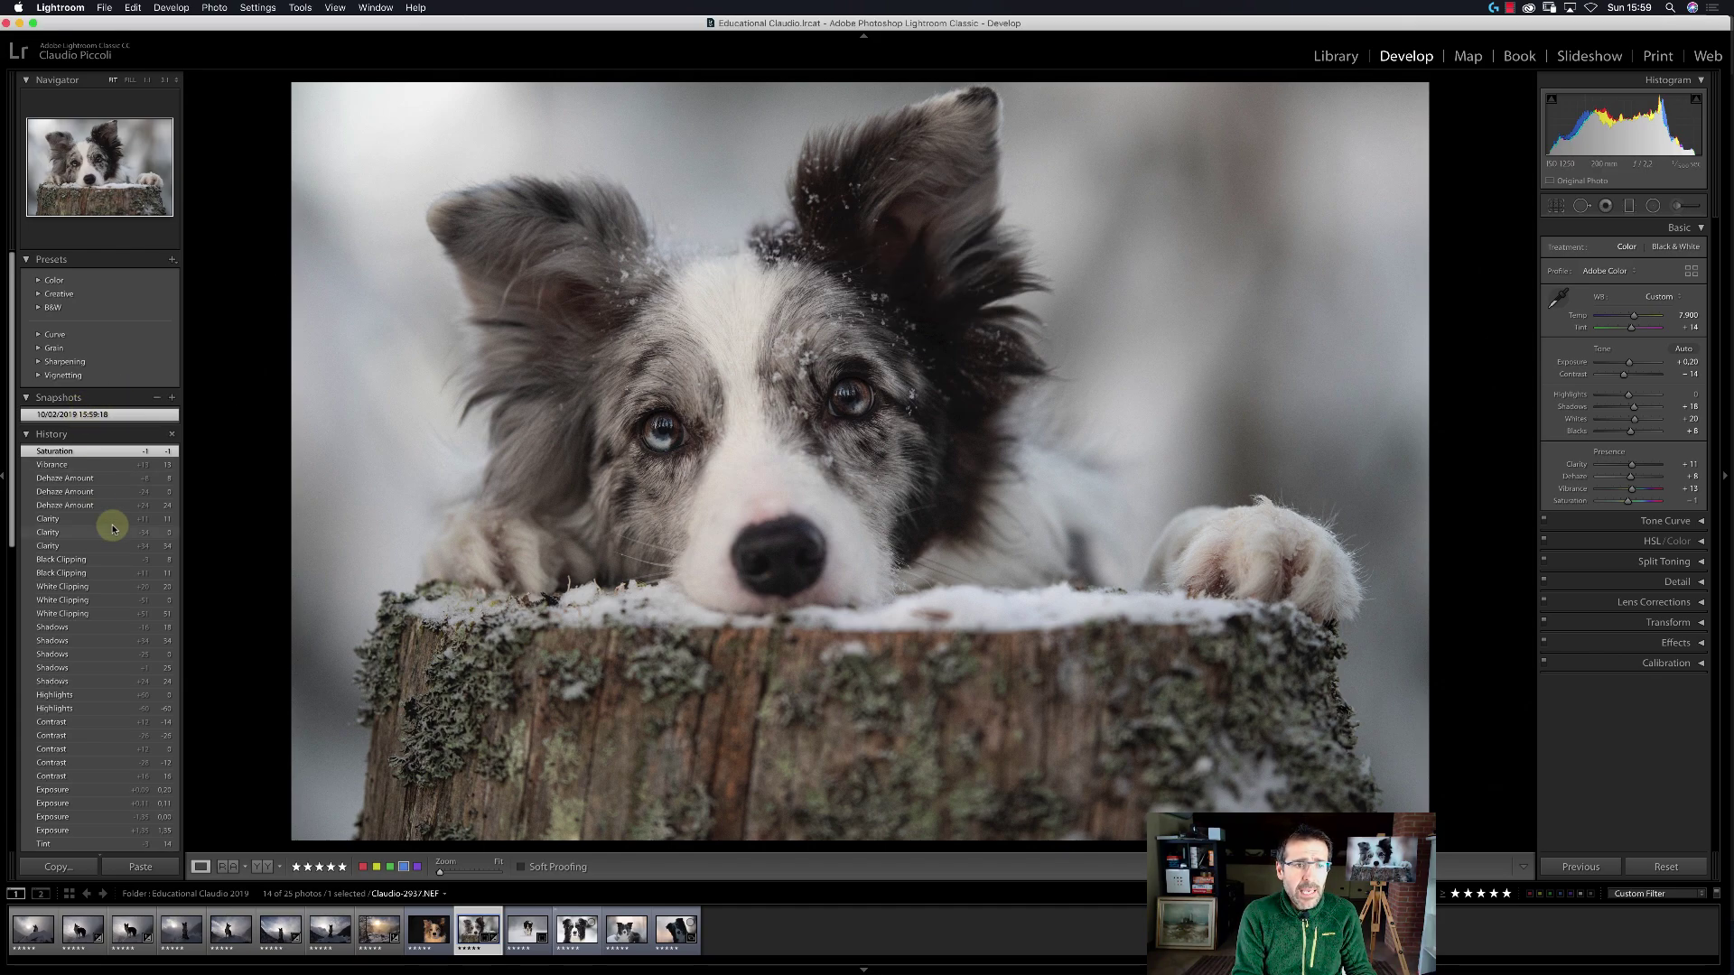
scroll(113, 529, "down", 10)
scroll(113, 529, "up", 8)
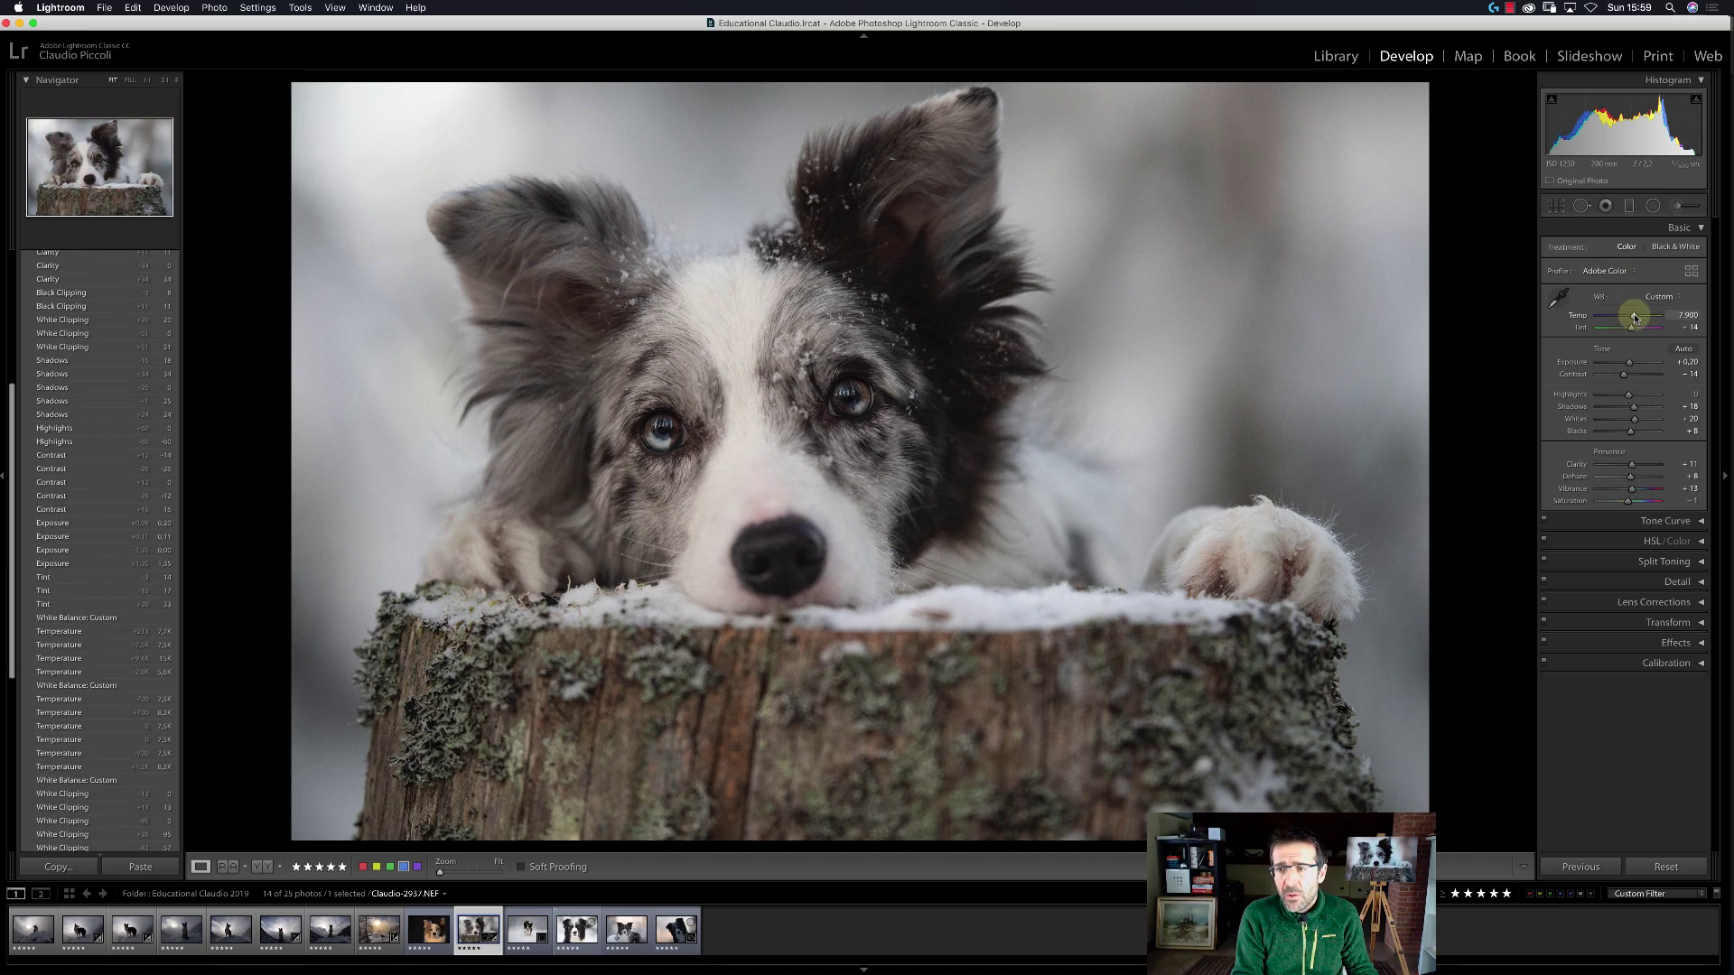
Apply Auto tone and cool the temperature to about 7,314.
left_click(1683, 350)
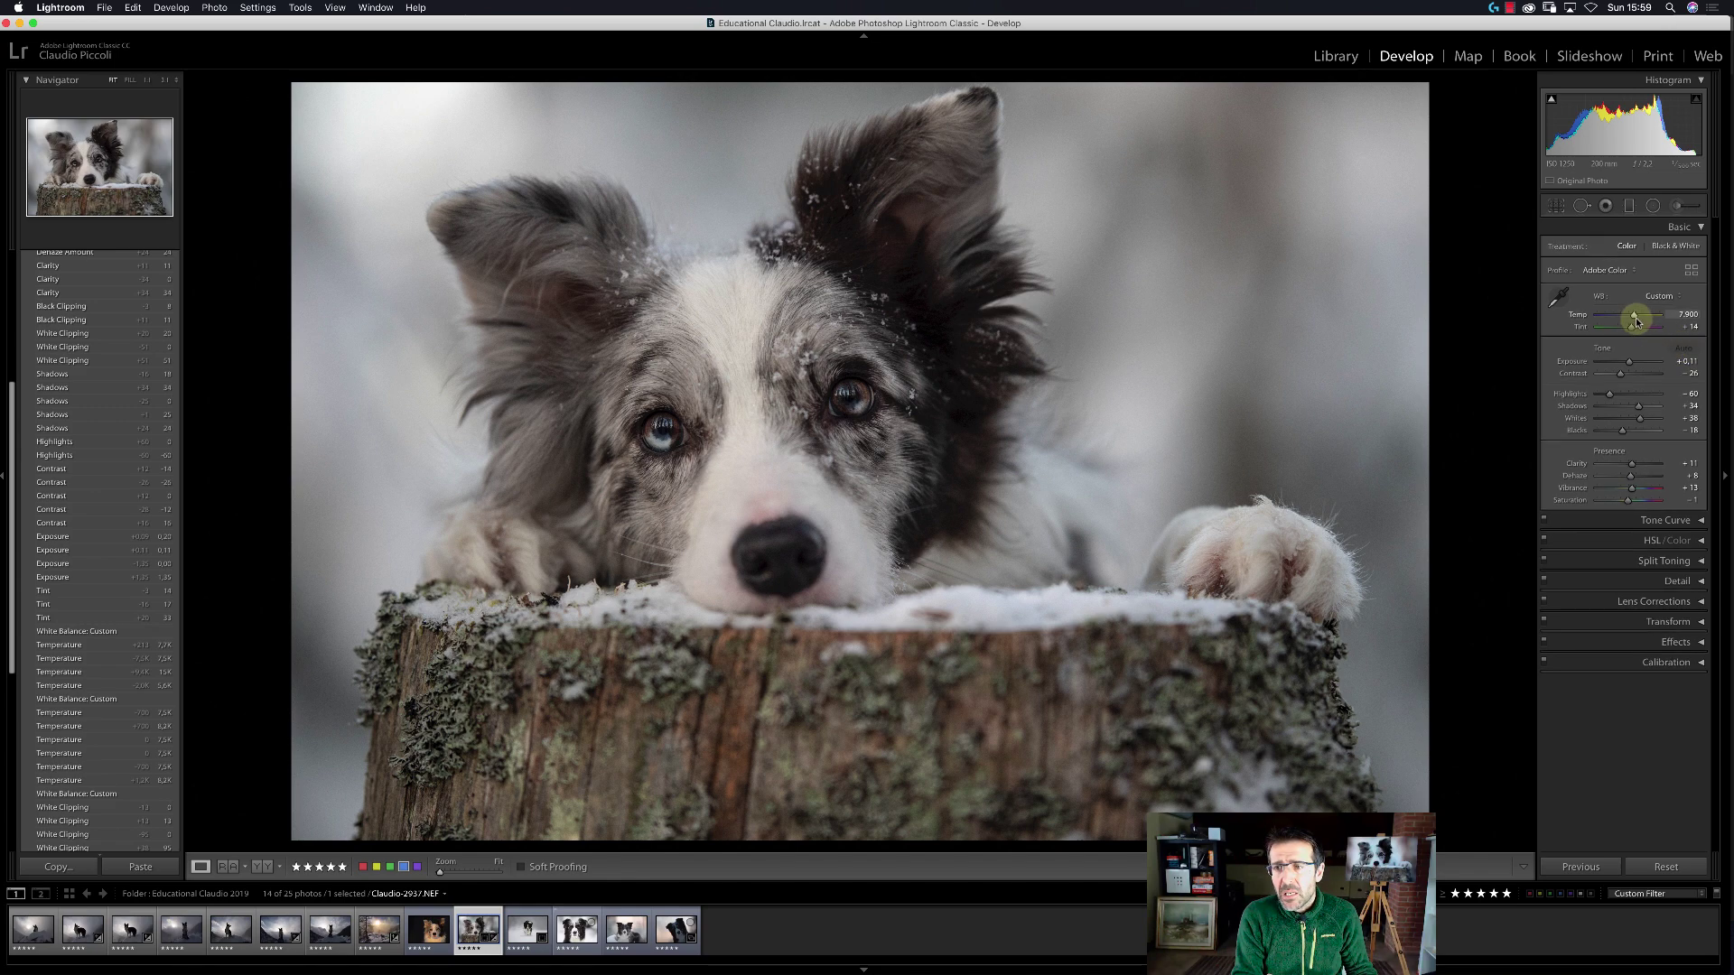
left_click_drag(1637, 317, 1633, 319)
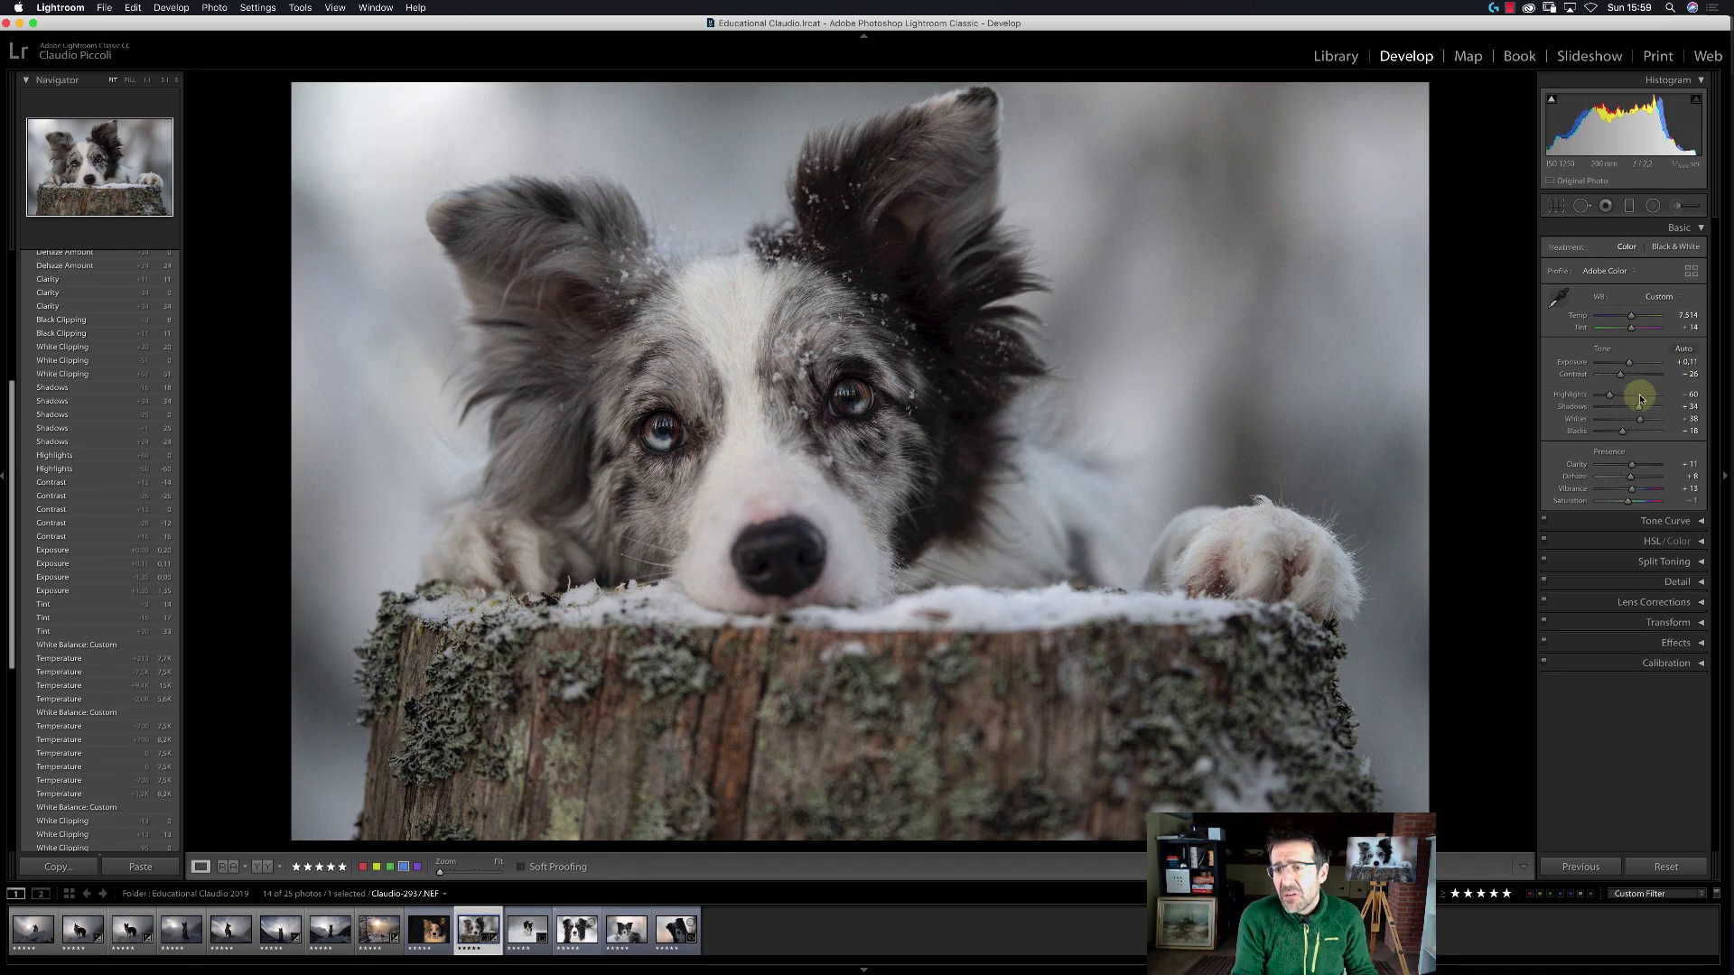
scroll(127, 393, "up", 5)
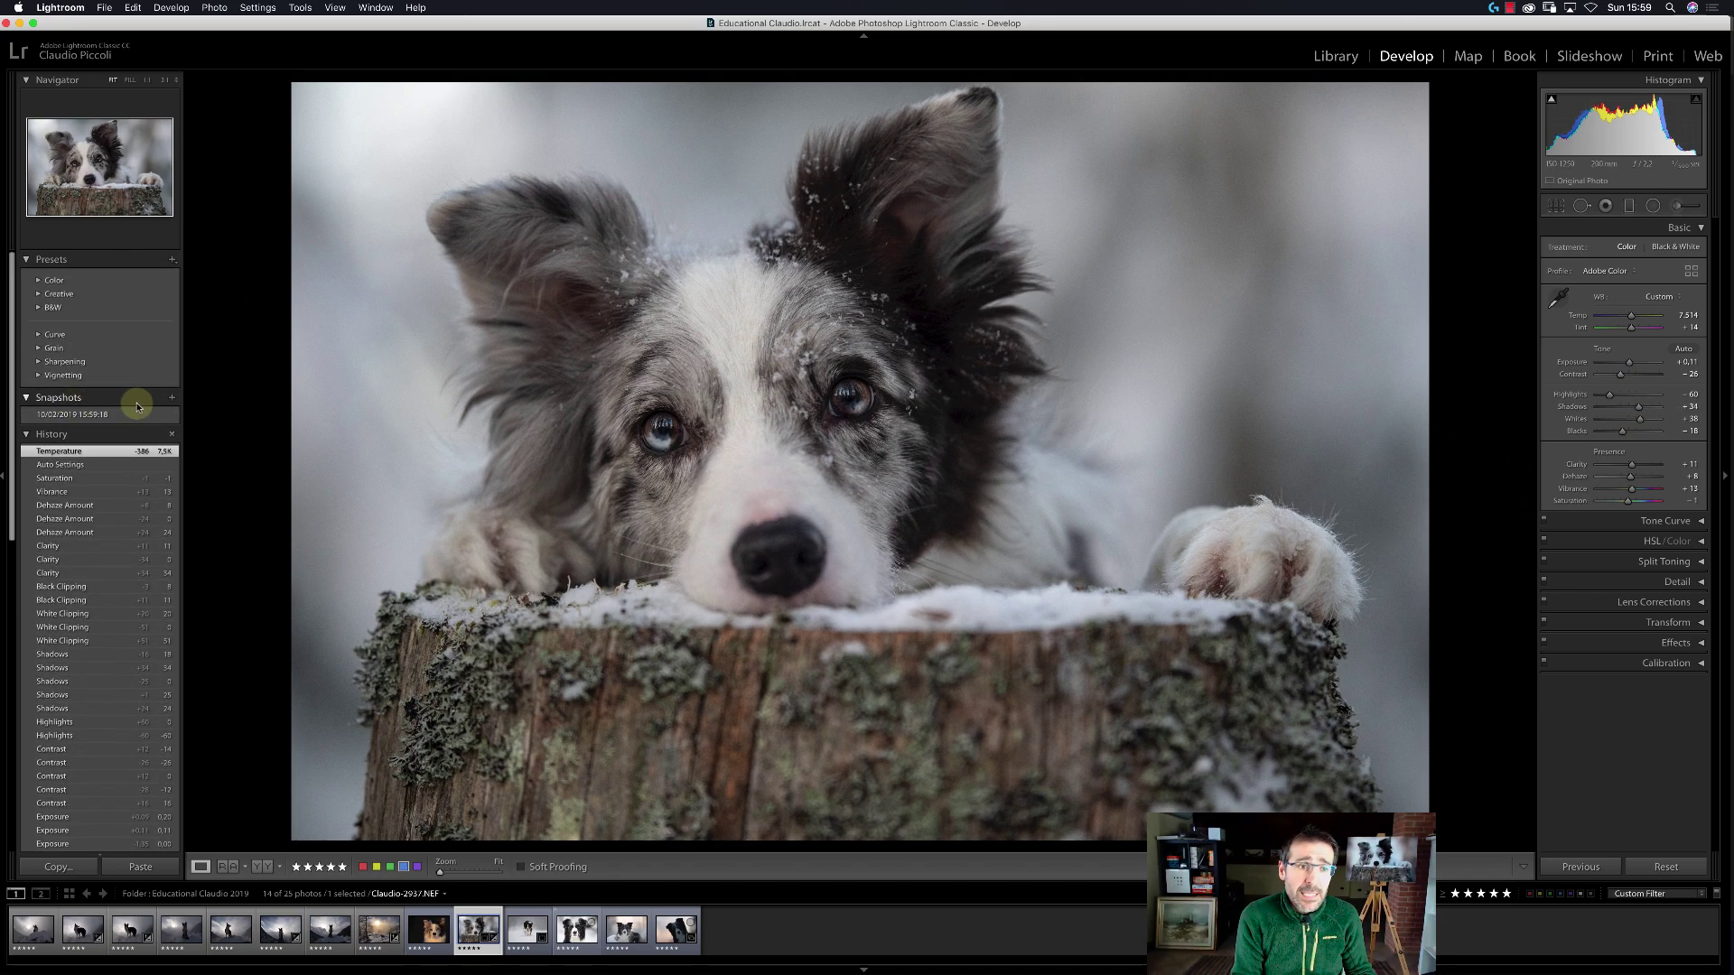
Save the auto-toned portrait as a second snapshot and compare both, ending on 15:59:18.
left_click(170, 399)
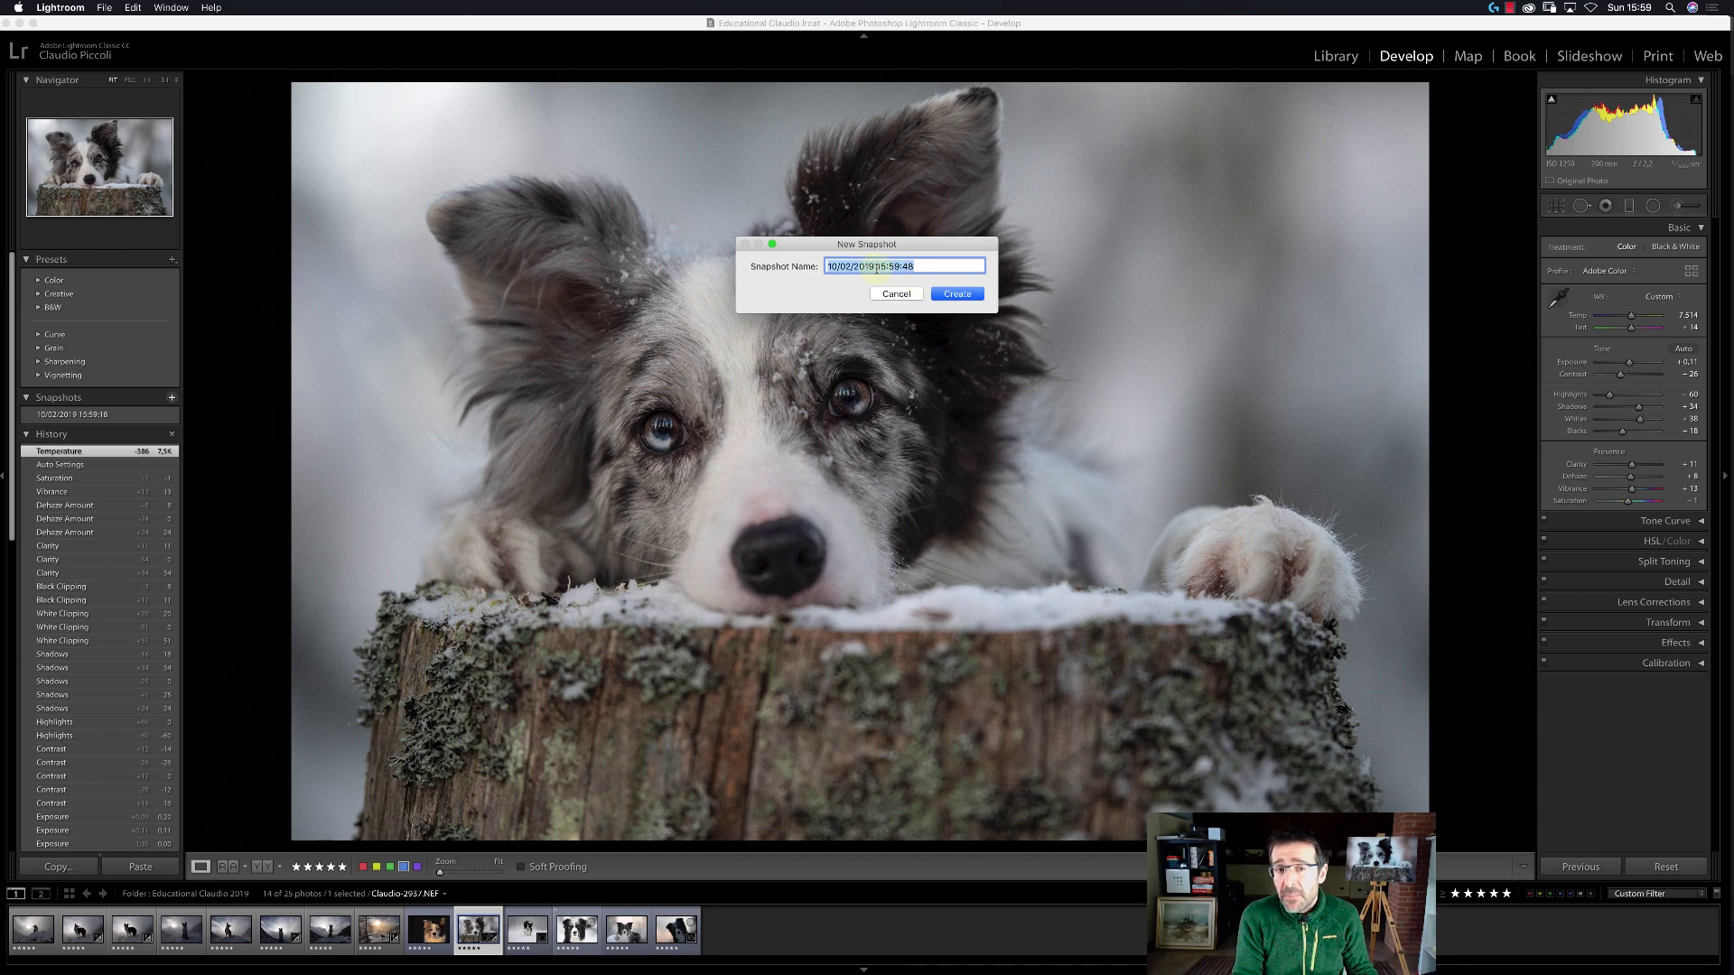
left_click(952, 293)
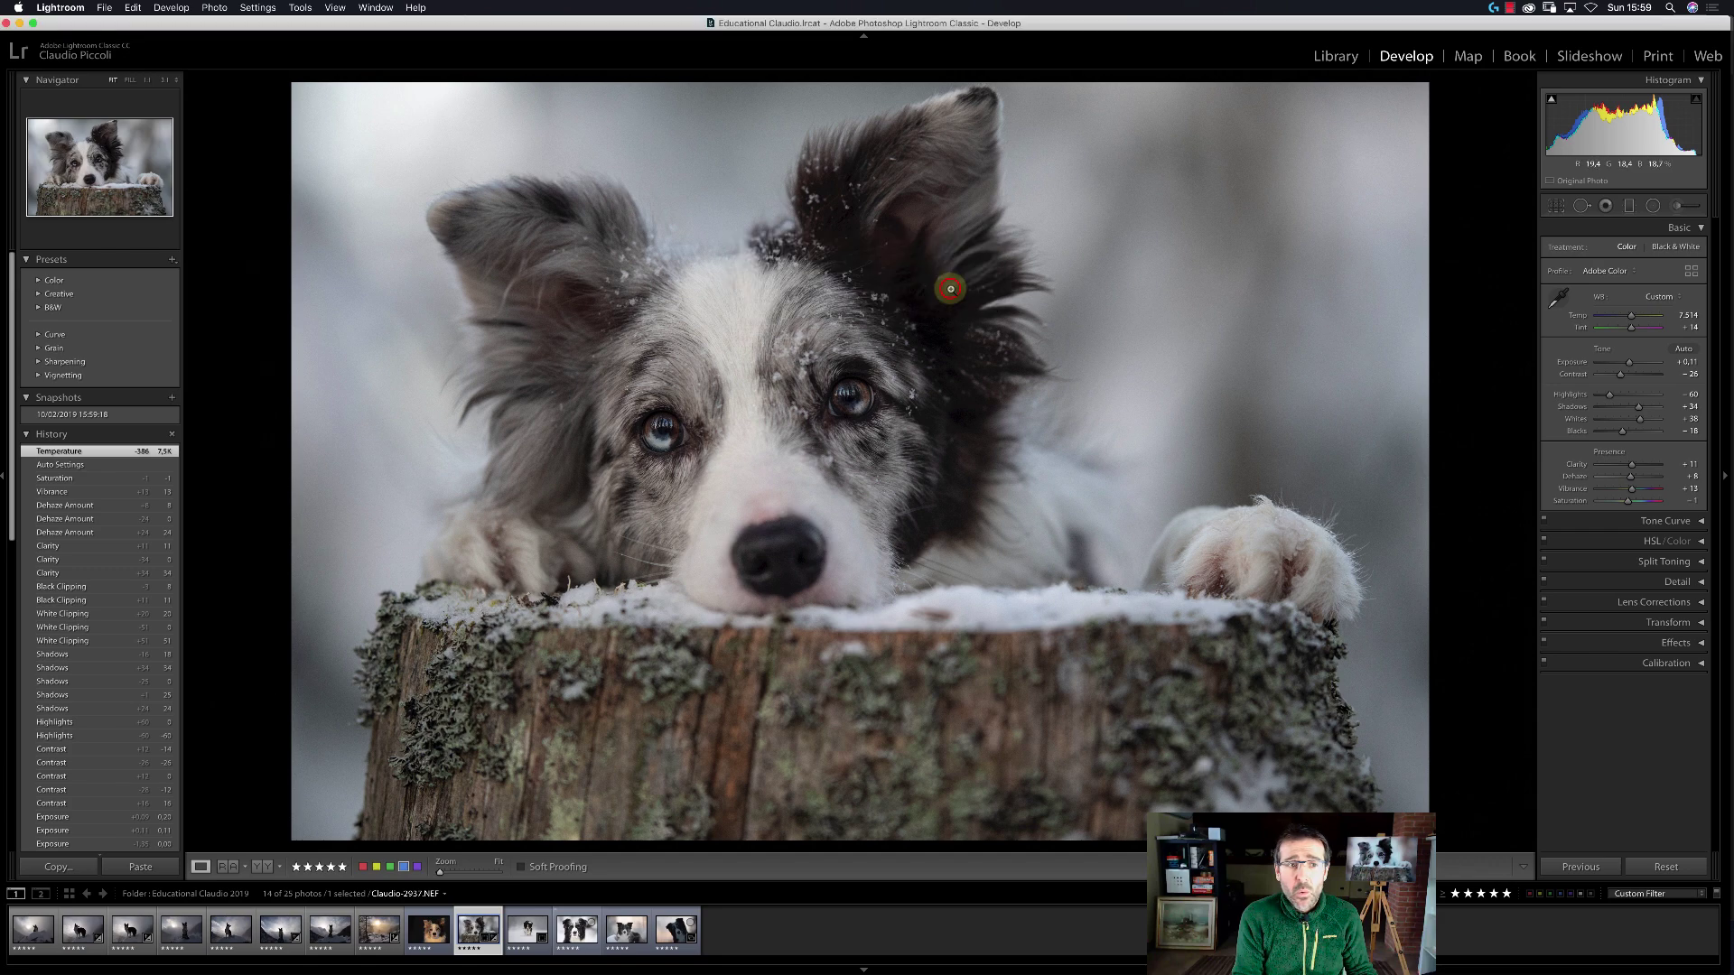
left_click(128, 415)
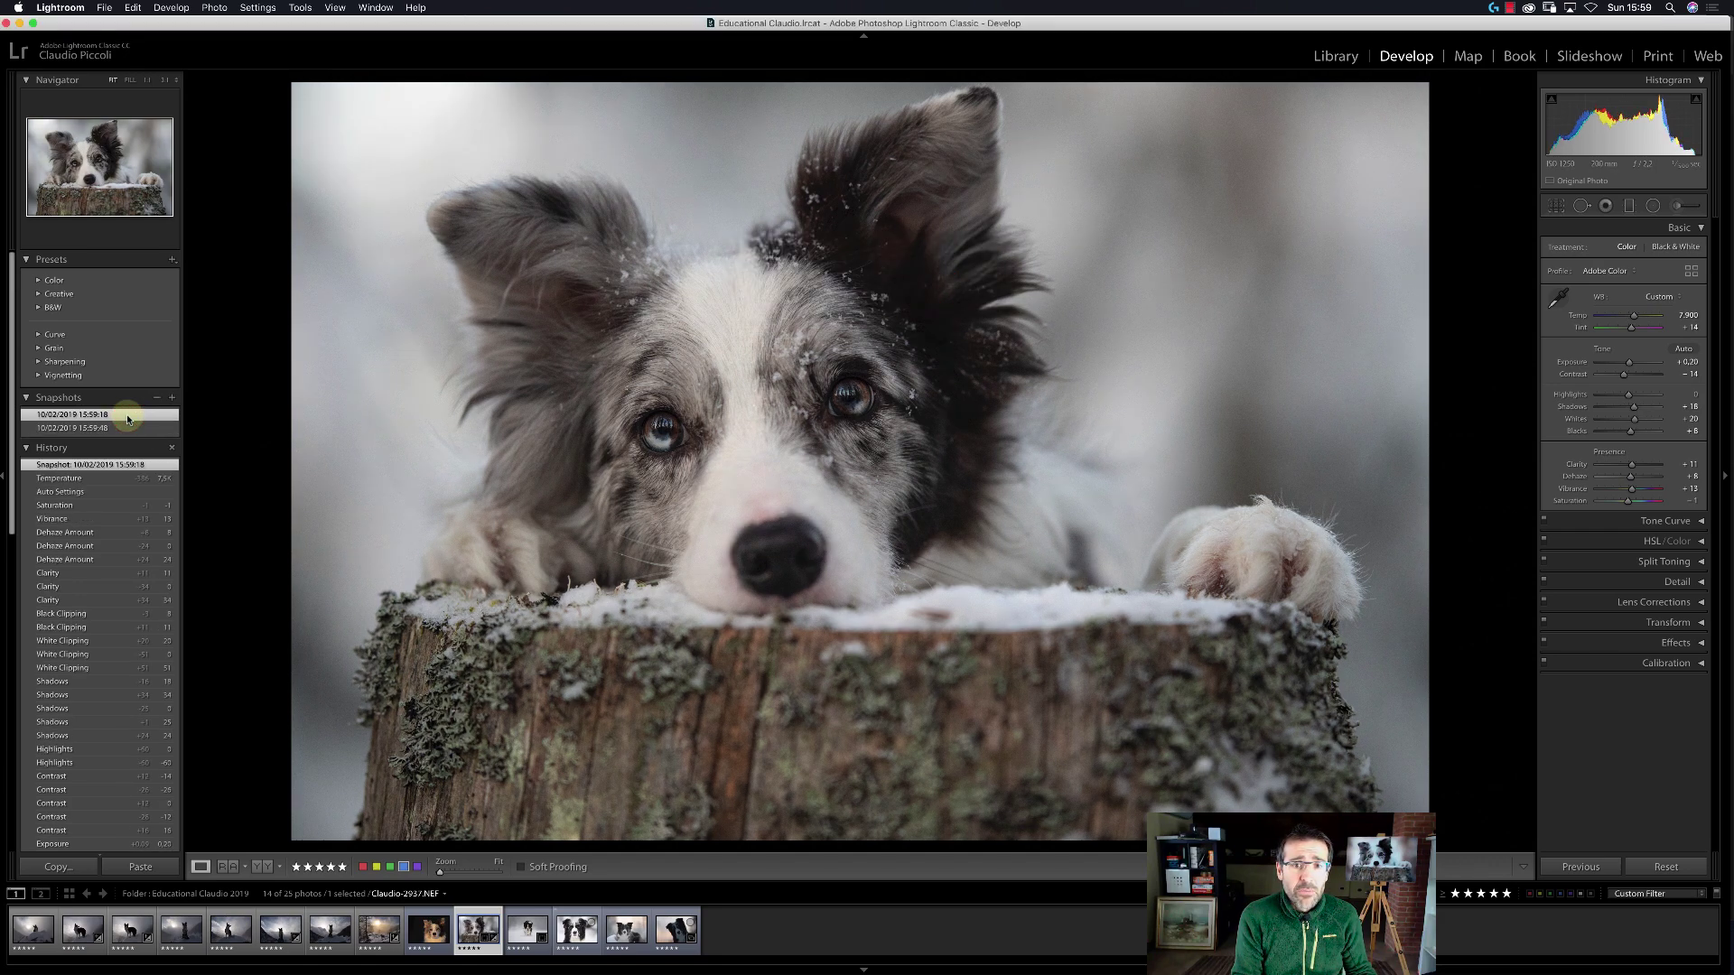
left_click(122, 429)
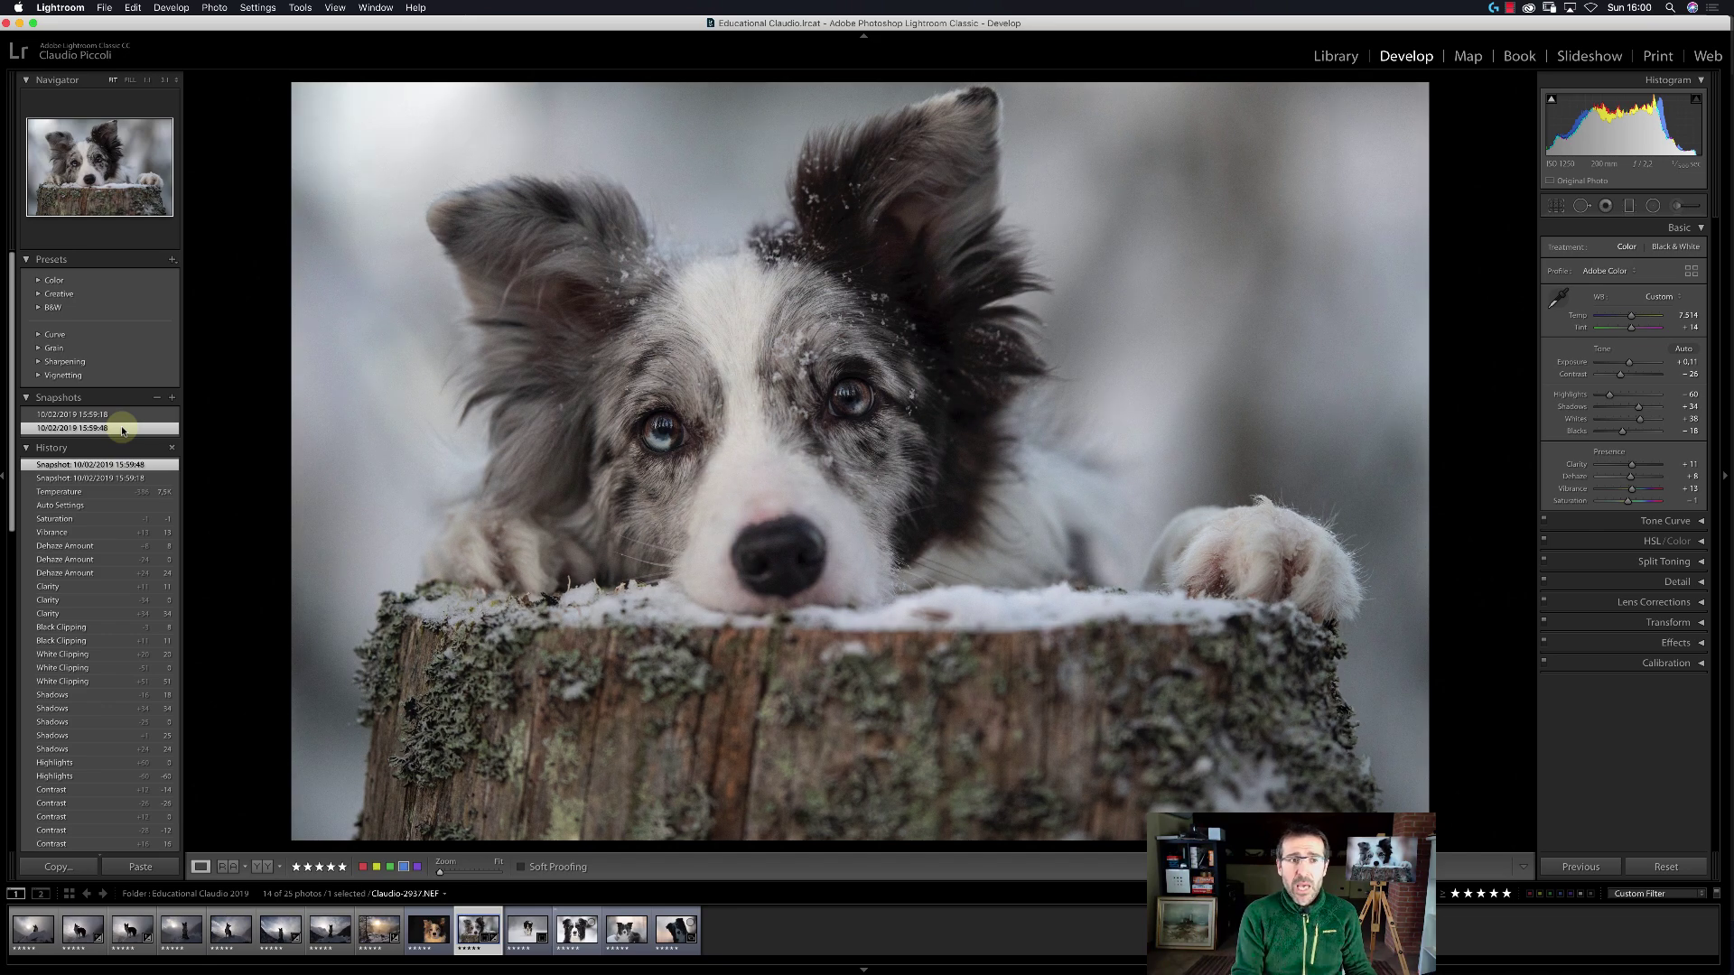
left_click(122, 415)
left_click(122, 426)
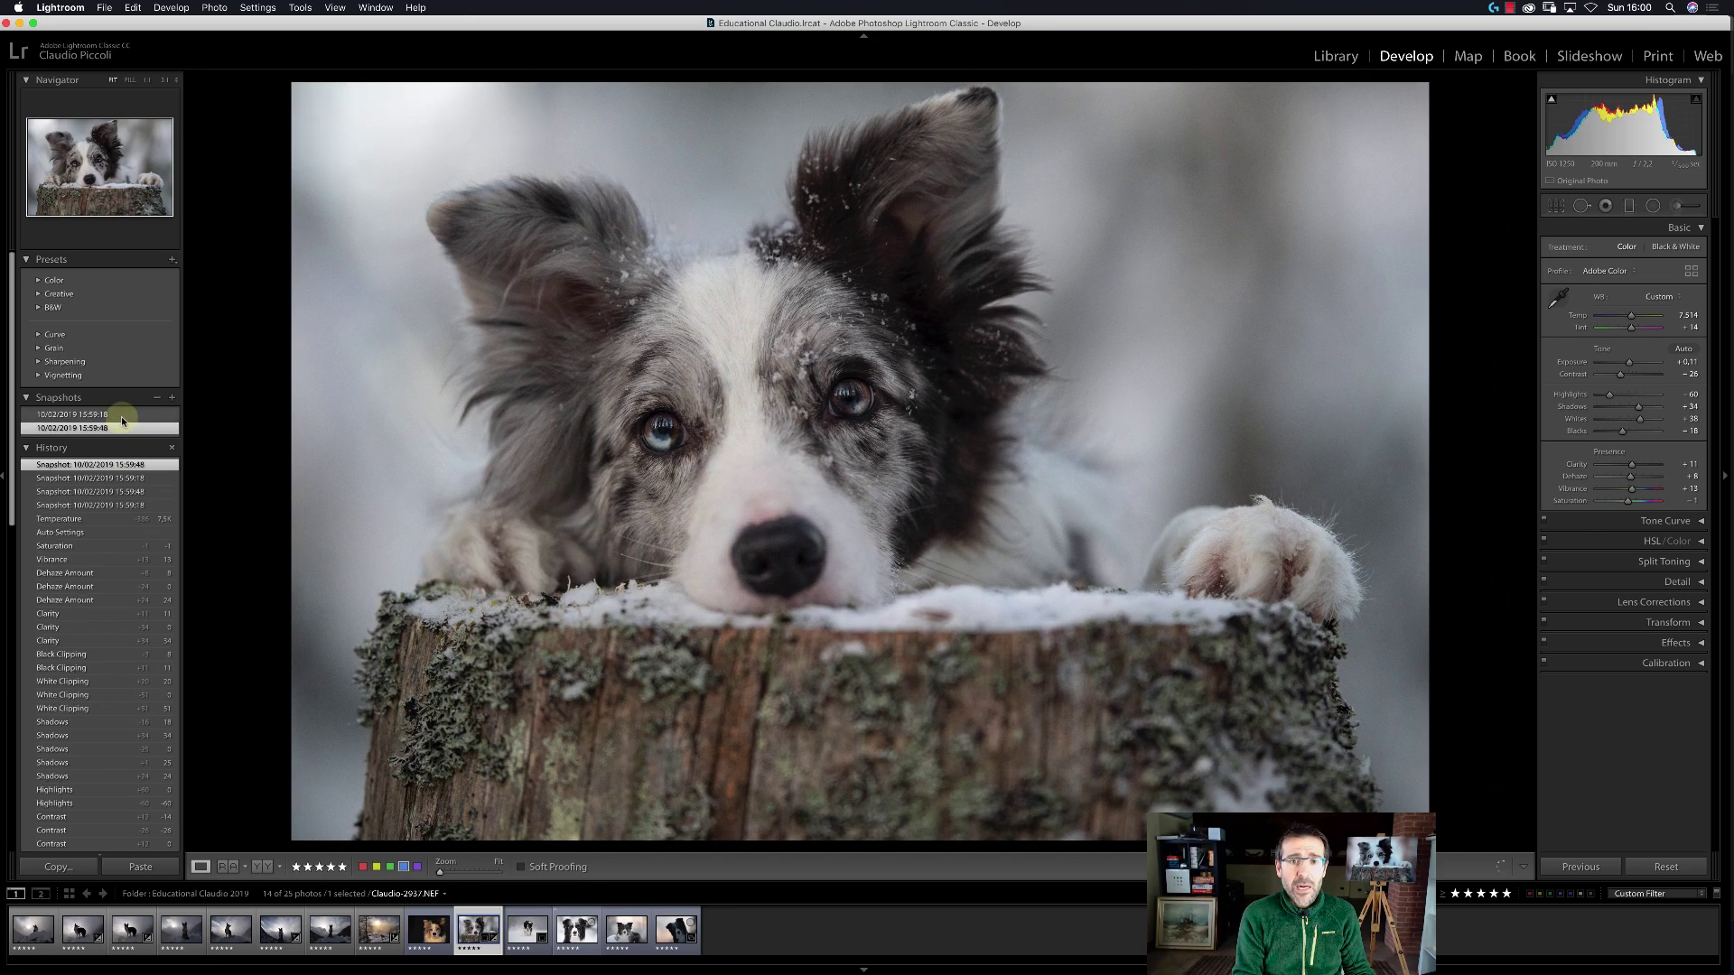
left_click(121, 414)
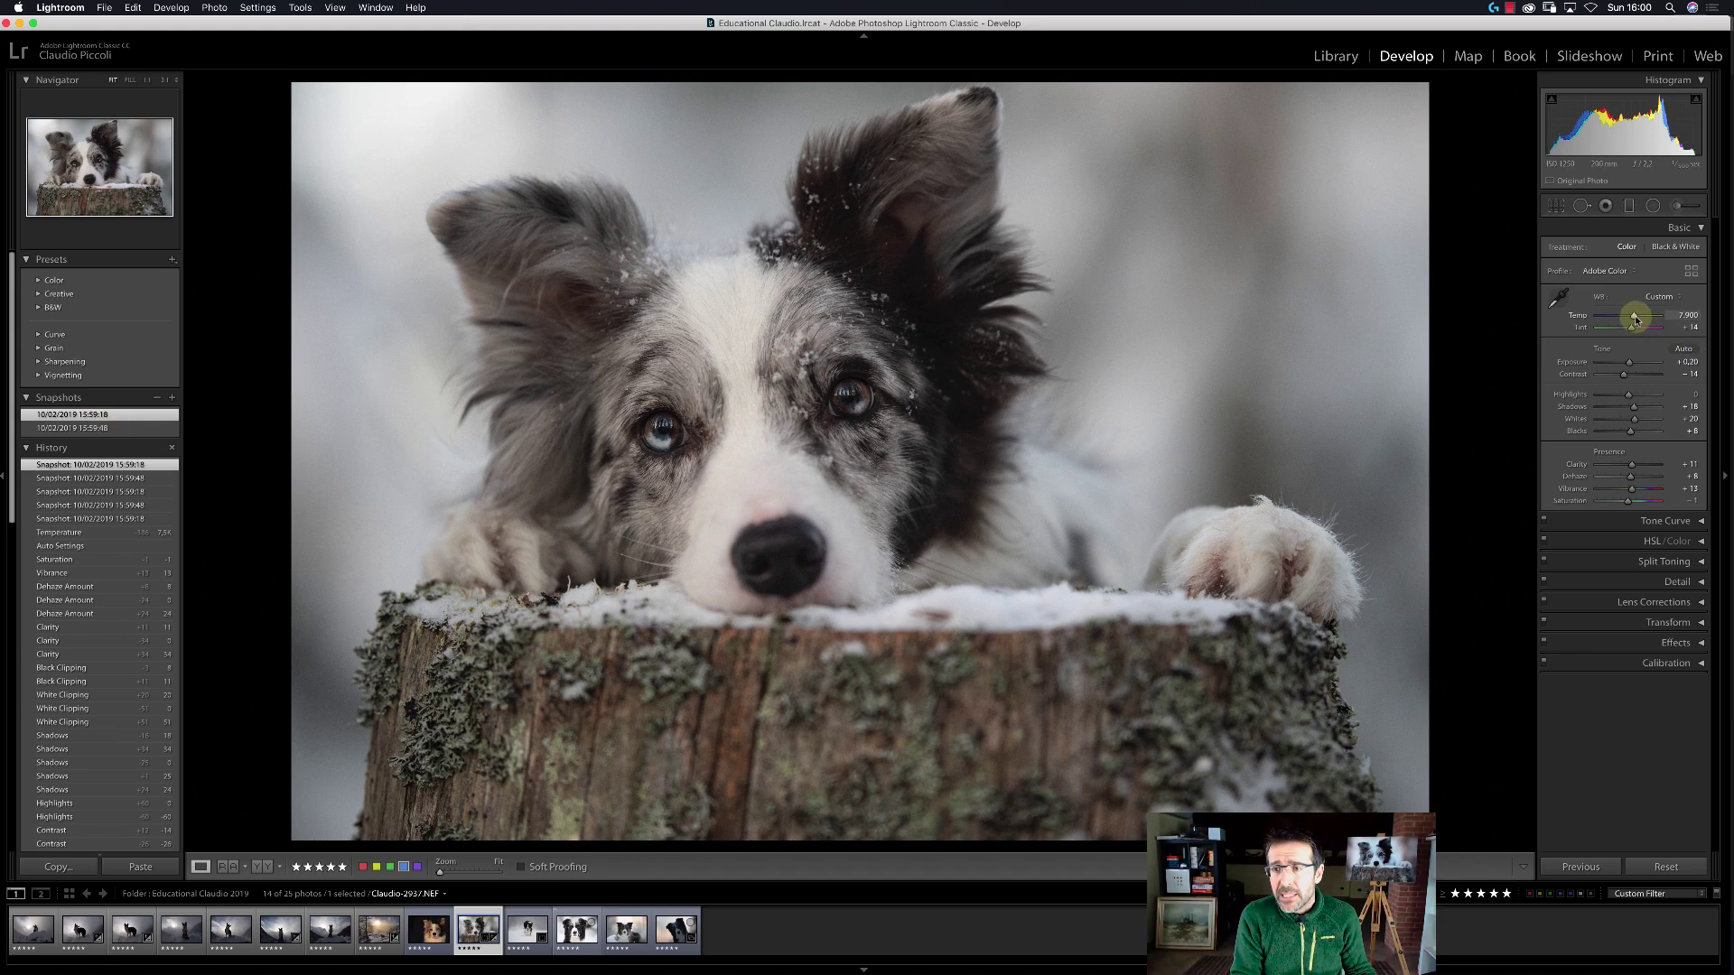
Warm the temperature to about 8,095, raise clarity to +21 and lift shadows to +44.
left_click_drag(1633, 316, 1637, 318)
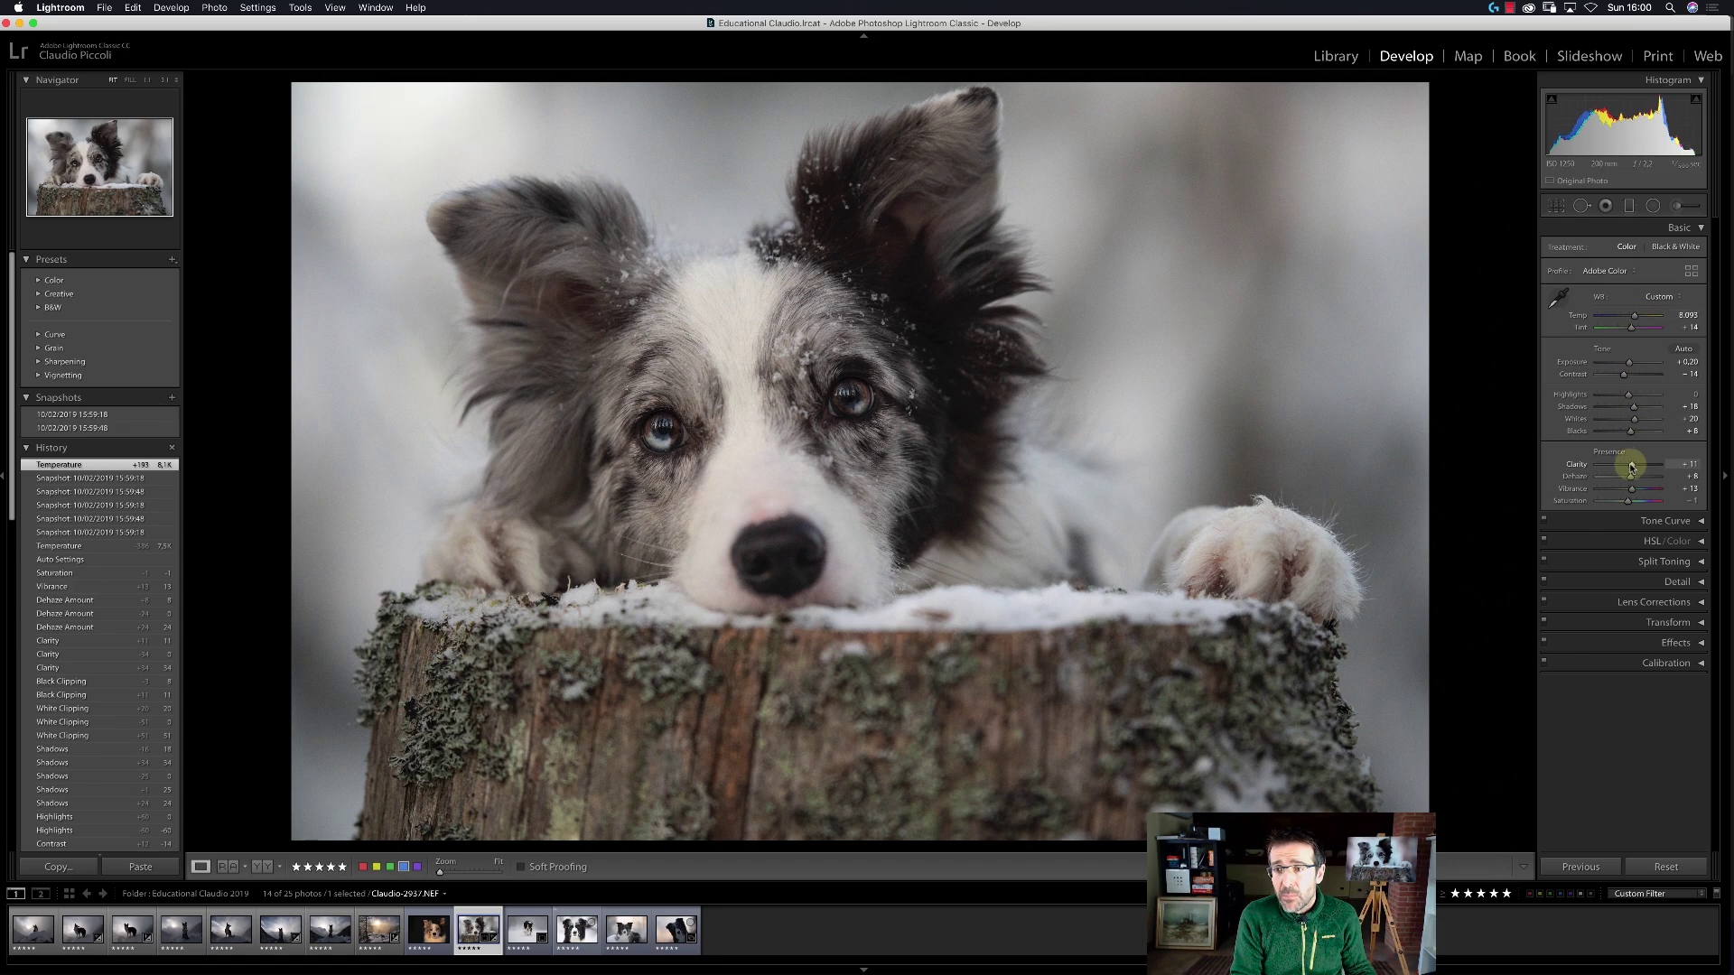
left_click_drag(1632, 466, 1635, 470)
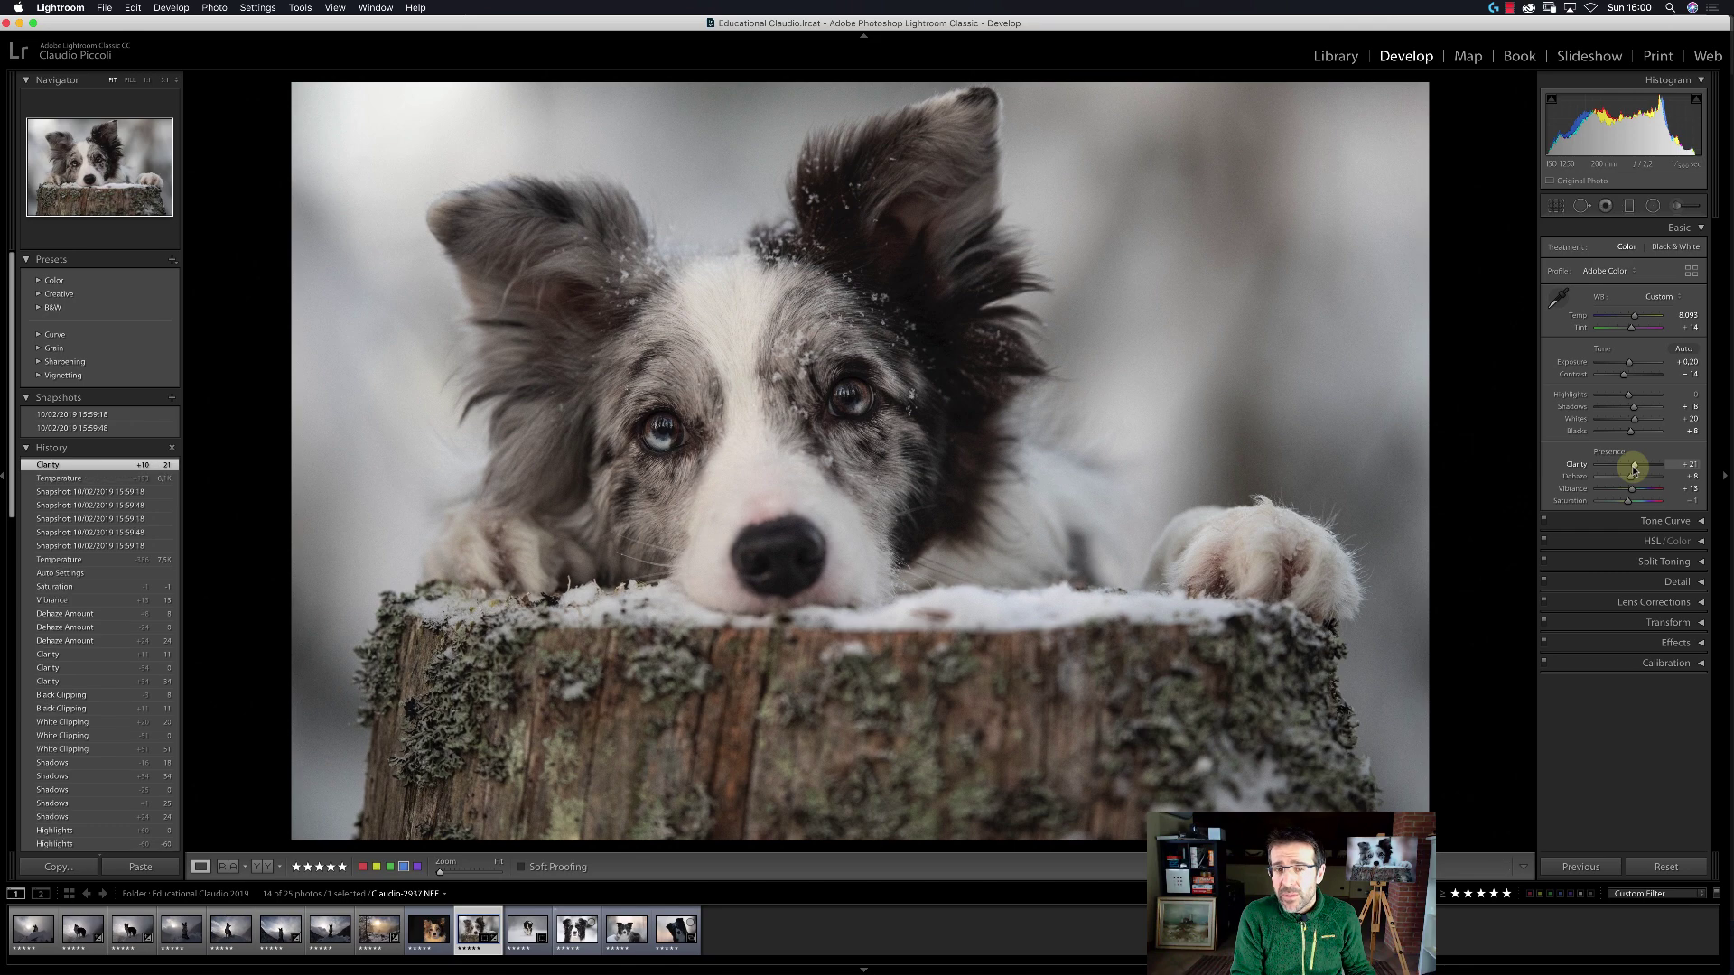
left_click_drag(1637, 414, 1629, 380)
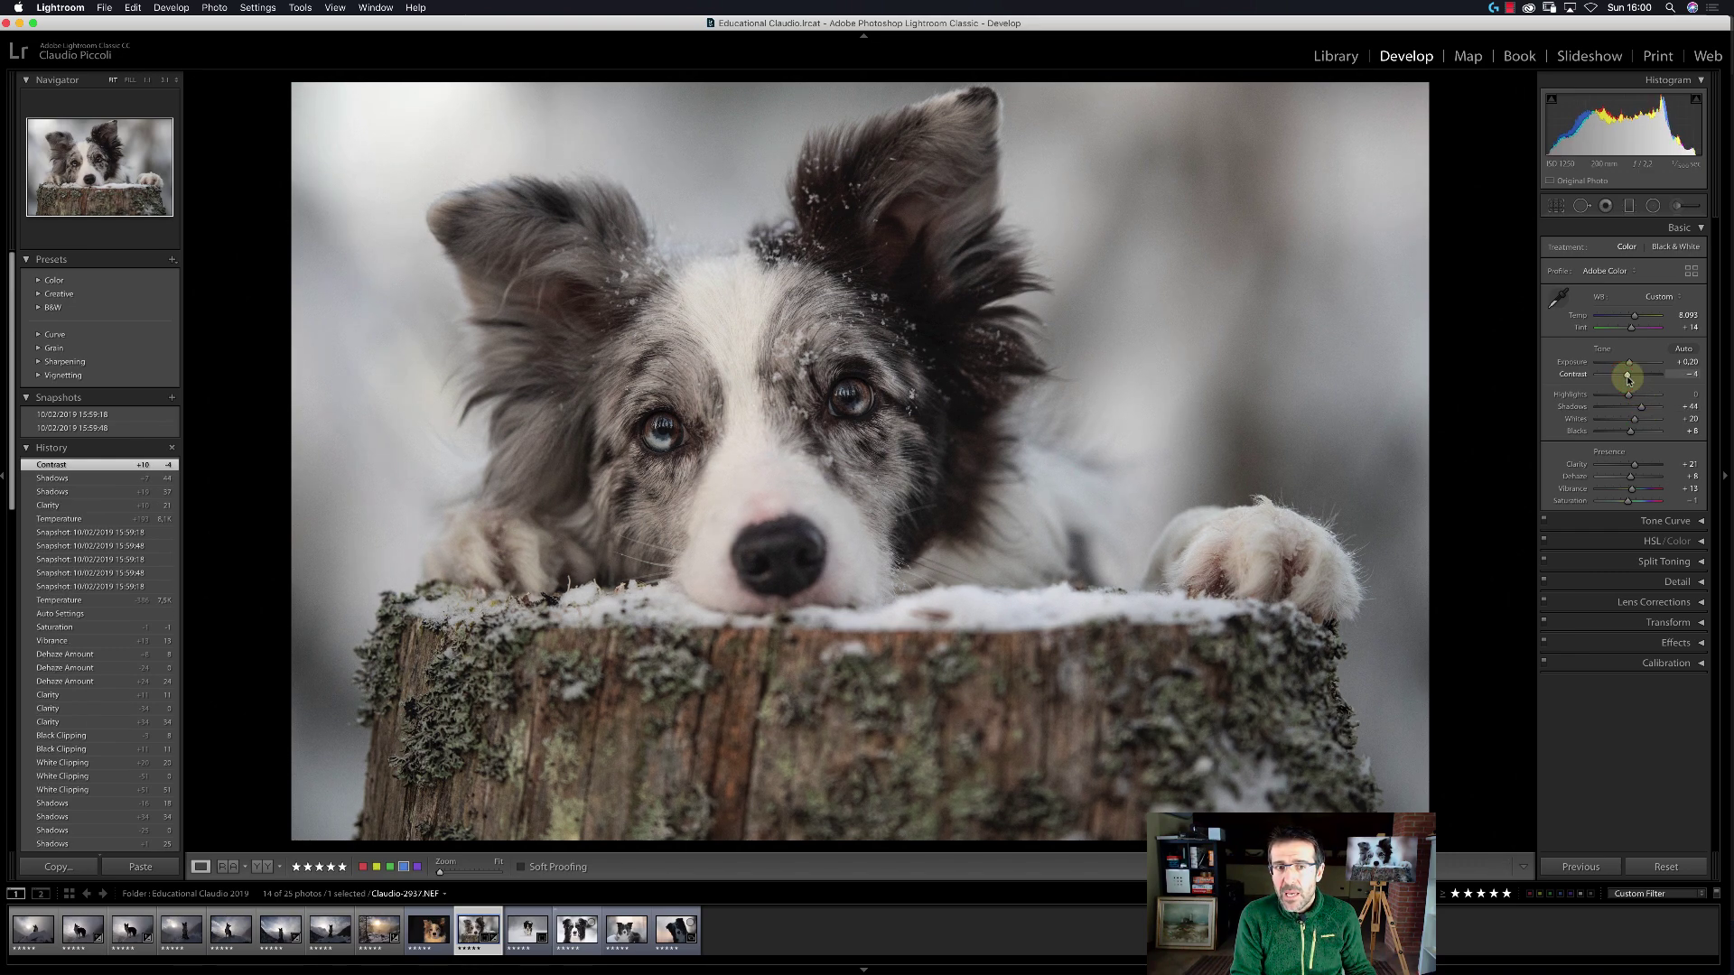
Save the warmer variant as snapshot 16:00:34 and compare all three, ending on 15:59:18.
left_click(172, 399)
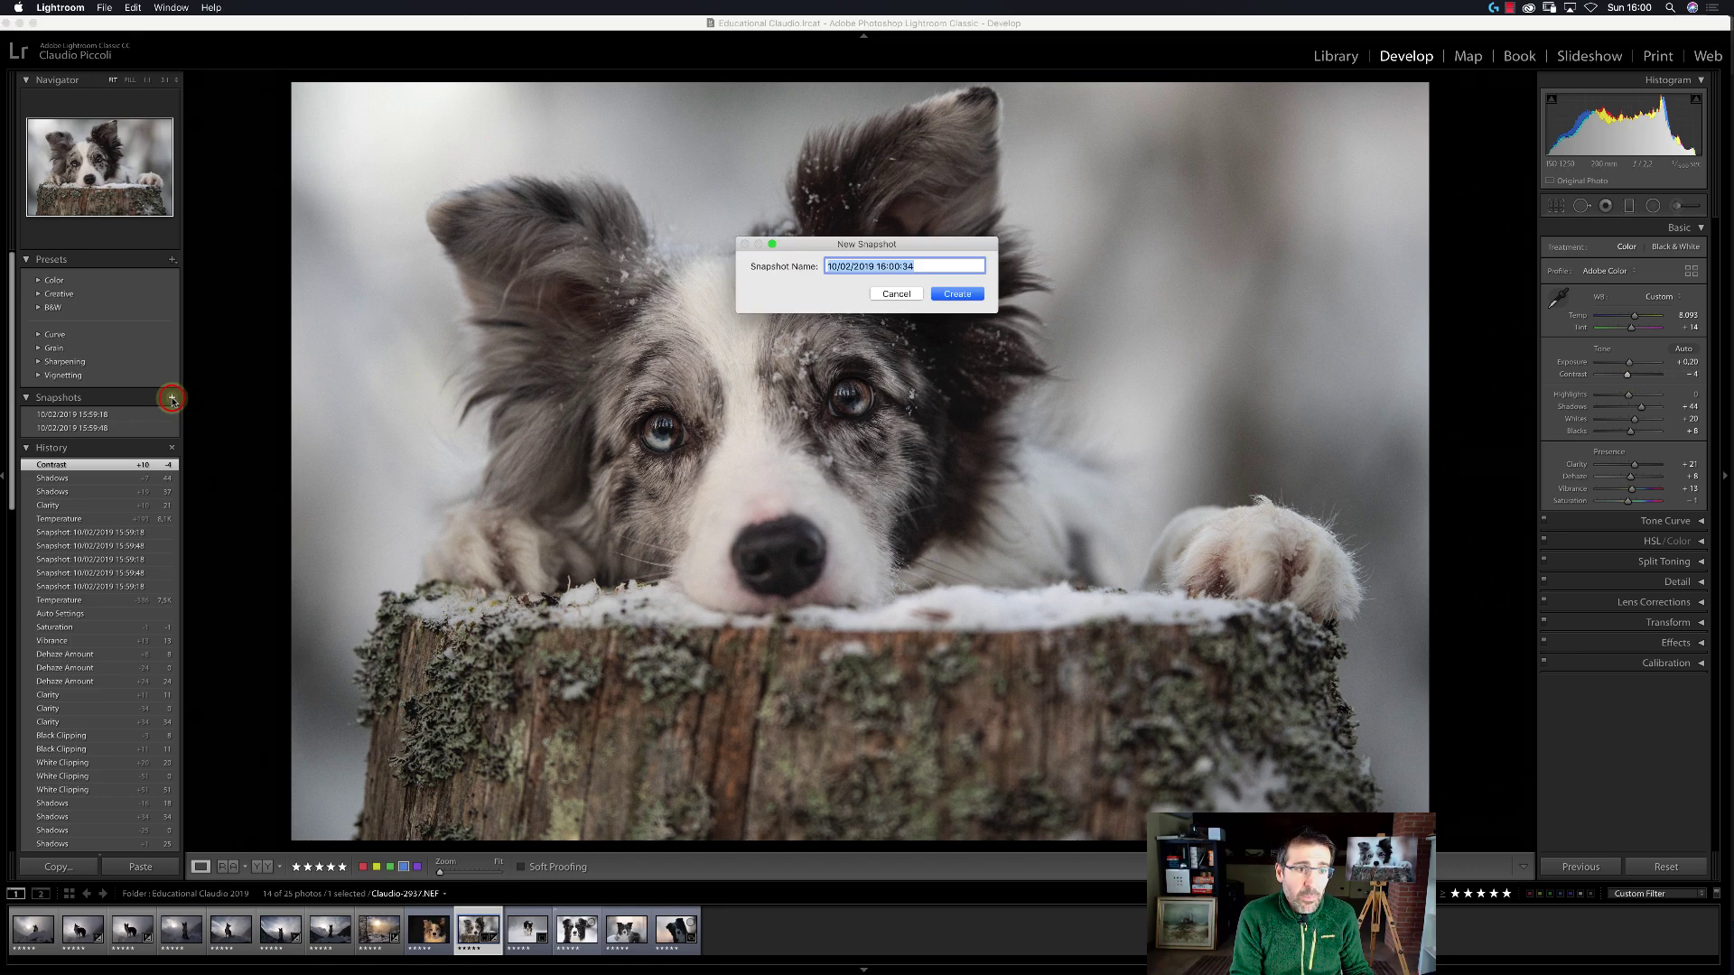
left_click(962, 295)
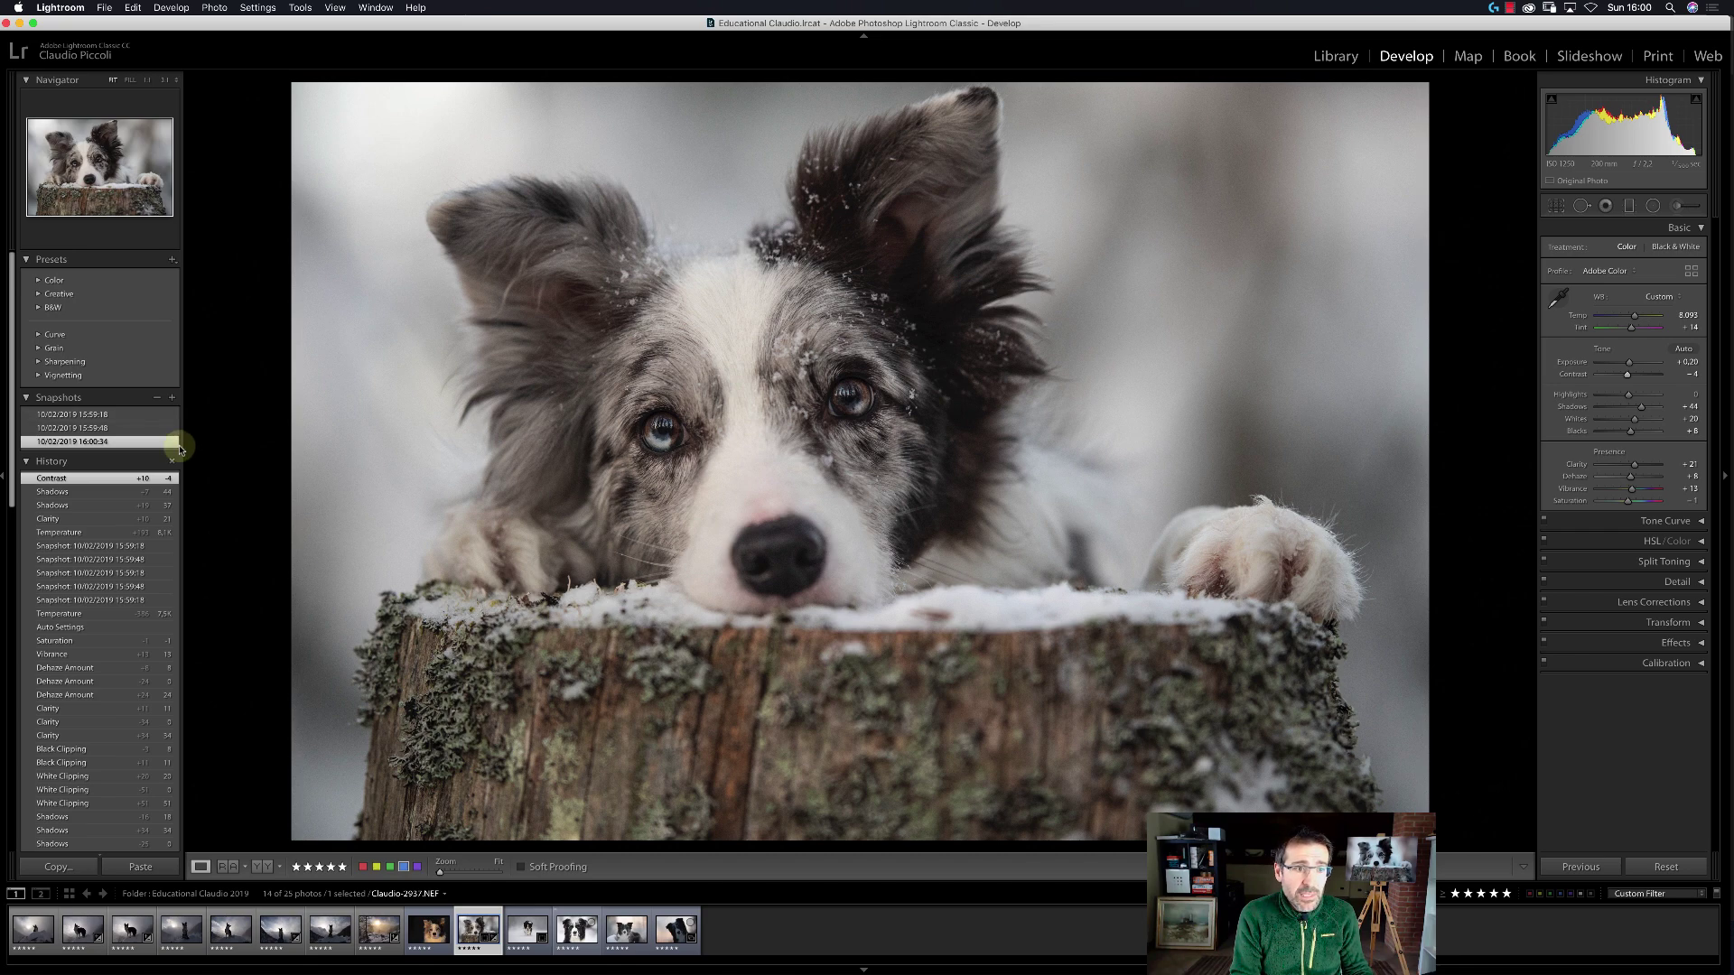
left_click(113, 416)
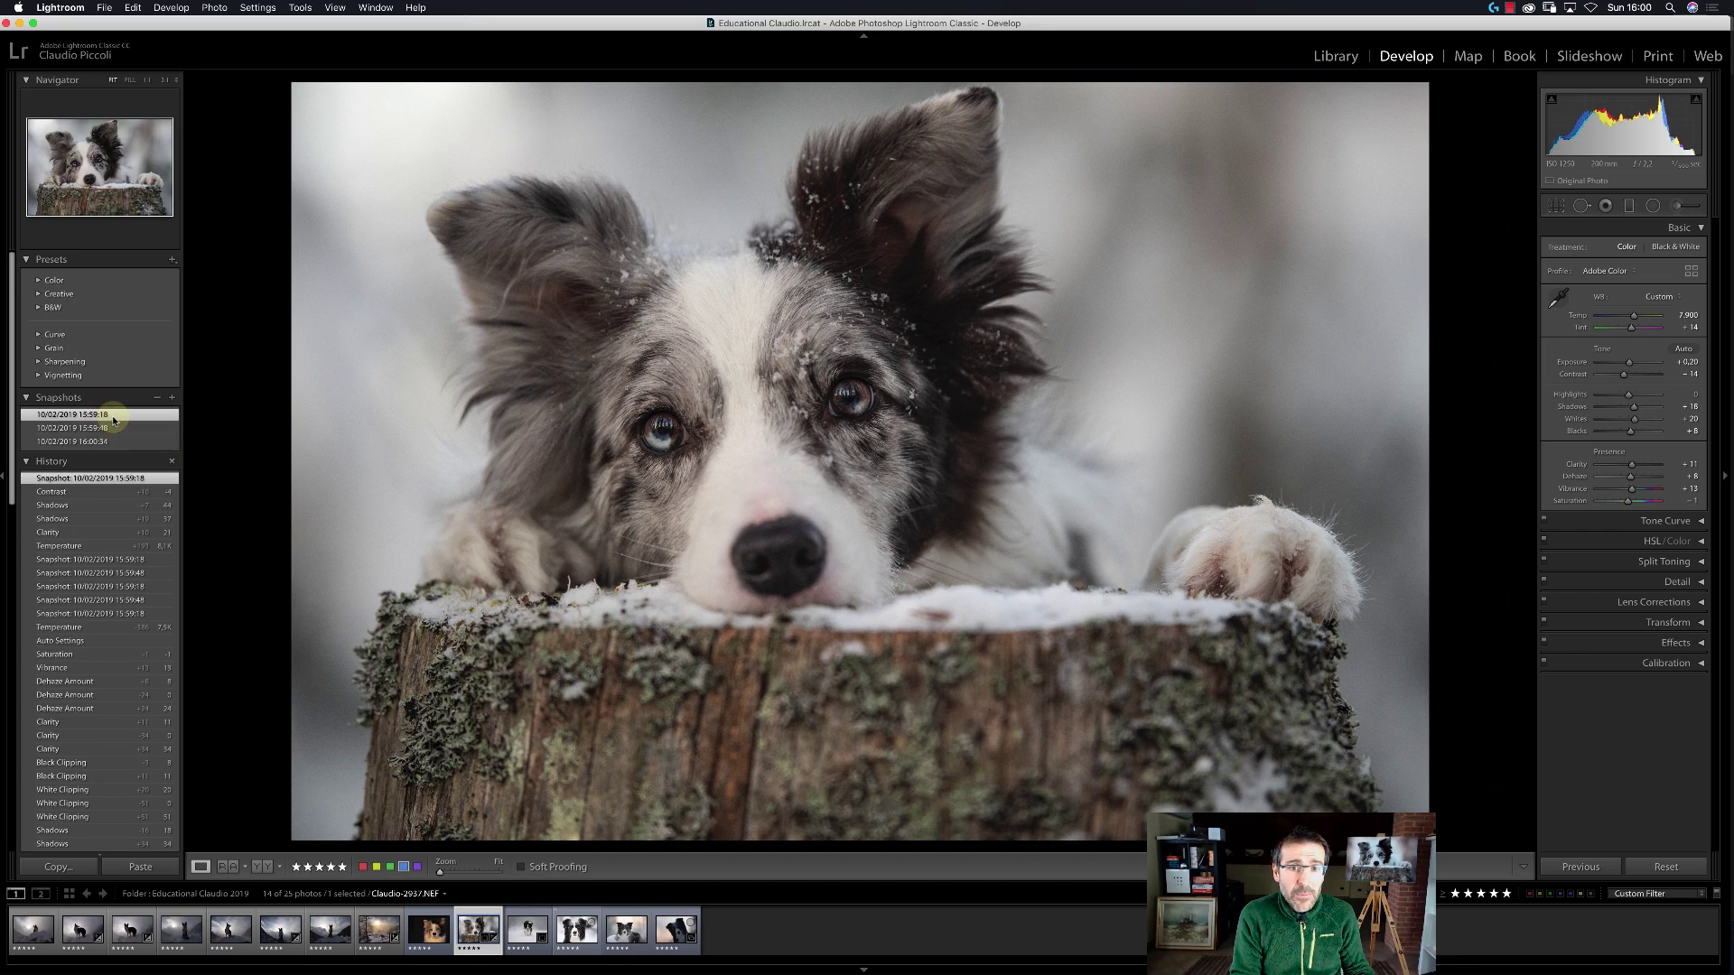
left_click(113, 428)
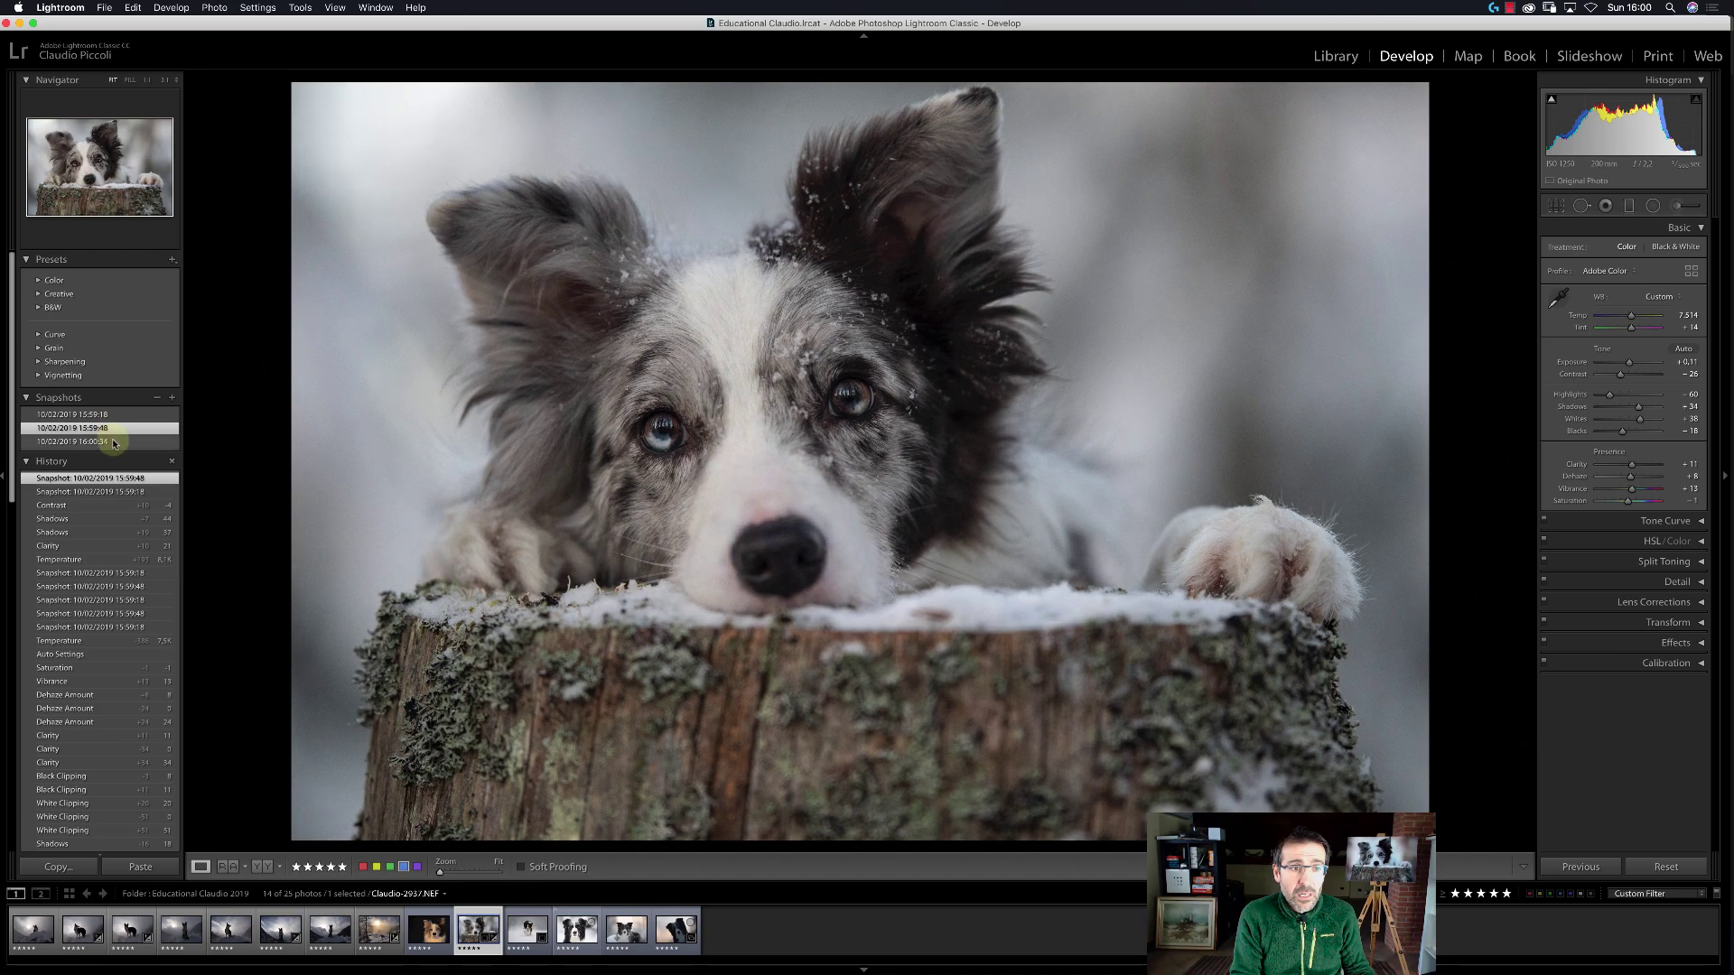
left_click(113, 442)
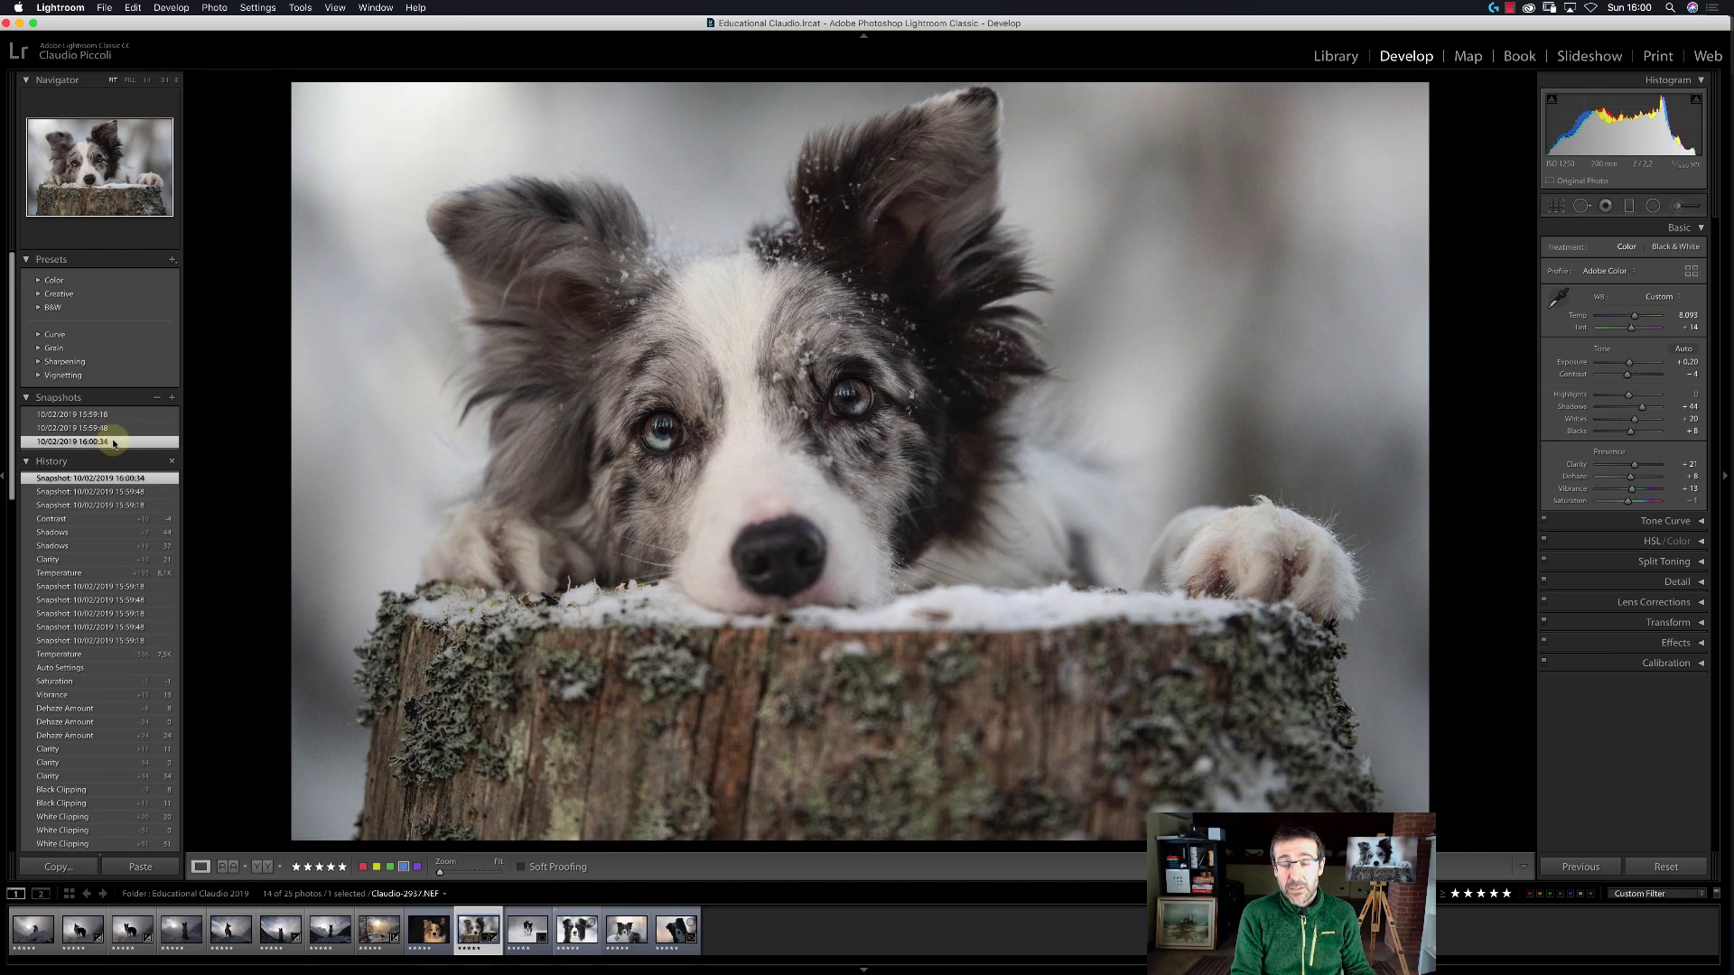
left_click(113, 415)
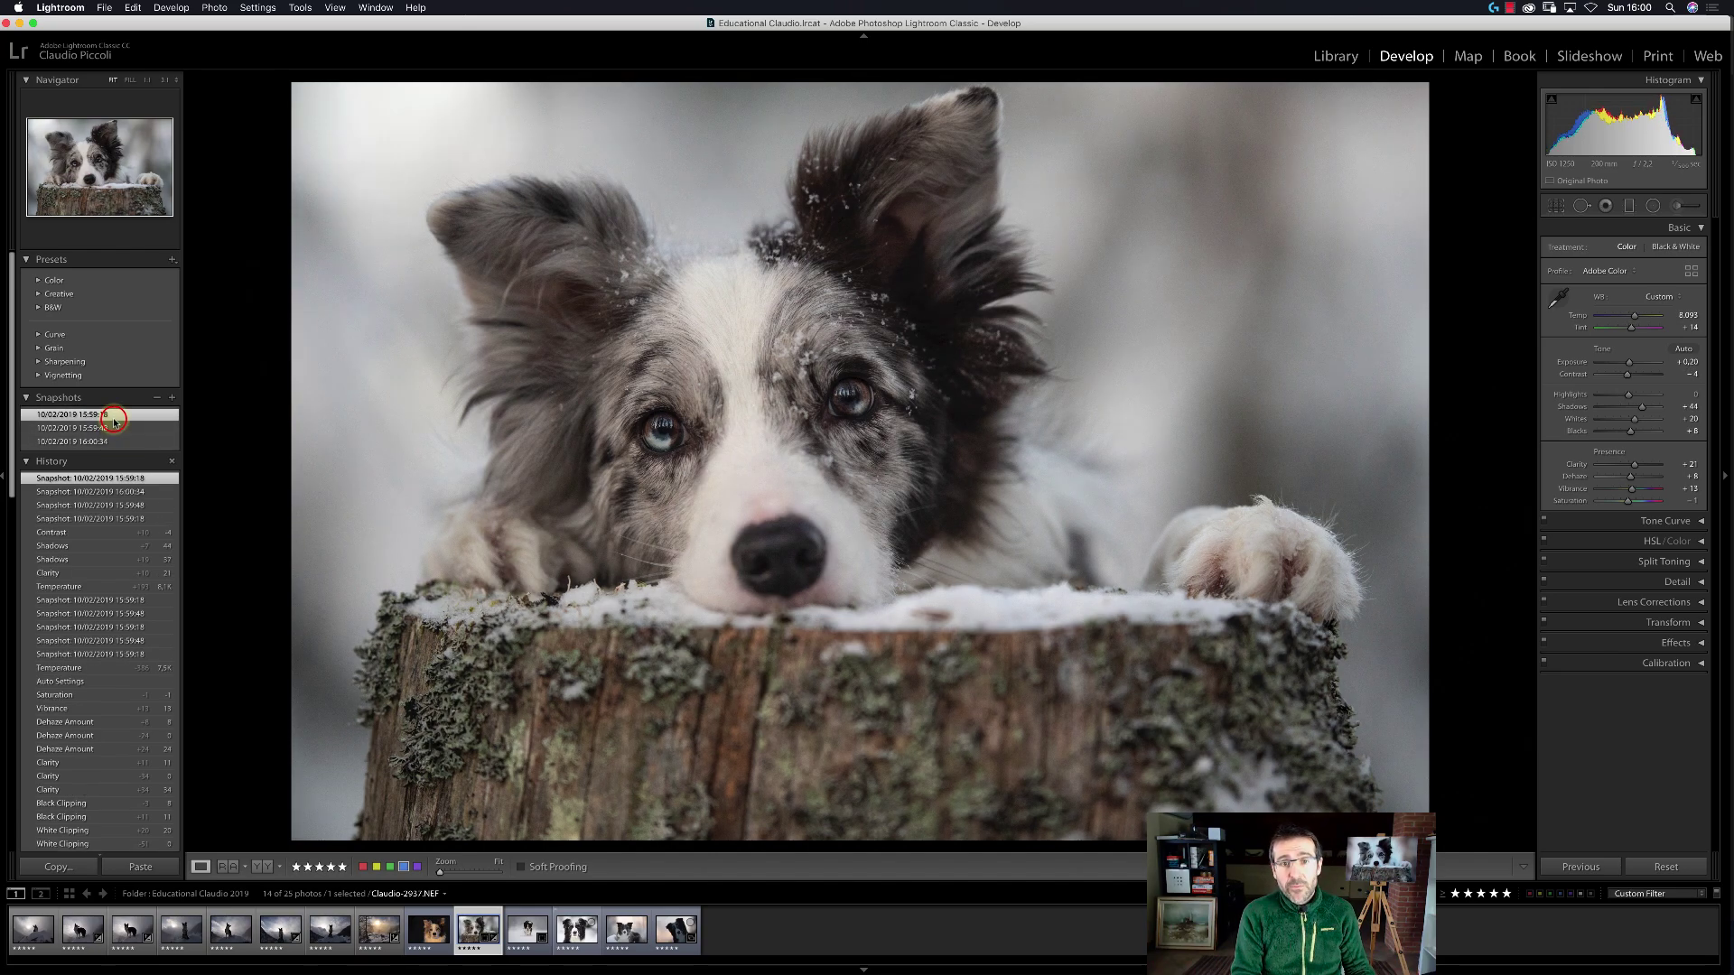
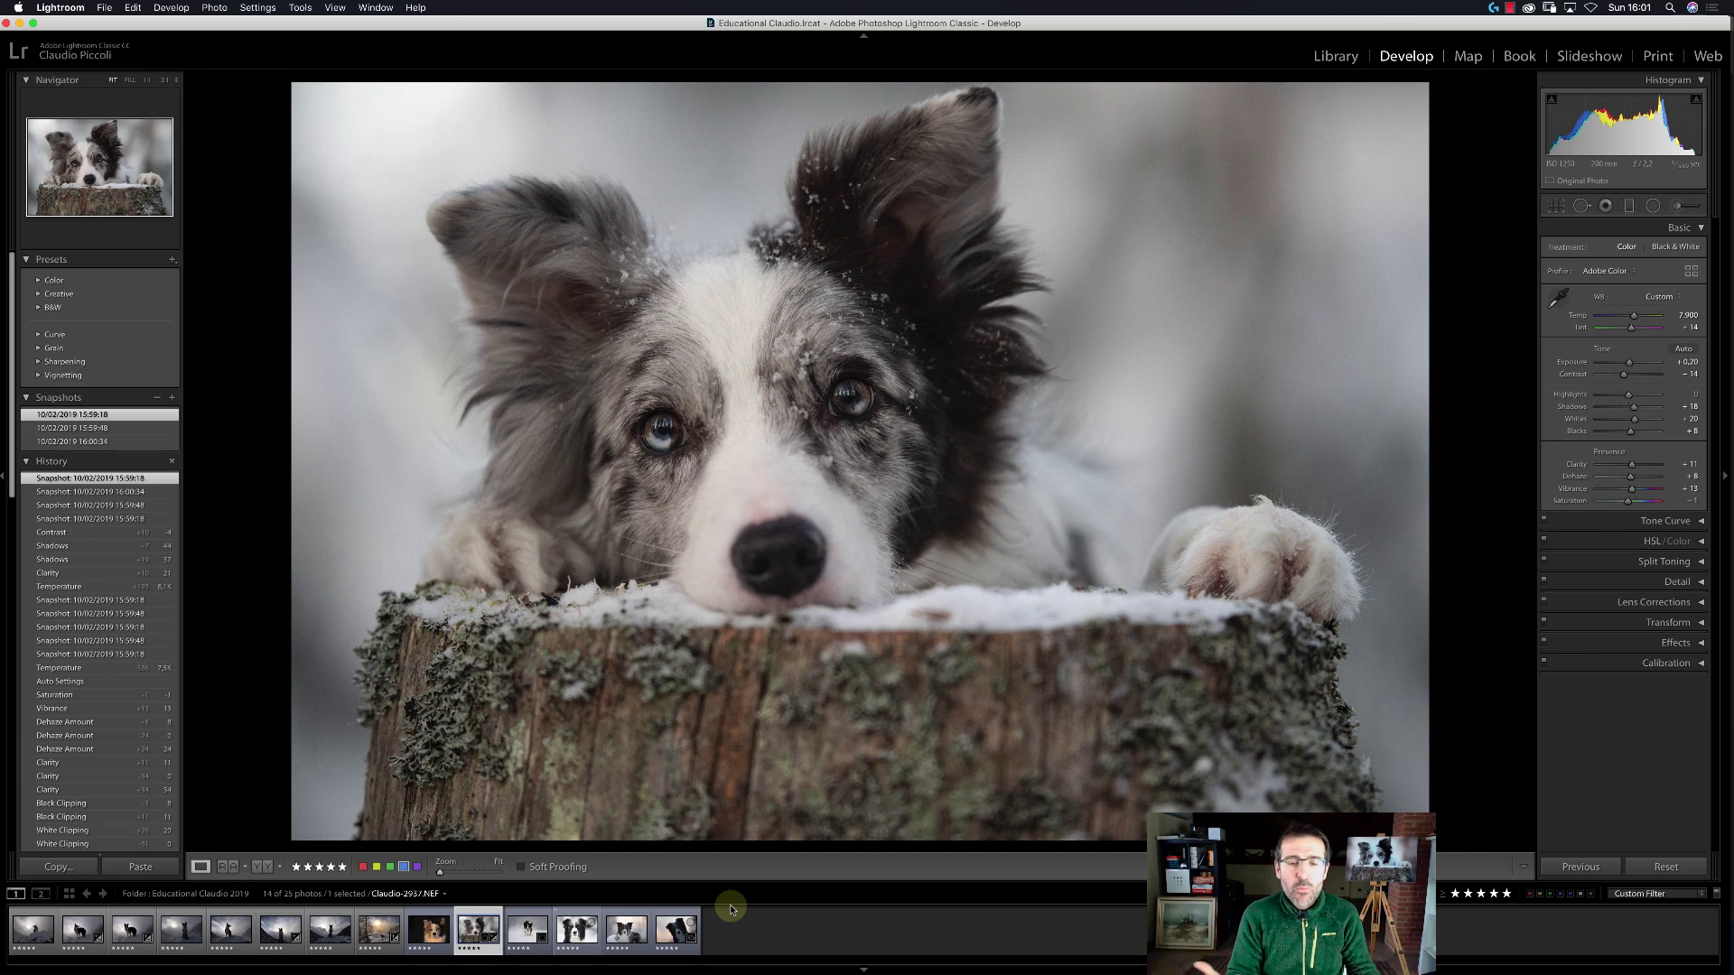
Advance through the filmstrip to the snowy border collie close-up in Develop.
key("Right")
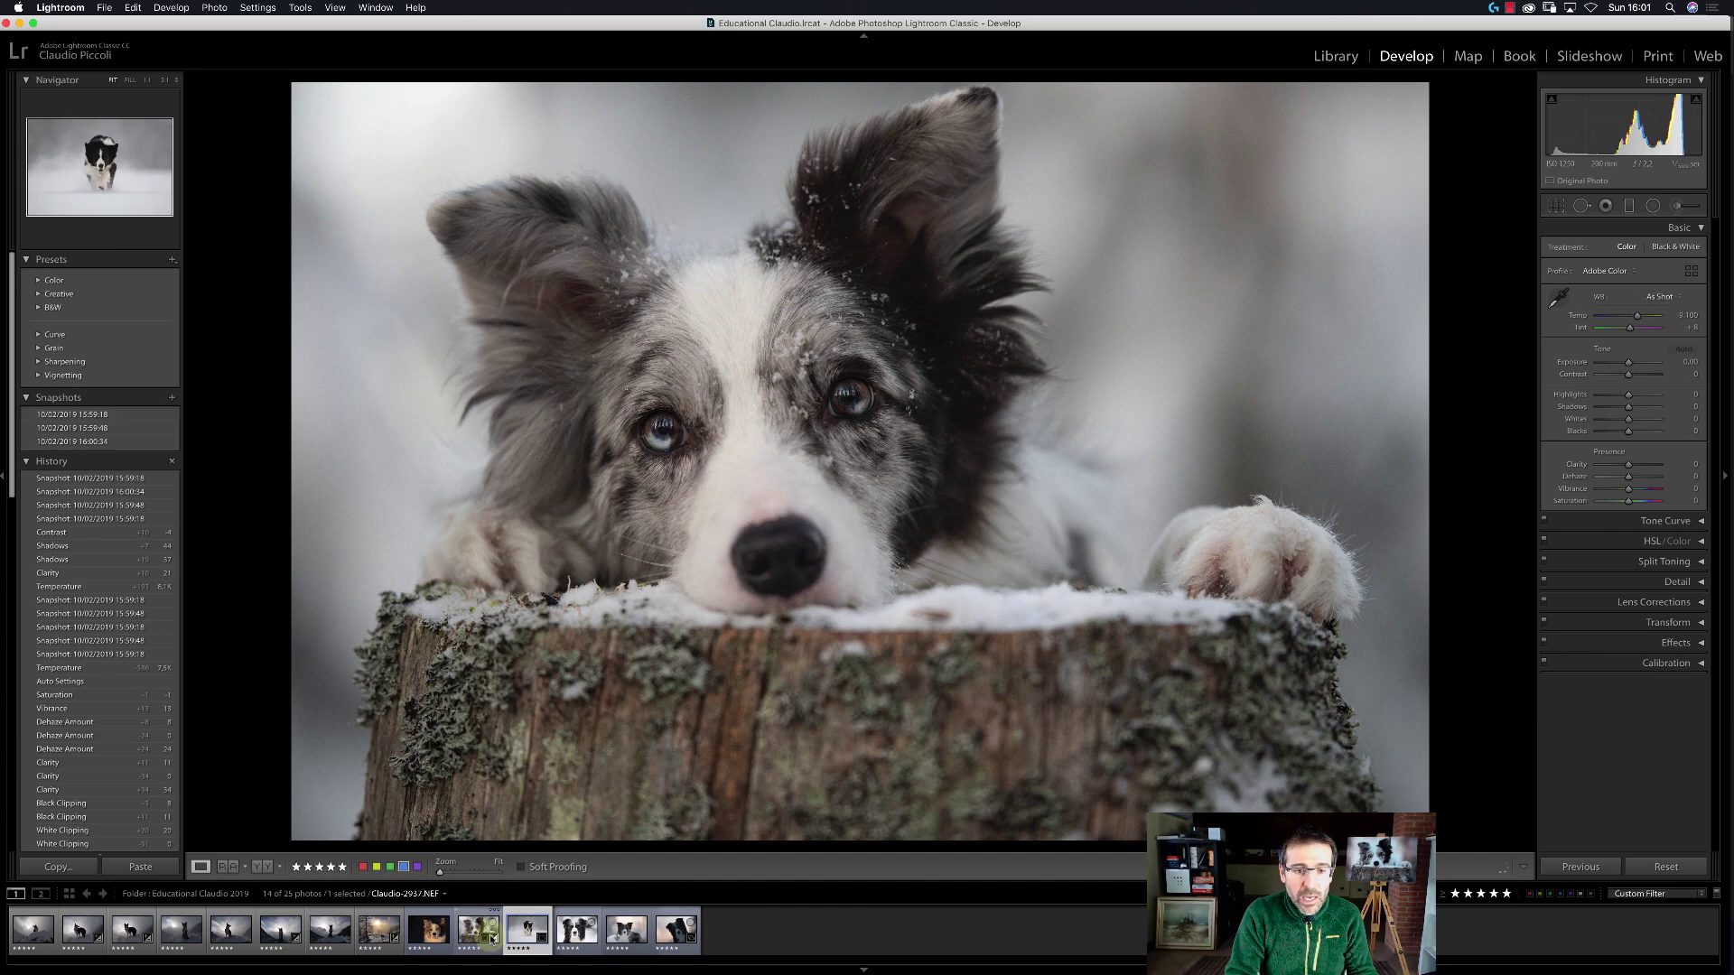
key("Right")
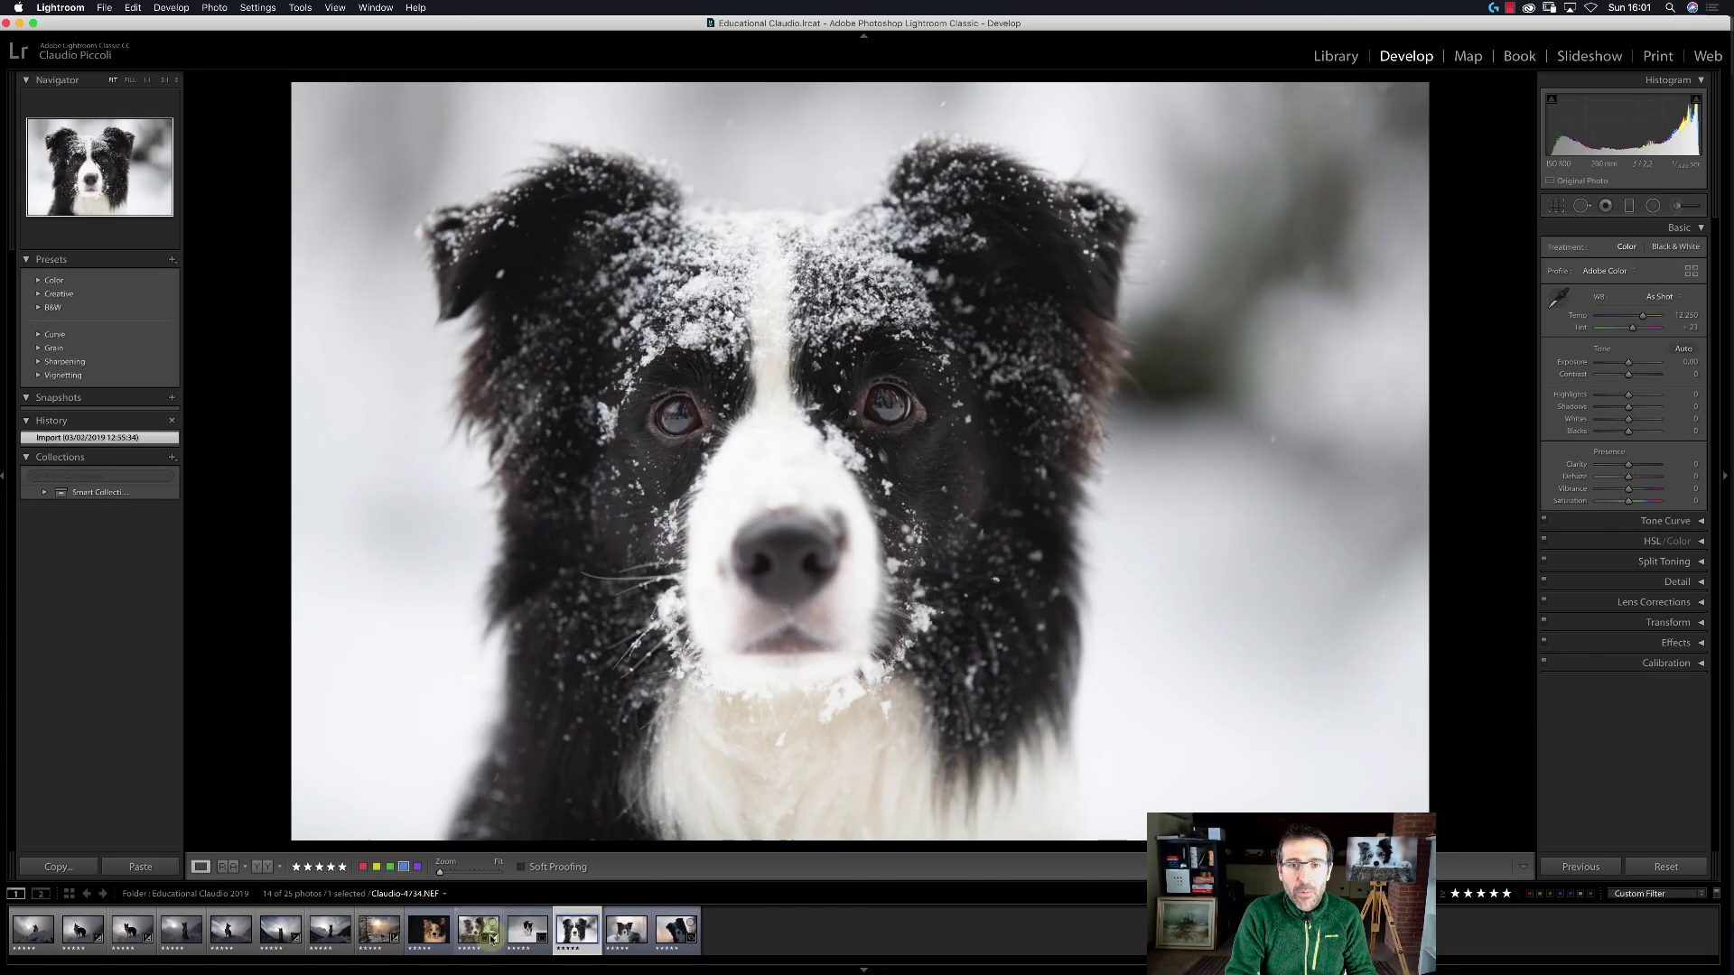
key("Right")
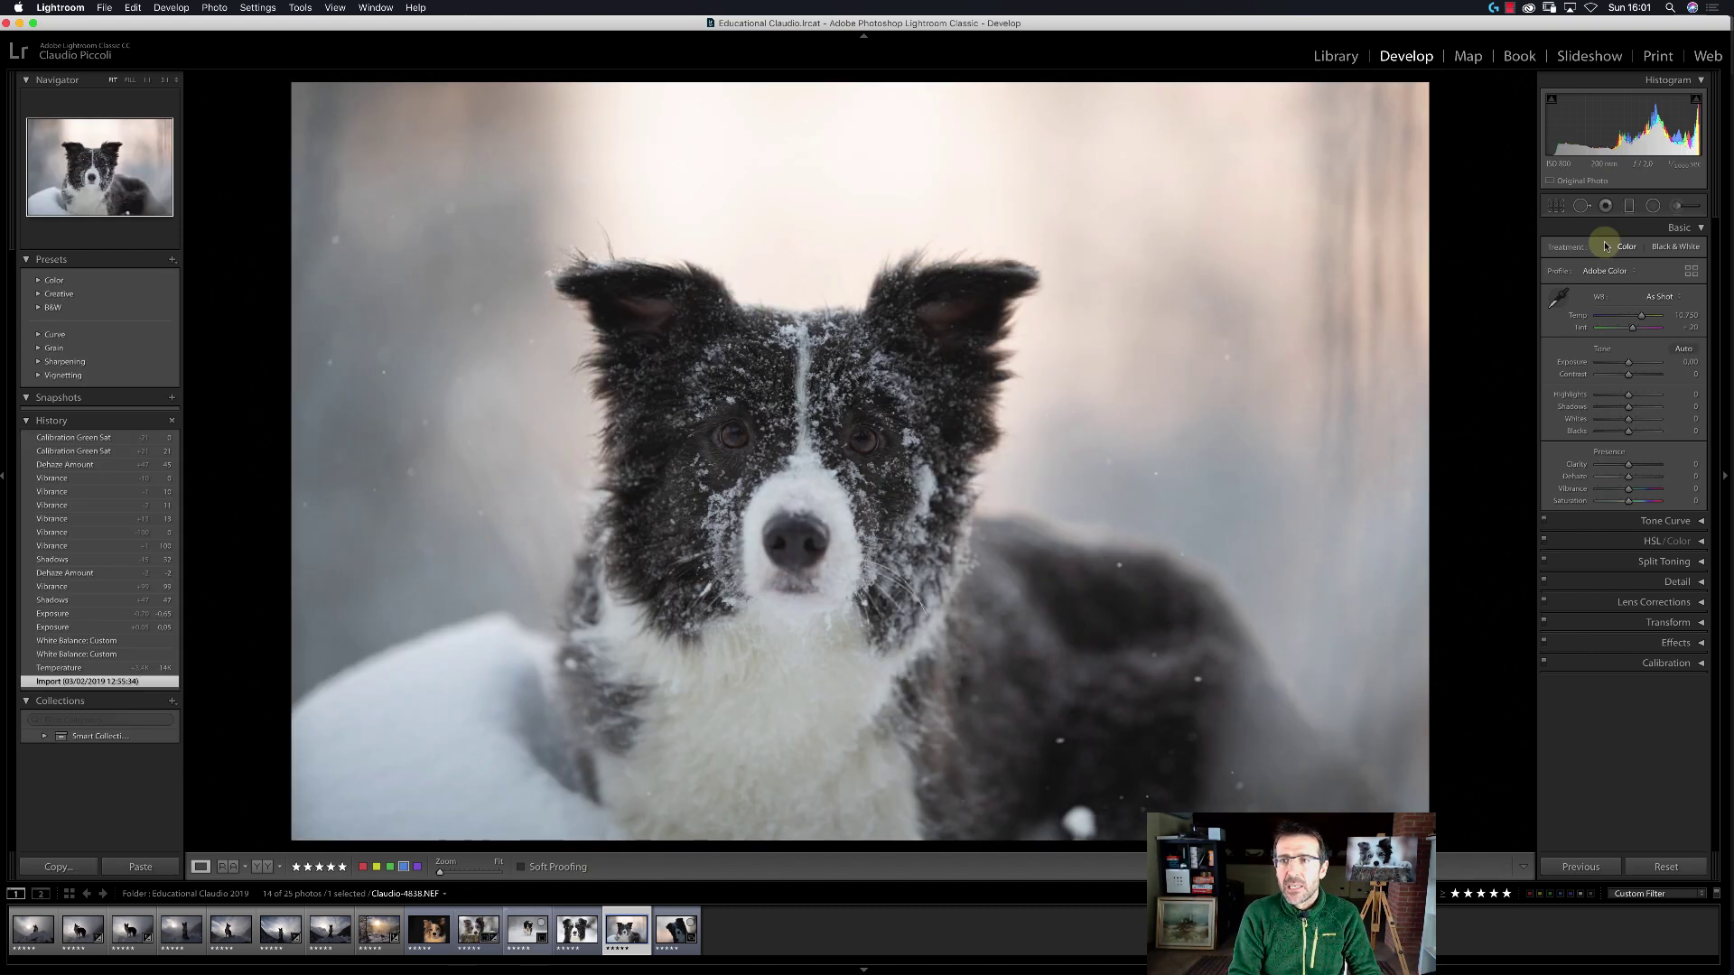
Crop the photo, trimming the top down and shifting the dog toward the centre.
left_click(1554, 207)
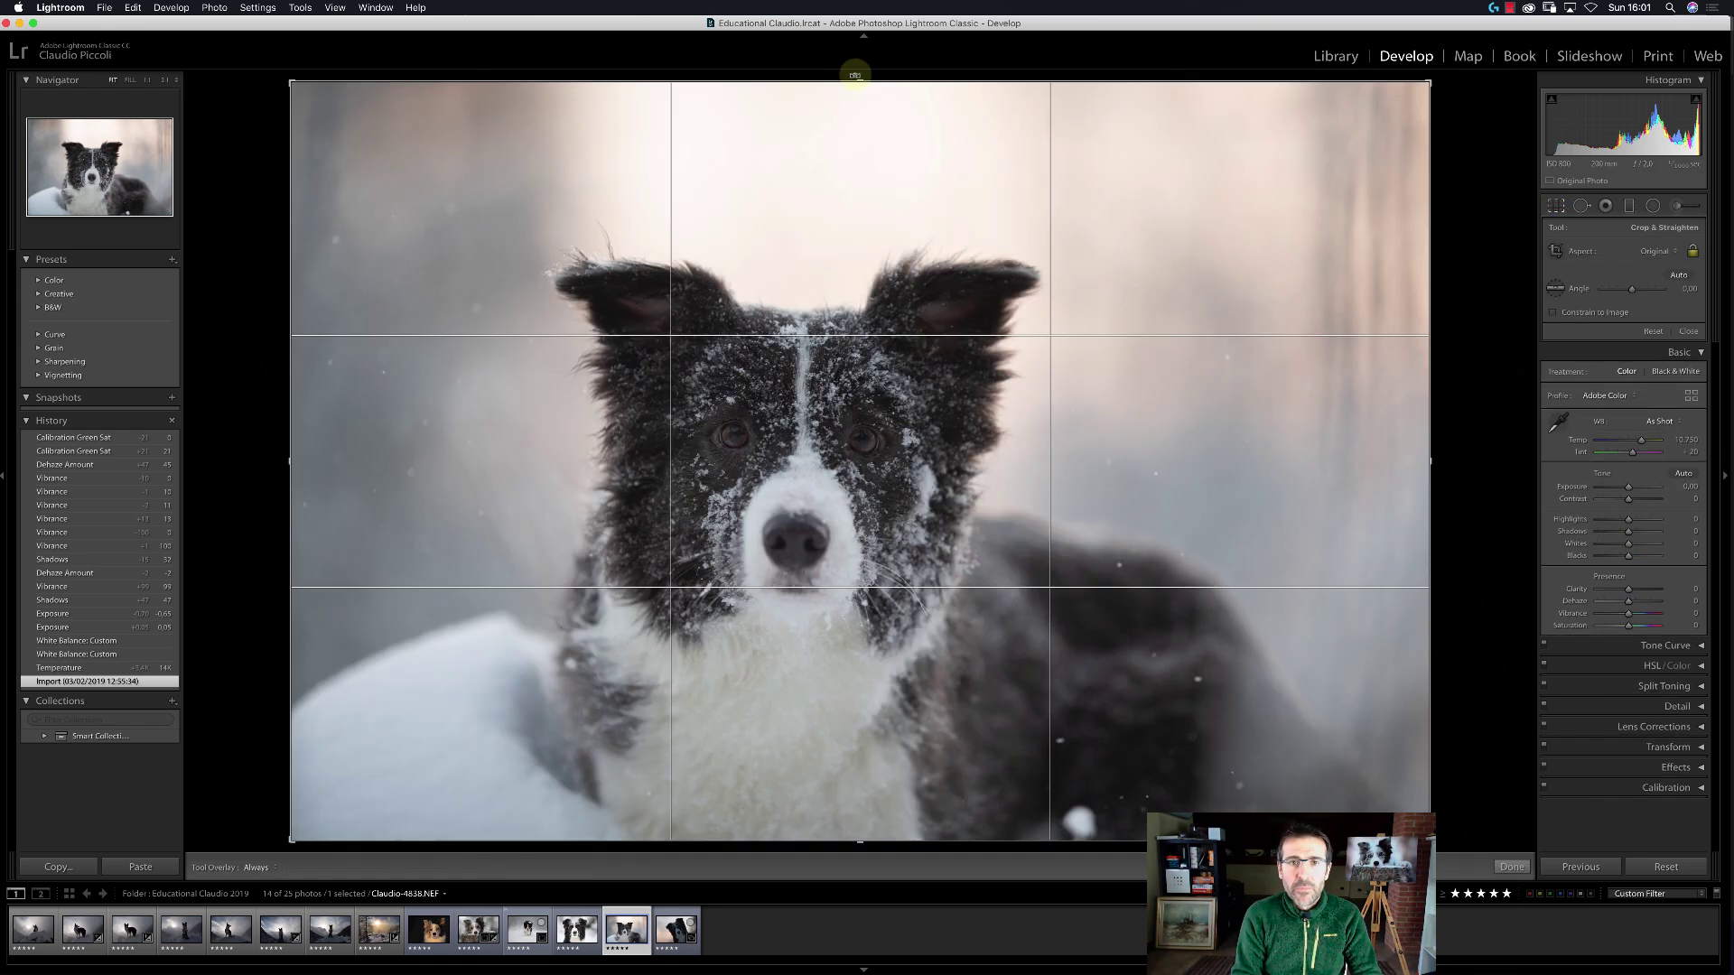
left_click_drag(854, 75, 848, 178)
left_click_drag(767, 713, 711, 710)
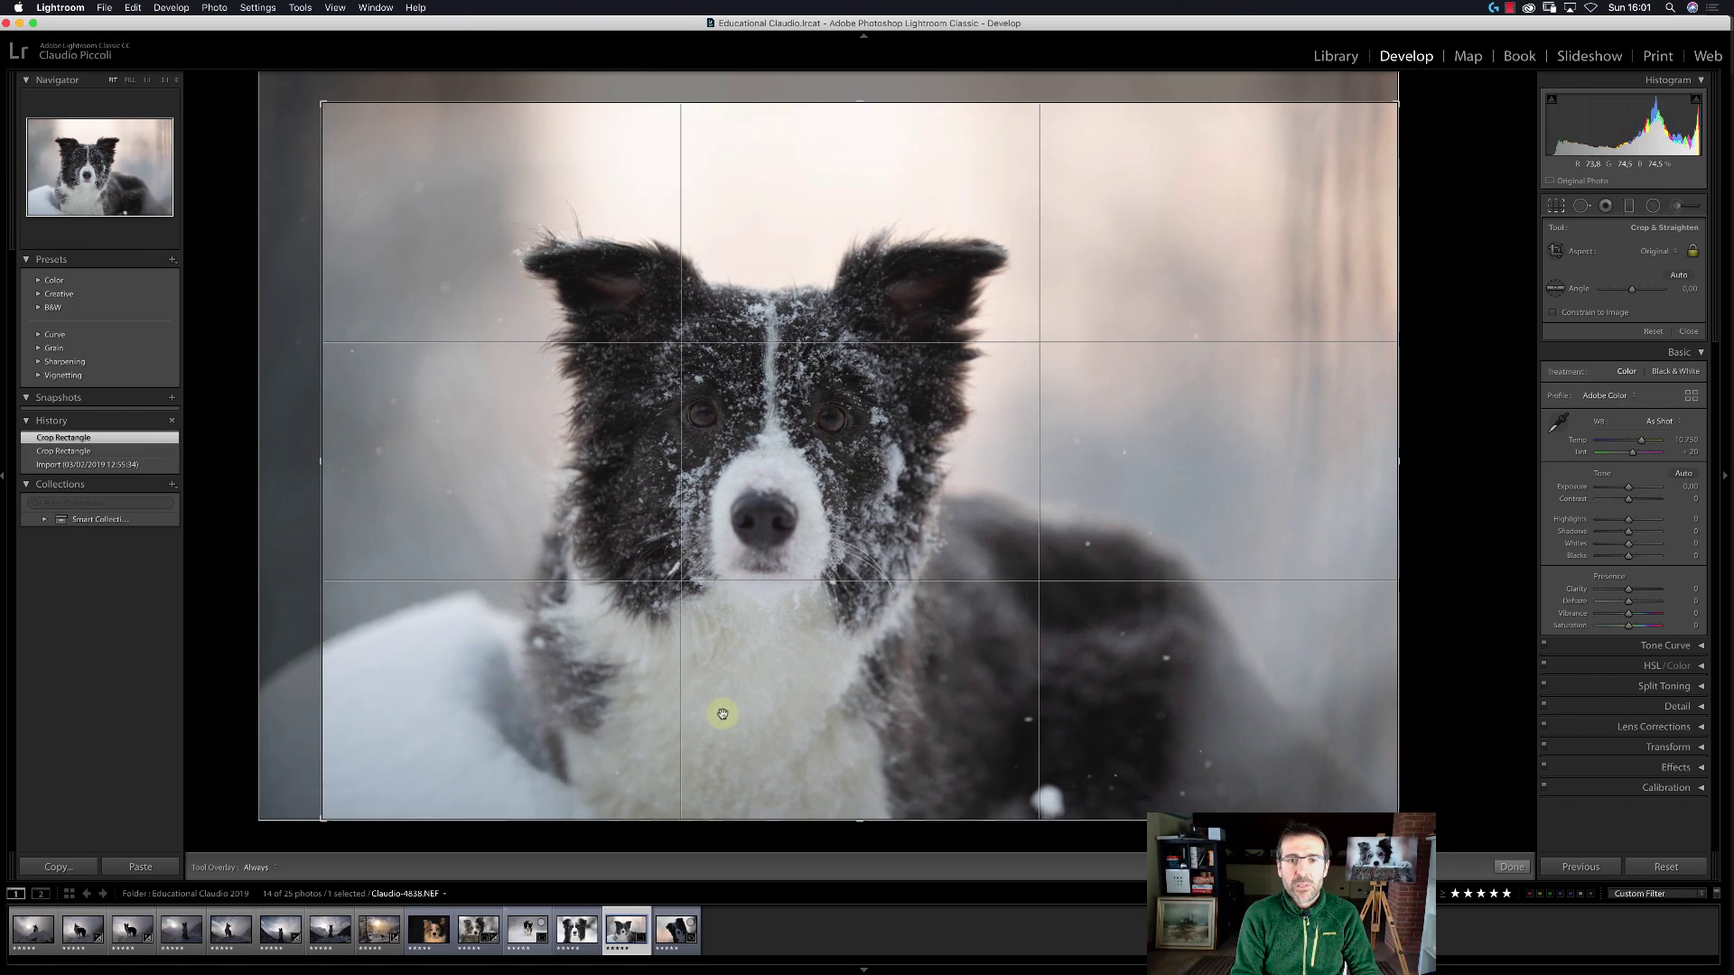
key("Return")
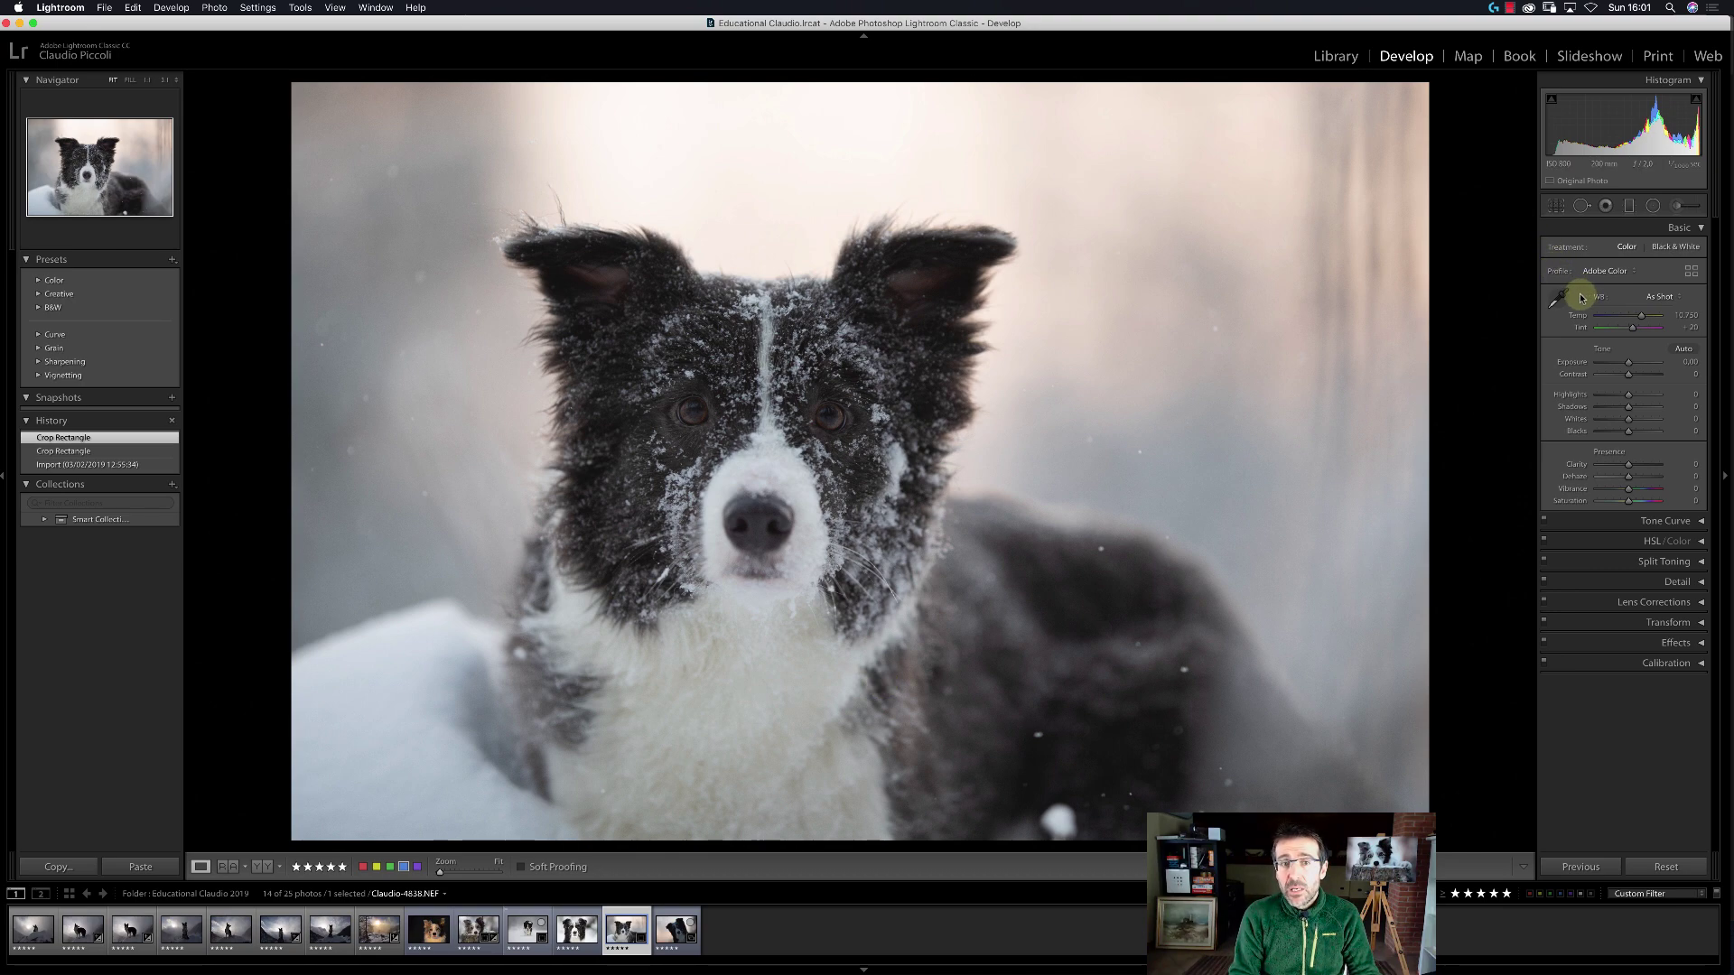
Nudge the crop's top edge slightly and apply the refined crop.
left_click(1556, 207)
left_click_drag(852, 104, 852, 107)
key("Return")
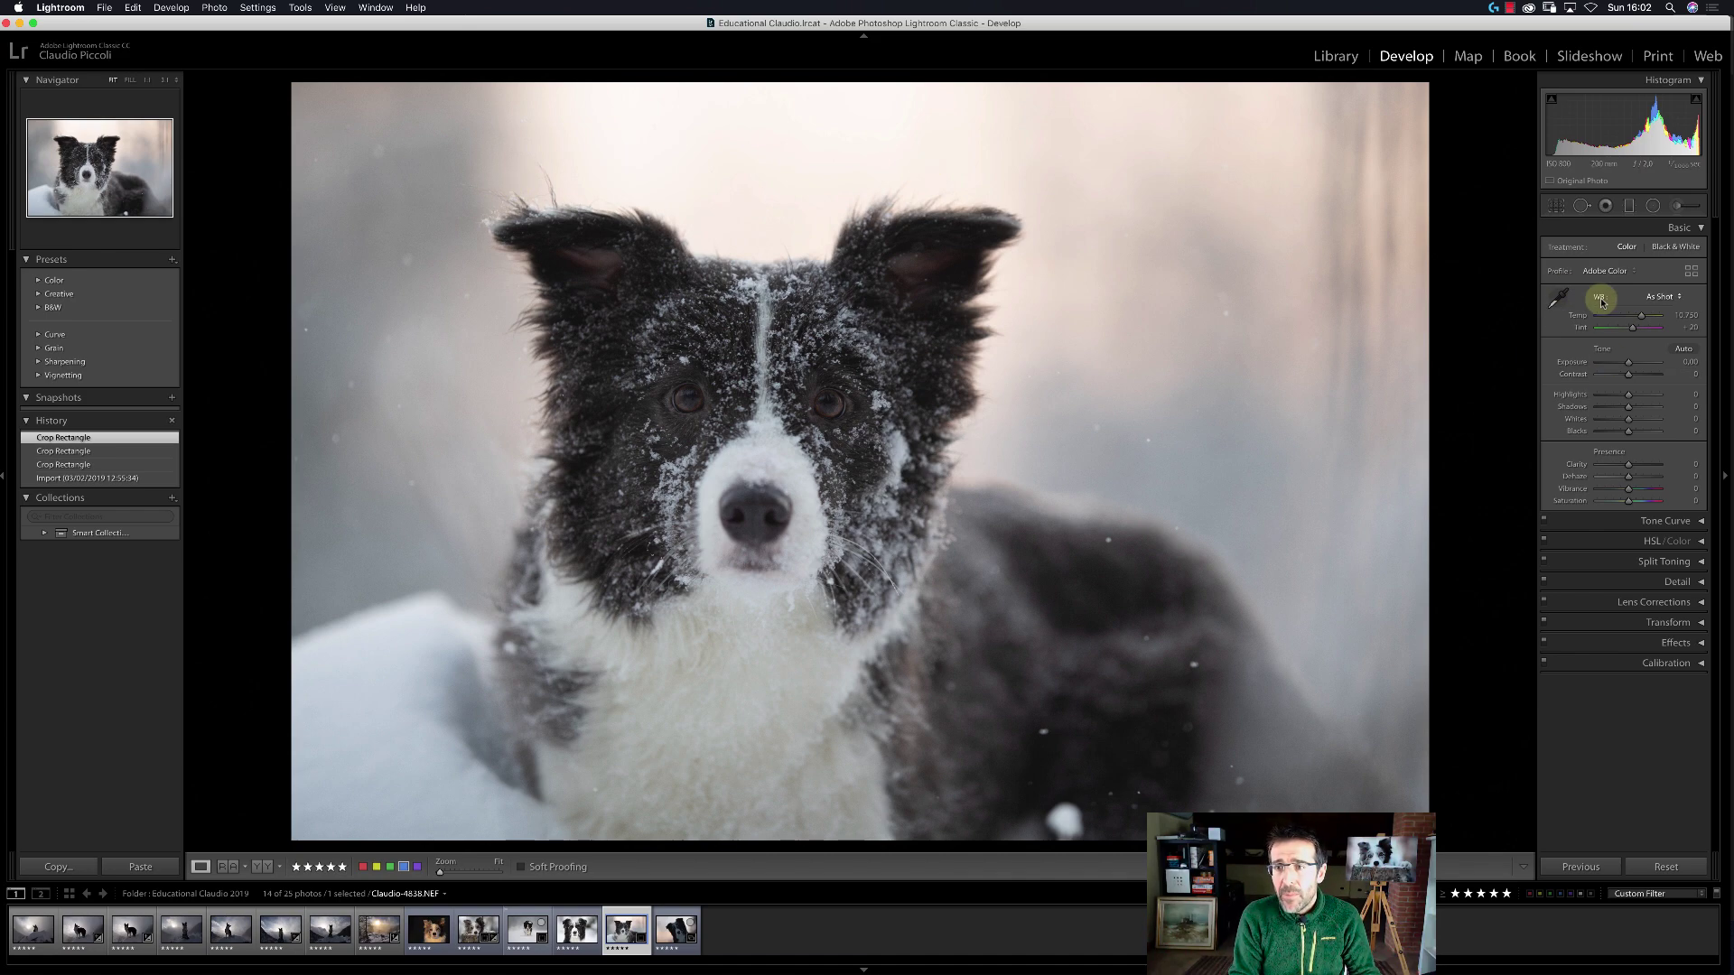
Sample the misty background as neutral white, warming the white balance to Temp 13 750.
left_click(1558, 298)
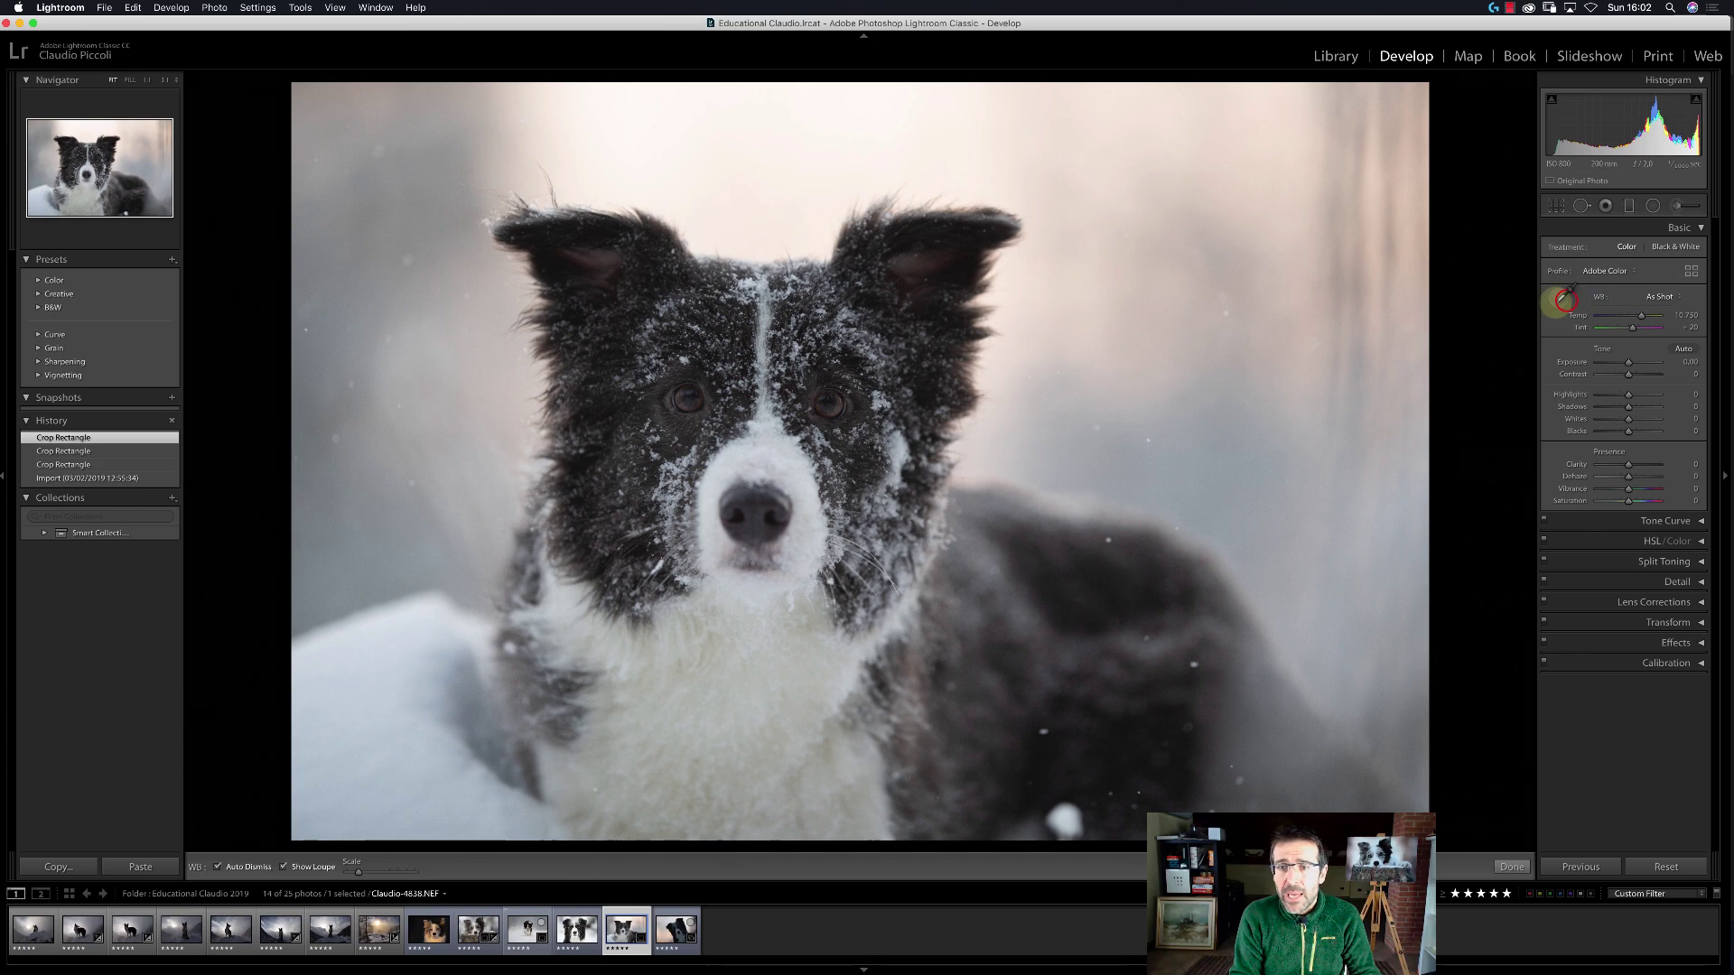
left_click(1197, 490)
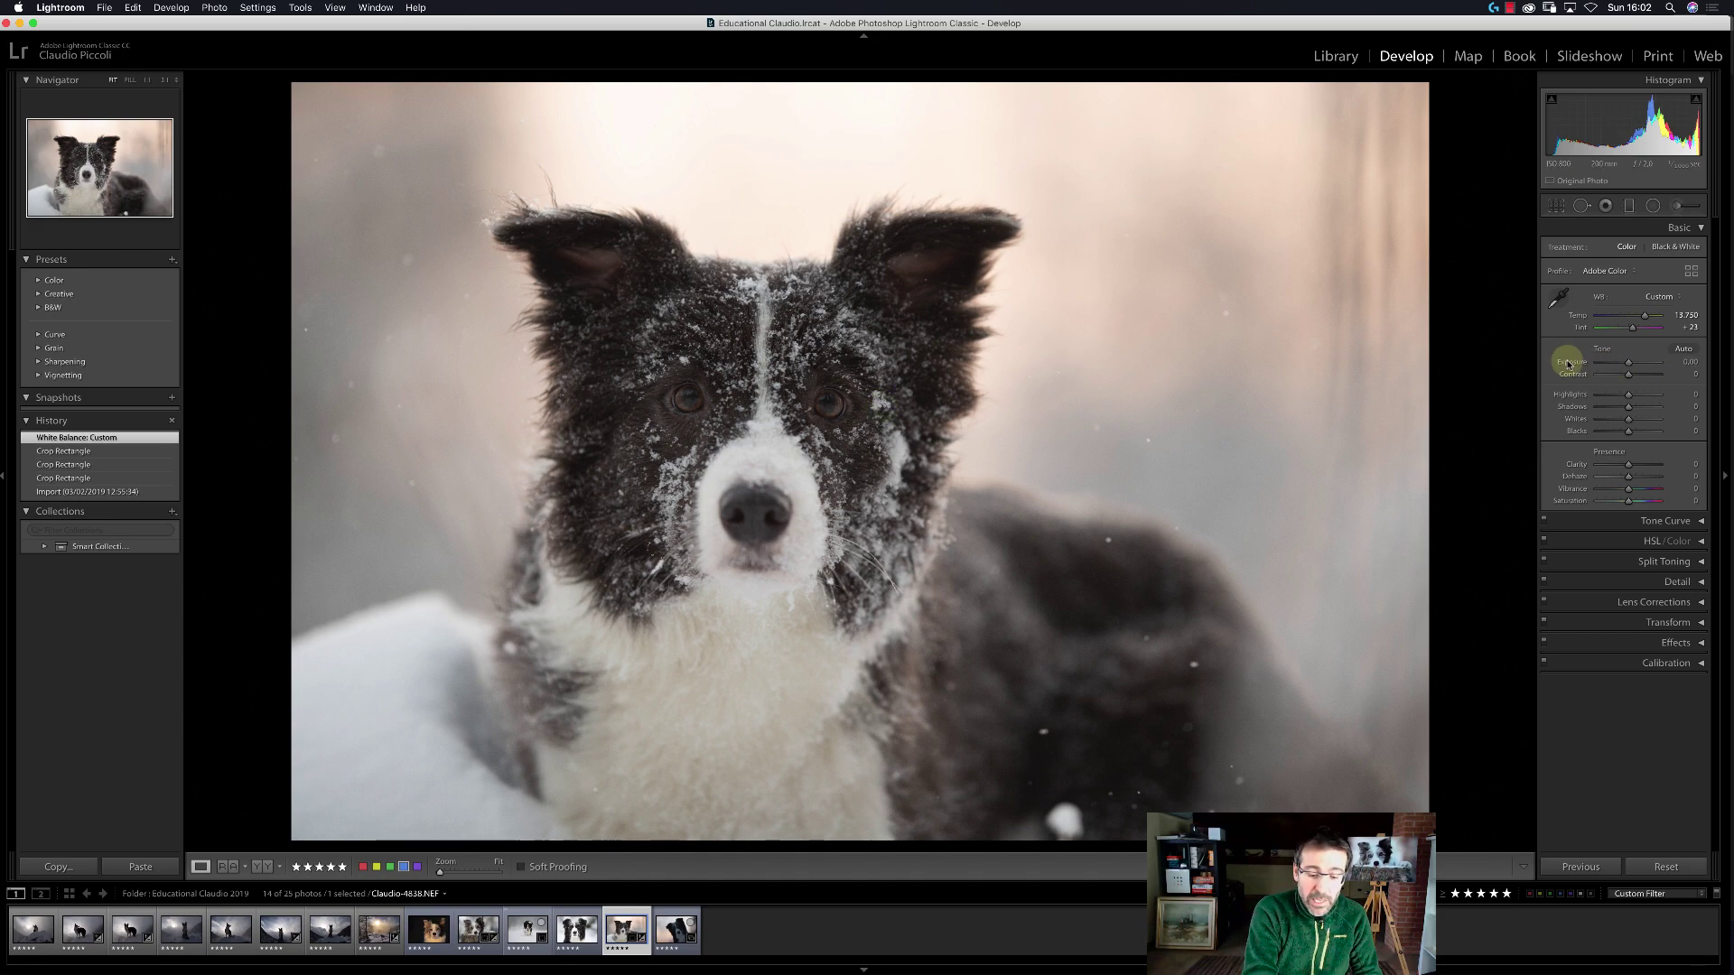
Reset exposure to 0.00, set contrast to -4, raise whites, then inspect the eye up close.
left_click_drag(1569, 364, 1567, 364)
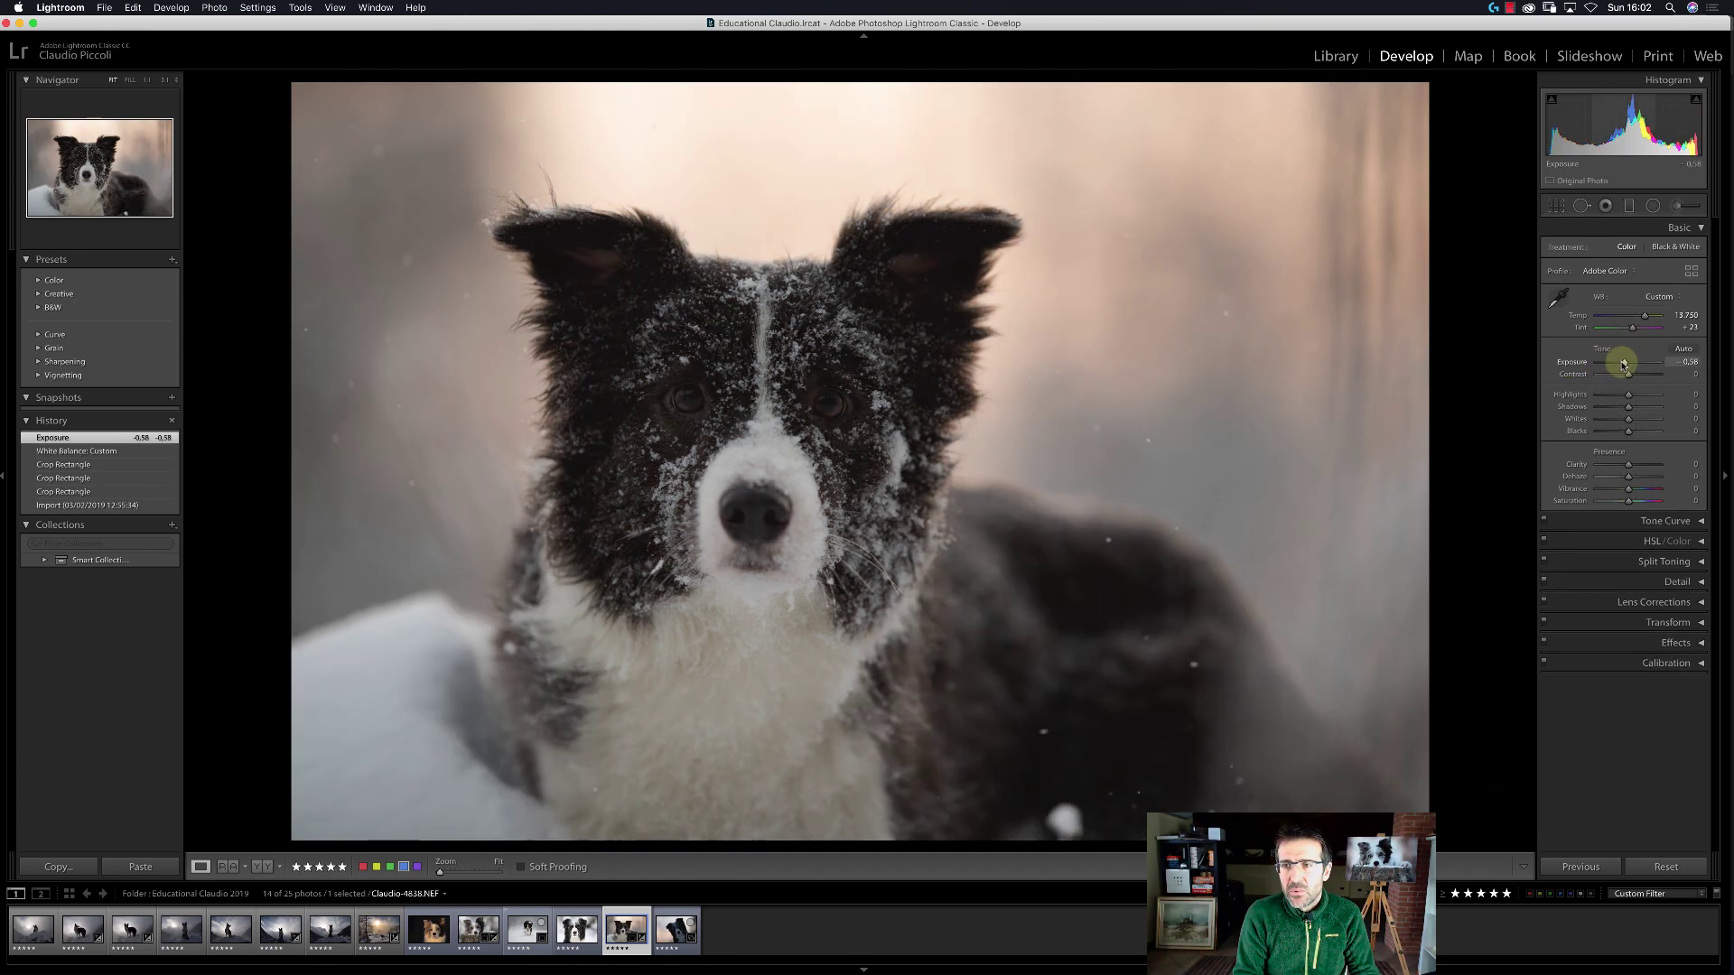
double_click(1623, 364)
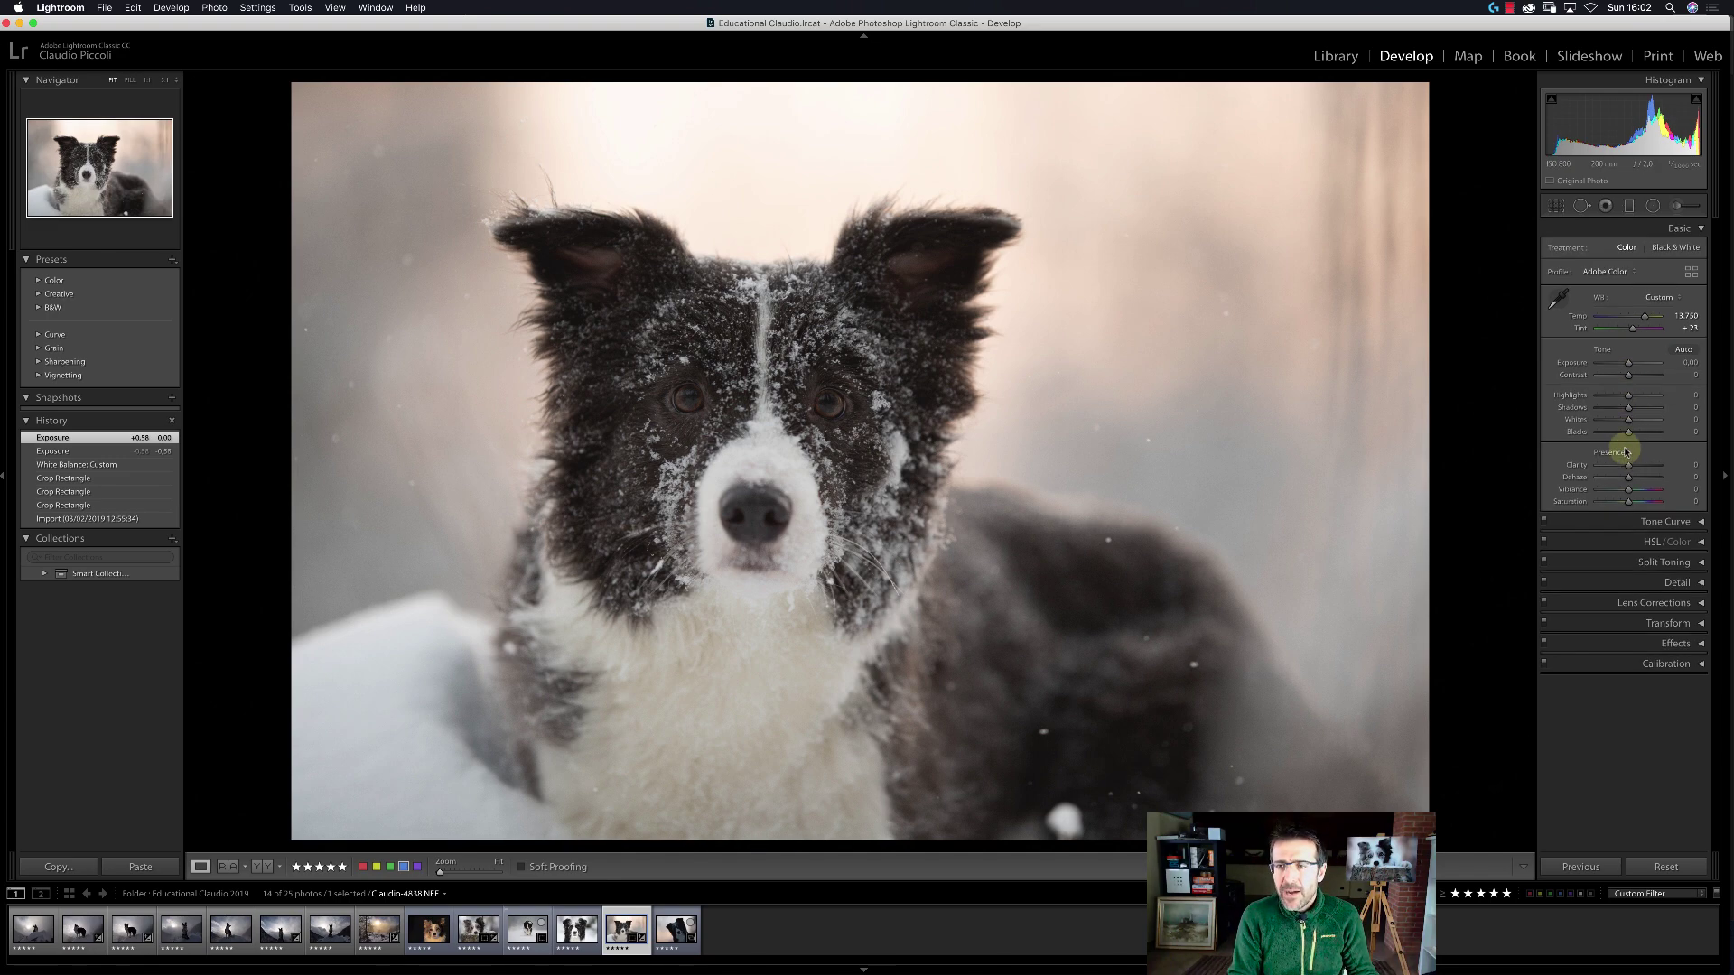
left_click_drag(1631, 383, 1628, 380)
left_click(1629, 398)
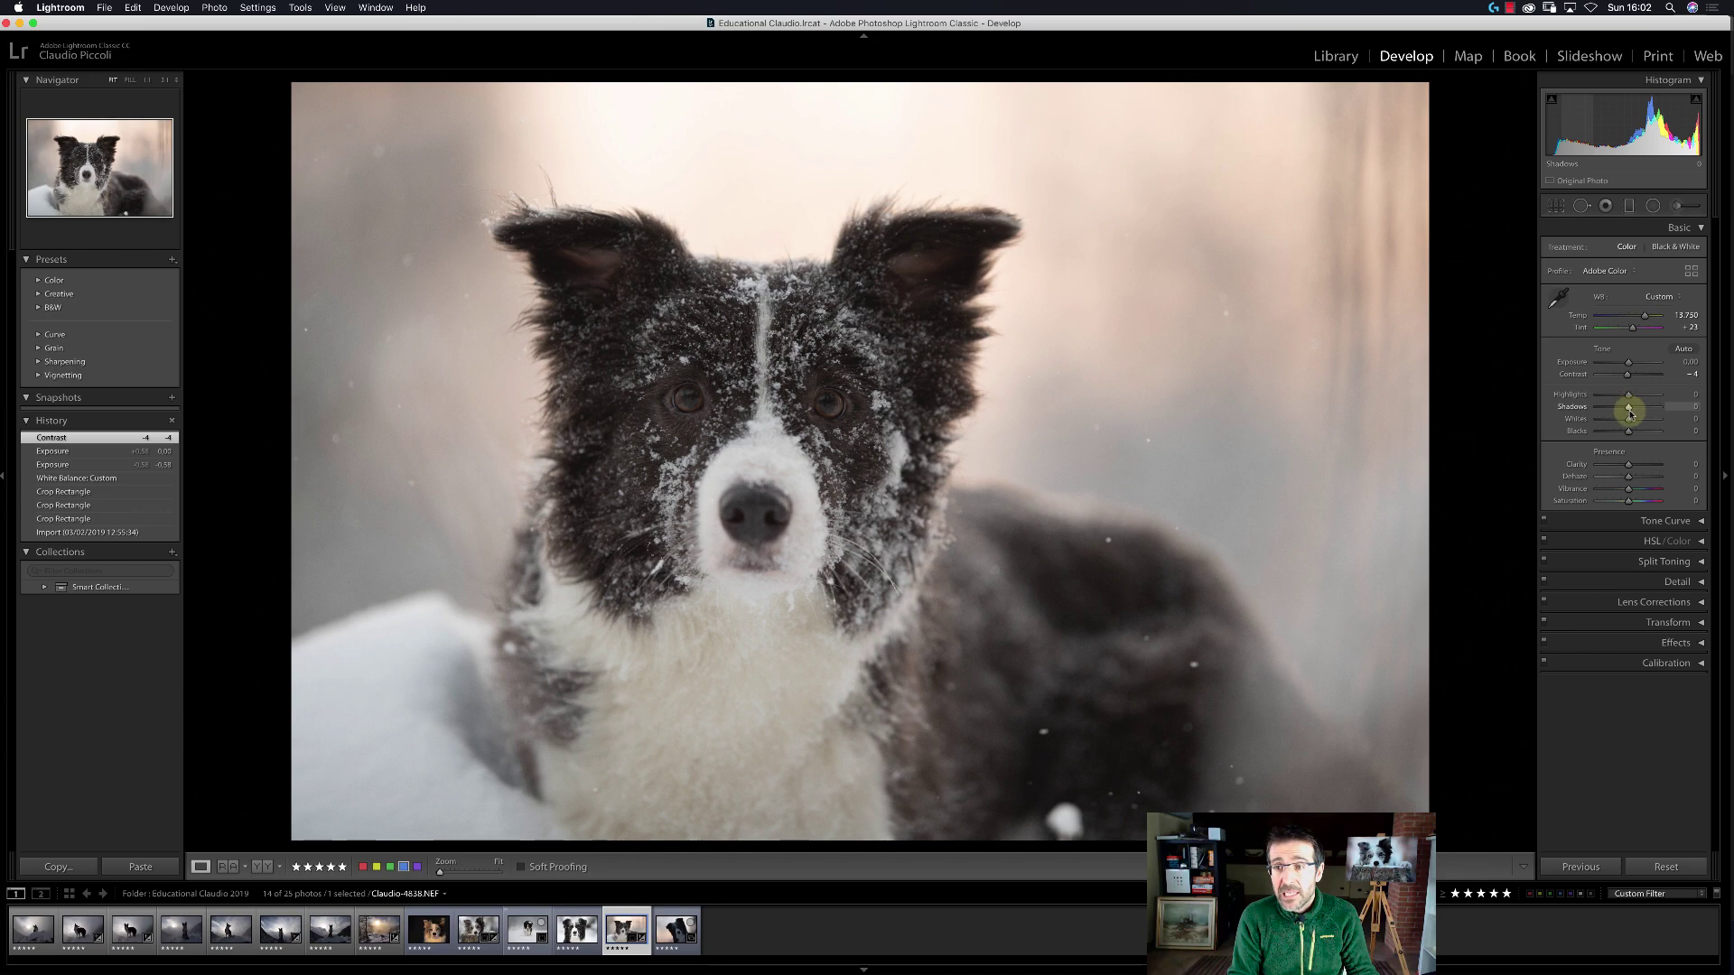
left_click_drag(1629, 420, 1632, 494)
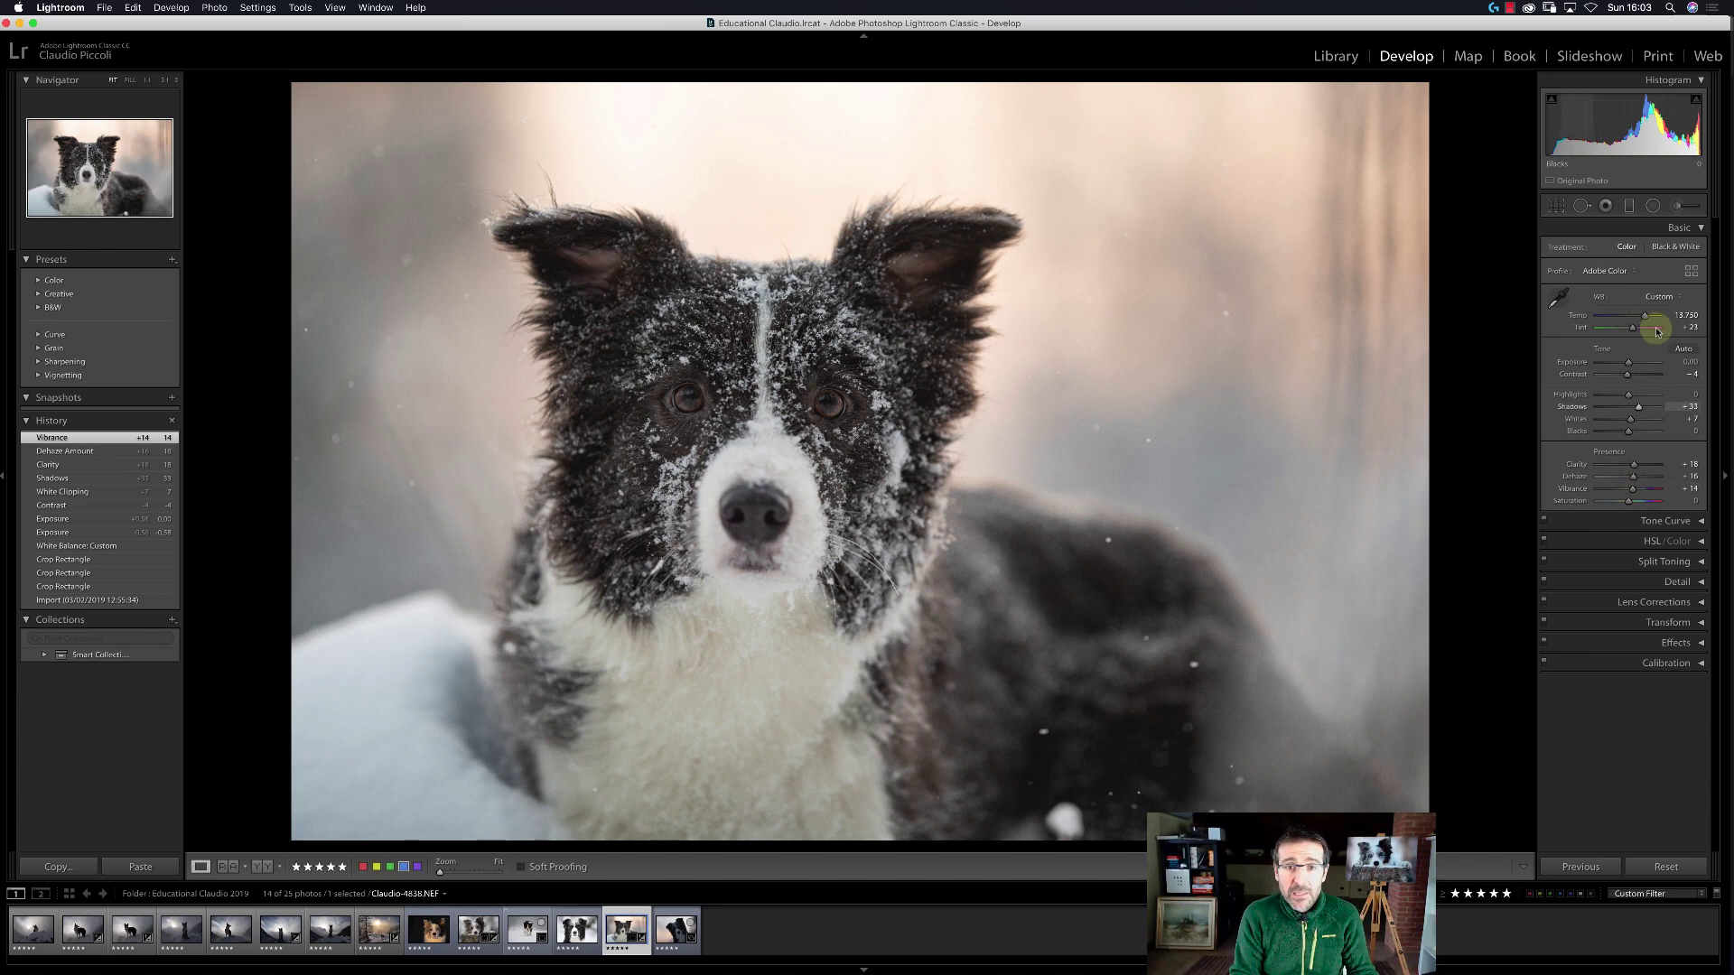
left_click(845, 419)
left_click_drag(846, 419, 1061, 426)
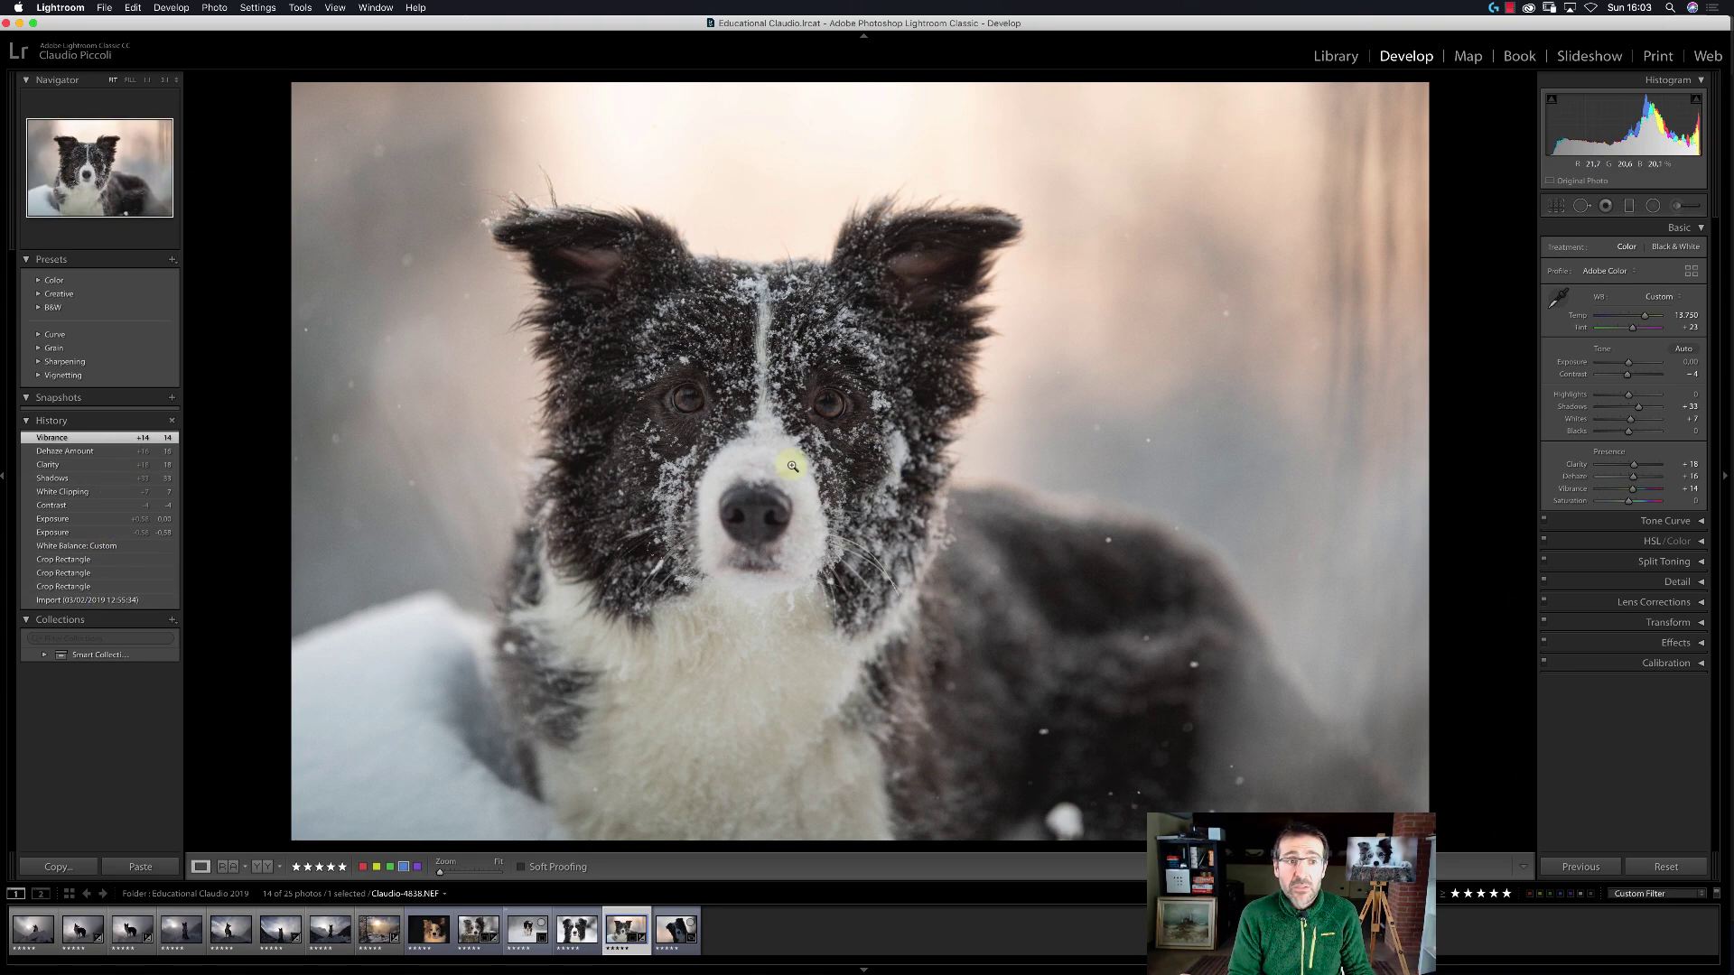
Create a snapshot of the current edit named 10/02/2019 16:03:20.
left_click(171, 401)
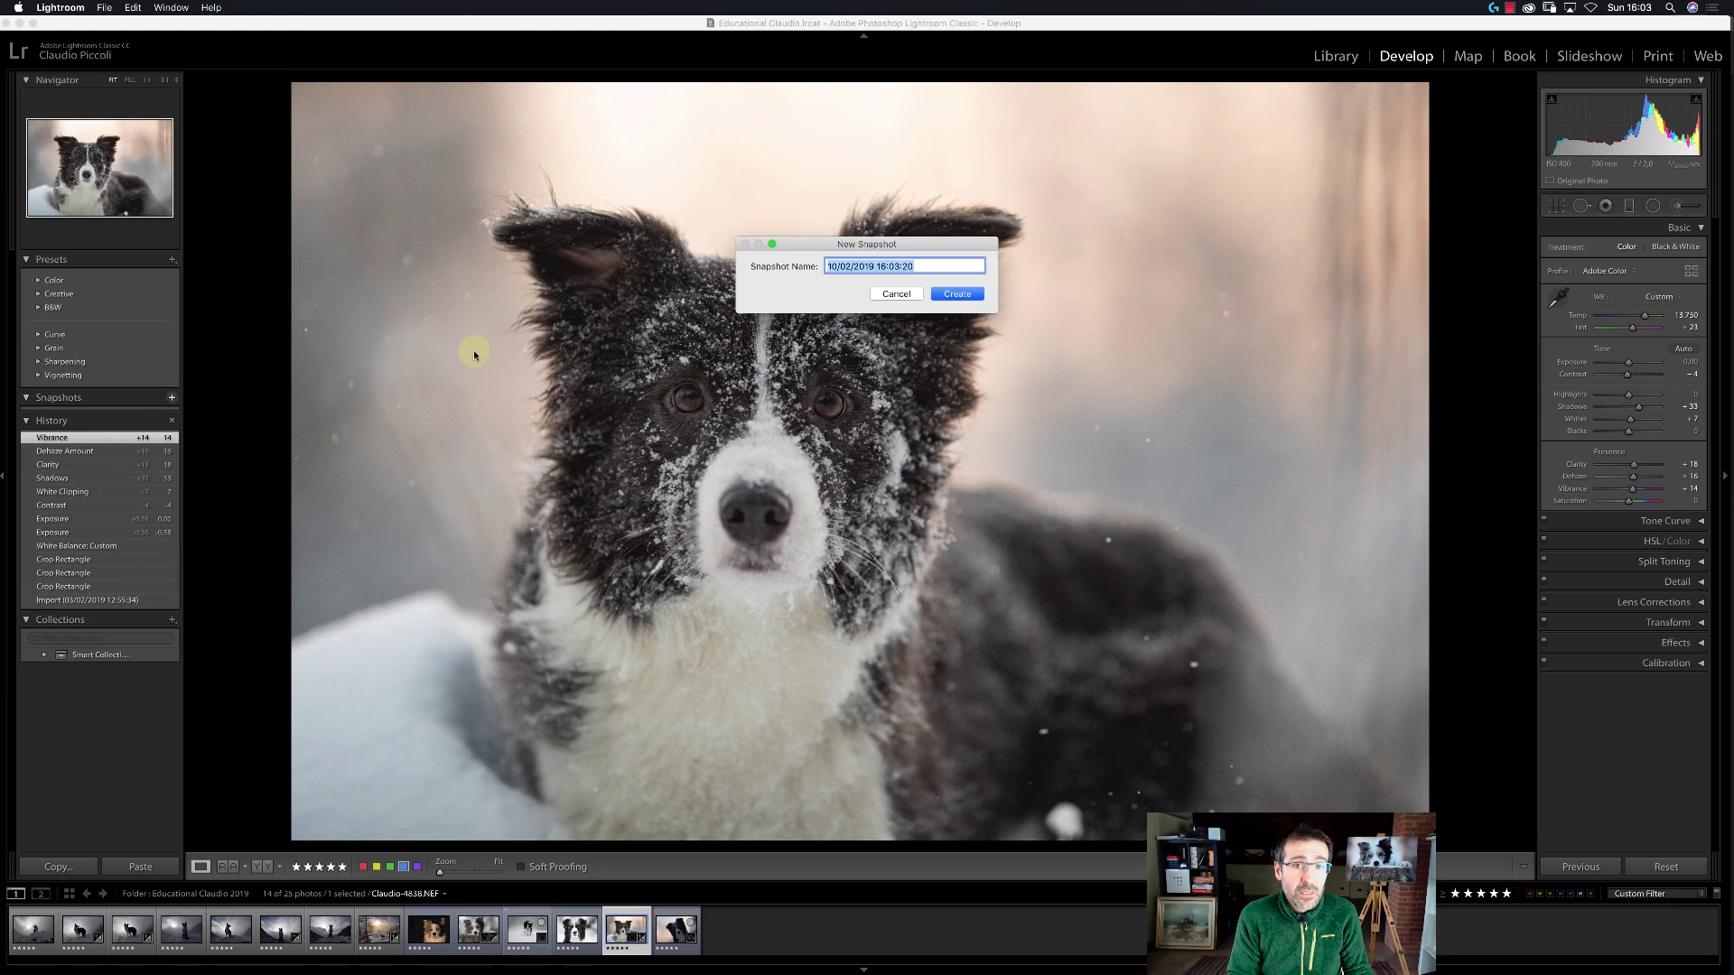
left_click(955, 295)
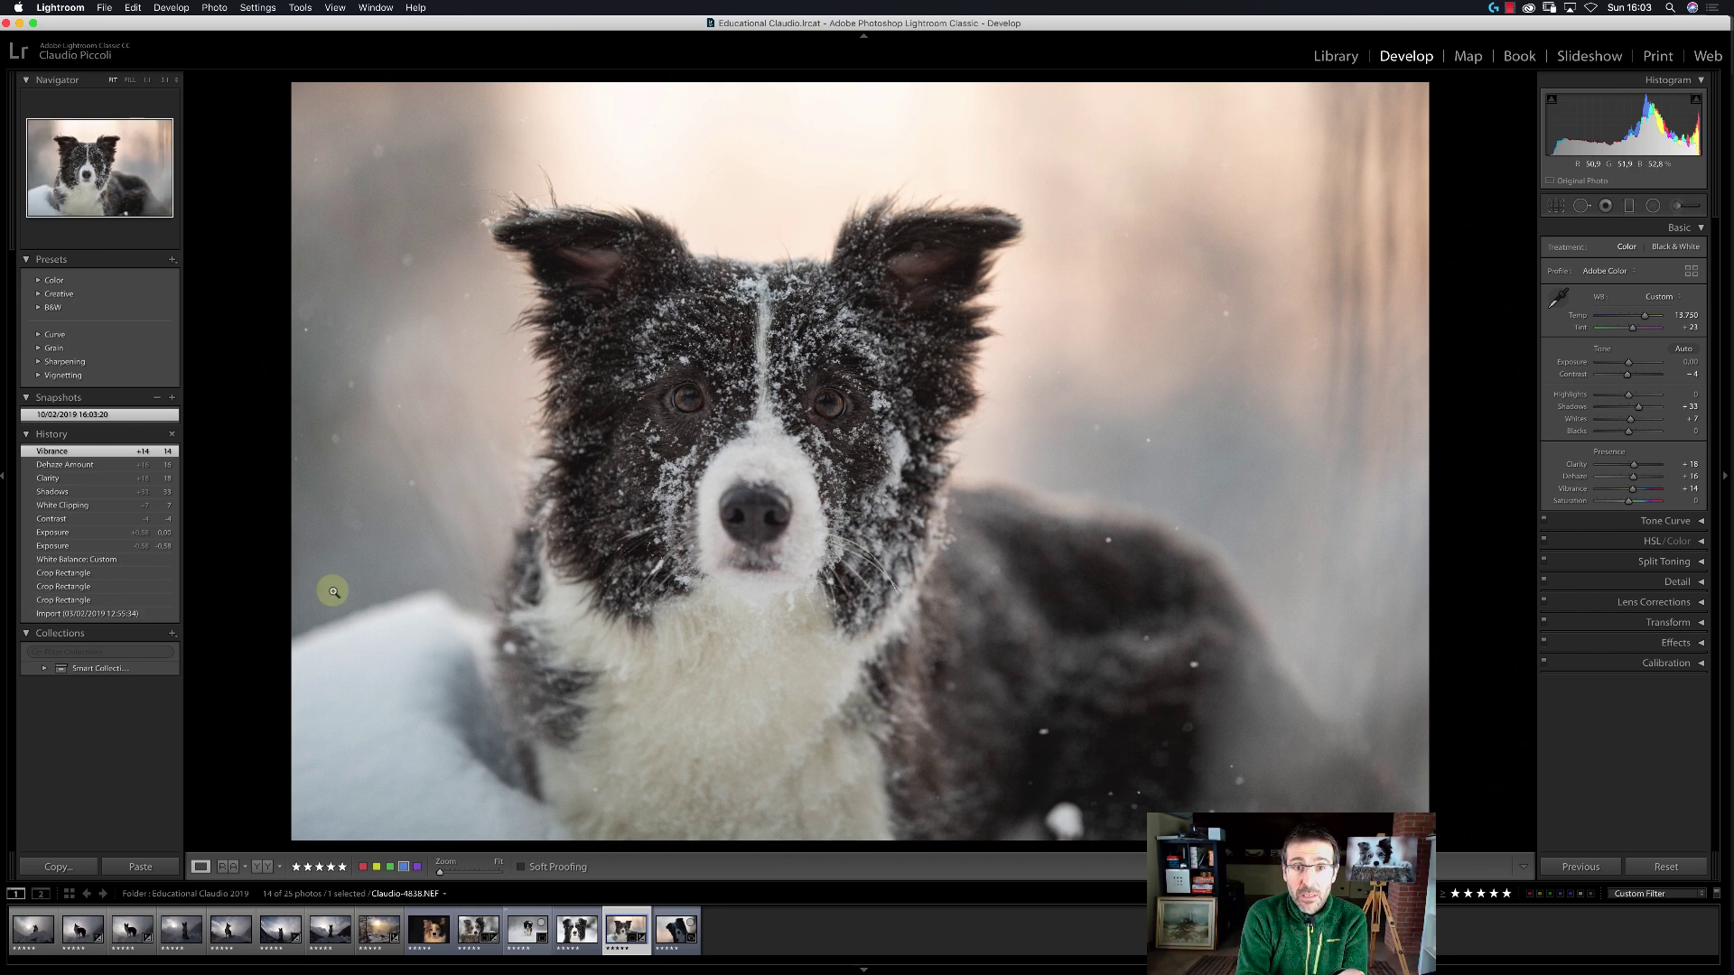
Preview Before/After, then revert through History to Import and the crop-only Crop Rectangle step.
key("y")
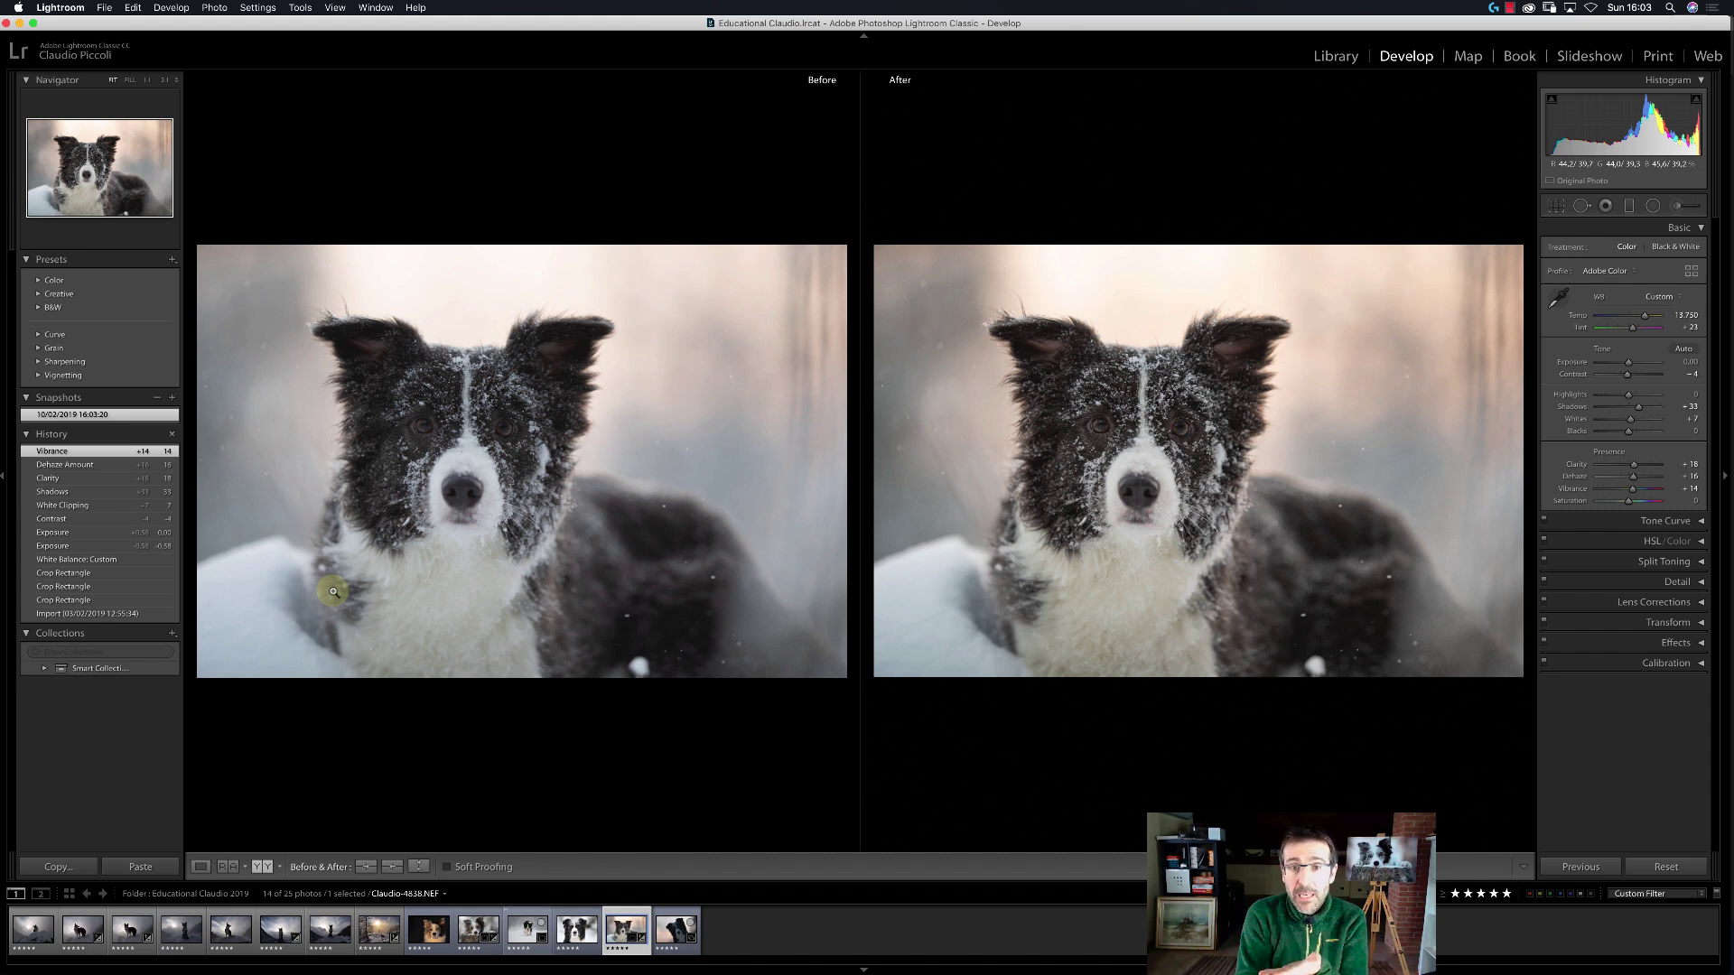
key("y")
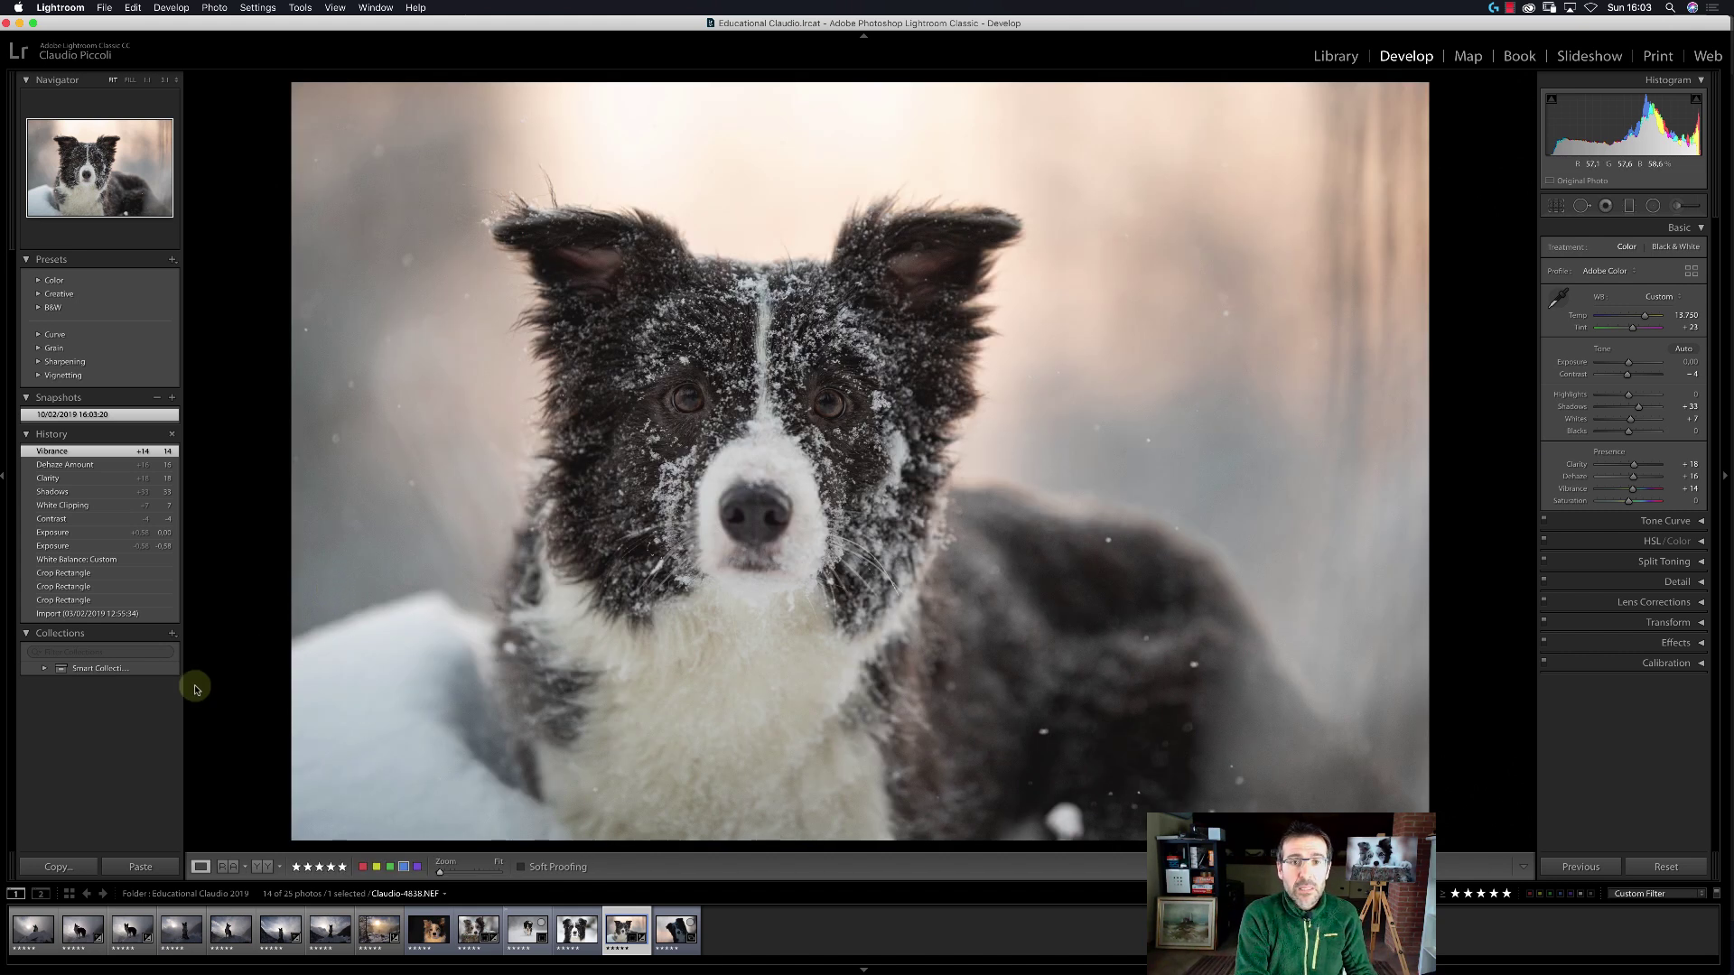
left_click(105, 617)
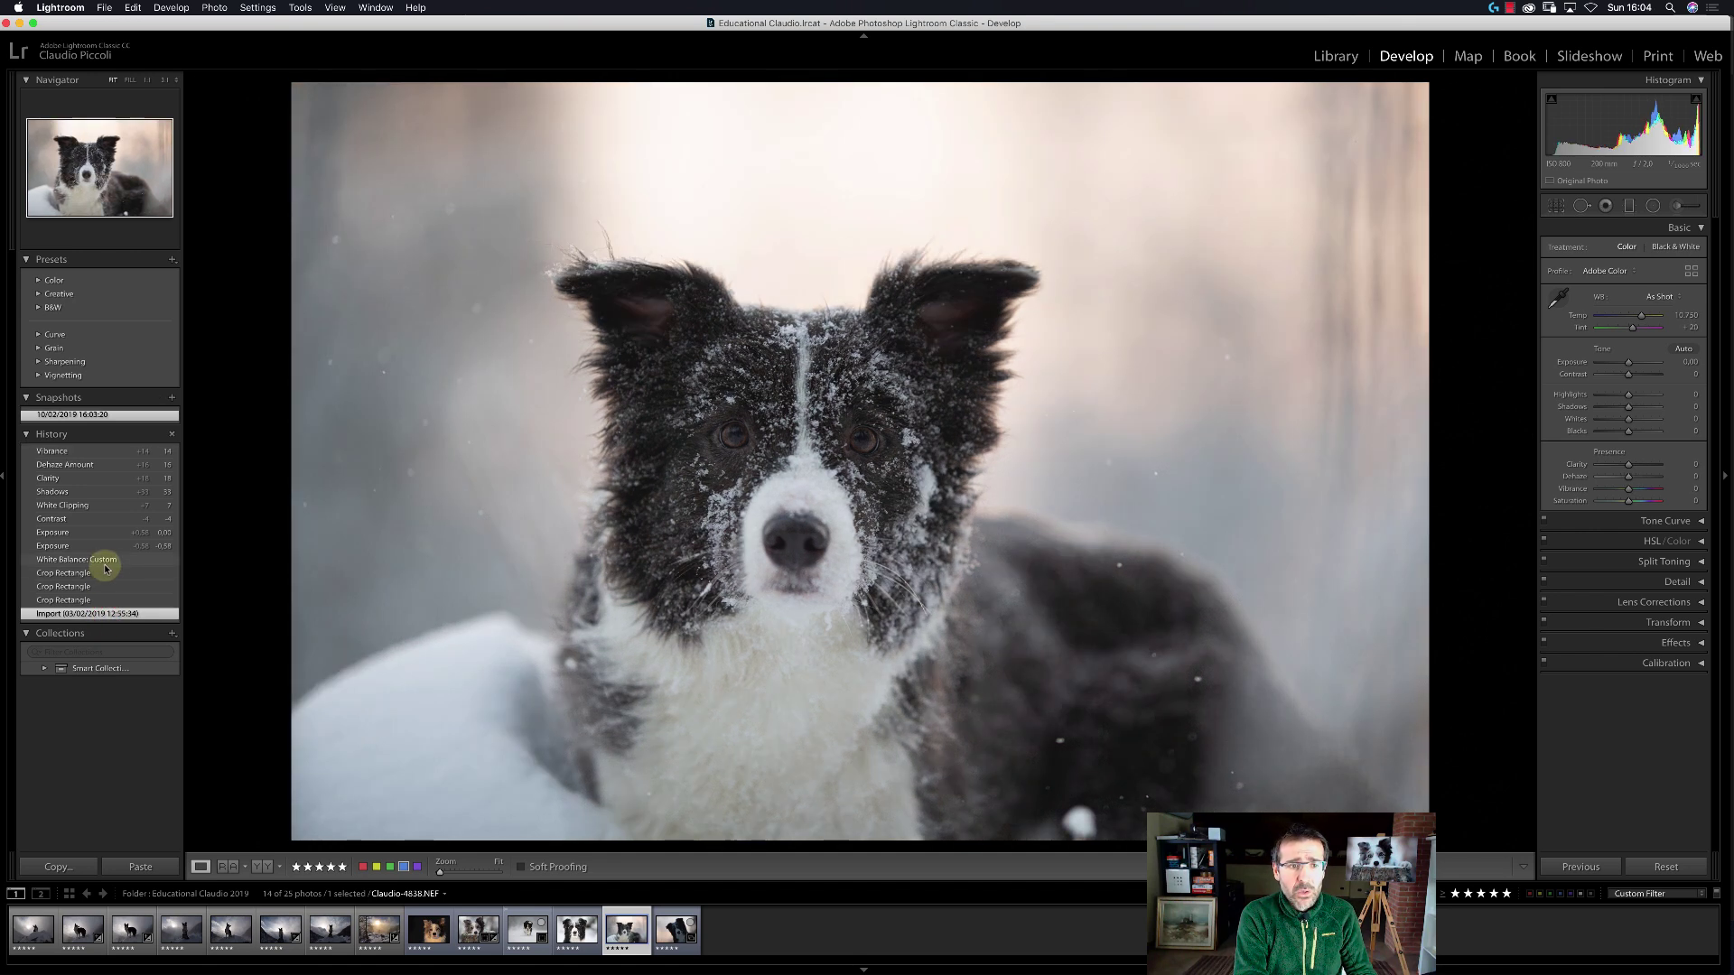
left_click(106, 572)
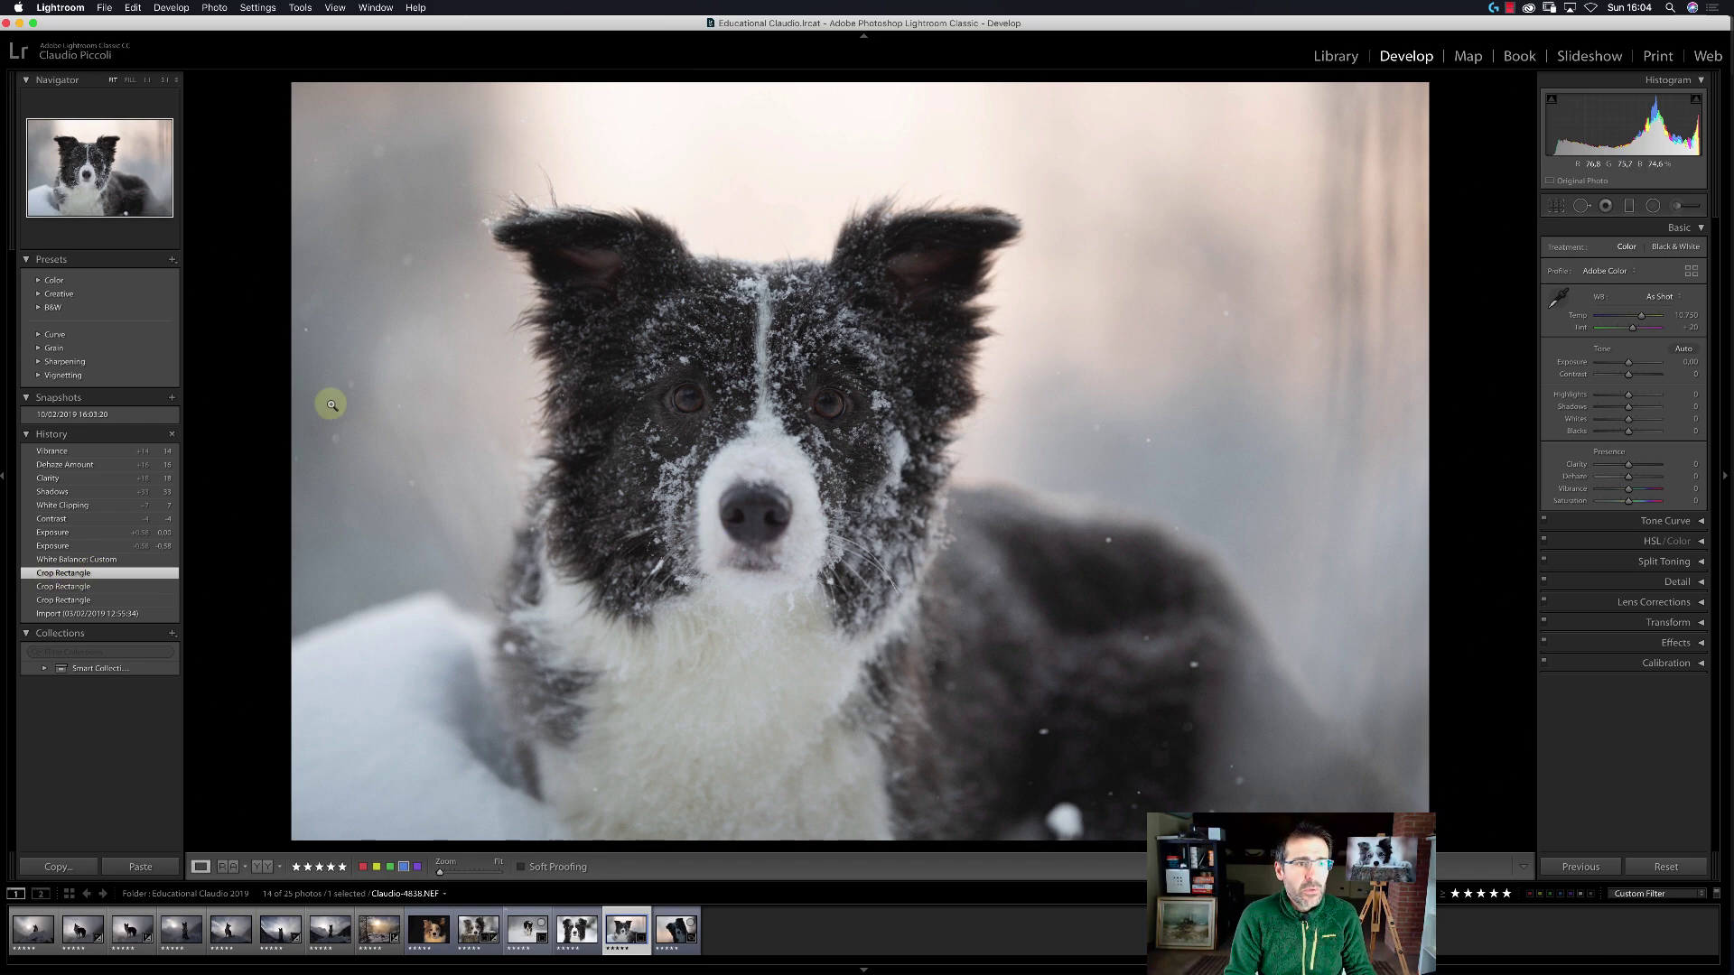
Save the crop-only state as snapshot 10/02/2019 16:04:16, then toggle back to the full edit.
left_click(172, 398)
left_click(958, 293)
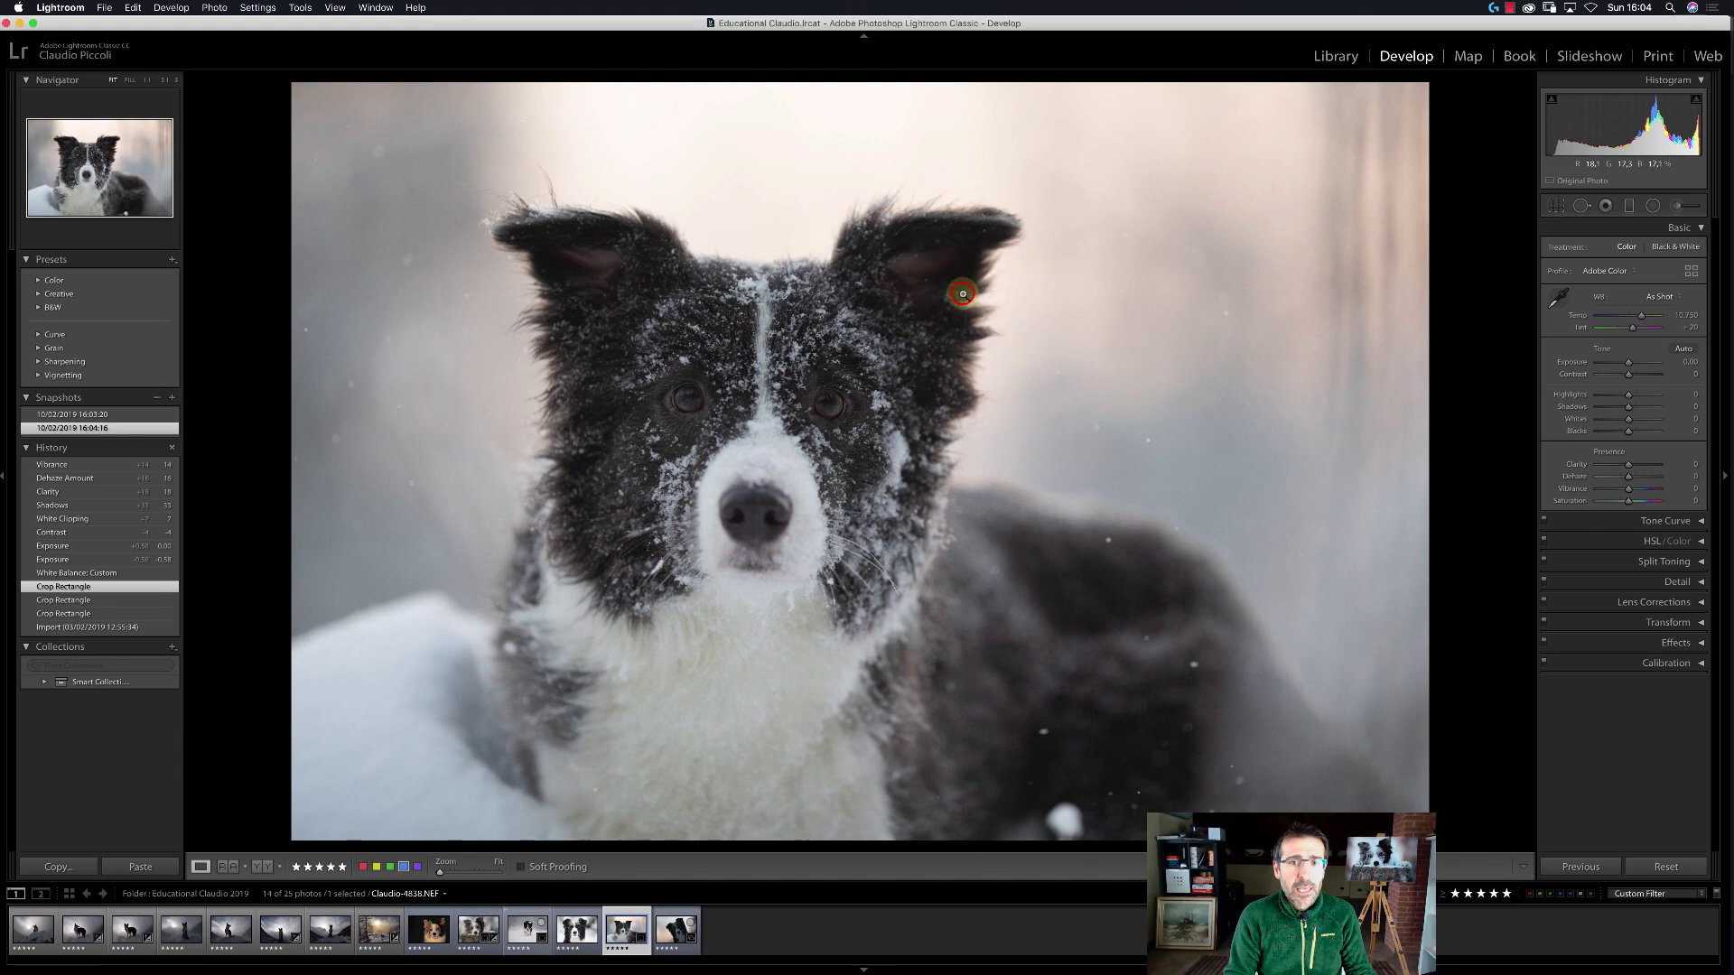
left_click(94, 416)
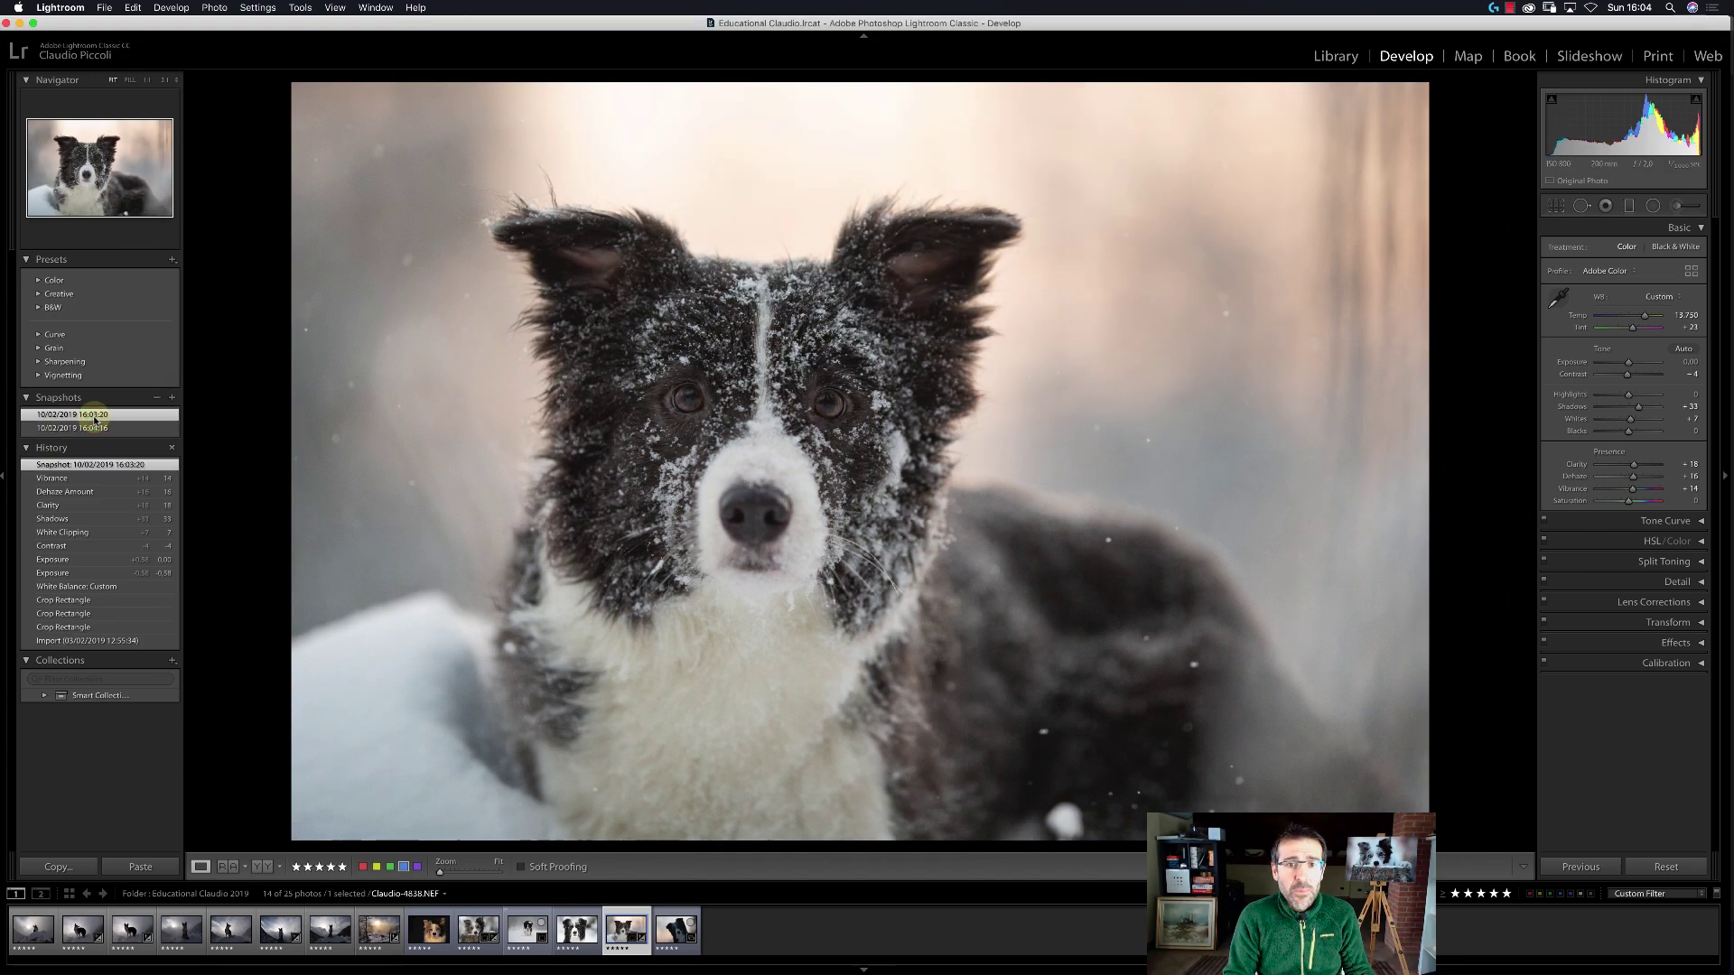
left_click(97, 428)
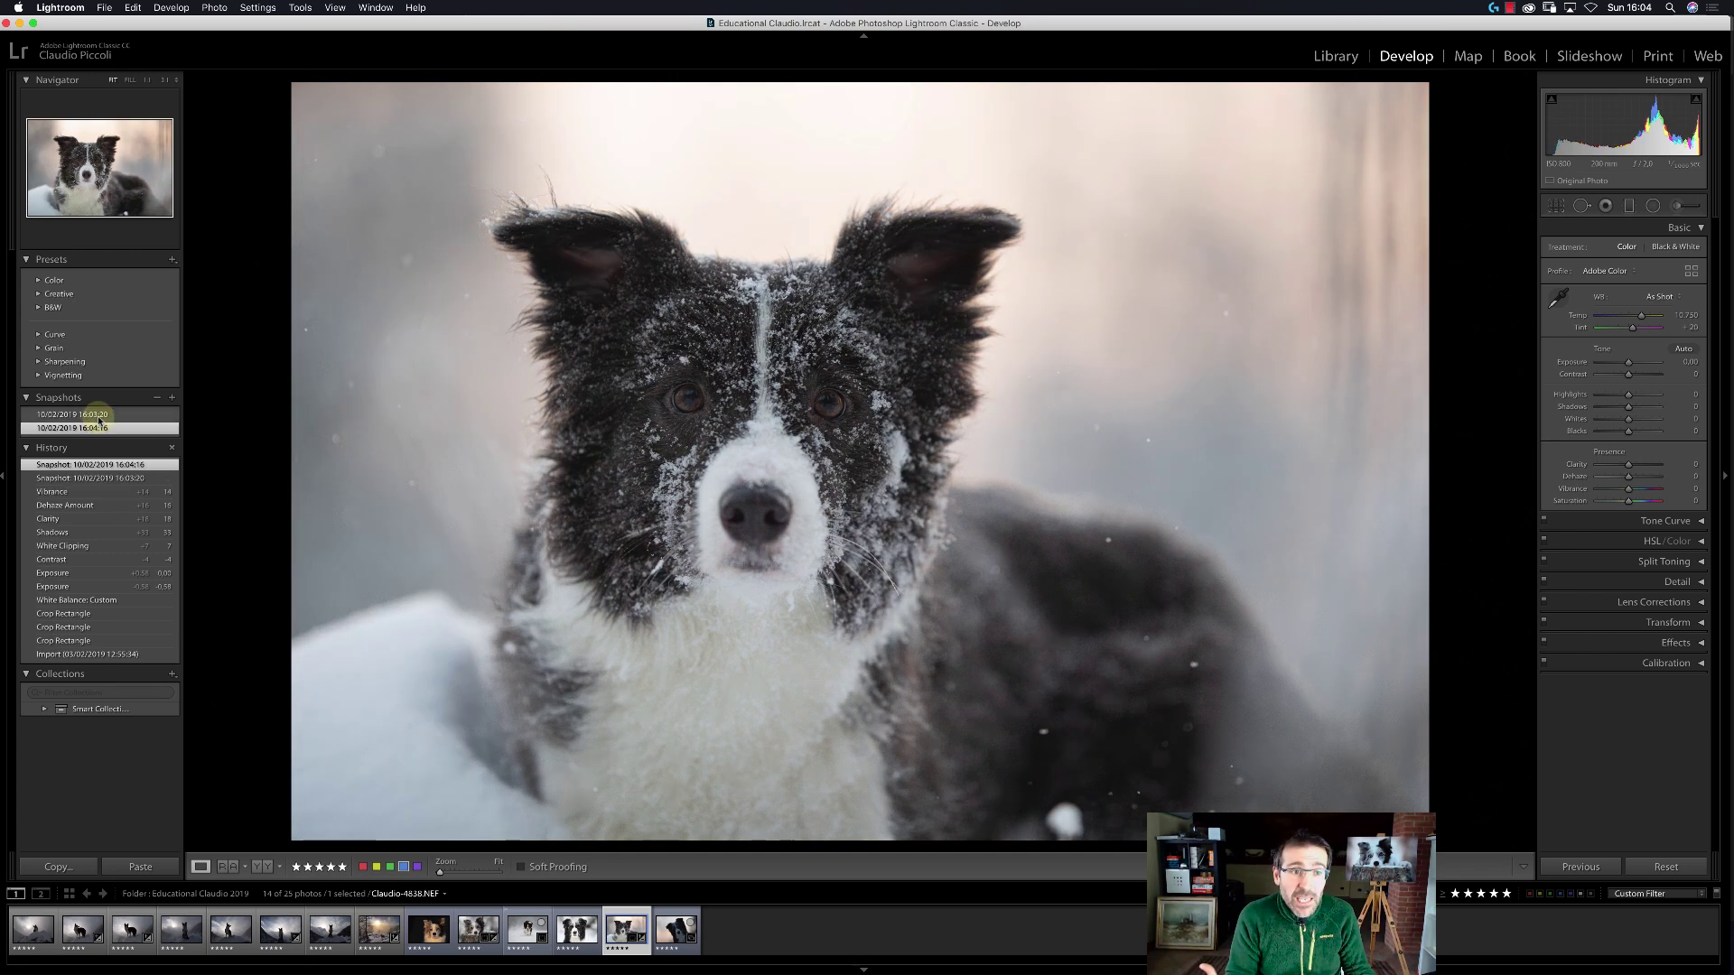
left_click(99, 417)
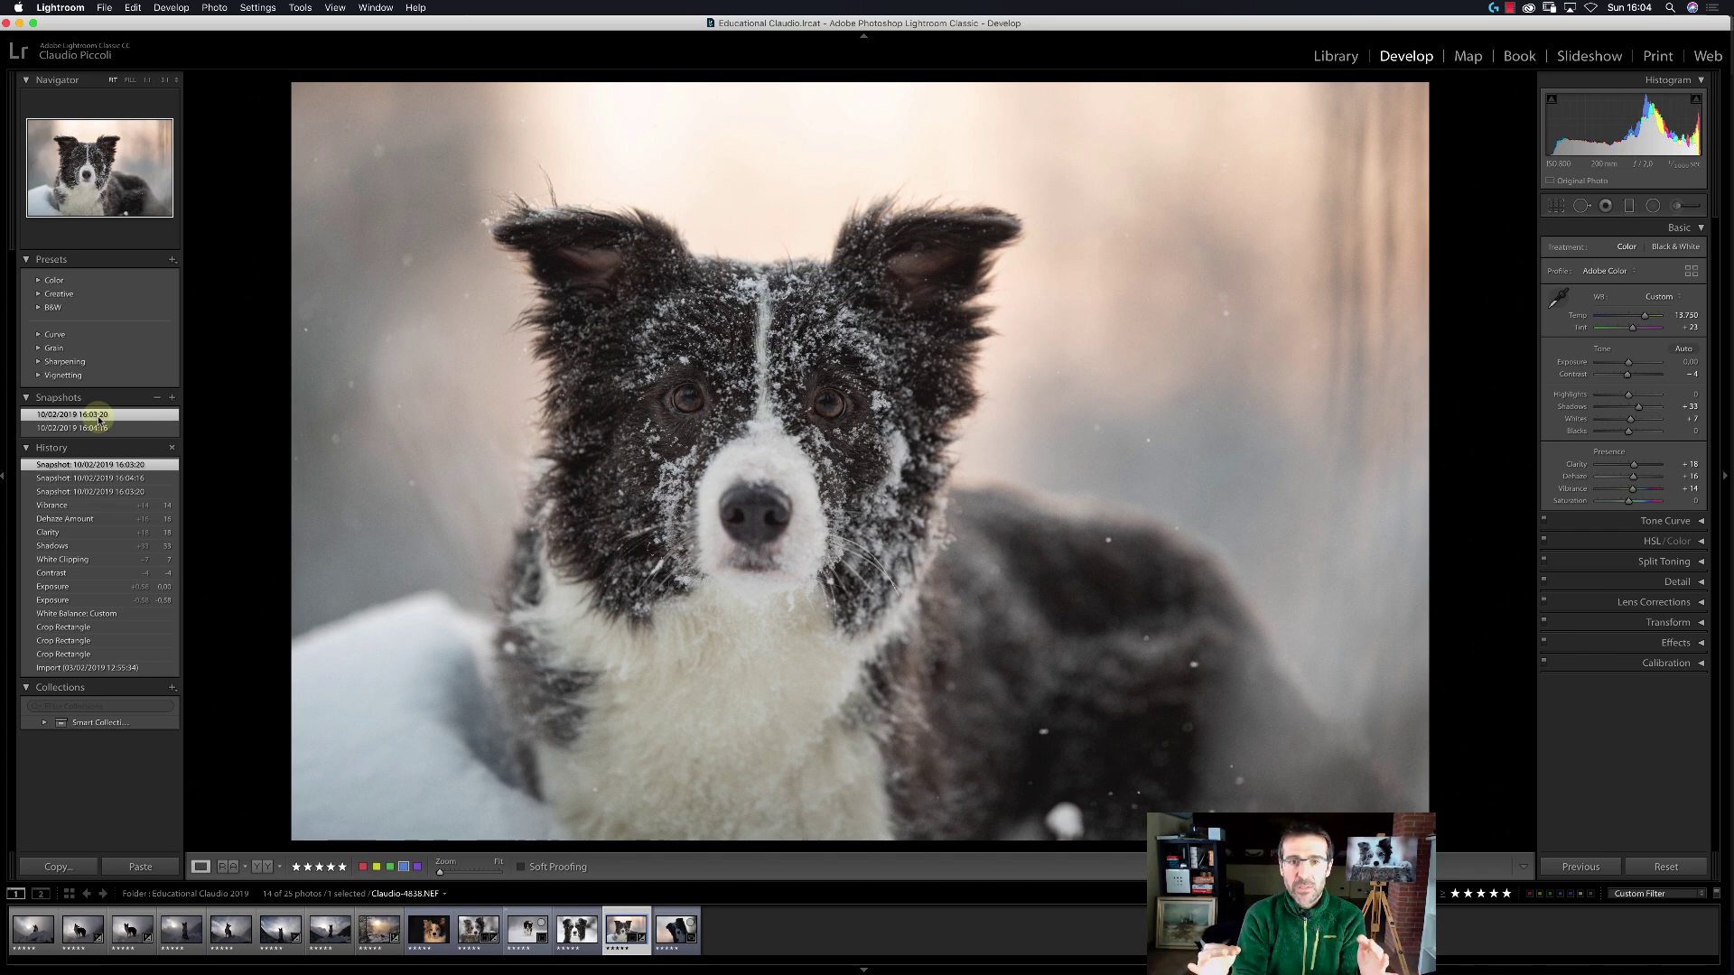
Zoom the view to 1:1 with the dog's face centred.
left_click_drag(808, 408, 960, 524)
left_click(146, 80)
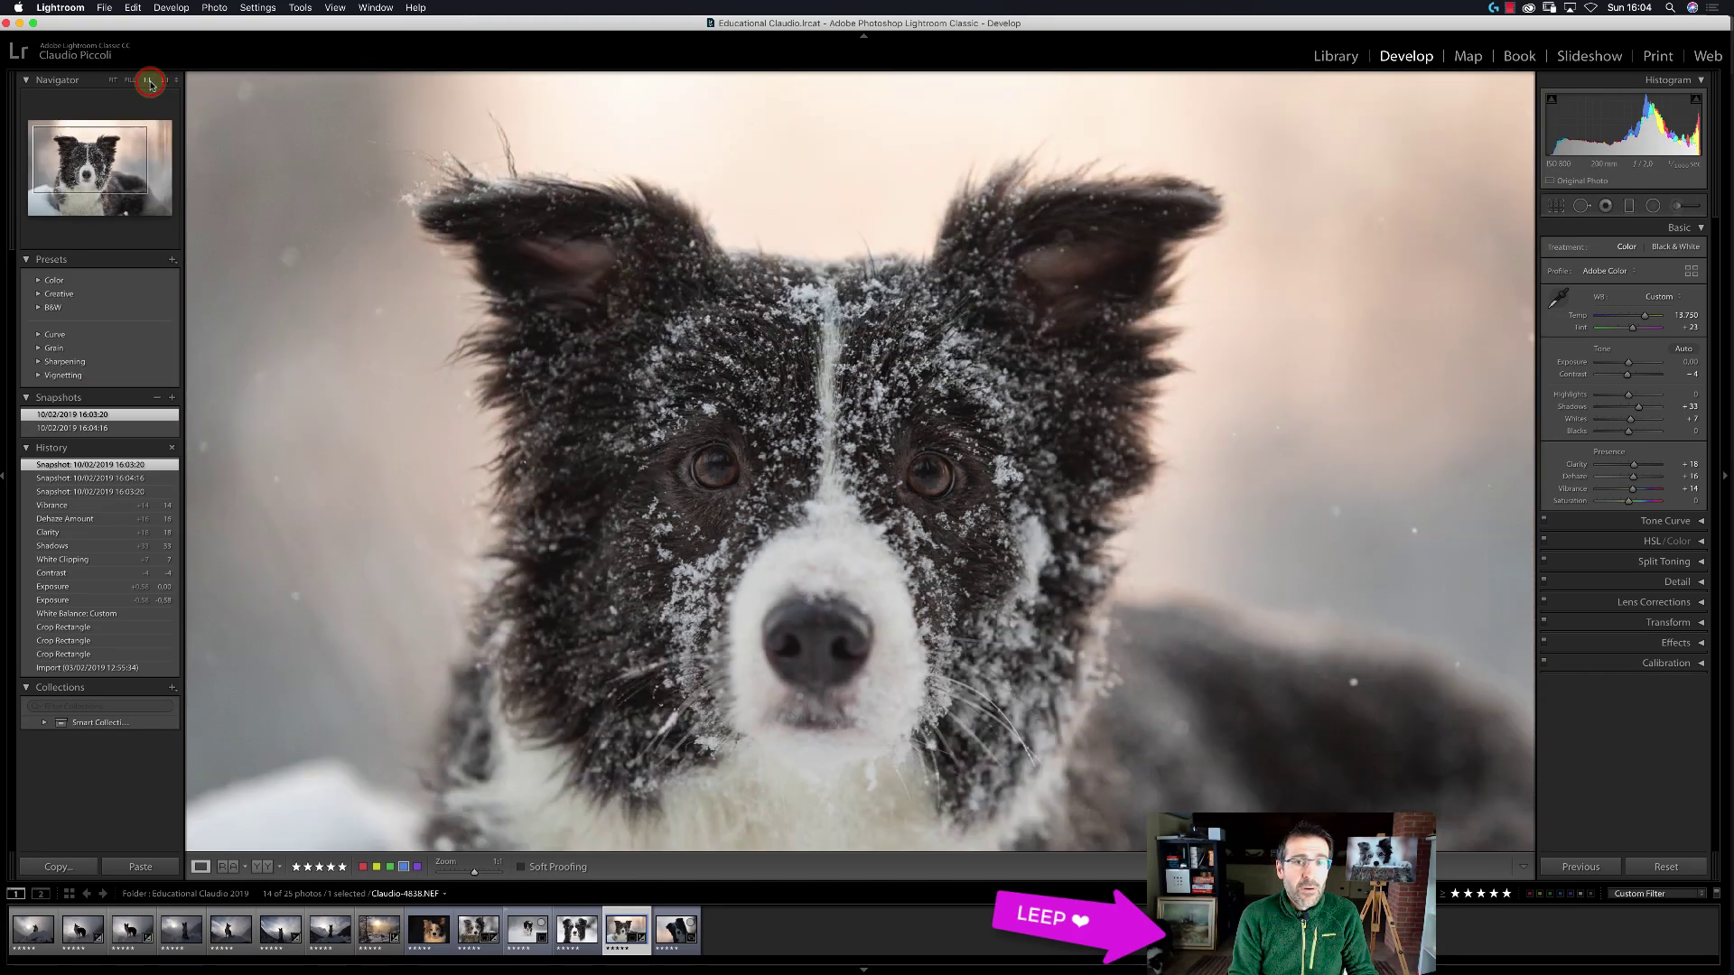
left_click_drag(901, 473, 902, 391)
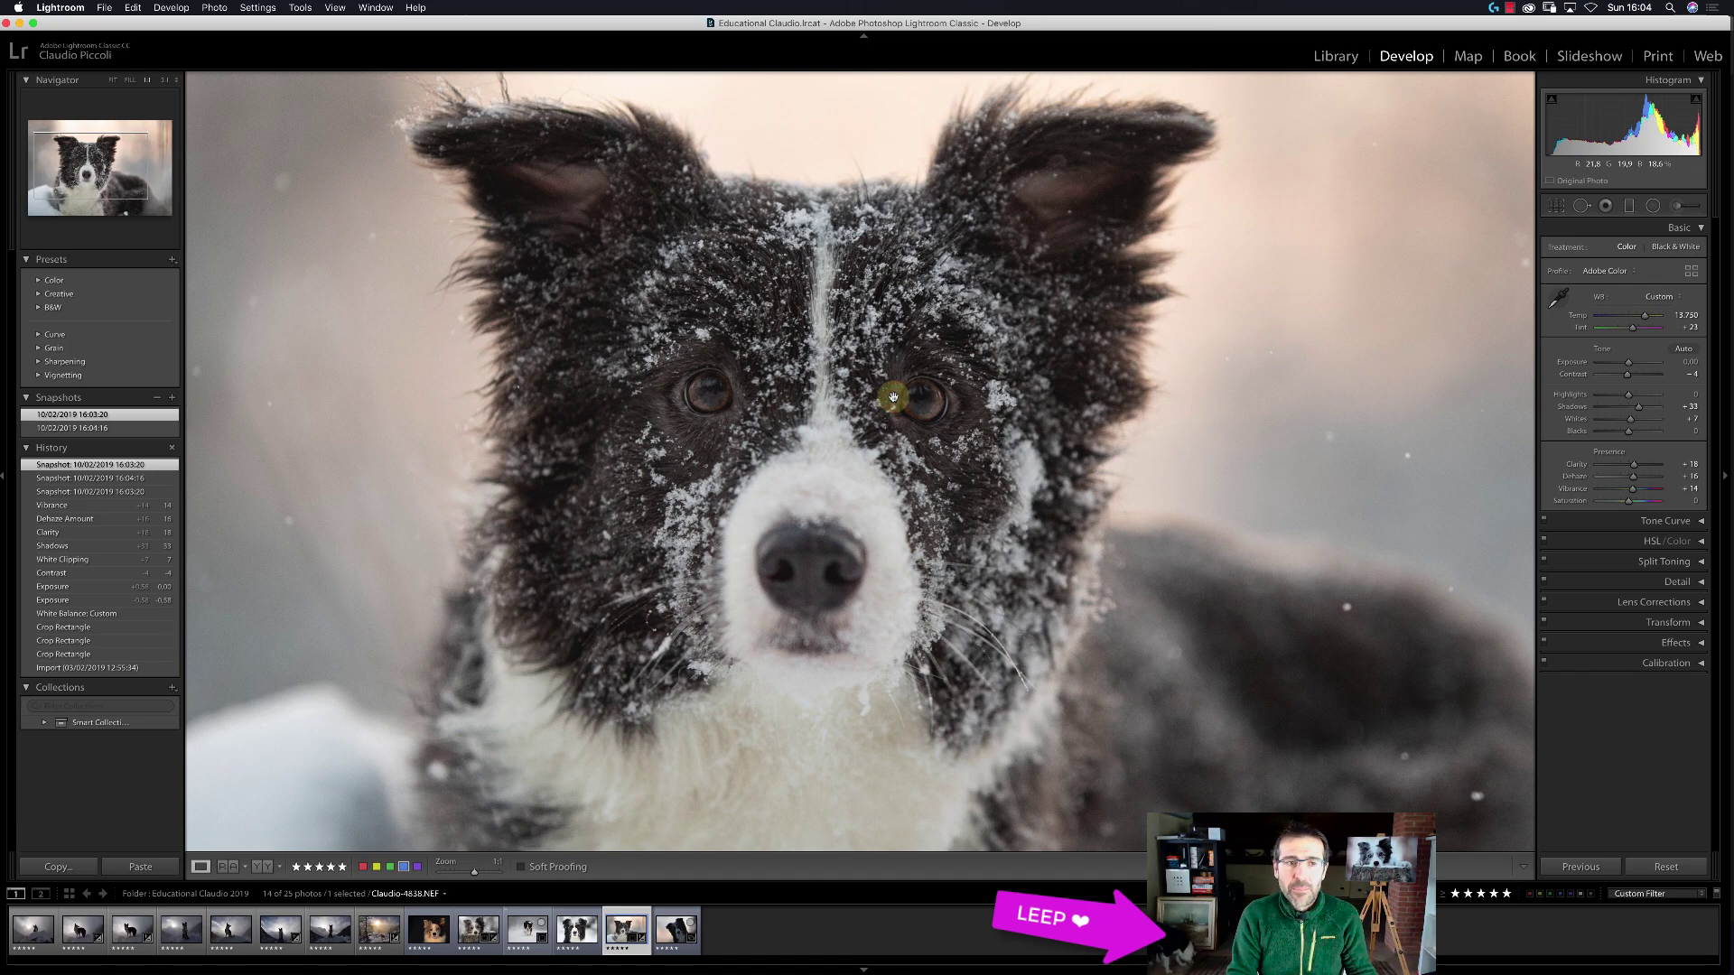
Alternate between the crop-only and fully edited snapshots to compare the face up close.
left_click(108, 428)
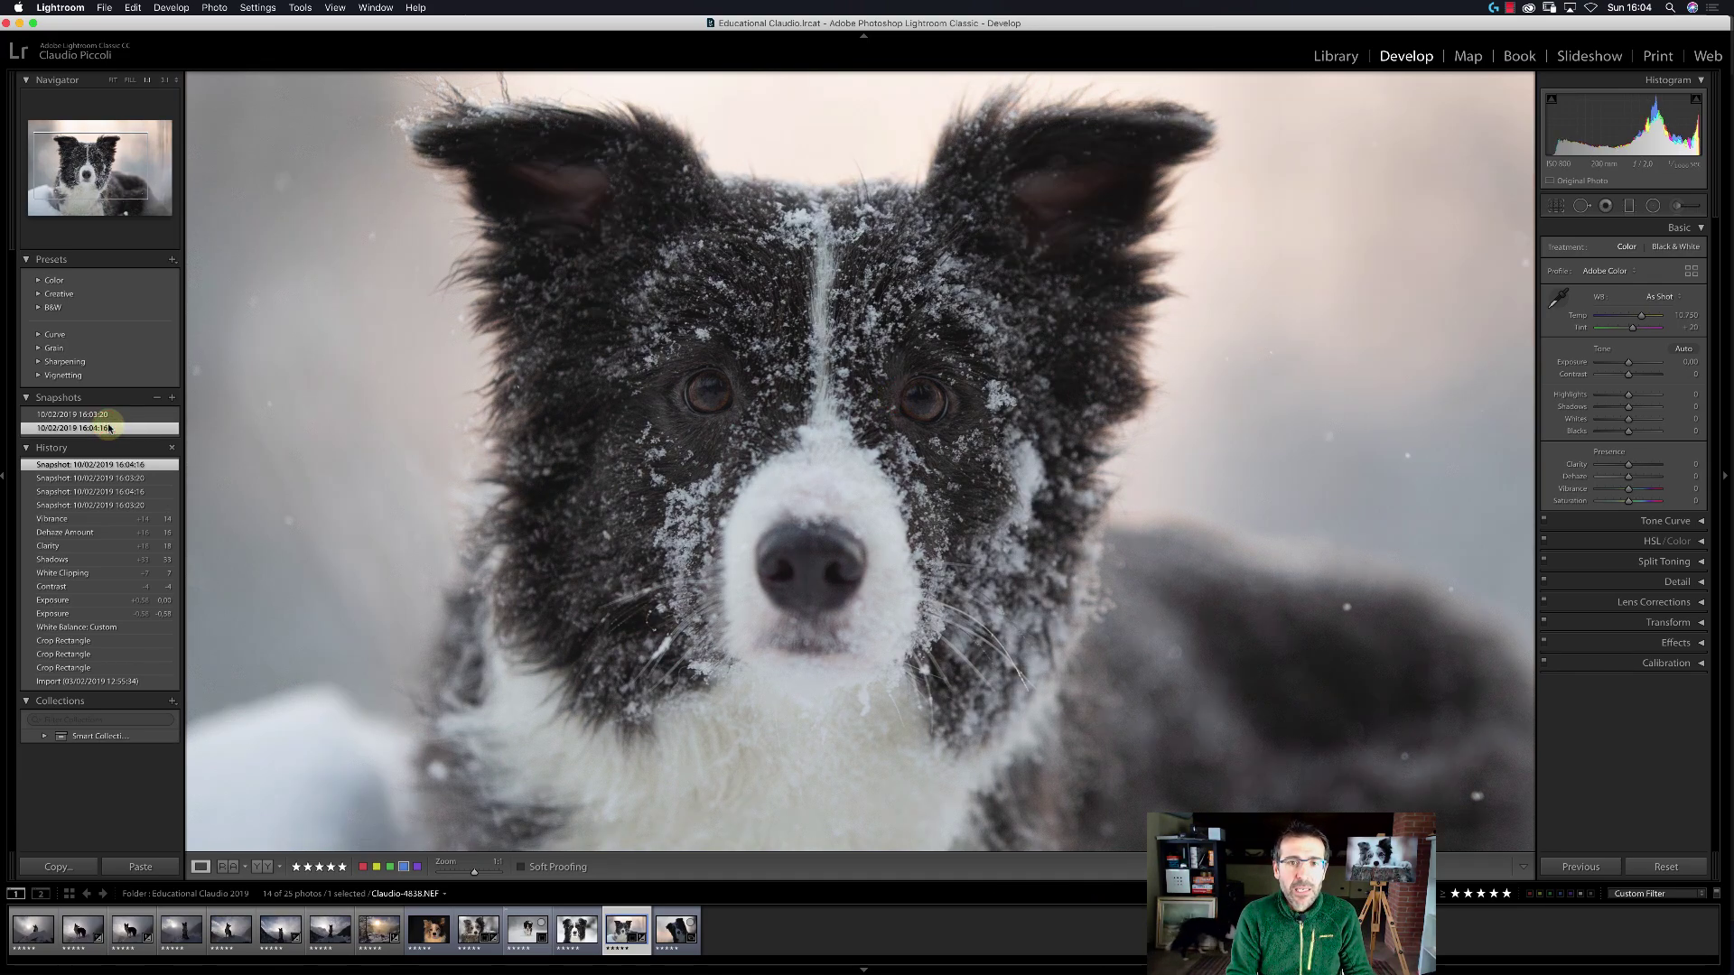
left_click(108, 415)
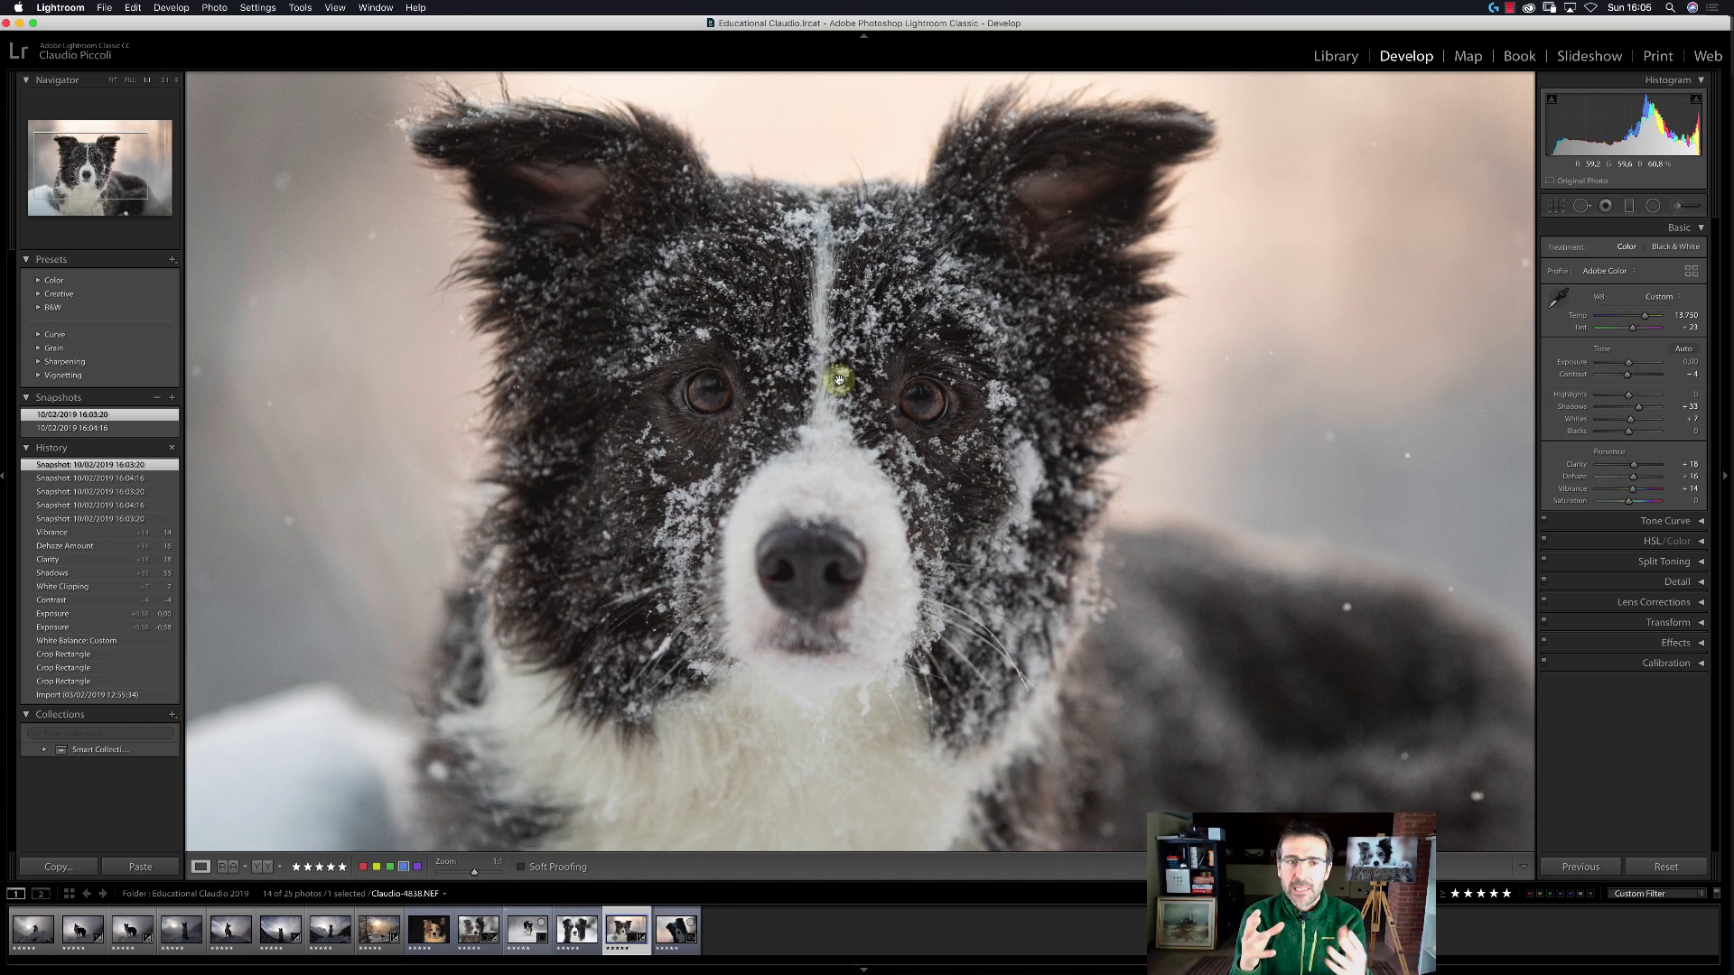
left_click(135, 431)
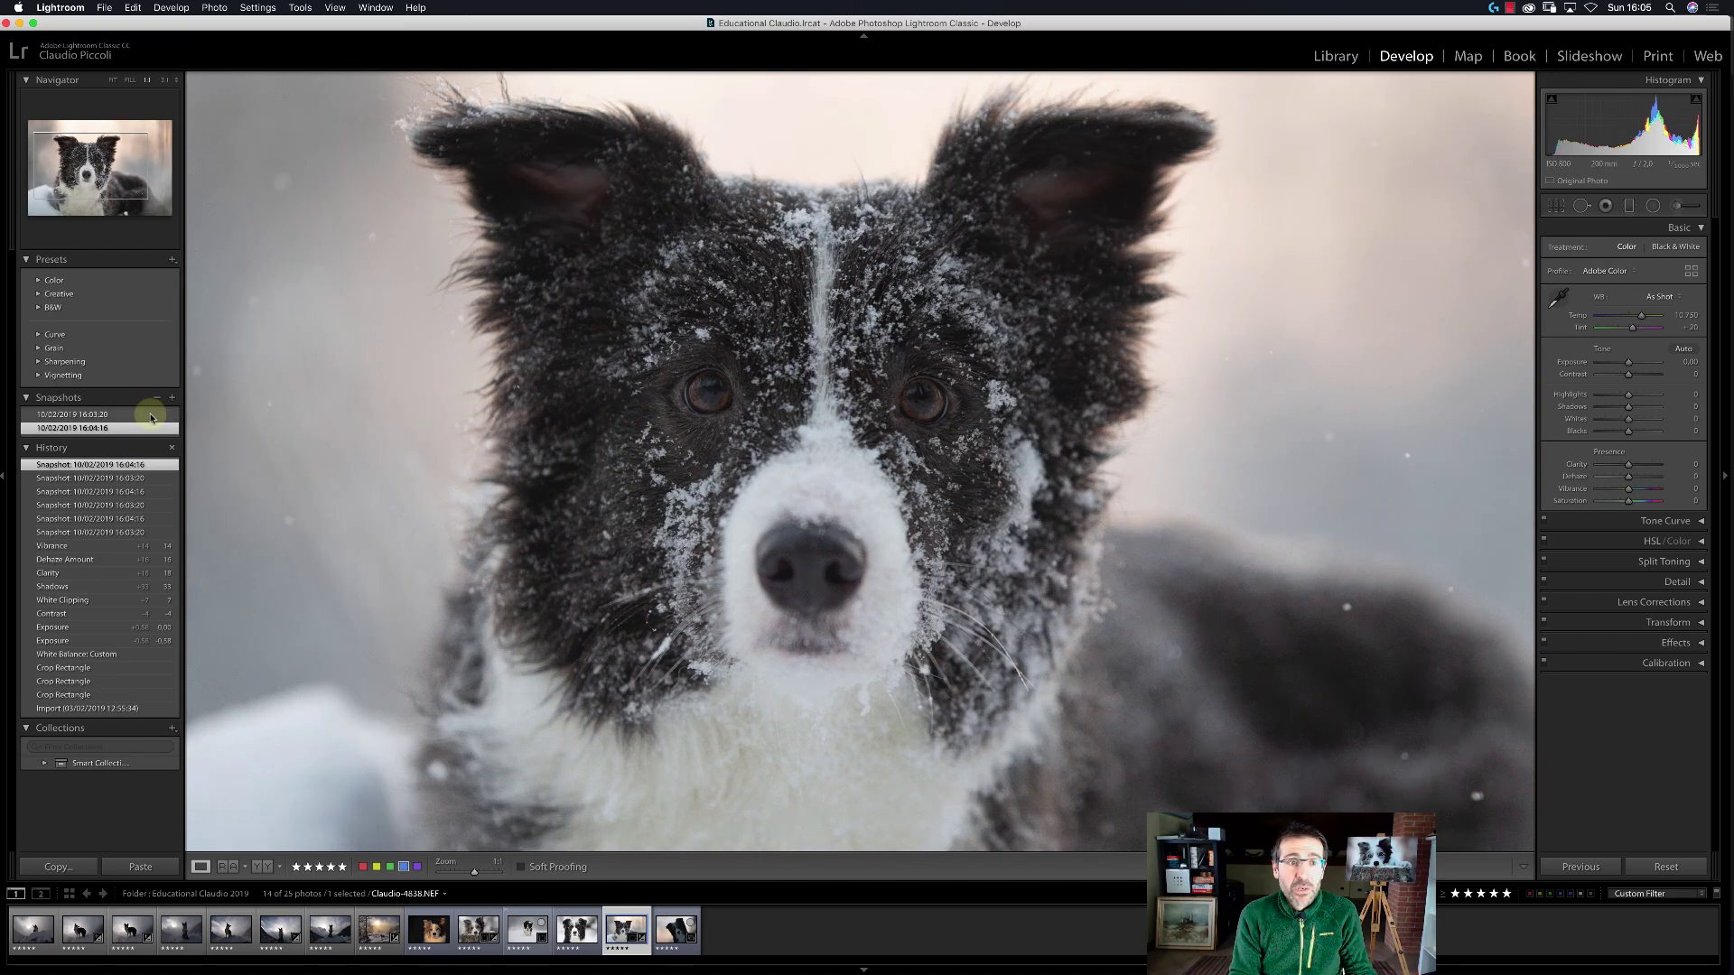
left_click(150, 416)
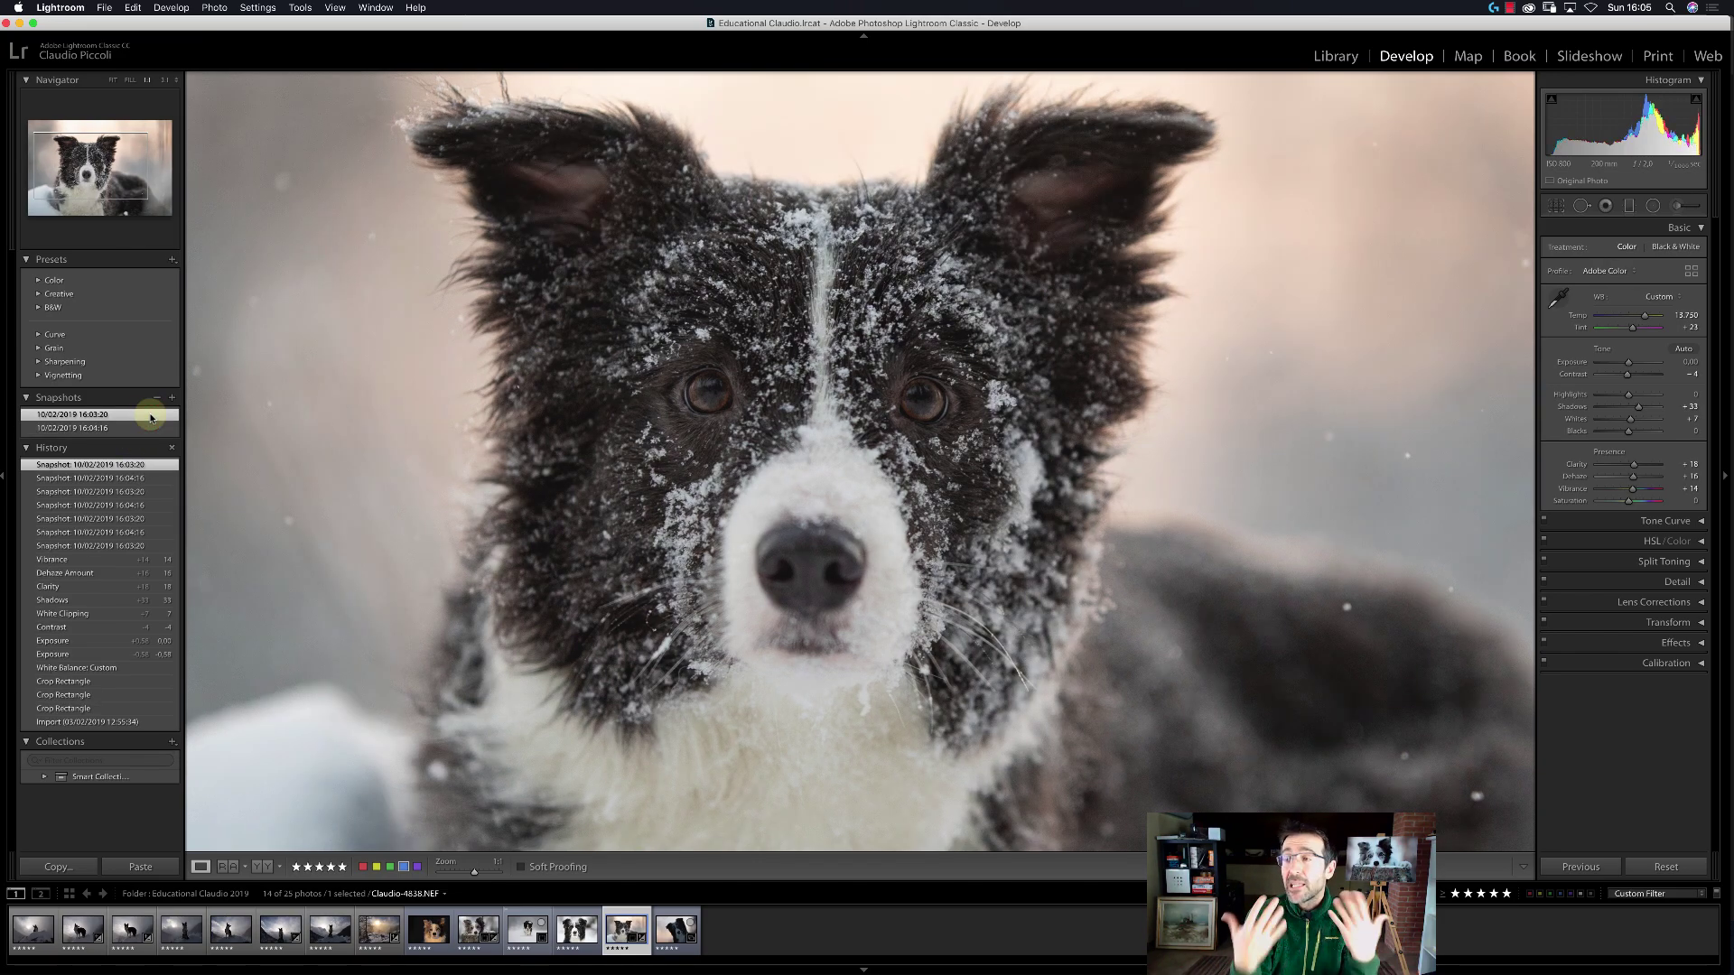